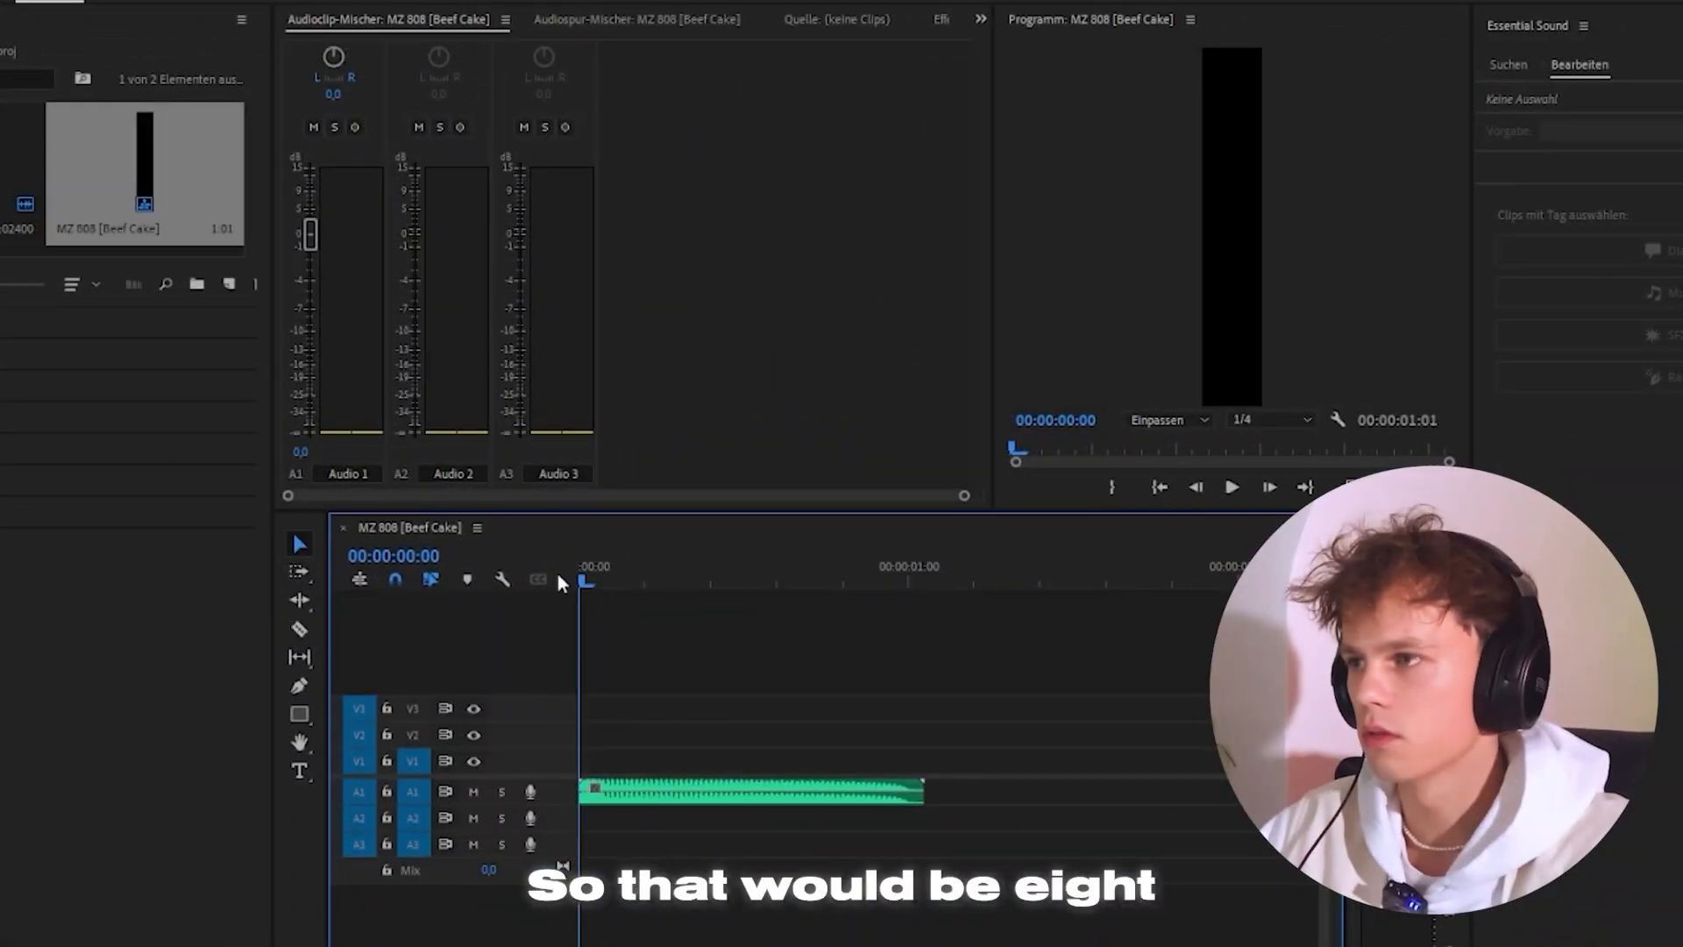
Set the sequence's timebase to 10.00 frames per second in the sequence settings.
left_click(21, 2)
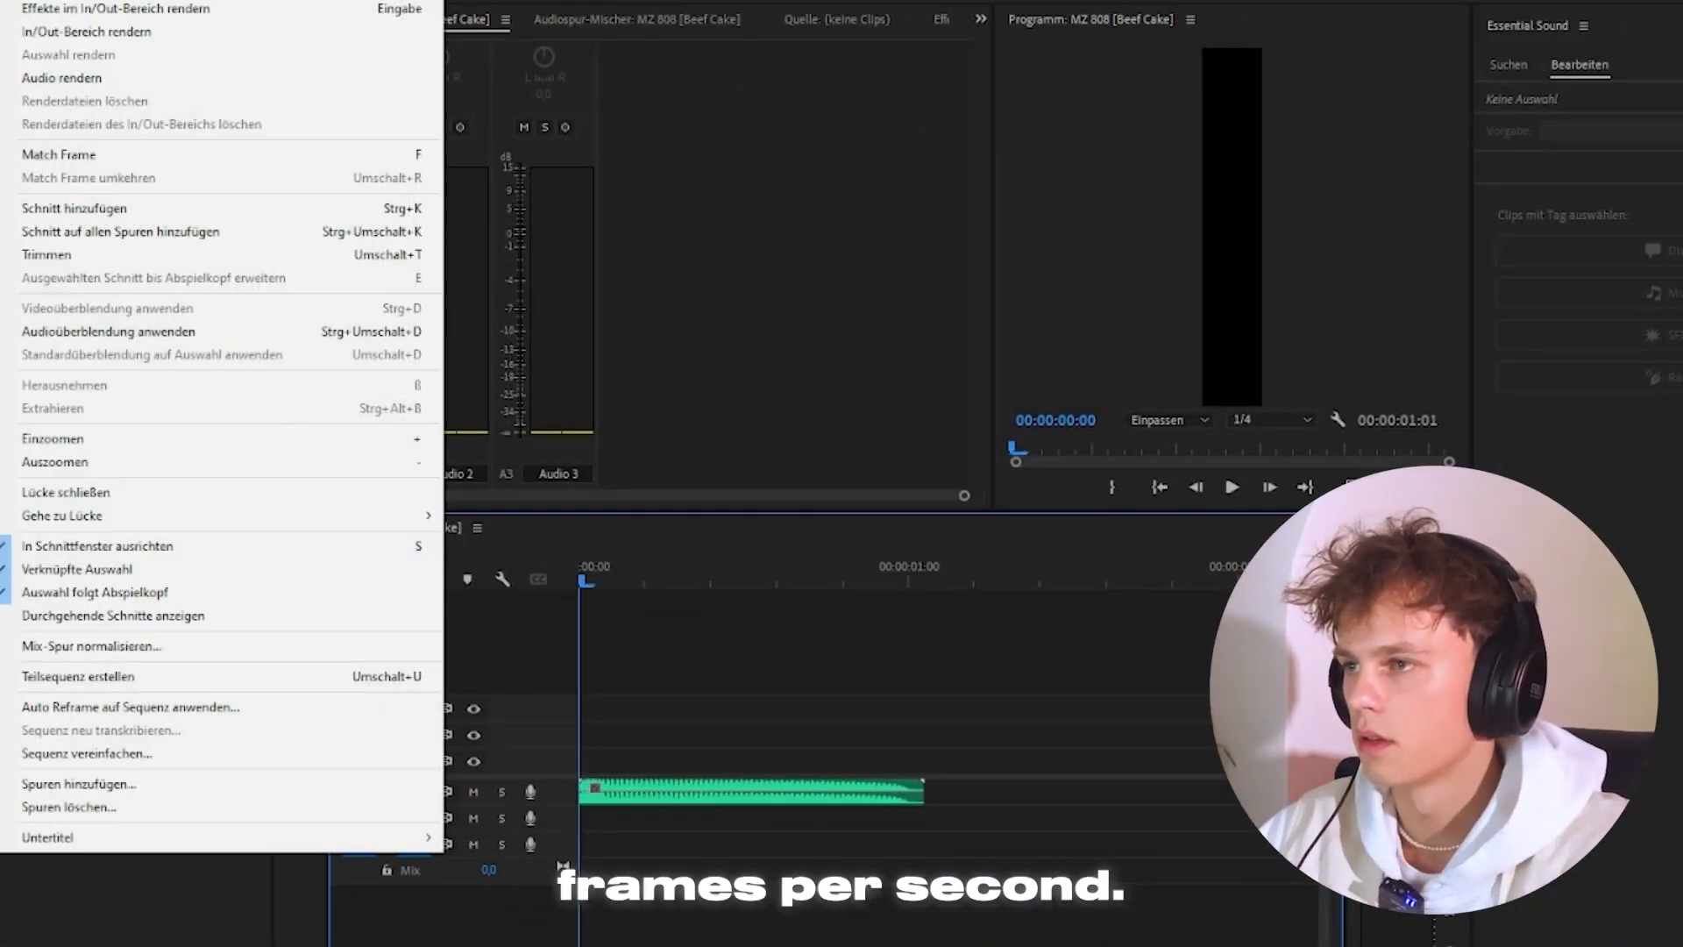
left_click(61, 2)
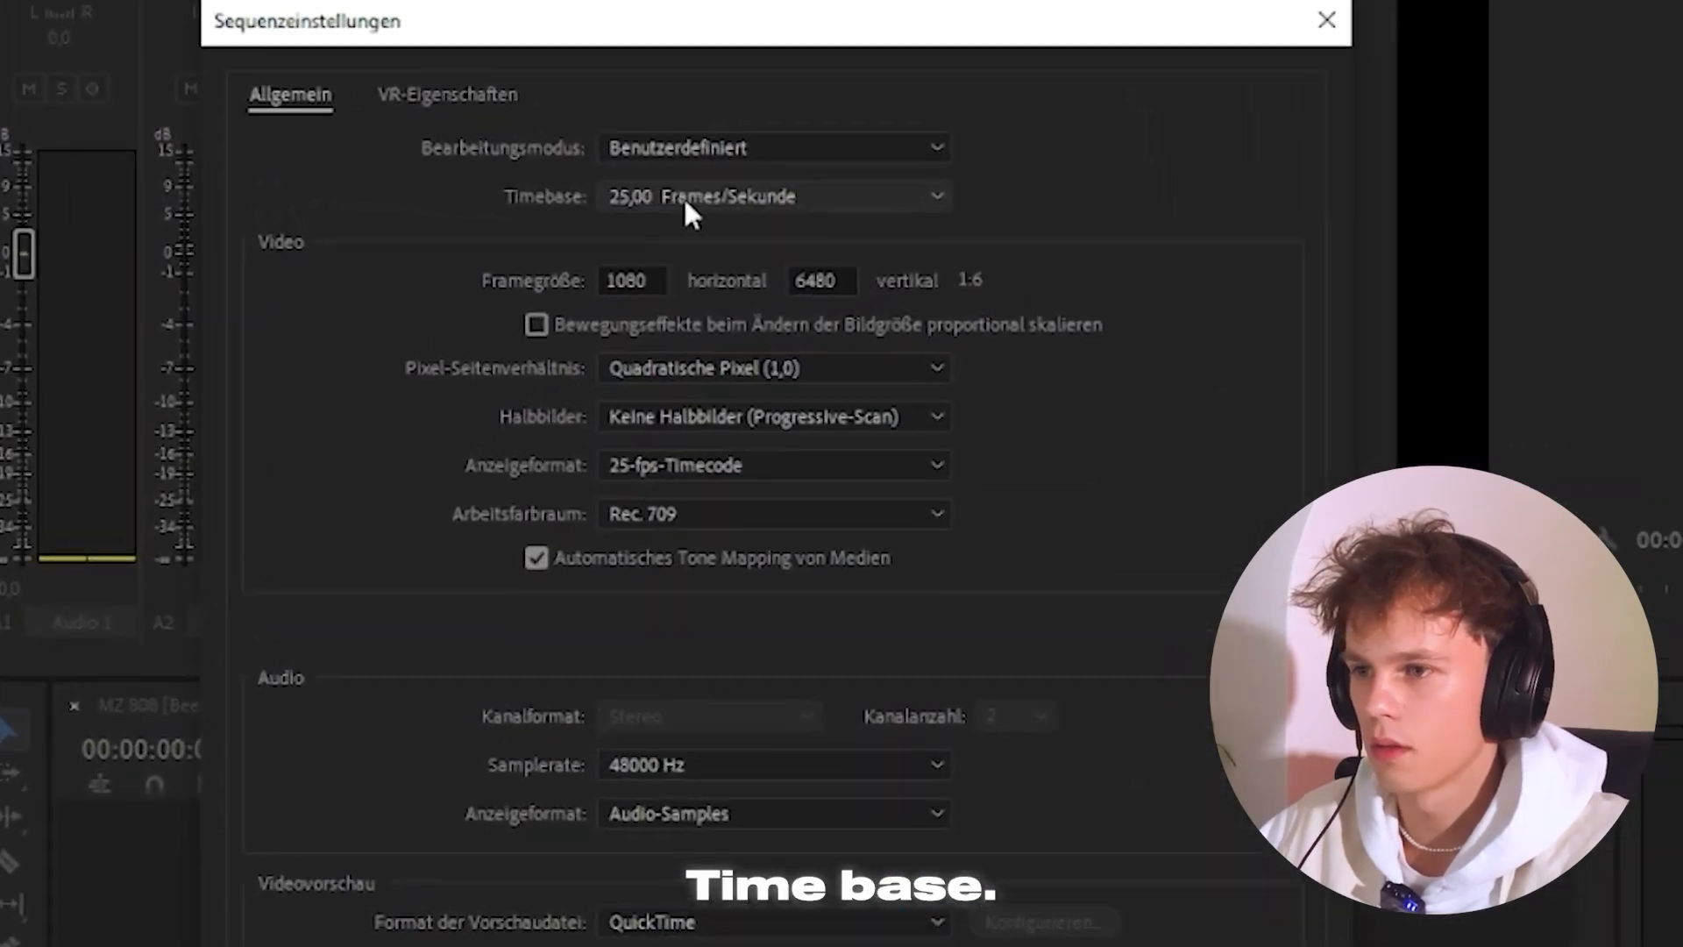
left_click(788, 174)
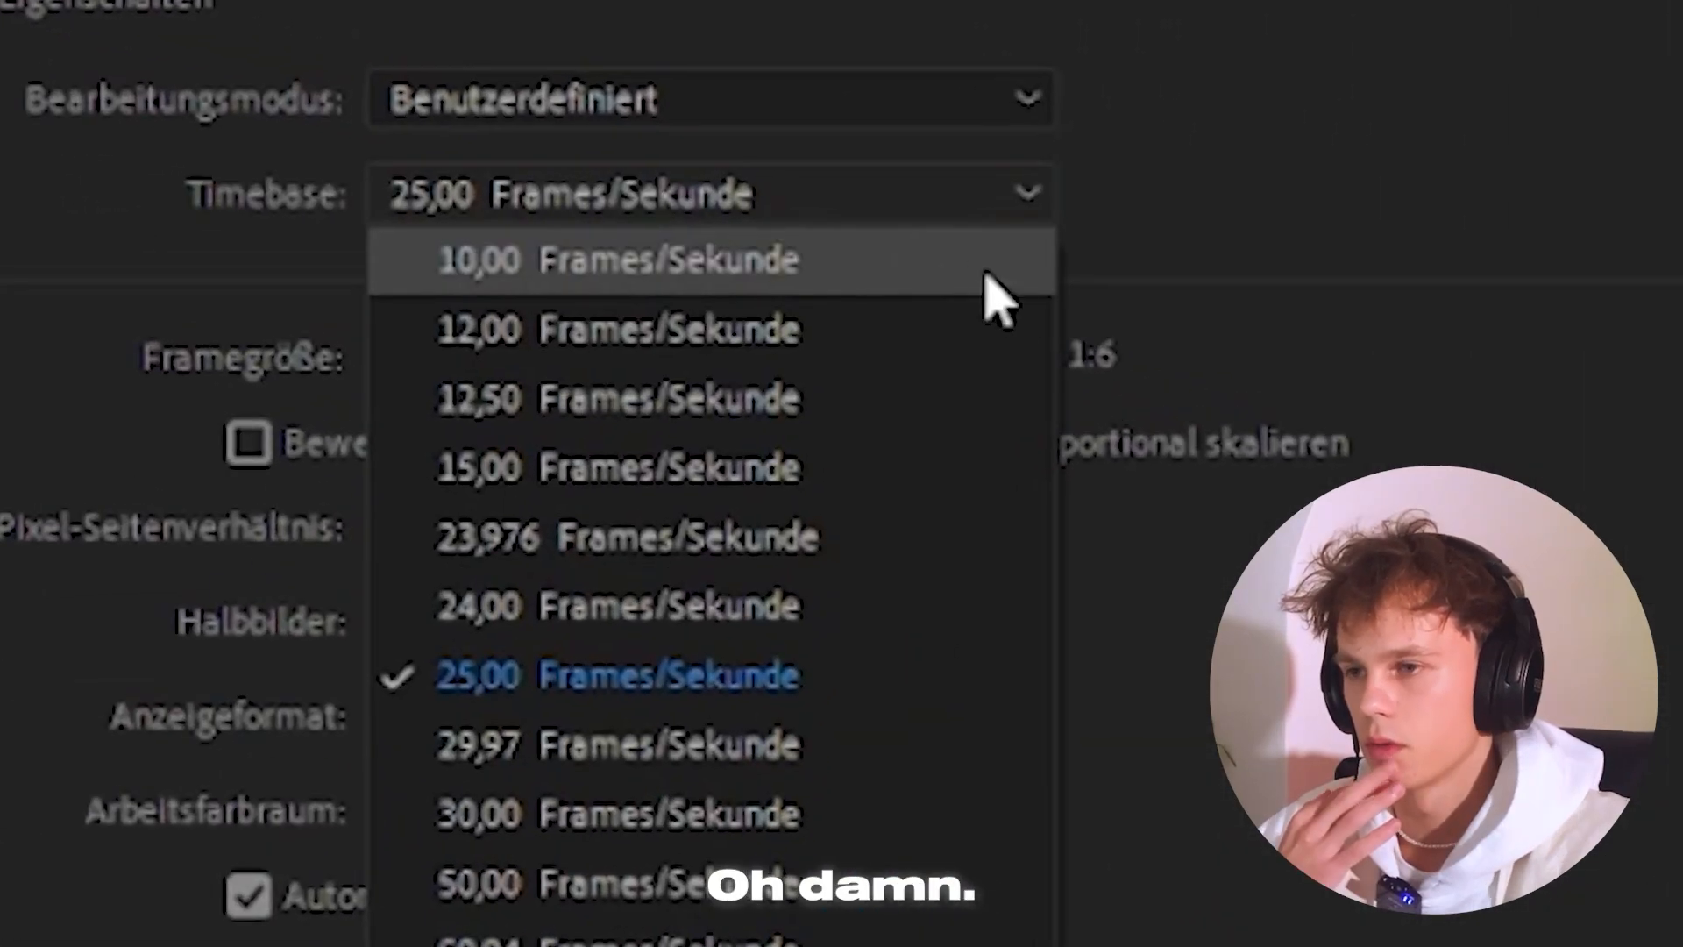
left_click(560, 211)
left_click(614, 200)
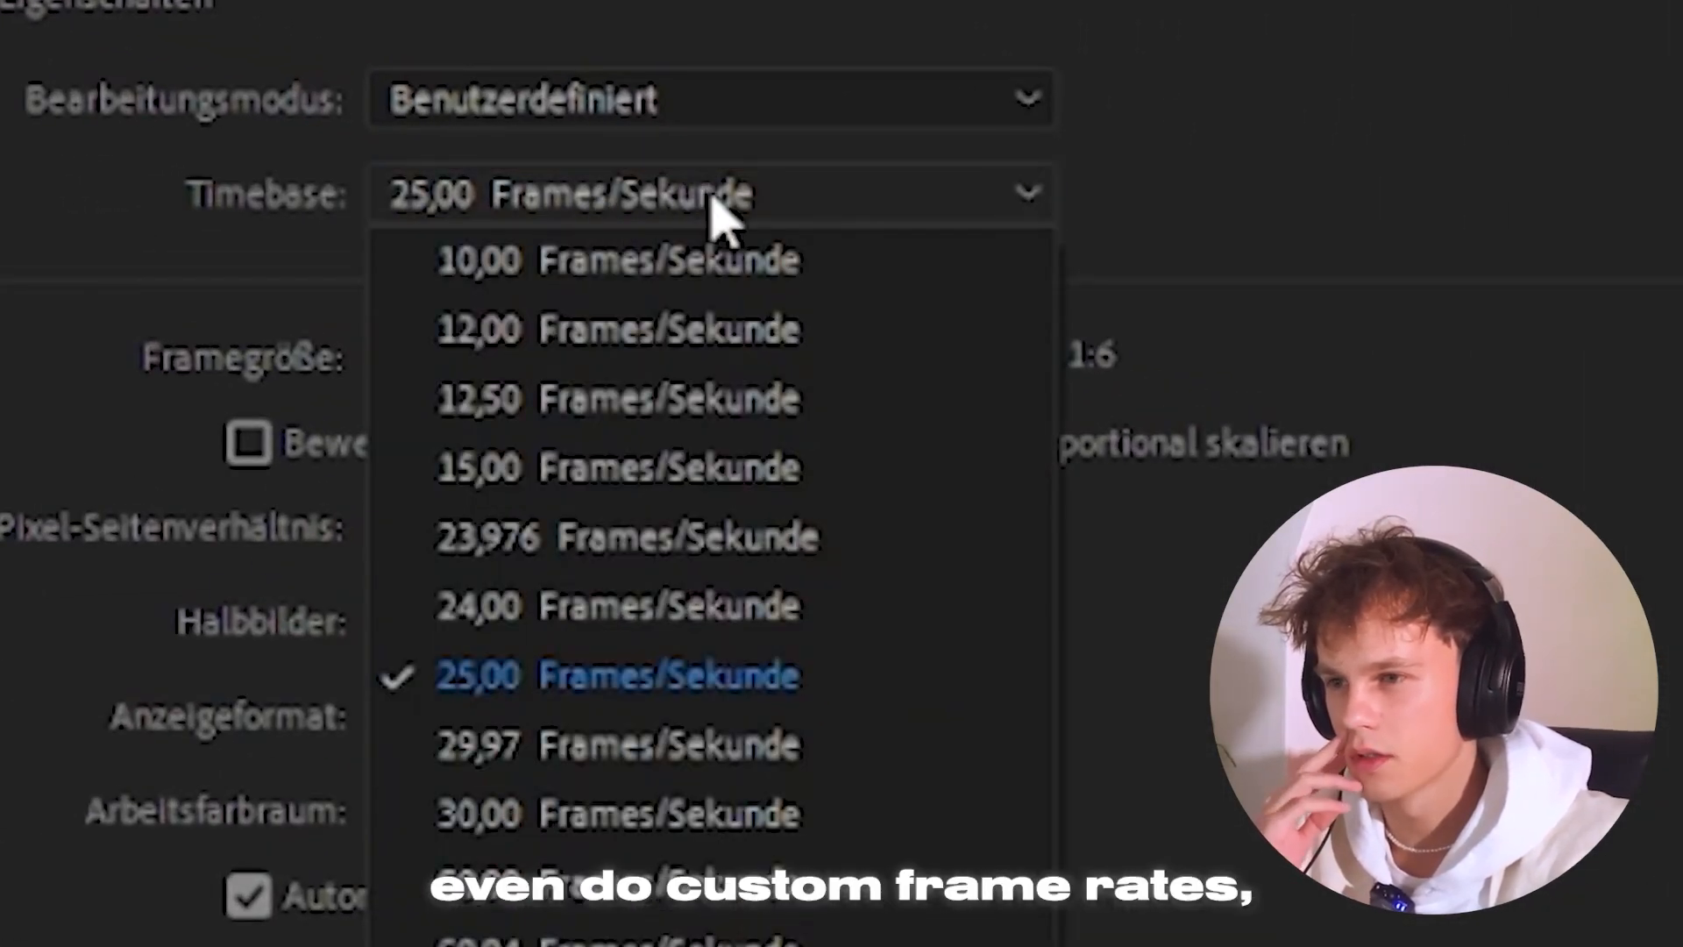
left_click(744, 292)
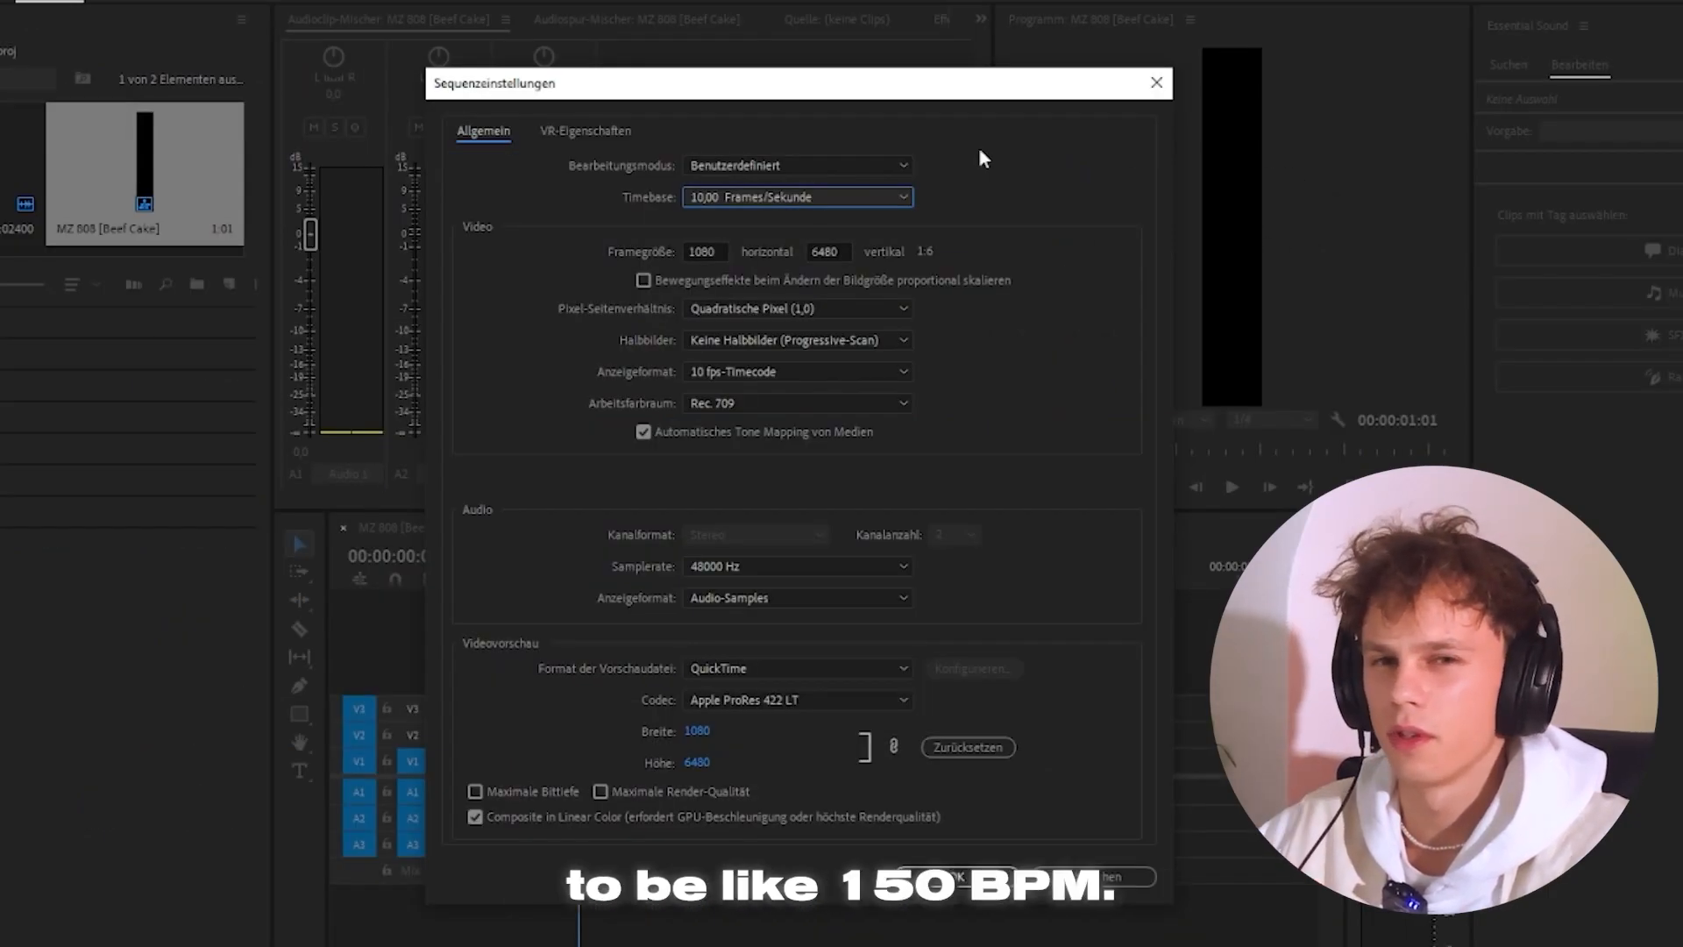
left_click(955, 876)
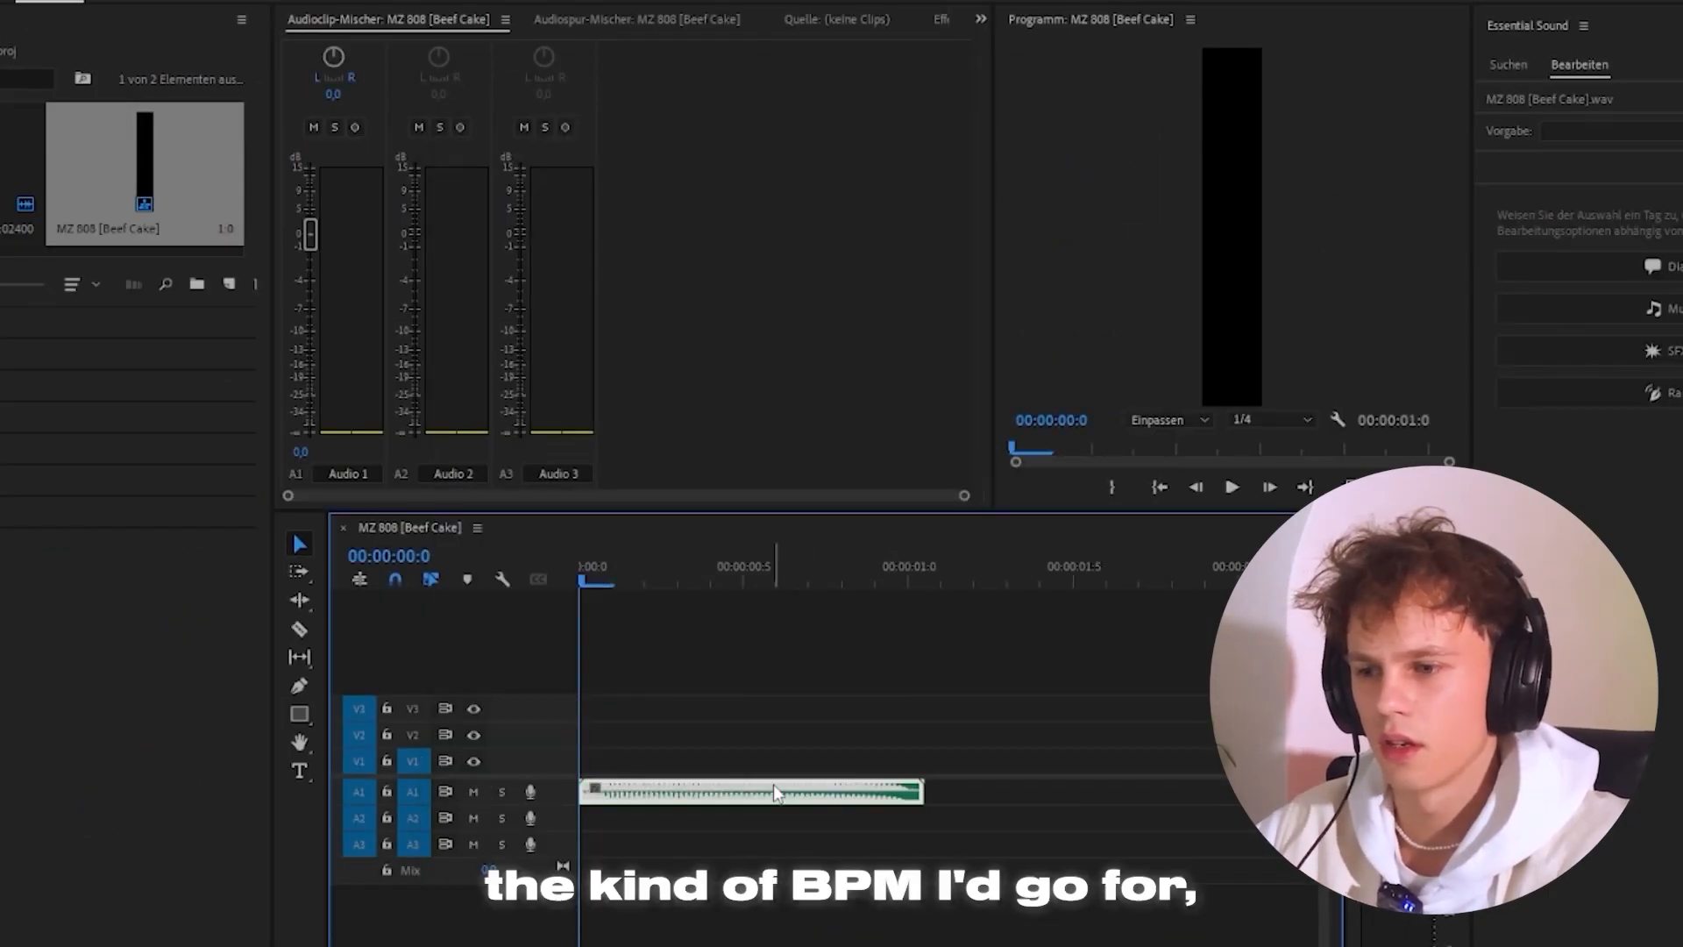
Remove the 808 clip from the timeline and place a WAV sample at the start of track A1.
scroll(786, 691, "down", 2)
scroll(785, 691, "up", 1)
left_click(921, 822)
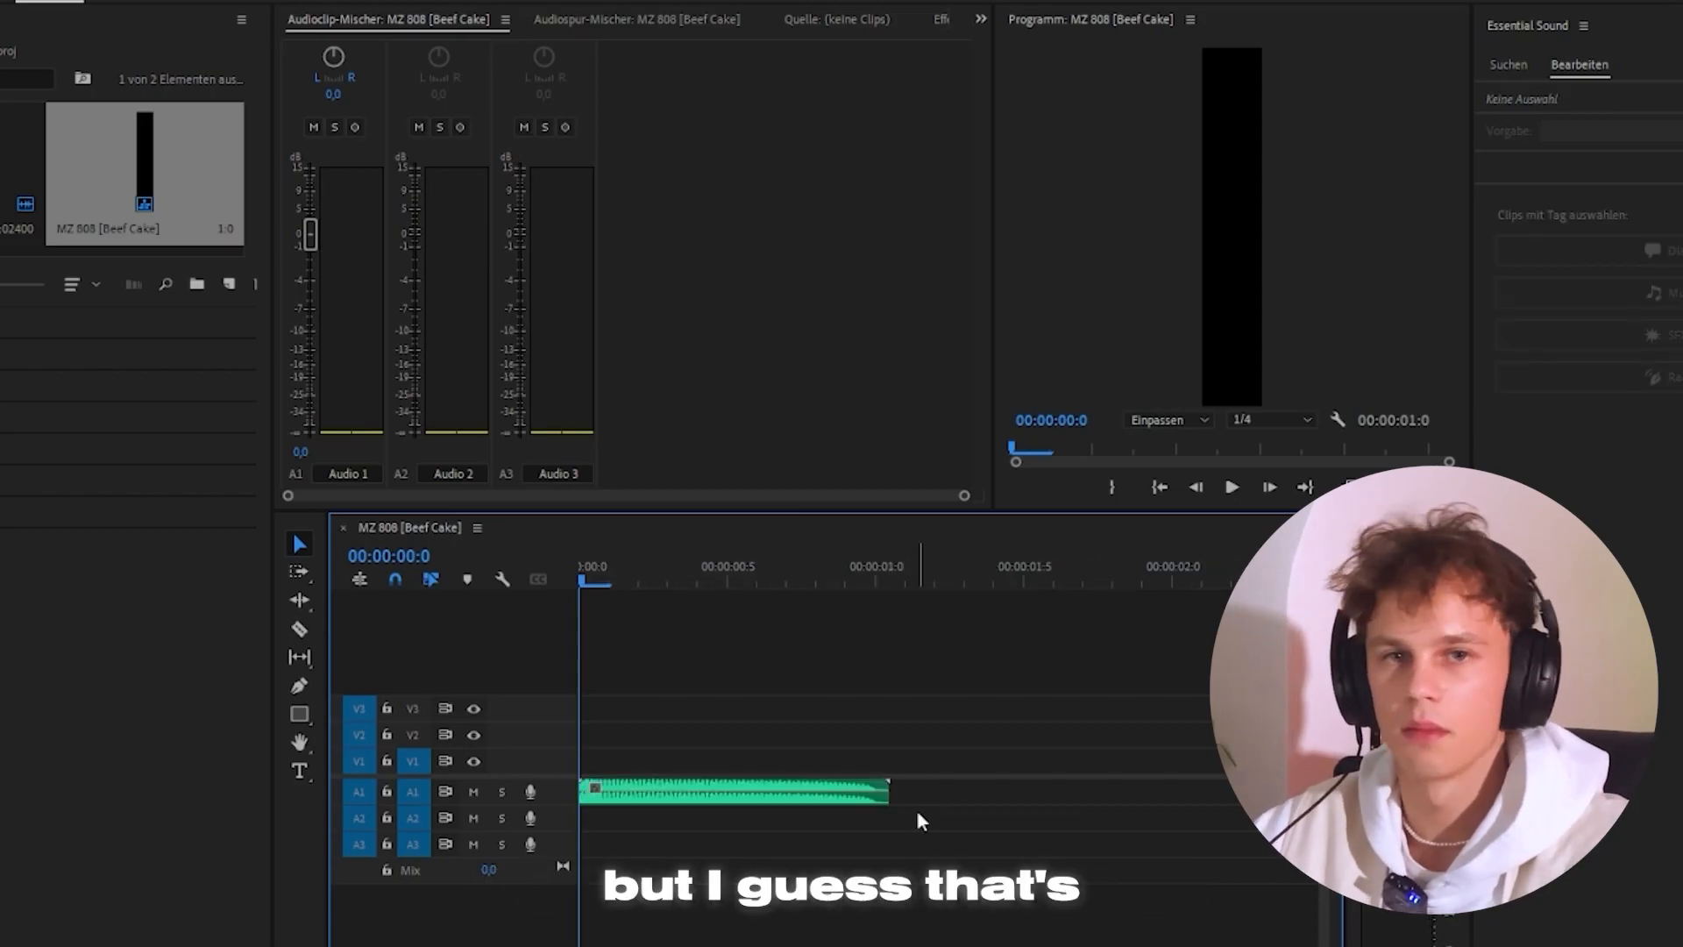
left_click(823, 796)
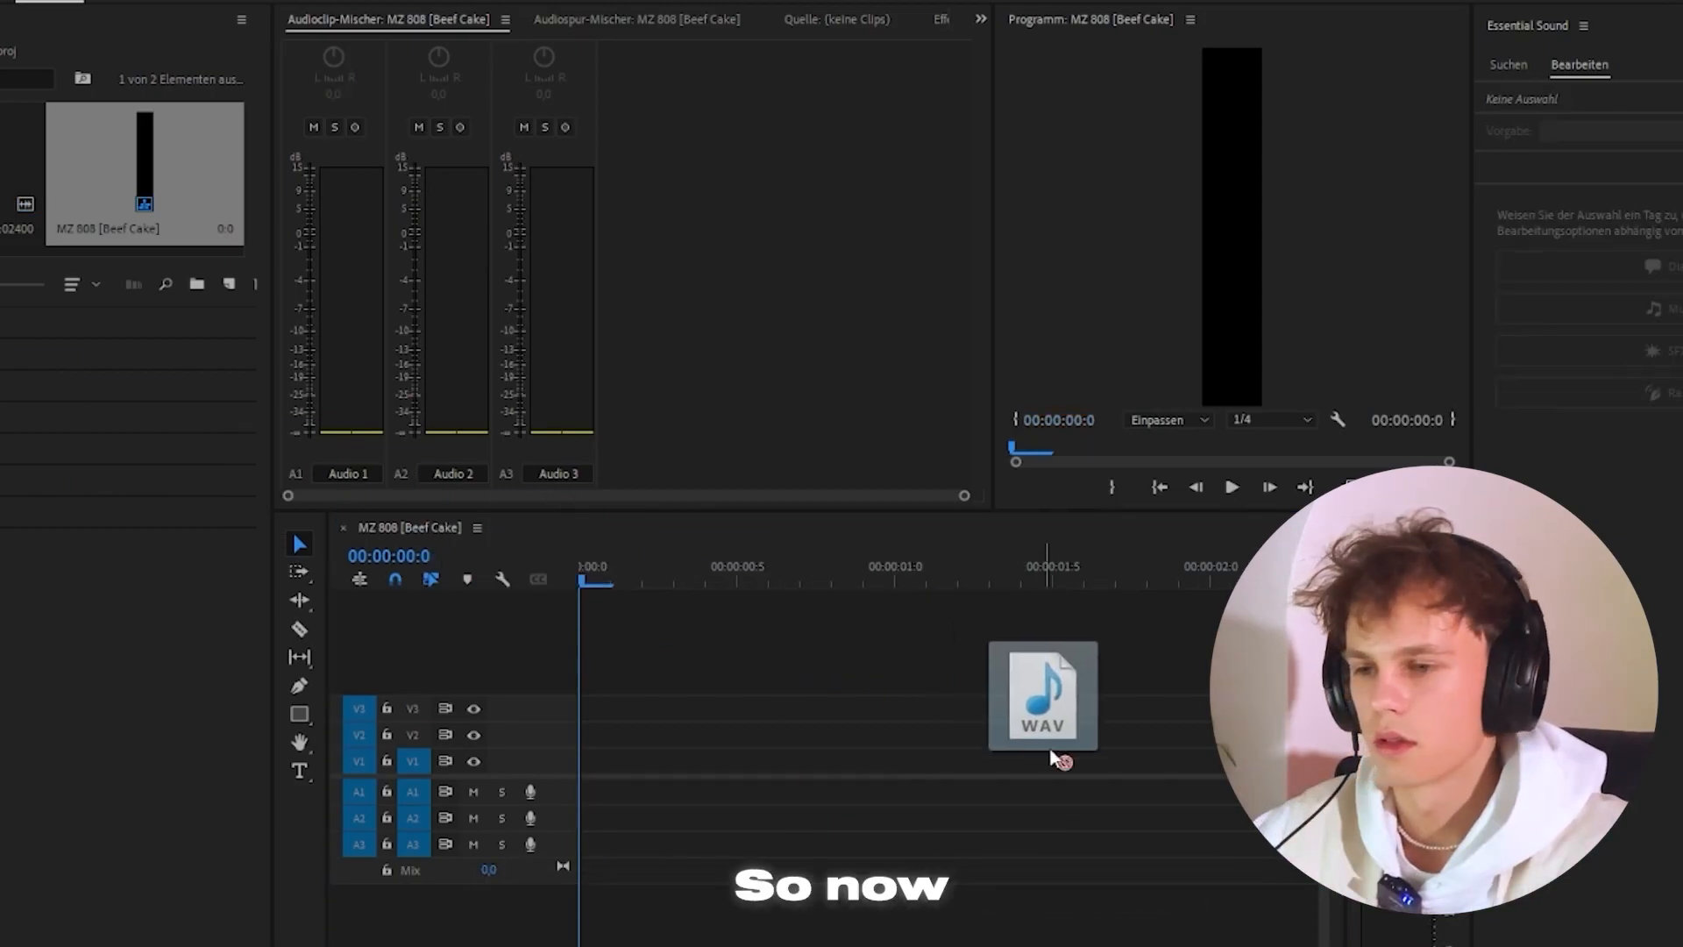
left_click_drag(1041, 695, 586, 789)
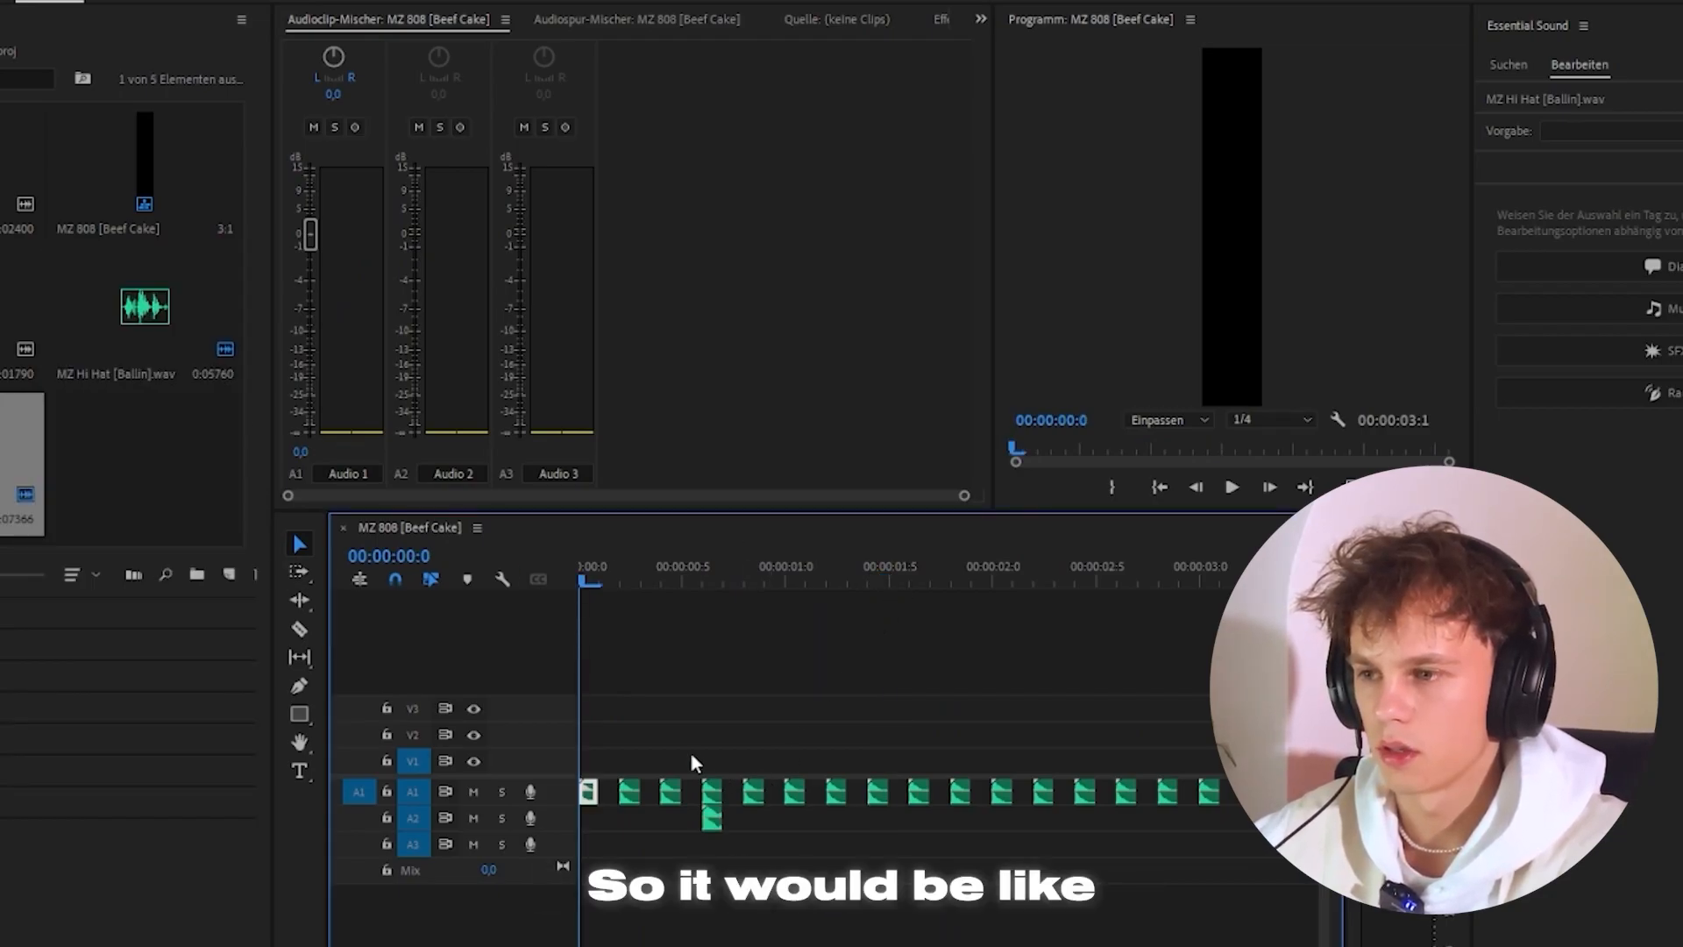
Play back the drum pattern on tracks A1 and A2 from the start of the sequence.
scroll(692, 764, "up", 1)
scroll(736, 778, "left", 1)
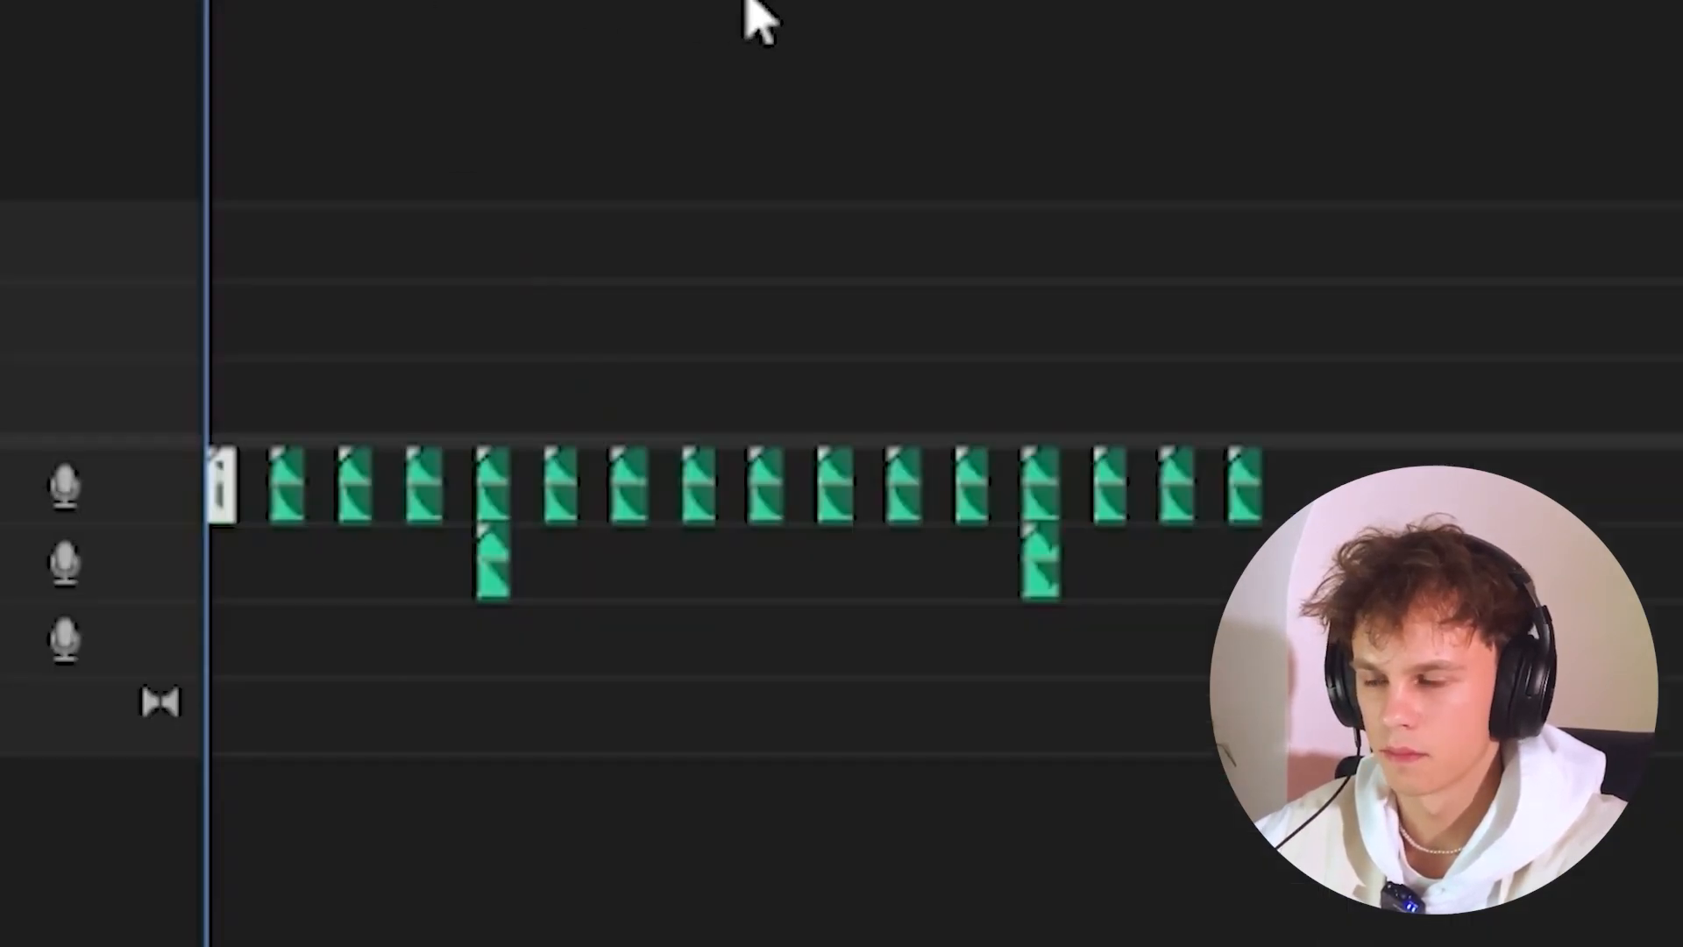
key("space")
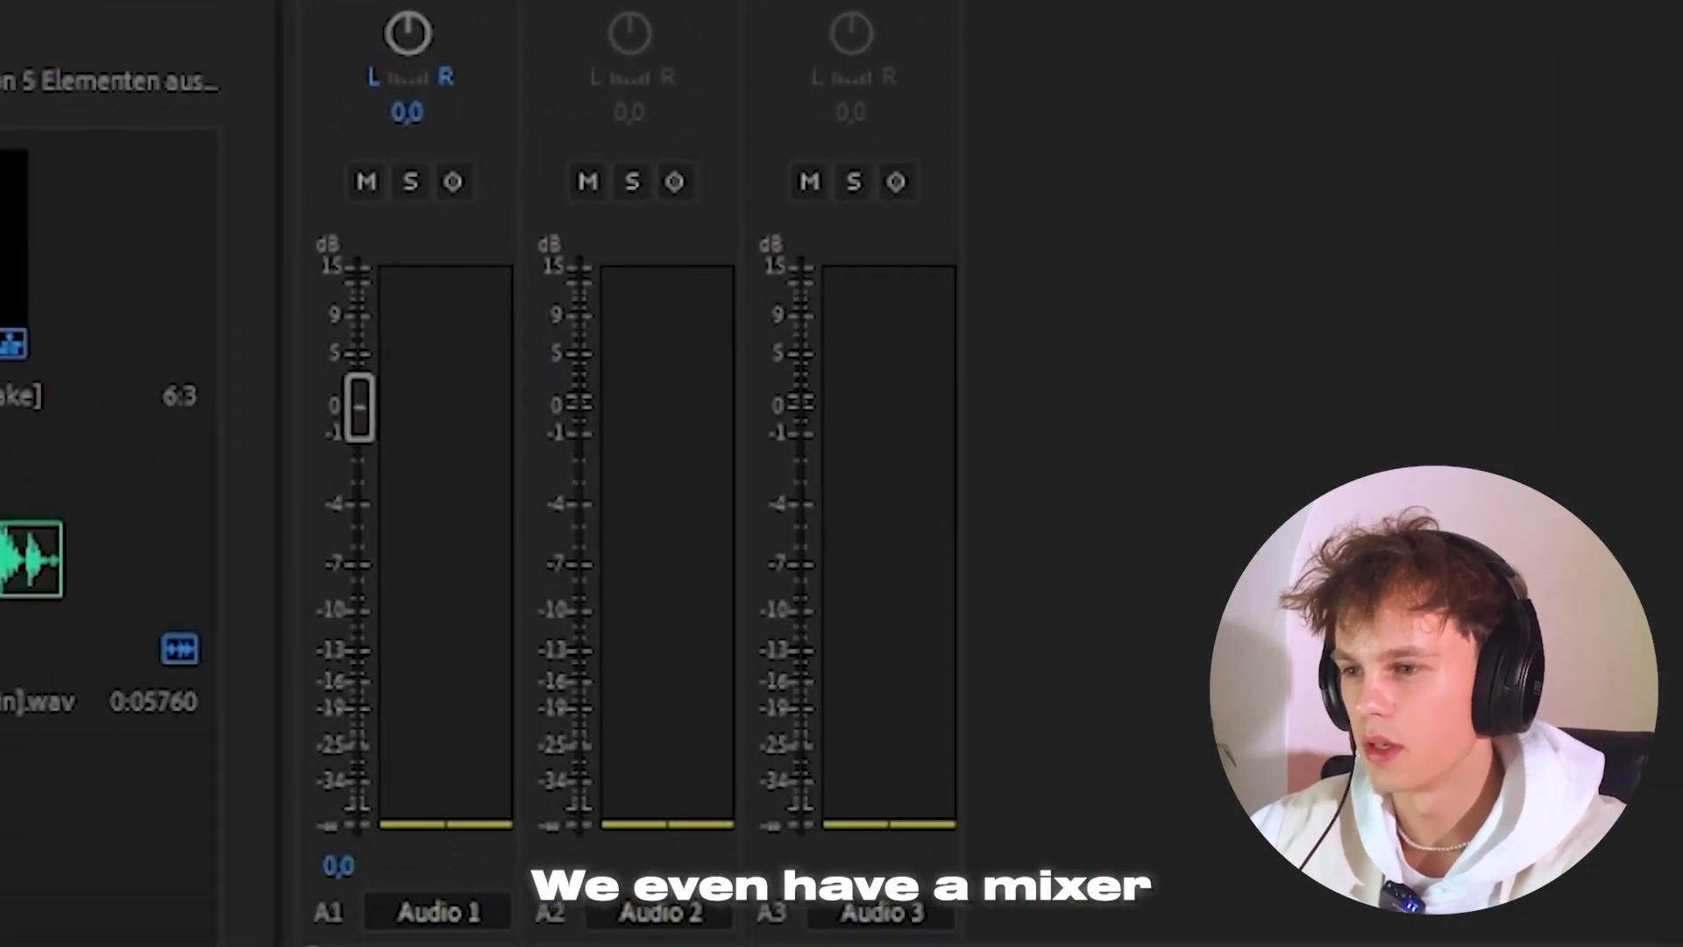
Try to lower the Audio 1 level in the Audio Clip Mixer.
left_click(469, 591)
left_click_drag(363, 468, 356, 540)
left_click_drag(356, 540, 426, 771)
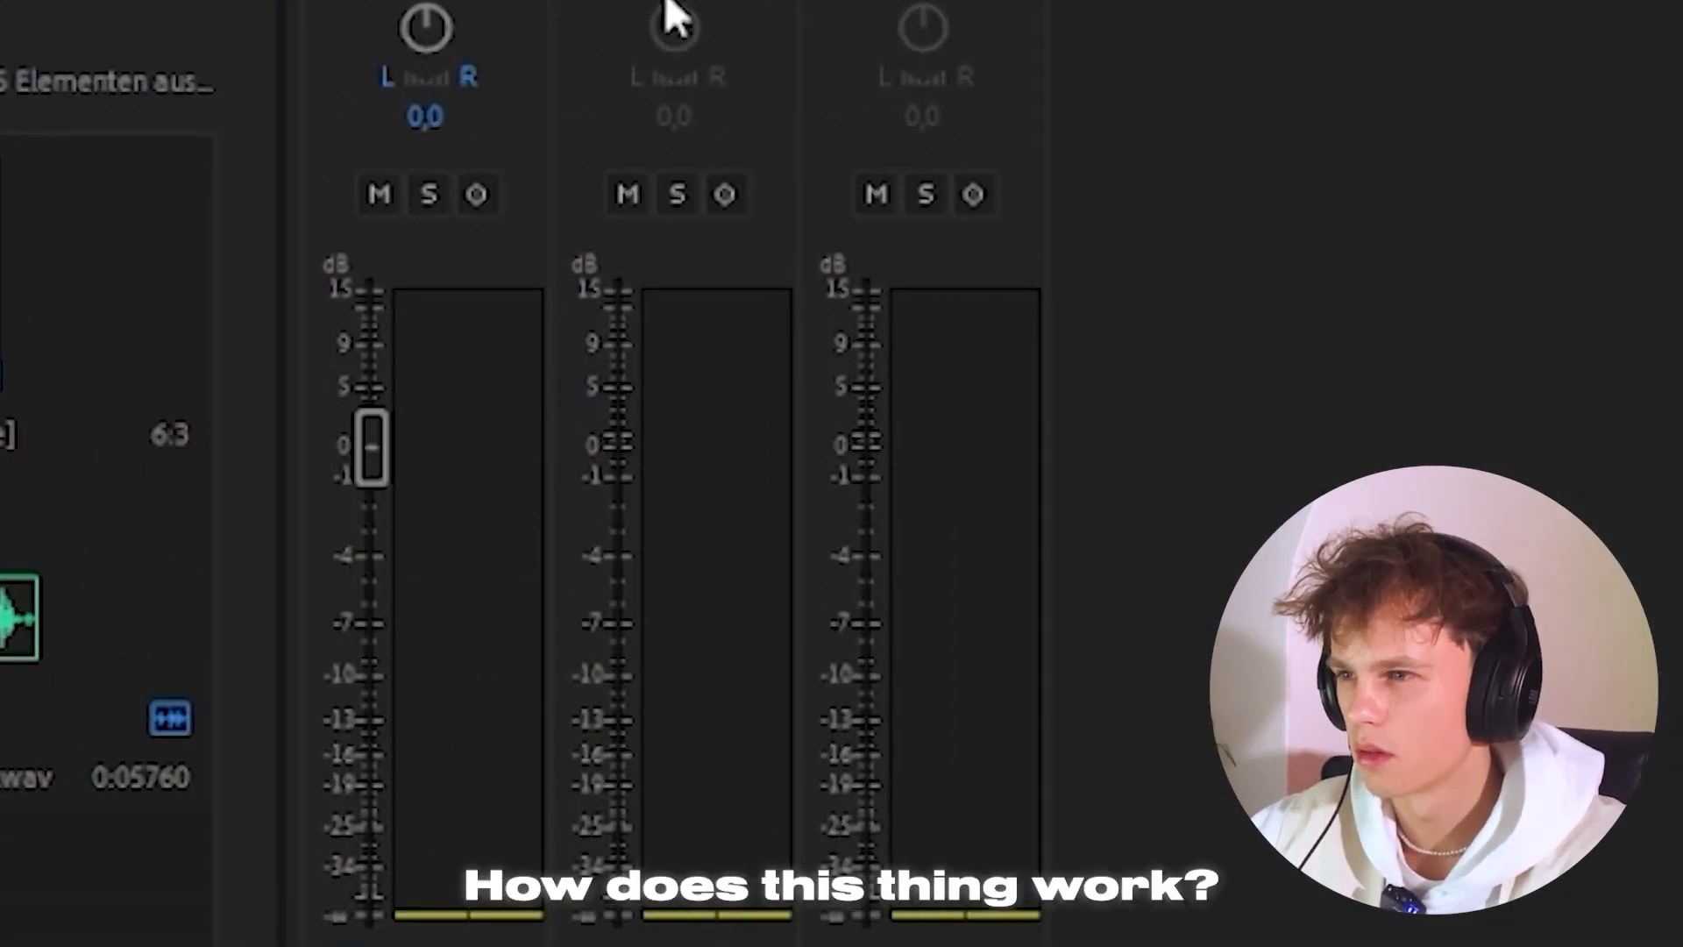
Play the beat and lower the Audio 2 fader to about -8.2 dB in the Audio Track Mixer.
left_click(985, 2)
key("space")
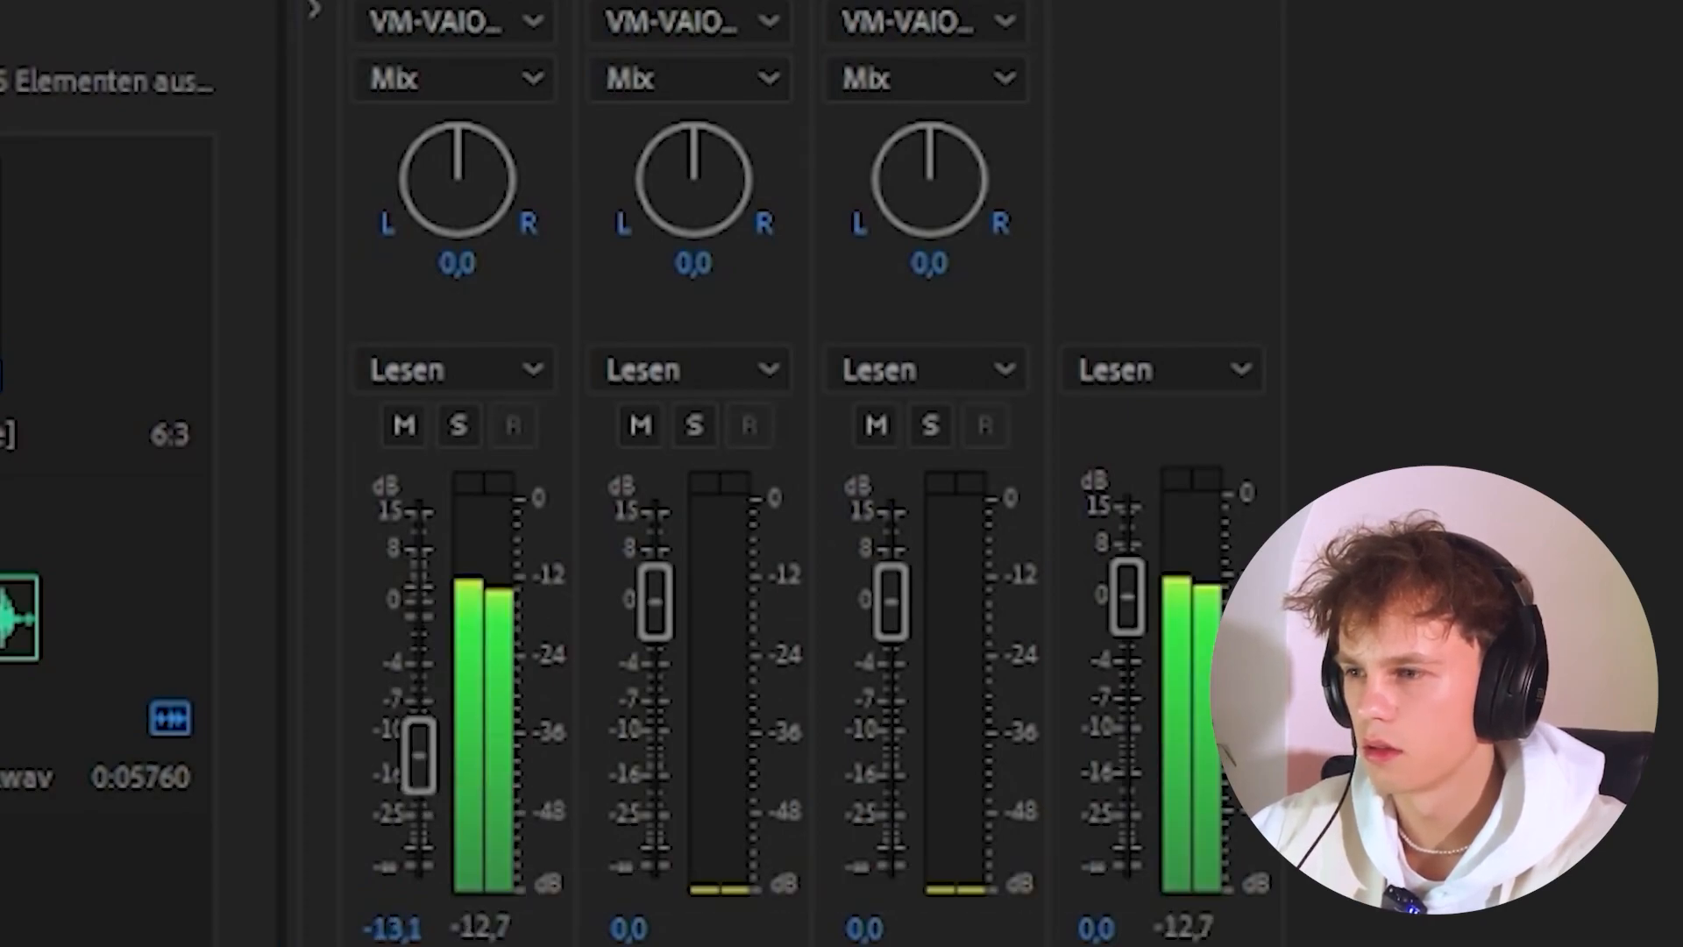
key("space")
left_click_drag(664, 585, 658, 715)
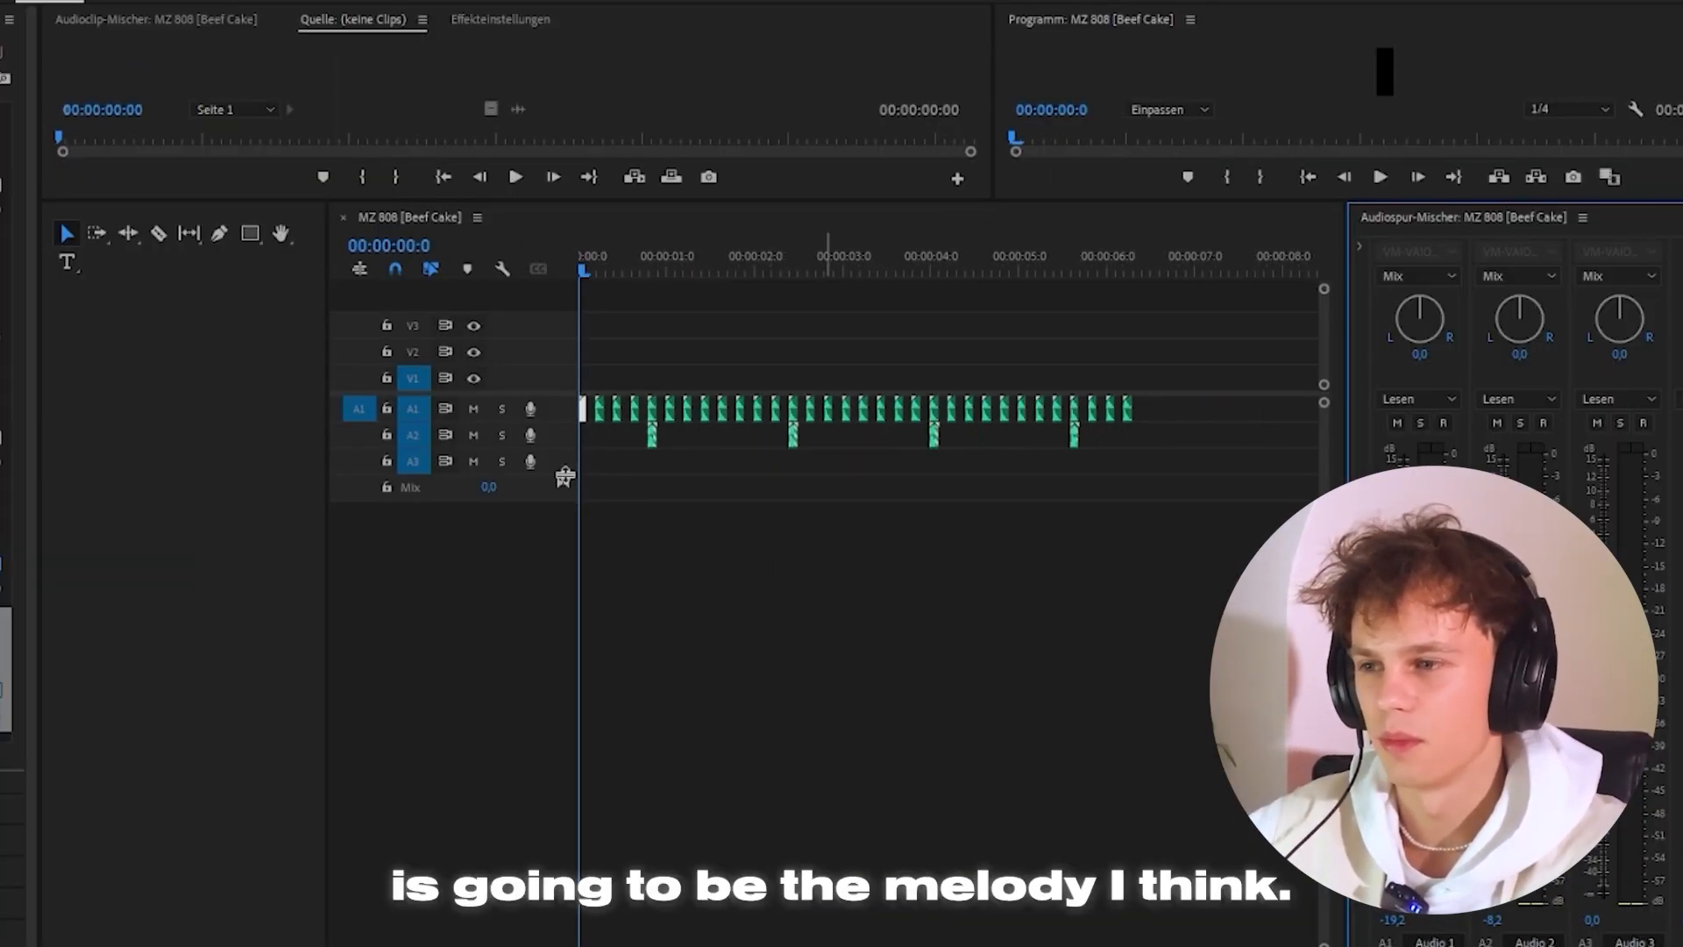
Add one video track after Video 3 and 10 standard audio tracks after Audio 3.
right_click(554, 459)
left_click(712, 585)
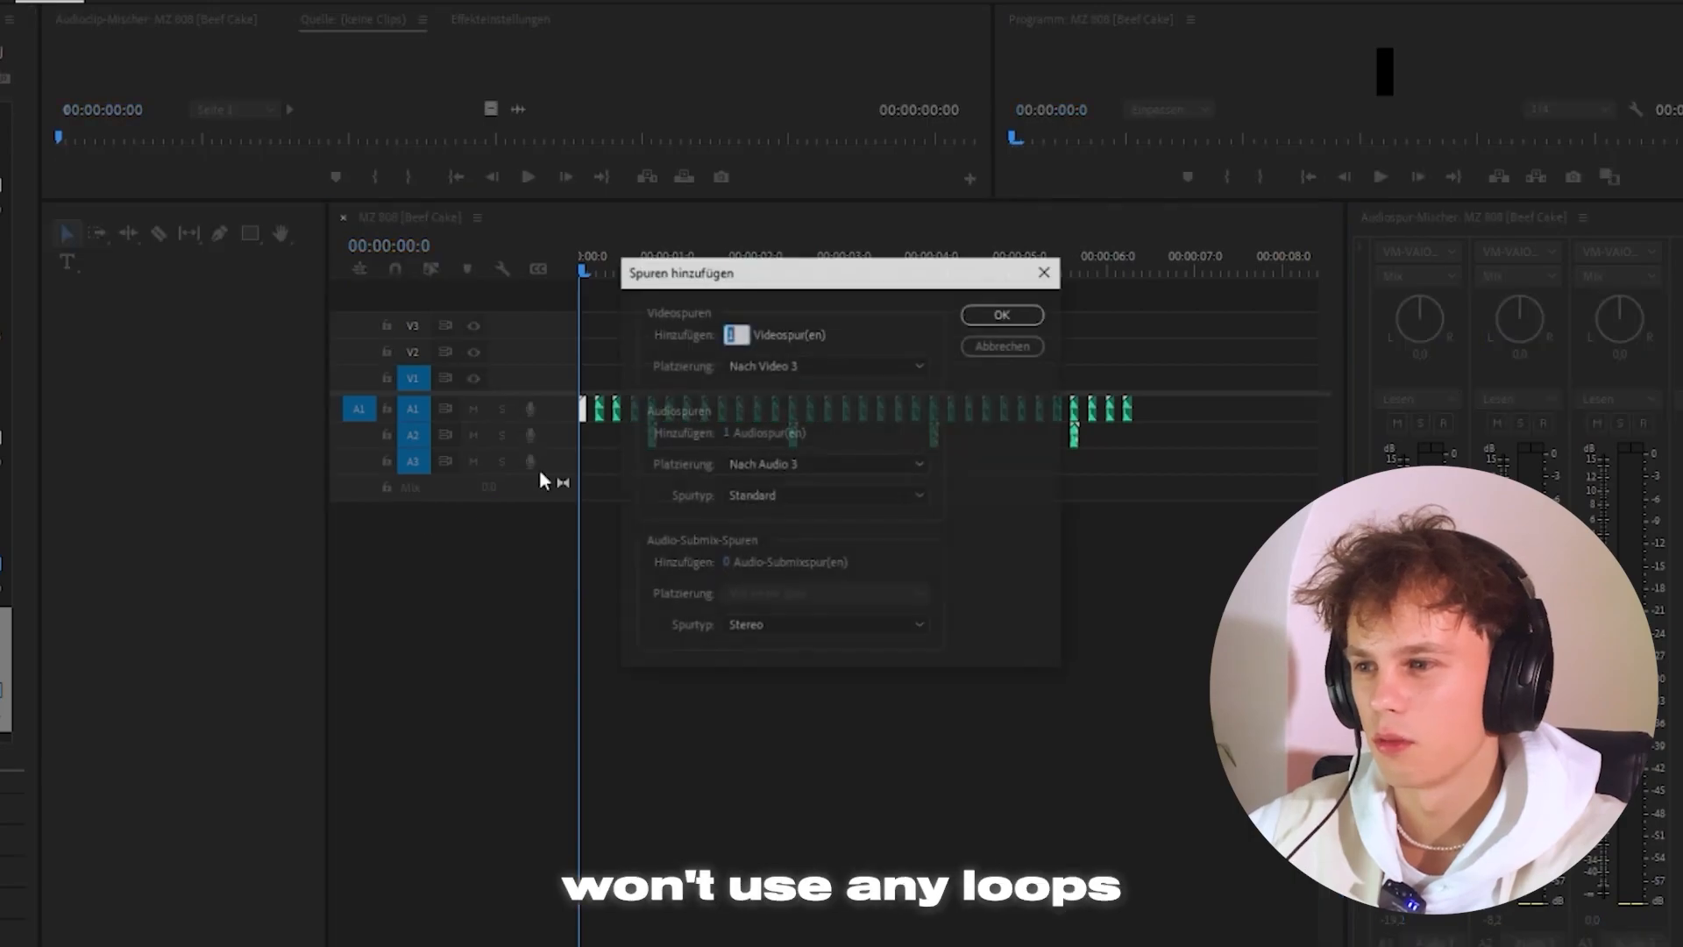
type("10")
key("Return")
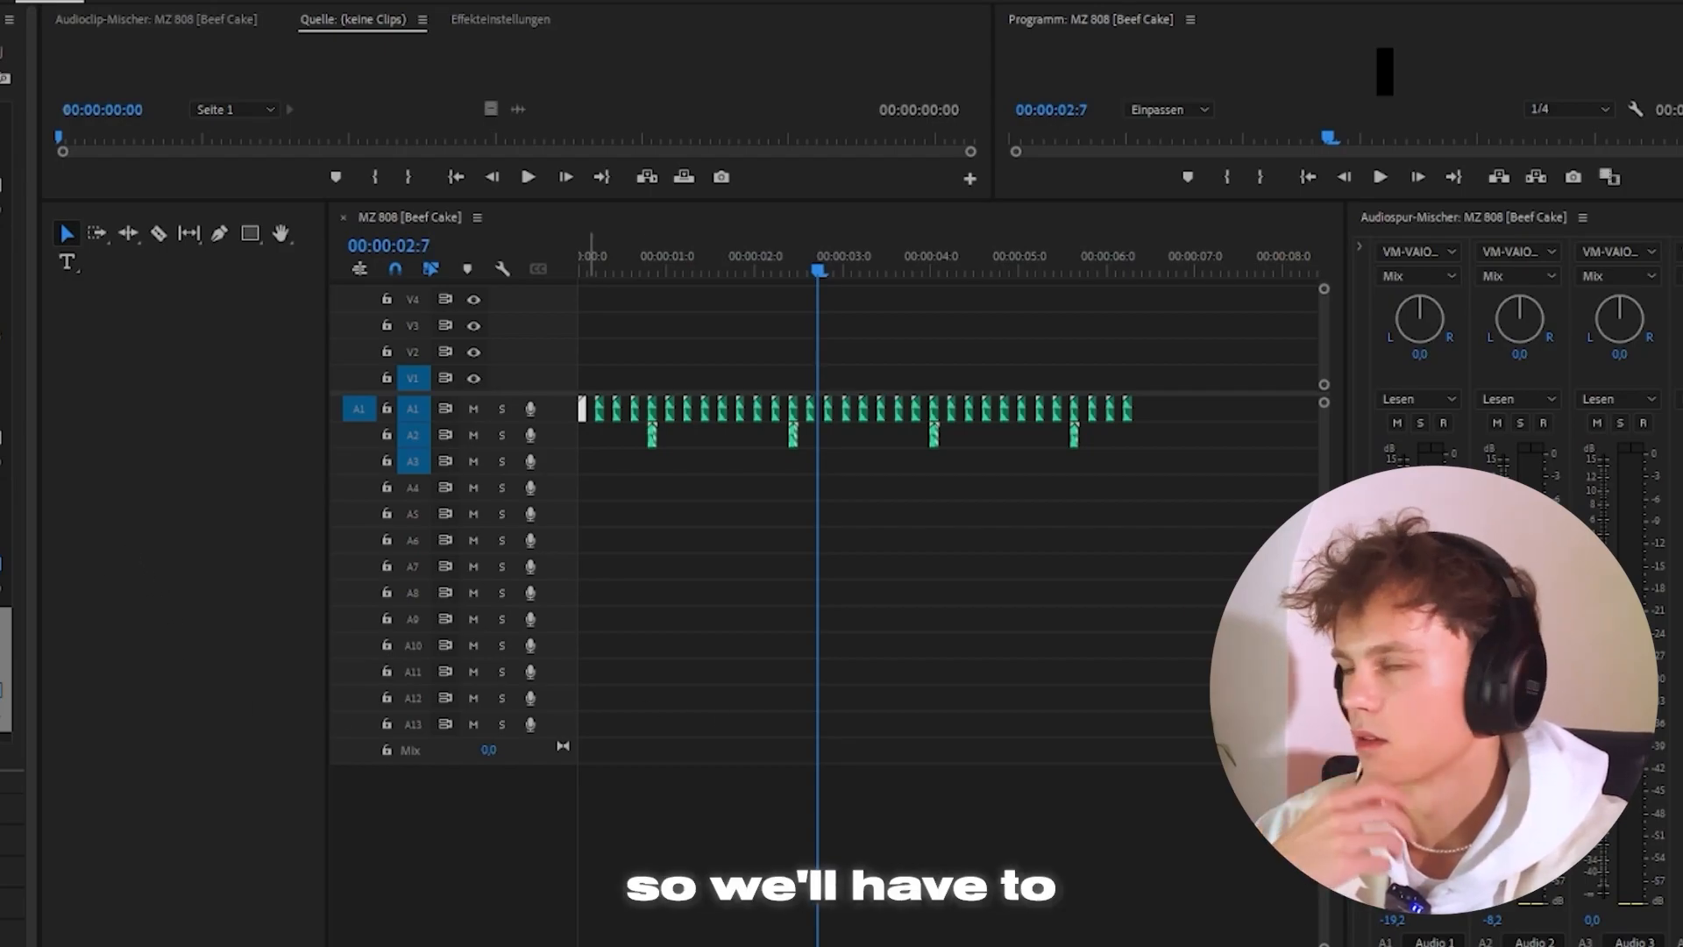
Place the Pads - OBX synth one-shot at the start of track A5 and play it back from the beginning.
left_click_drag(4, 793, 564, 531)
scroll(661, 592, "up", 2)
scroll(662, 589, "up", 3)
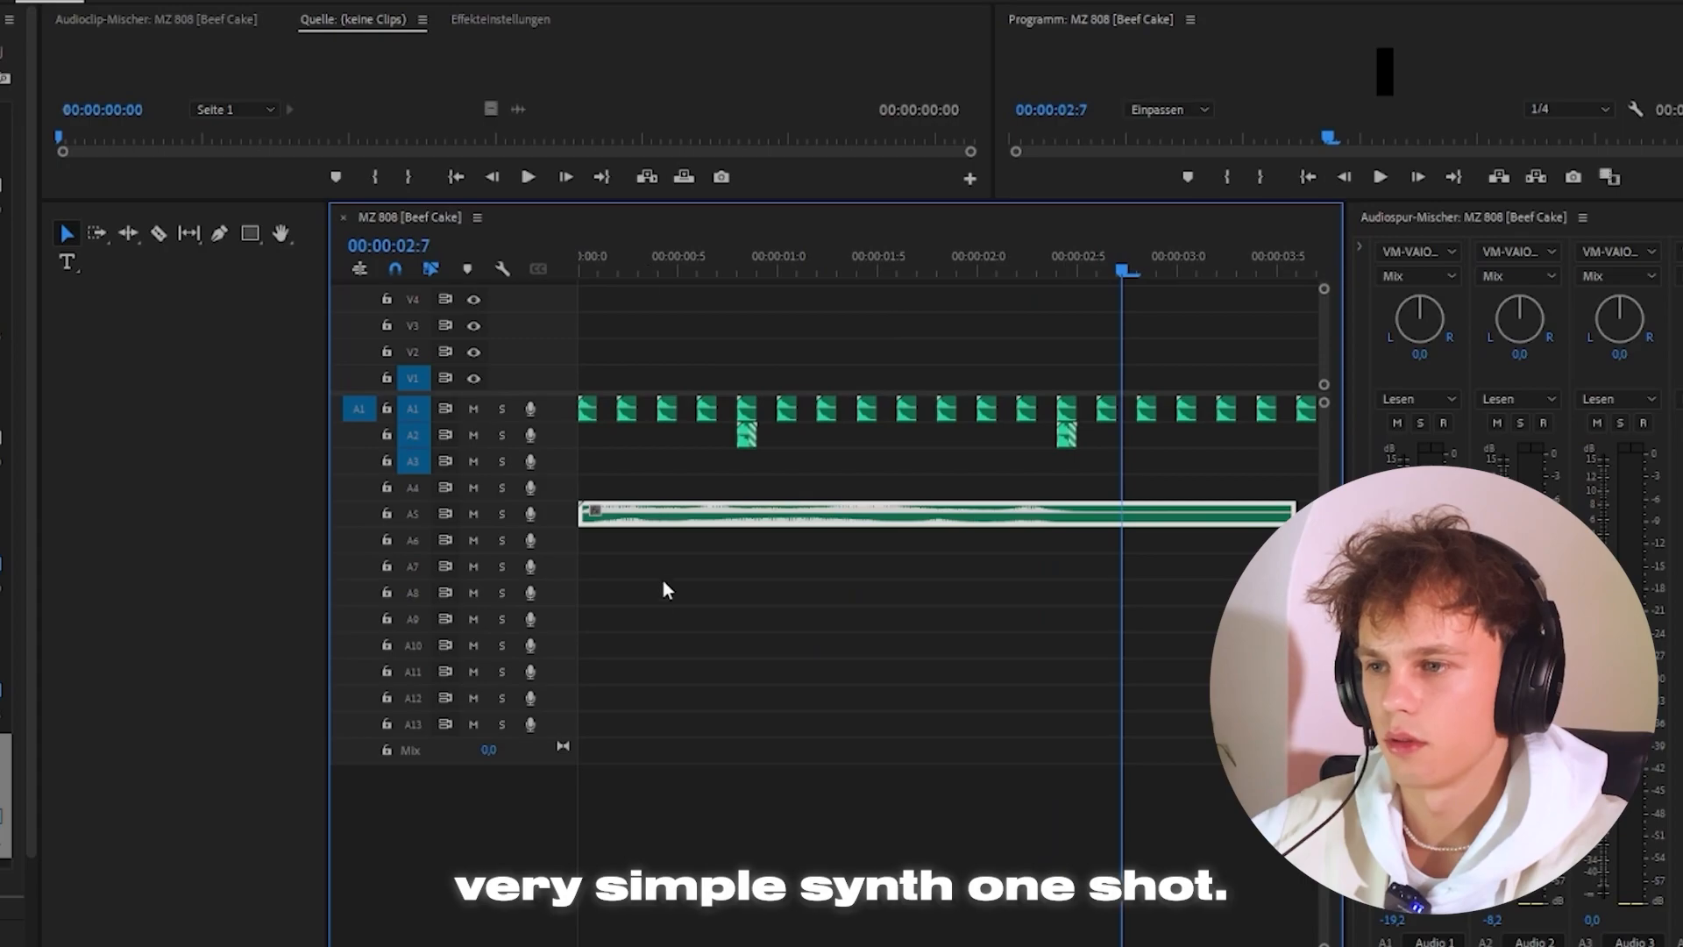
left_click_drag(646, 254, 576, 256)
key("space")
scroll(850, 499, "down", 3)
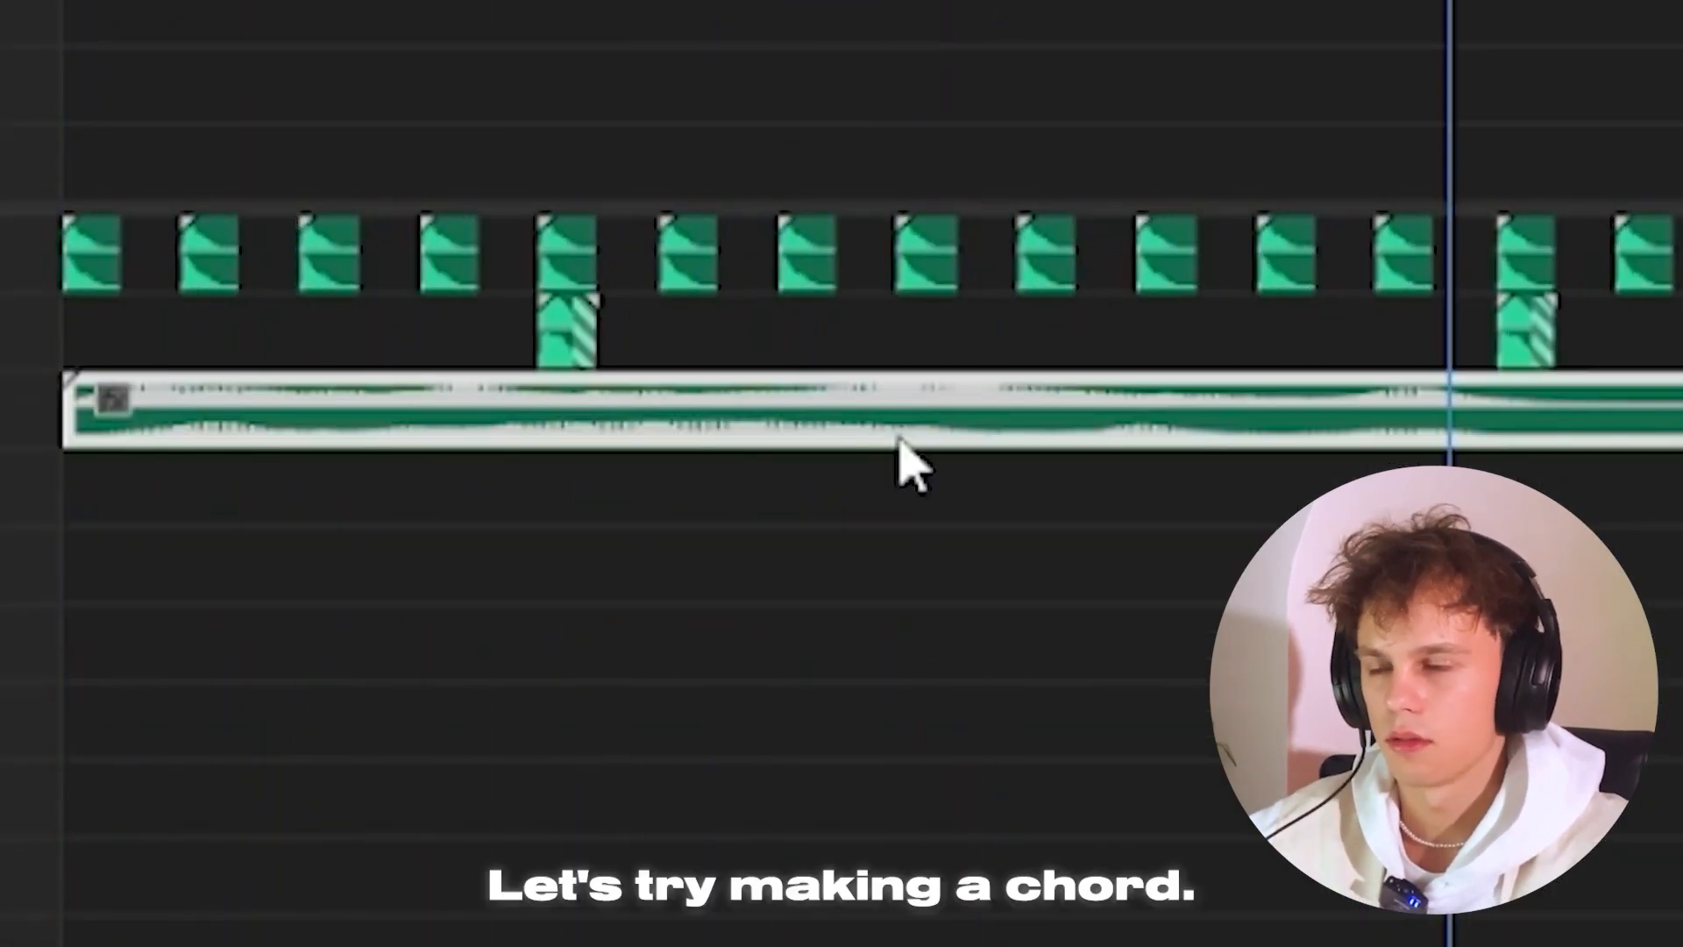
Copy the pad clip onto track A4 and raise the copy's semitones with the Tonhöhen-Schieber effect.
left_click_drag(278, 412, 255, 503)
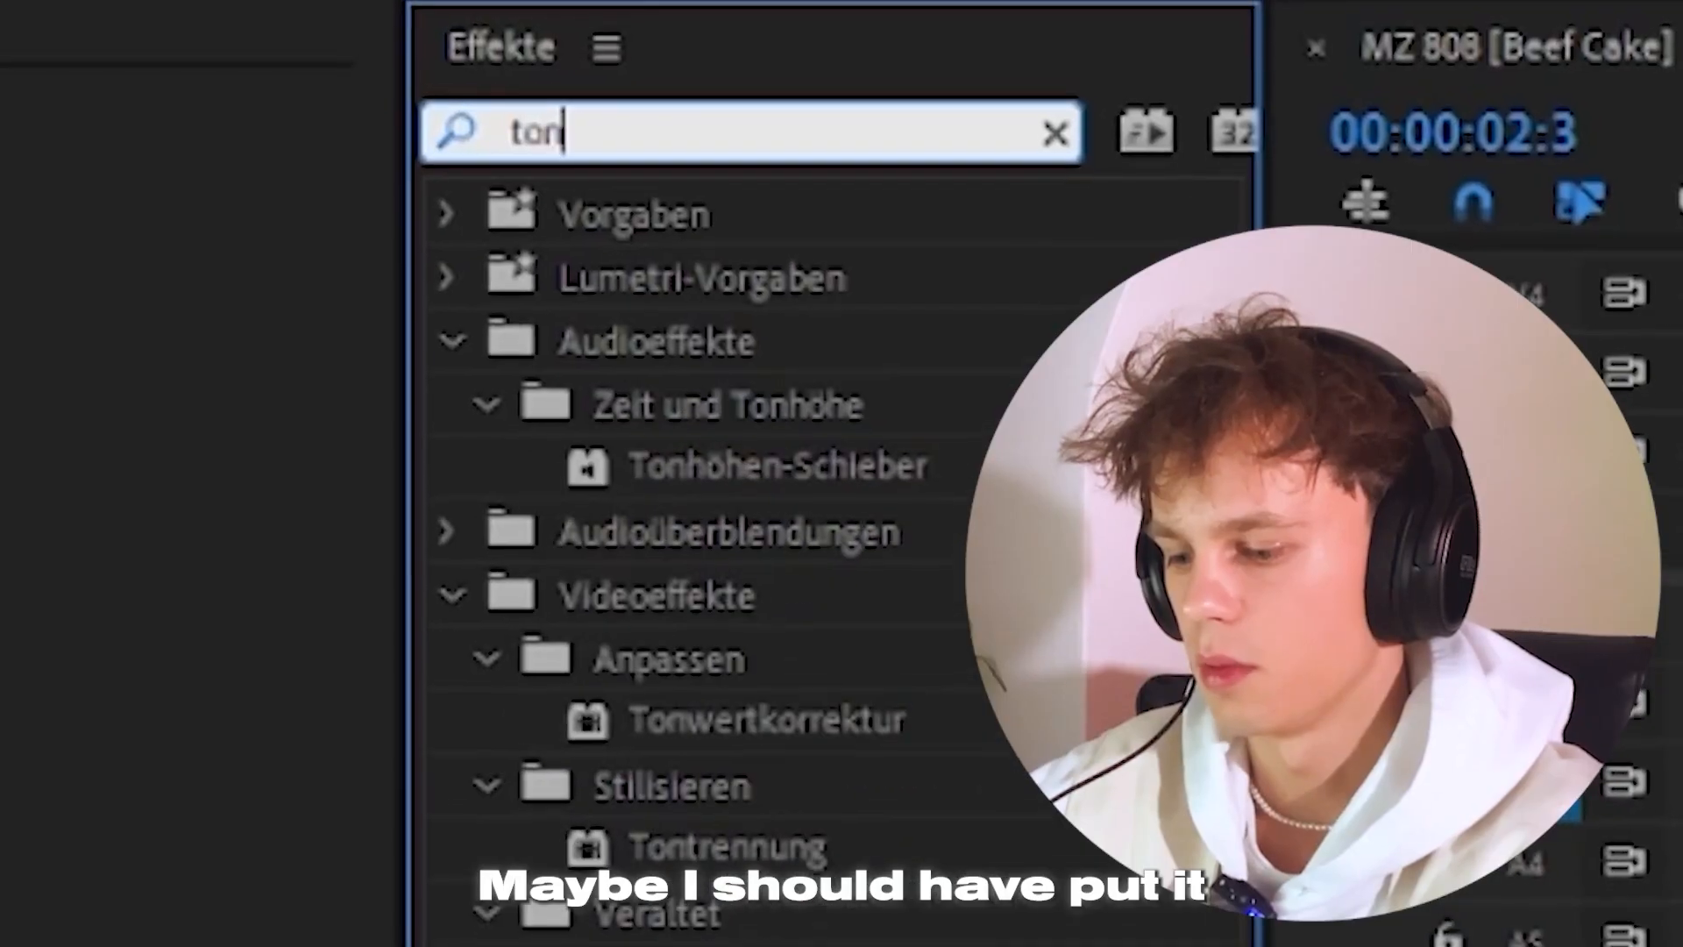
type("hö")
key("BackSpace")
key("BackSpace")
key("BackSpace")
key("BackSpace")
key("BackSpace")
type("tonhöhe")
left_click_drag(249, 372, 706, 490)
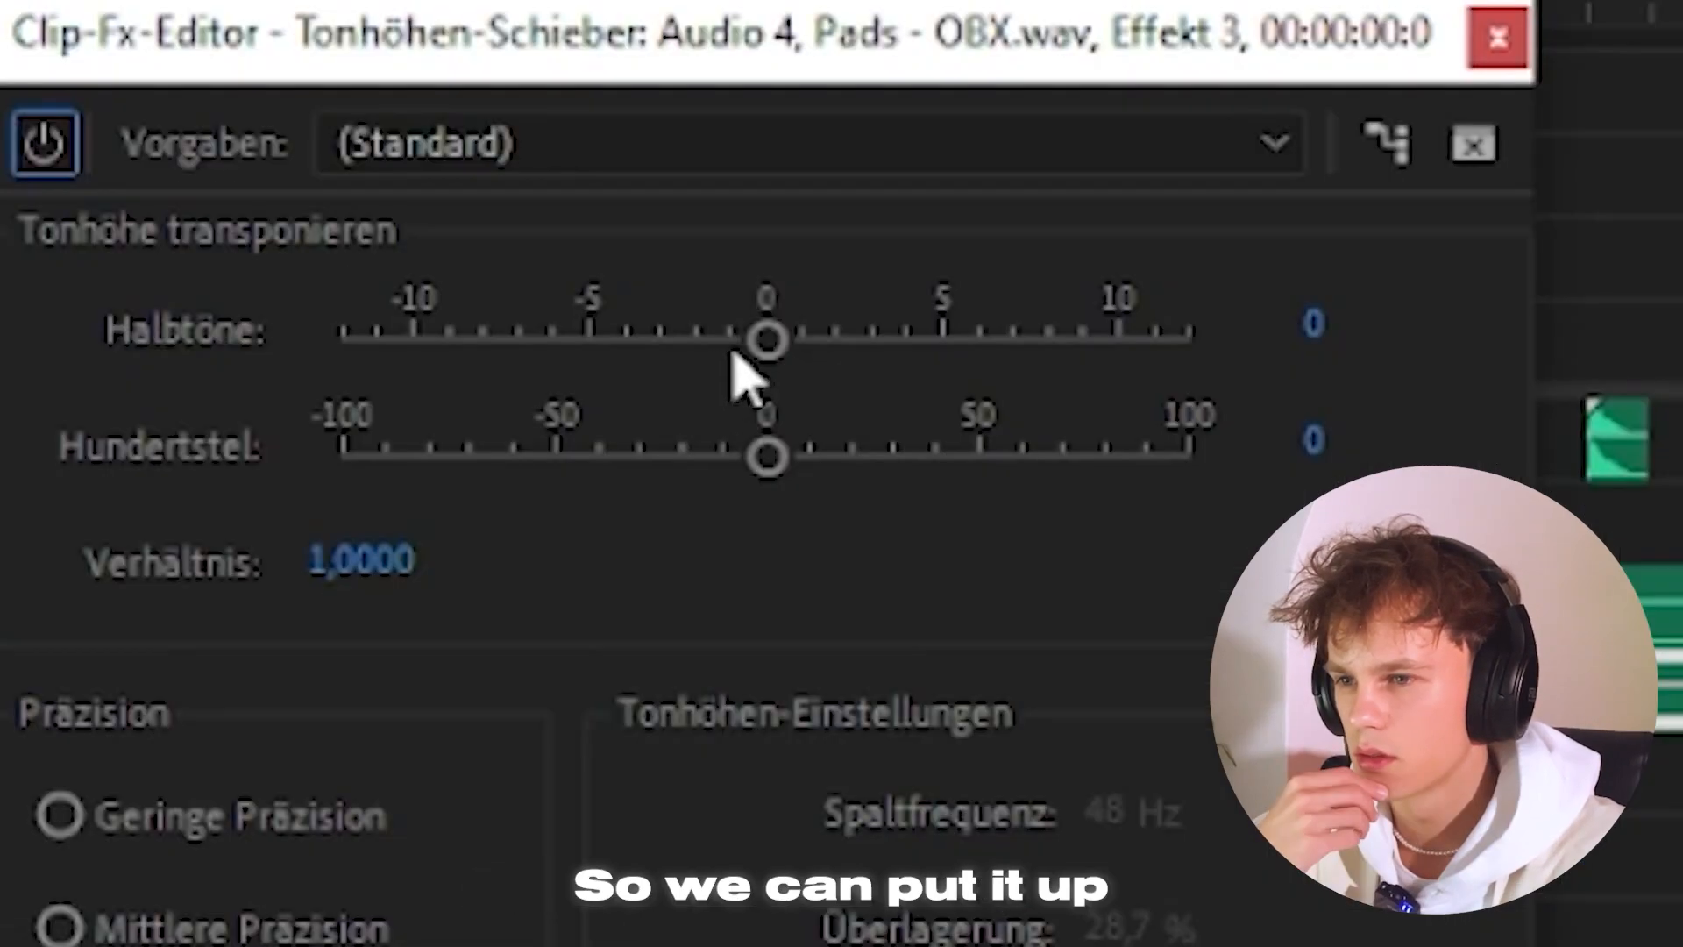
left_click_drag(762, 349, 937, 351)
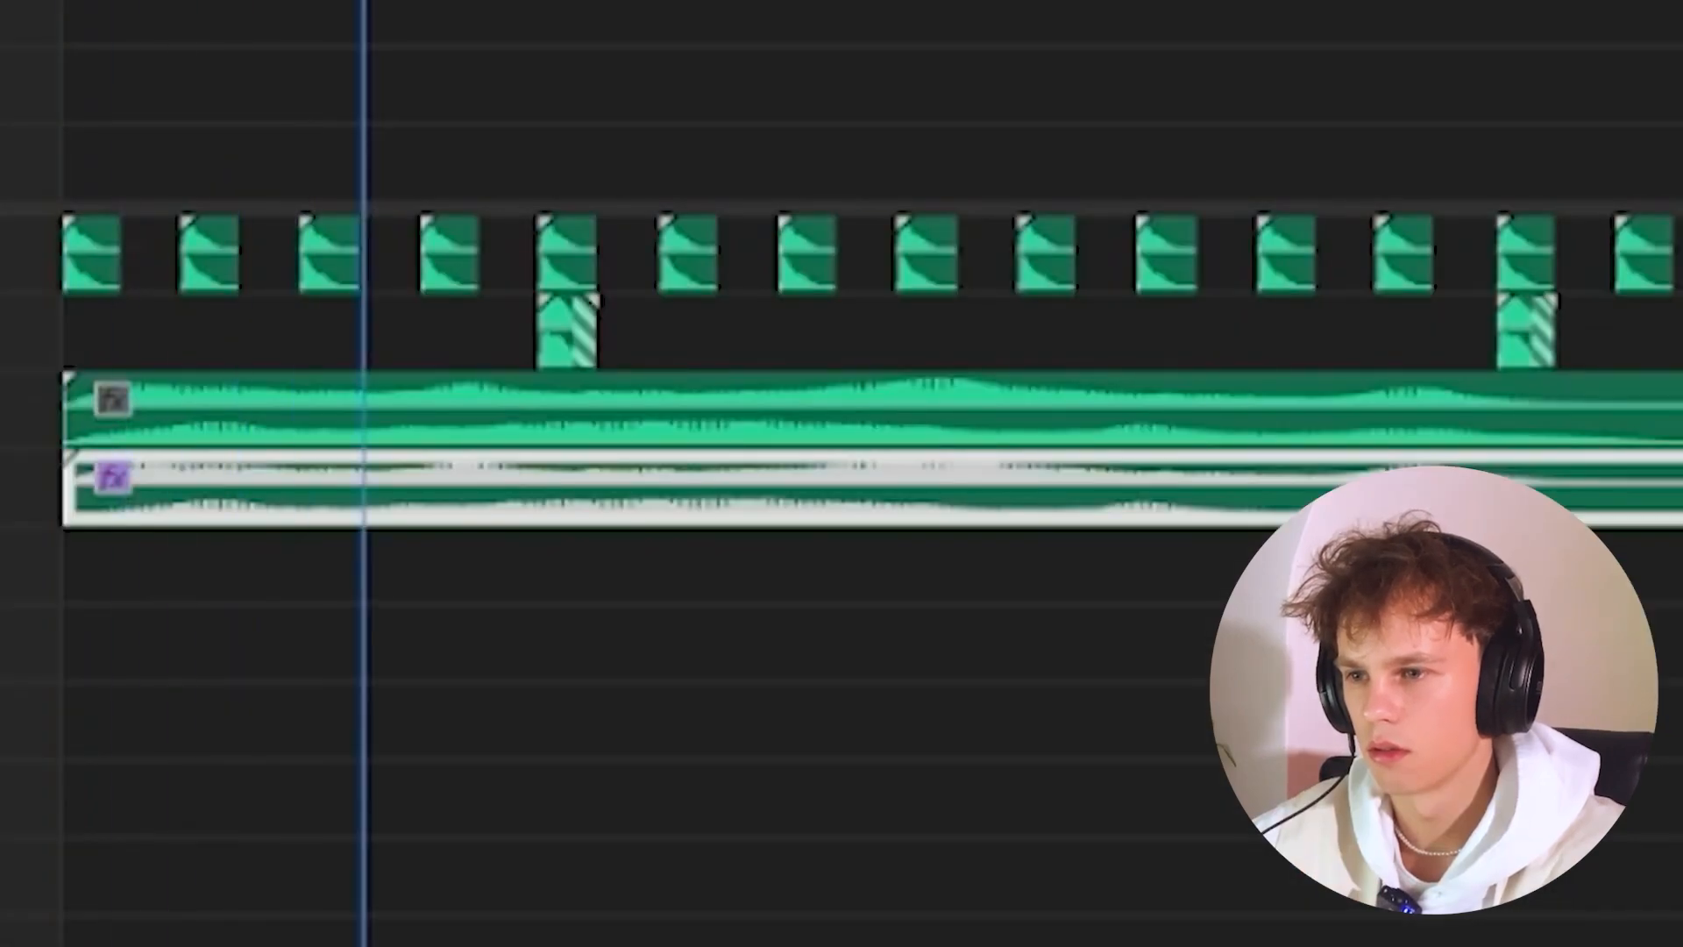
Copy the pitched pad onto track A5 as another chord note and play back the stacked chord.
left_click_drag(208, 487, 211, 566)
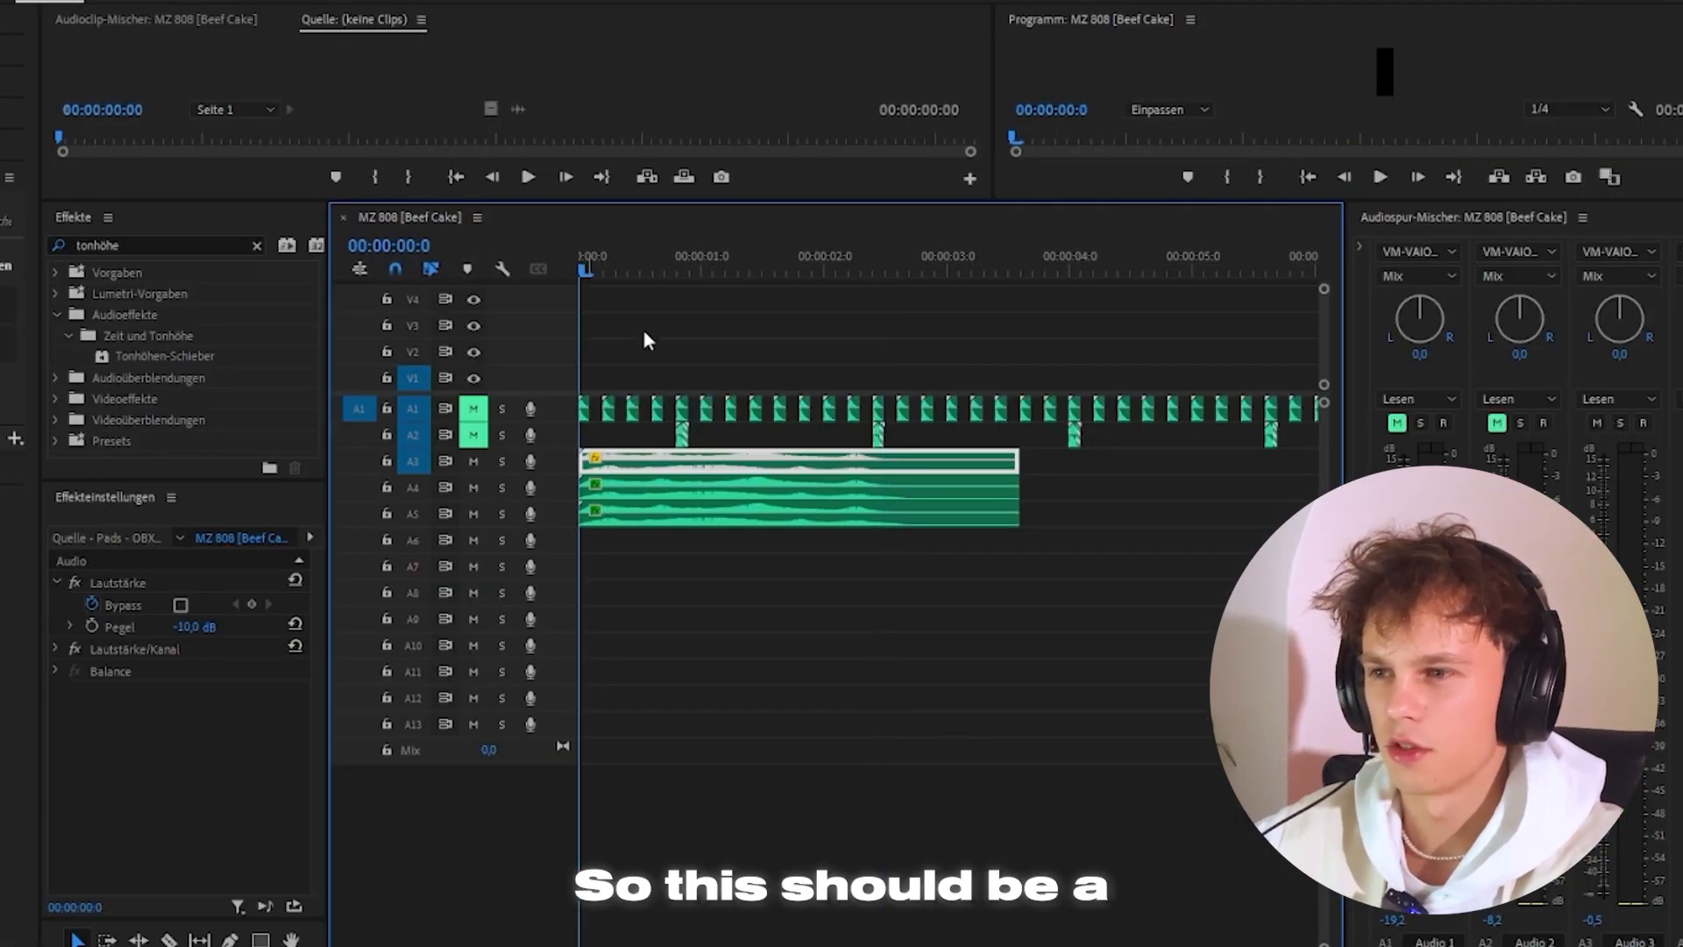
scroll(912, 489, "down", 1)
scroll(771, 512, "up", 1)
scroll(771, 512, "up", 2)
key("space")
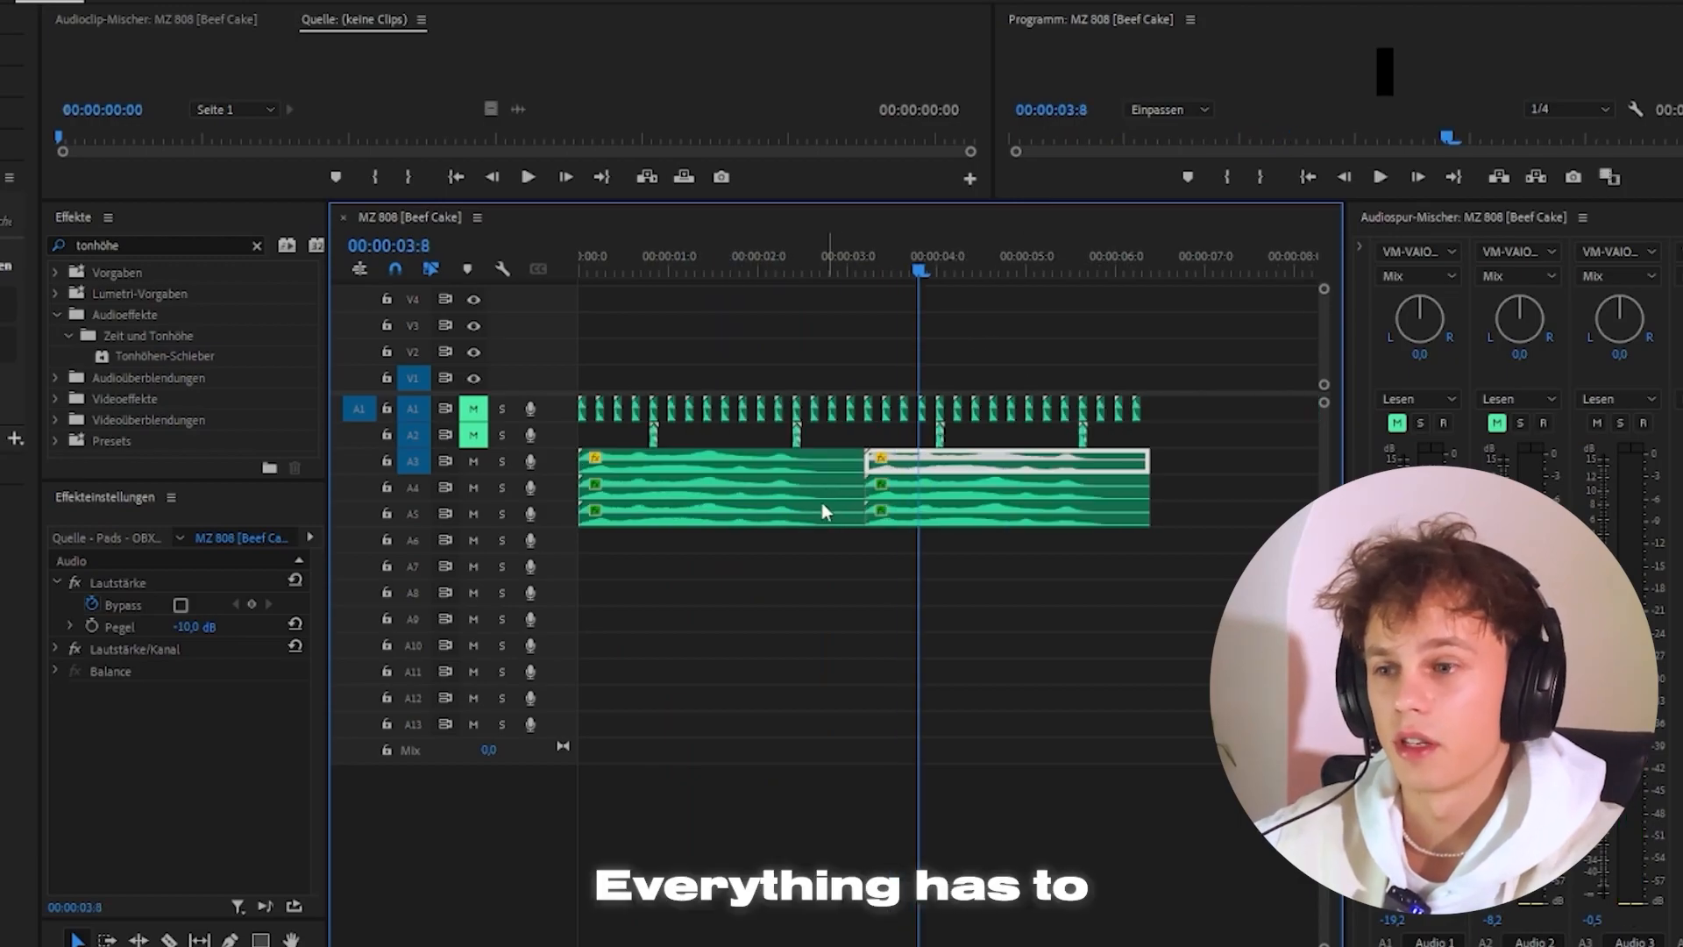
Form one more chord at 00:00:05:6 by lowering the Audio 3 pad segment two semitones with Pitch Shifter.
left_click(1004, 482)
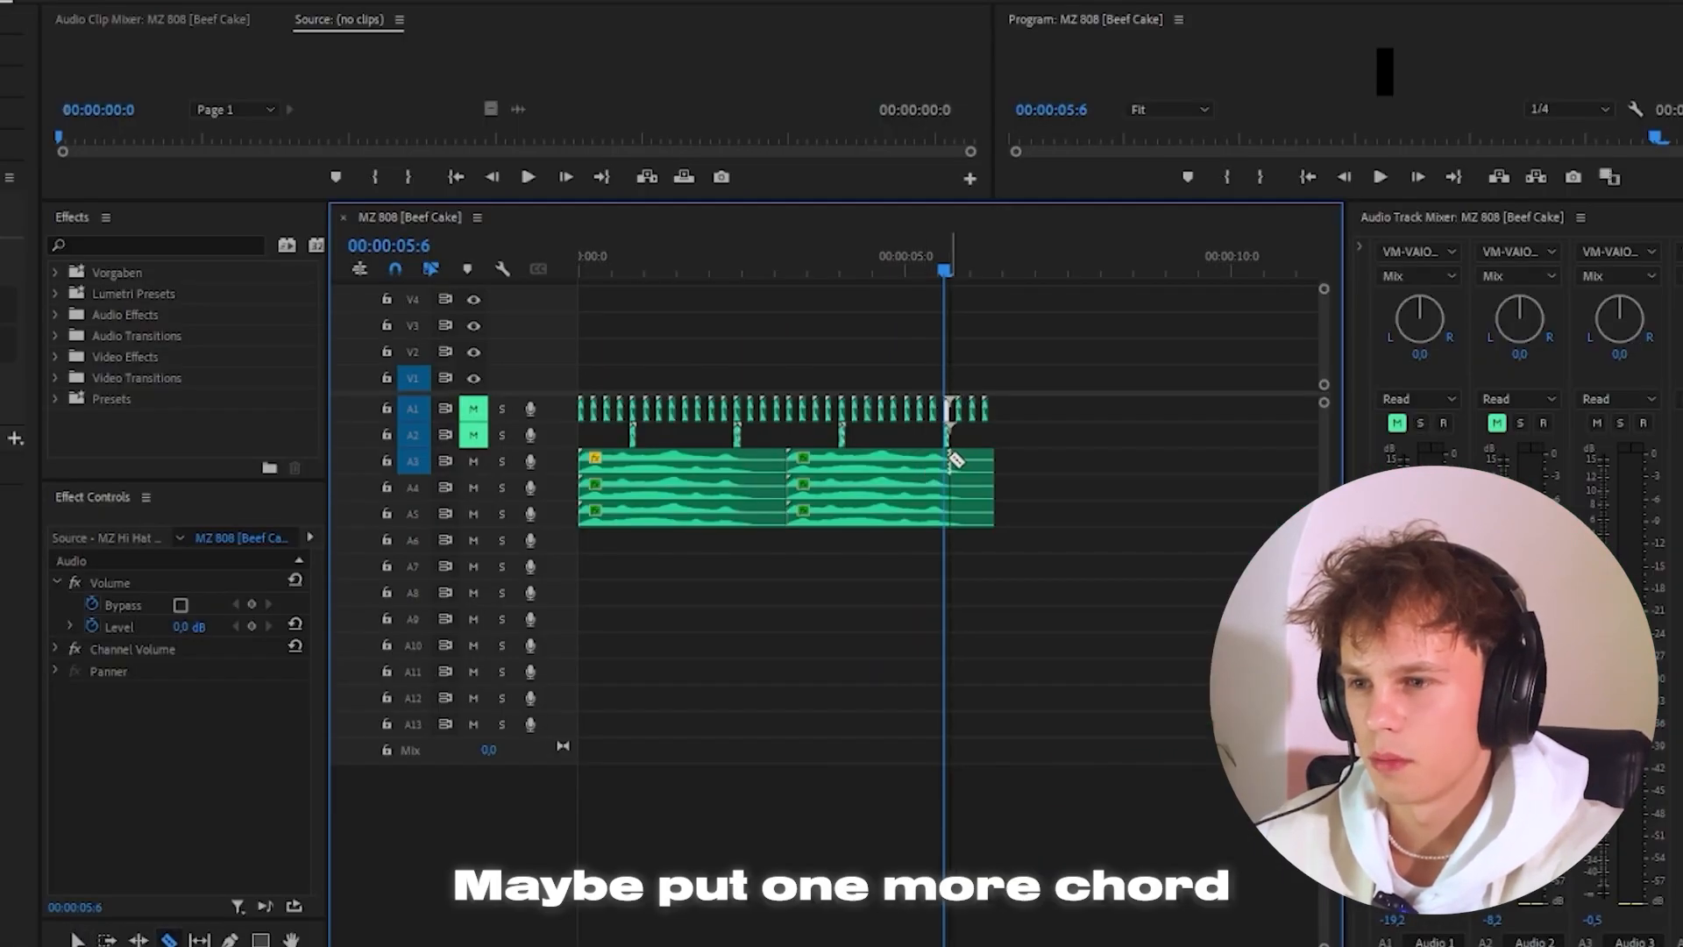
key("v")
left_click_drag(854, 457, 1011, 454)
left_click(1030, 456)
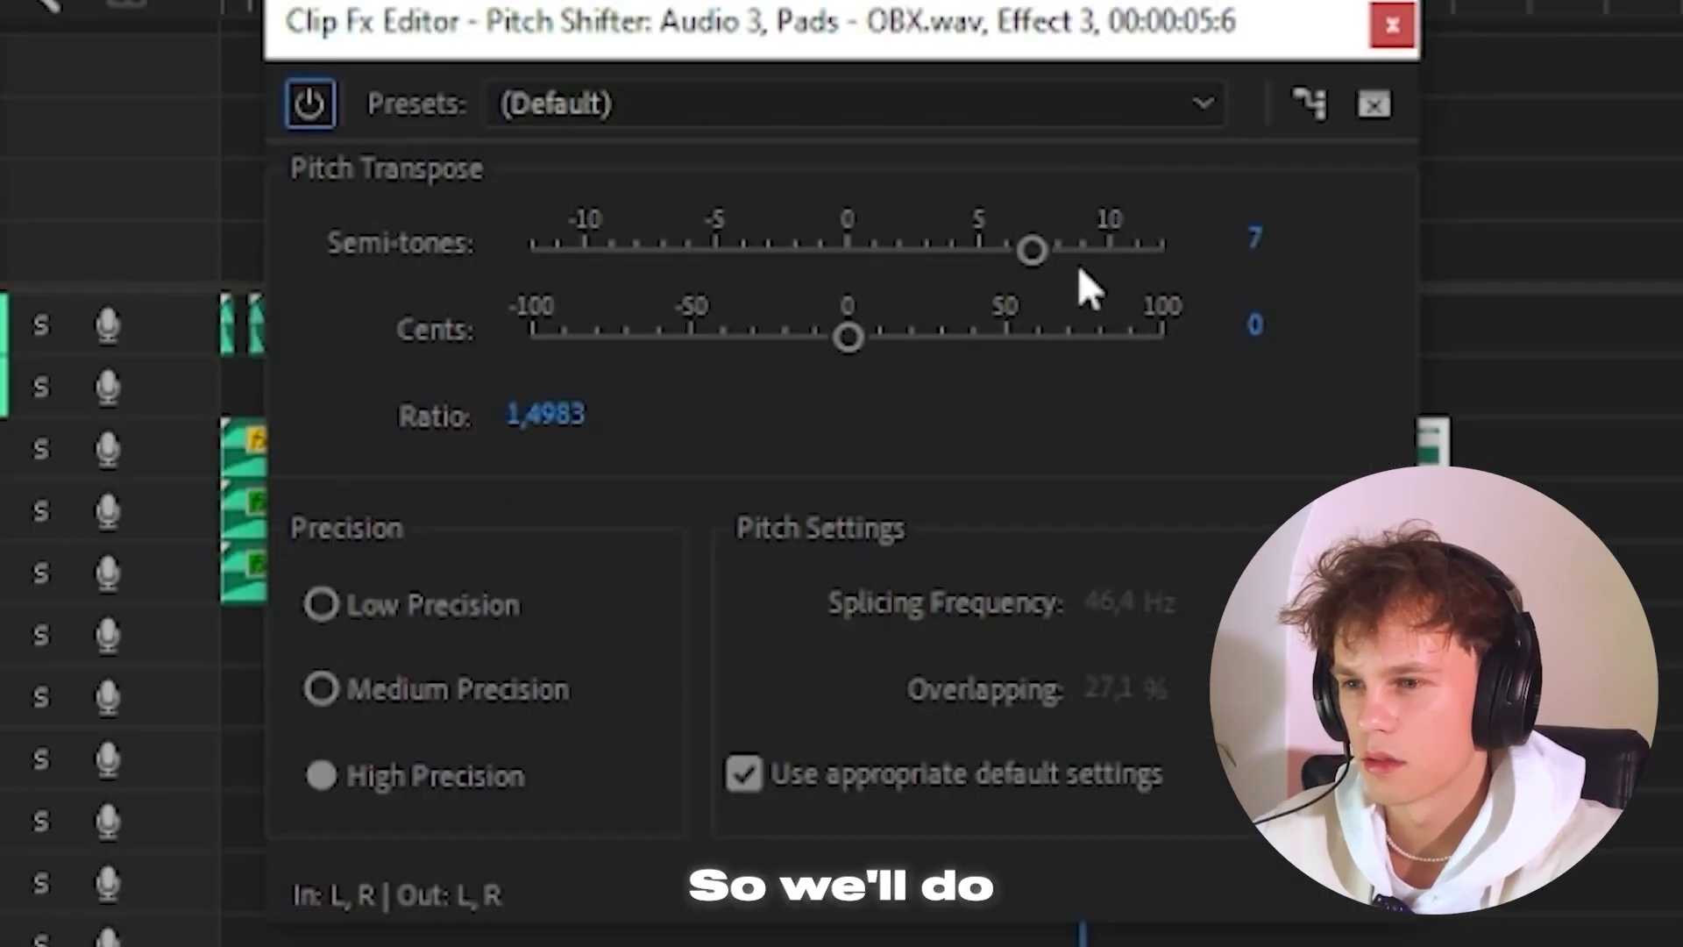
left_click_drag(1031, 251, 1023, 256)
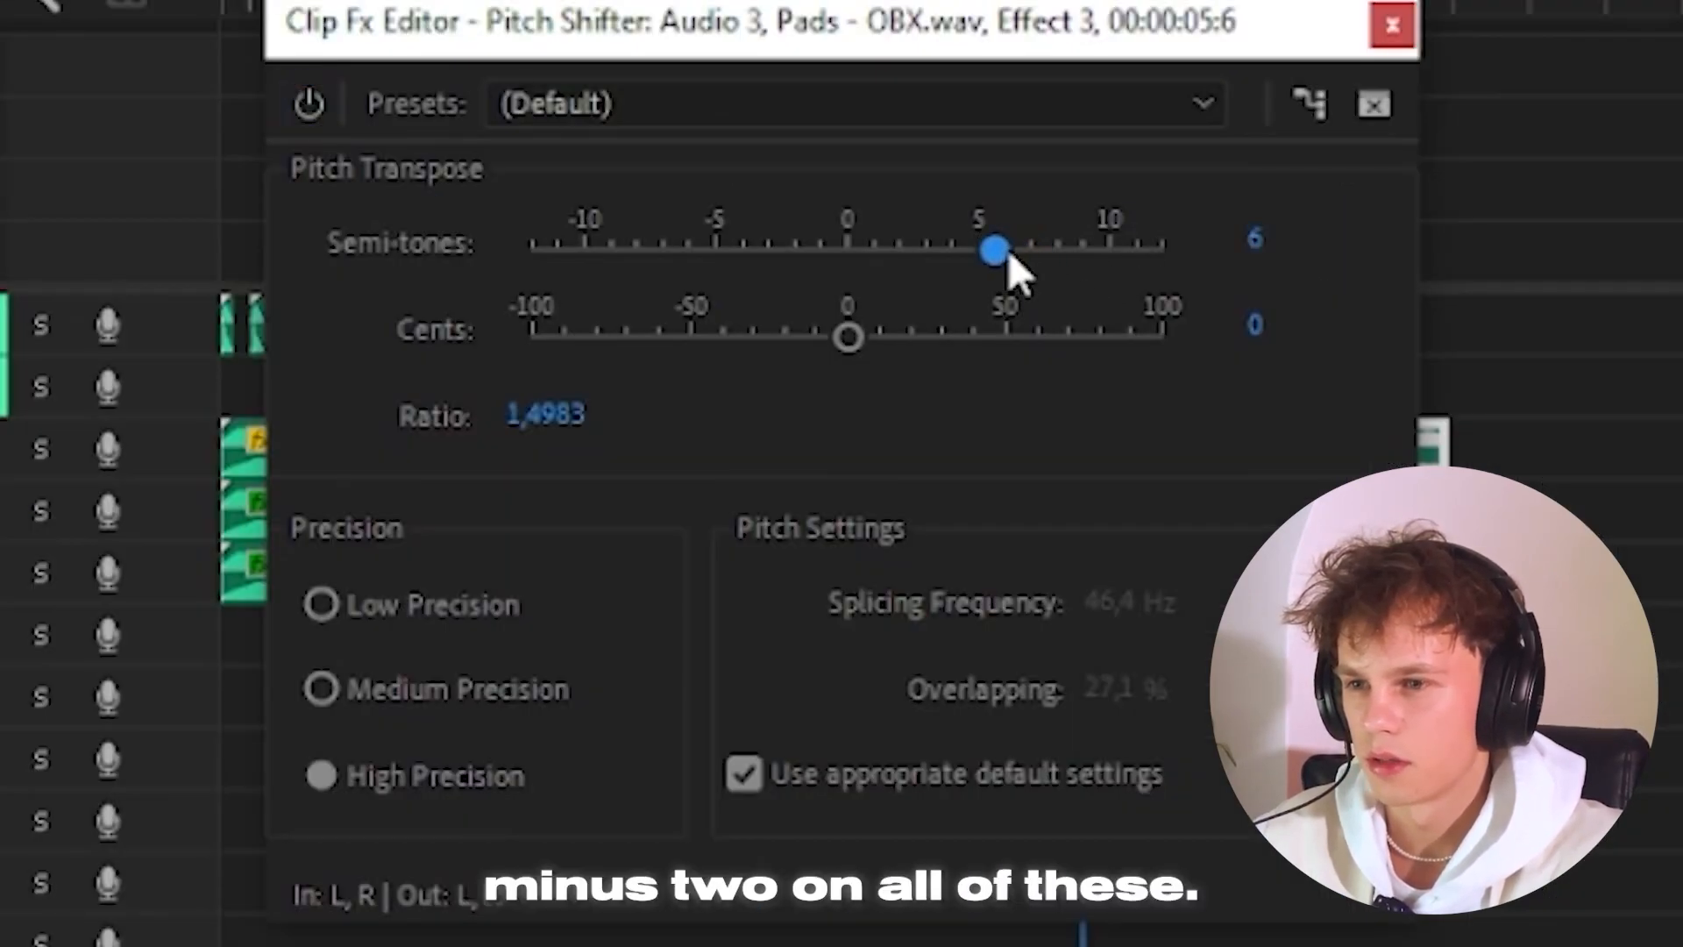
left_click(1385, 21)
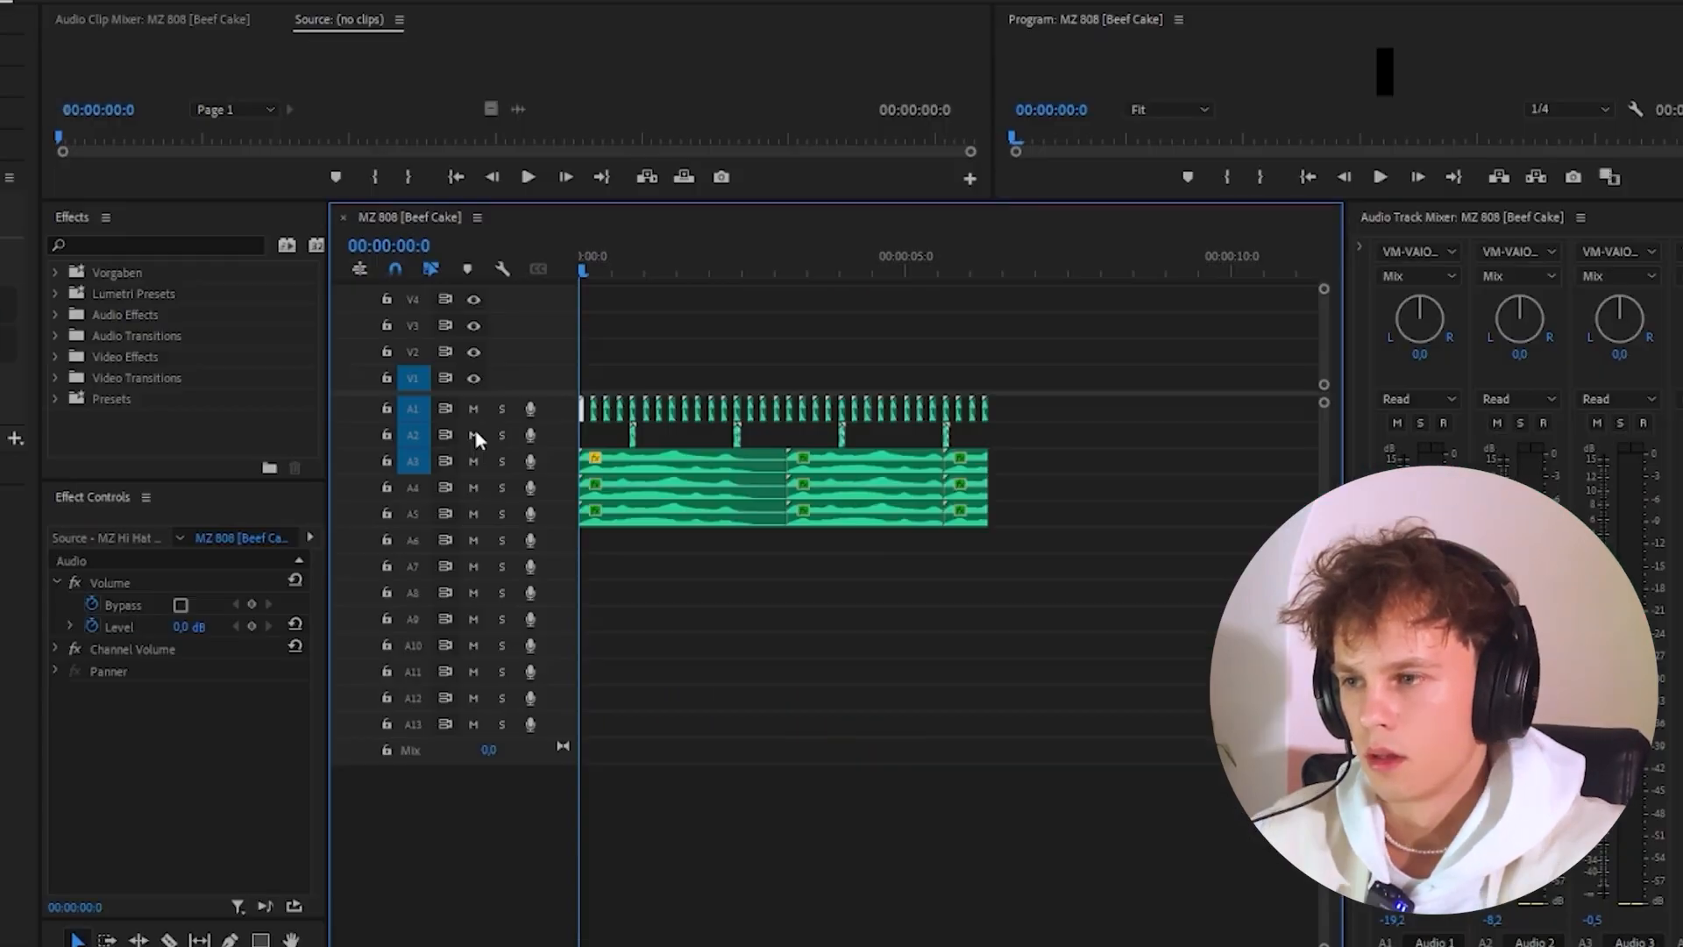
Mute drum tracks A1 and A2, and try Render and Replace on all the pad chord clips.
left_click(474, 435)
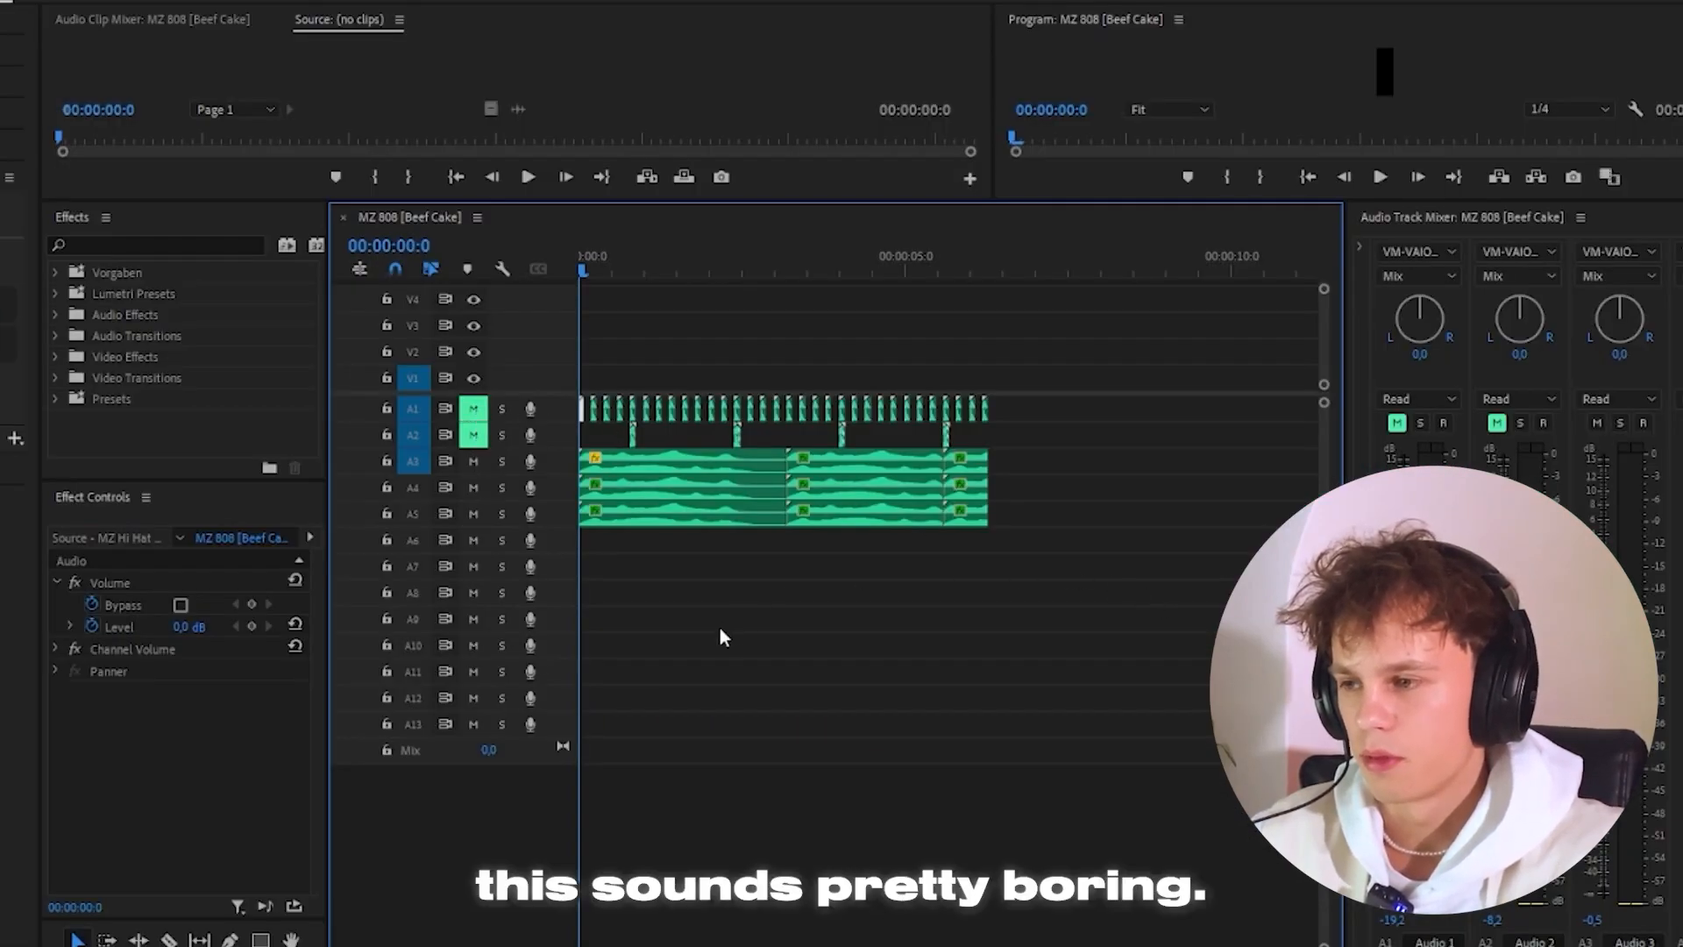
left_click_drag(974, 517, 563, 461)
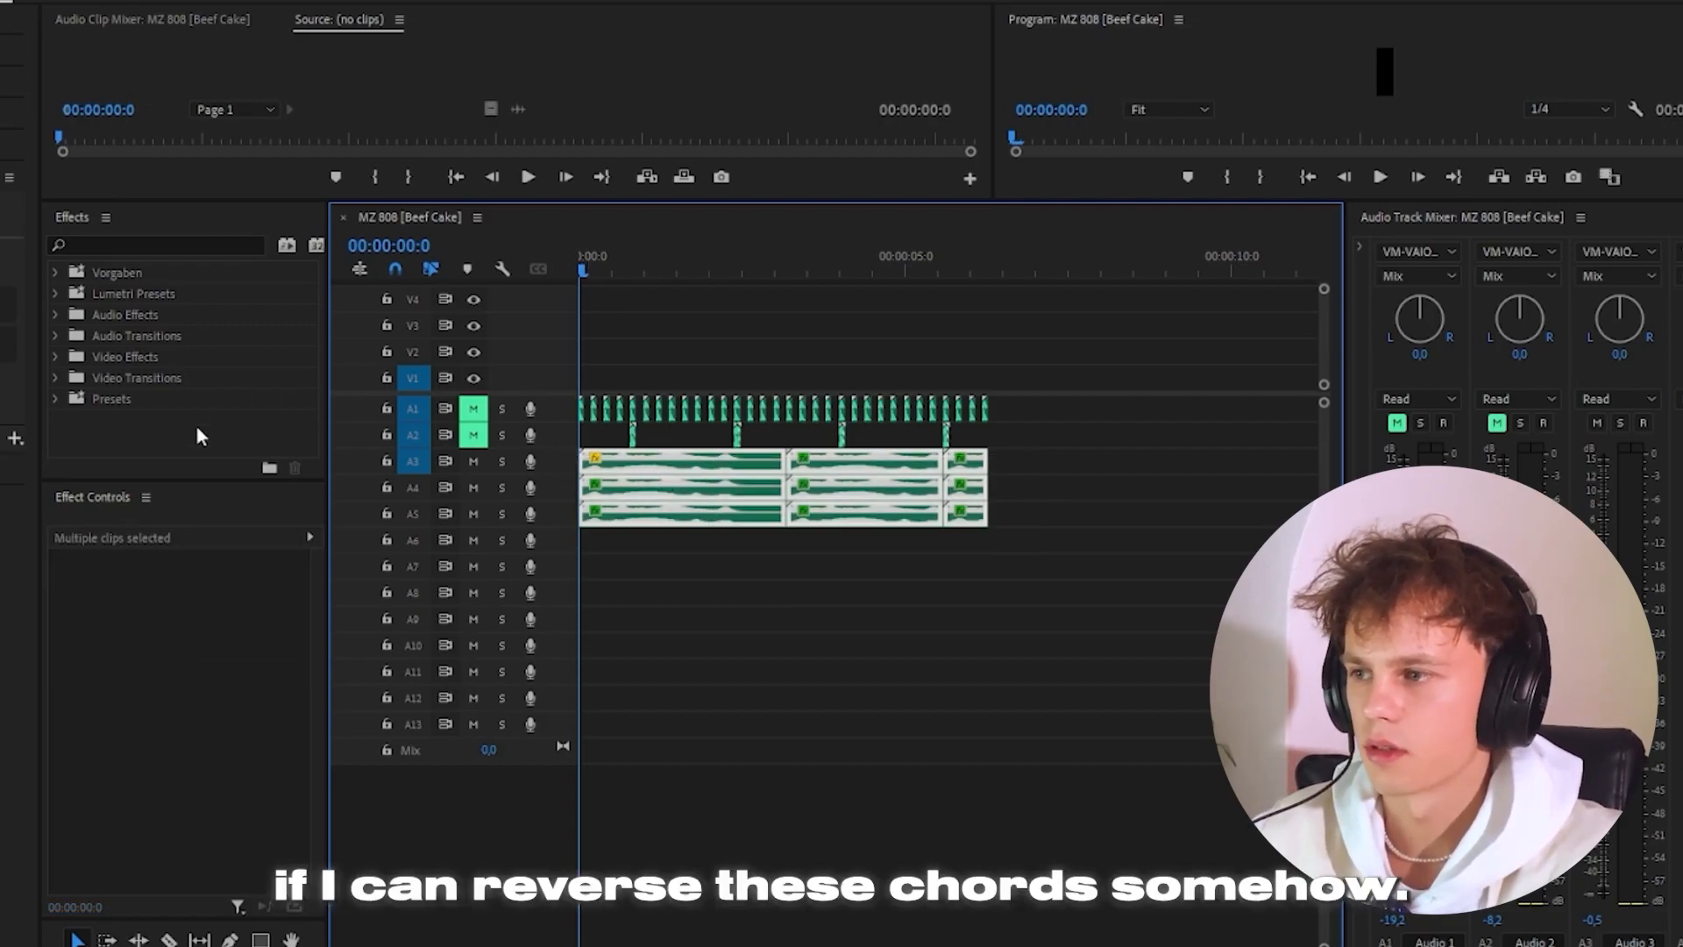
right_click(732, 471)
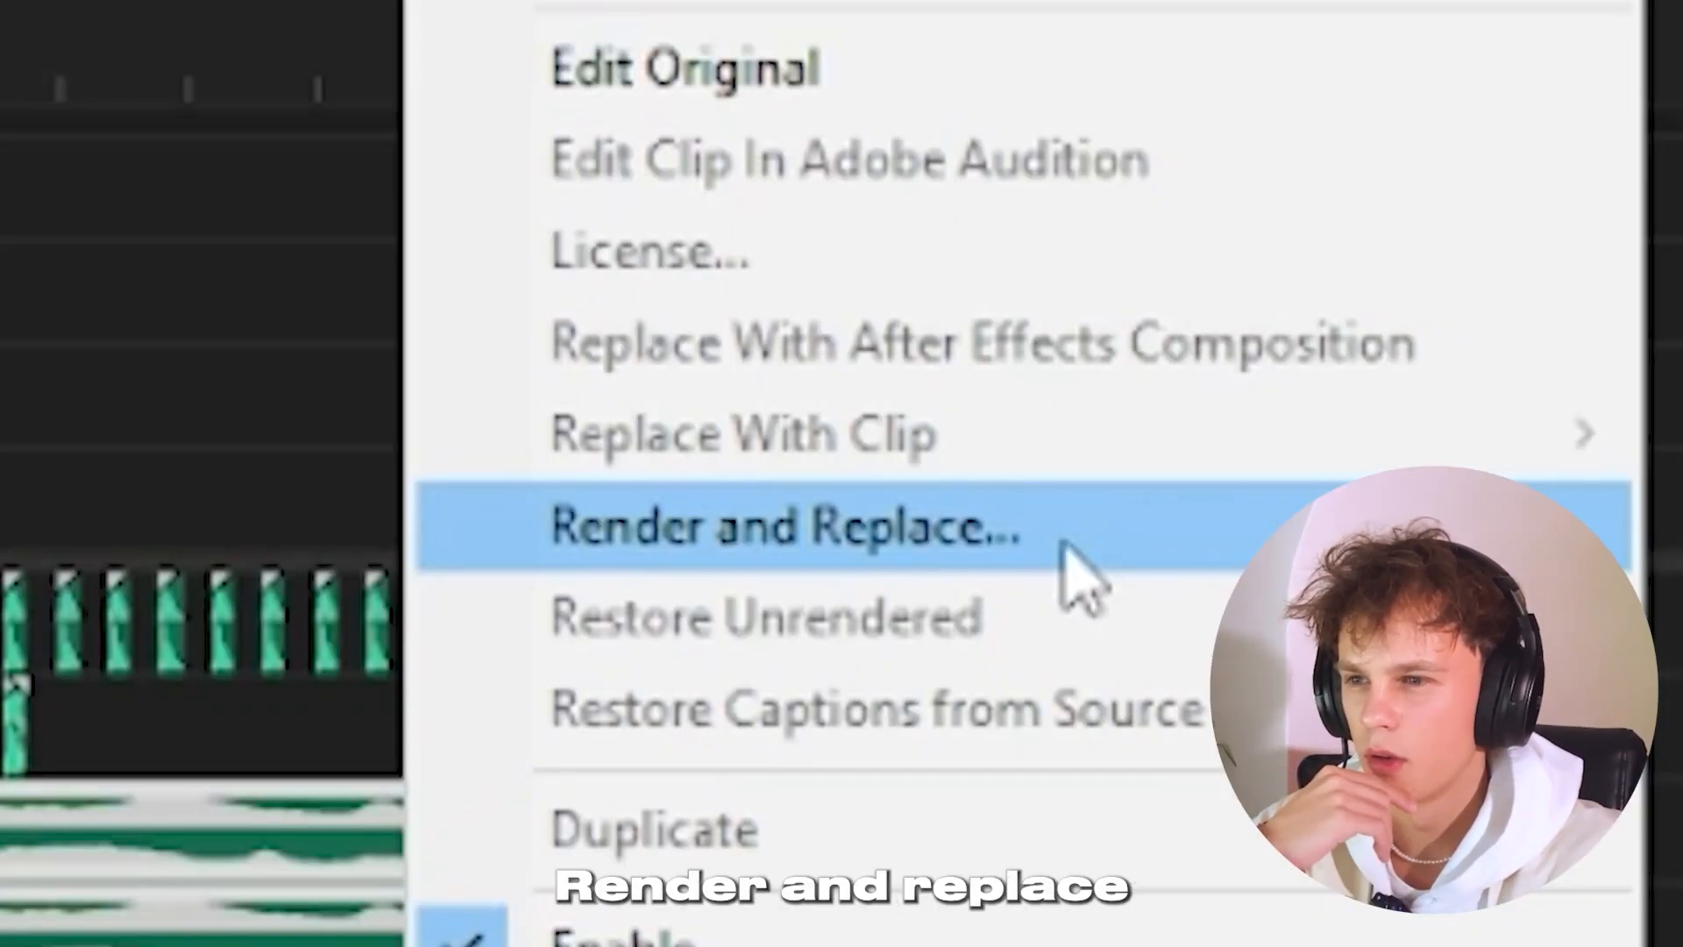
left_click(1064, 542)
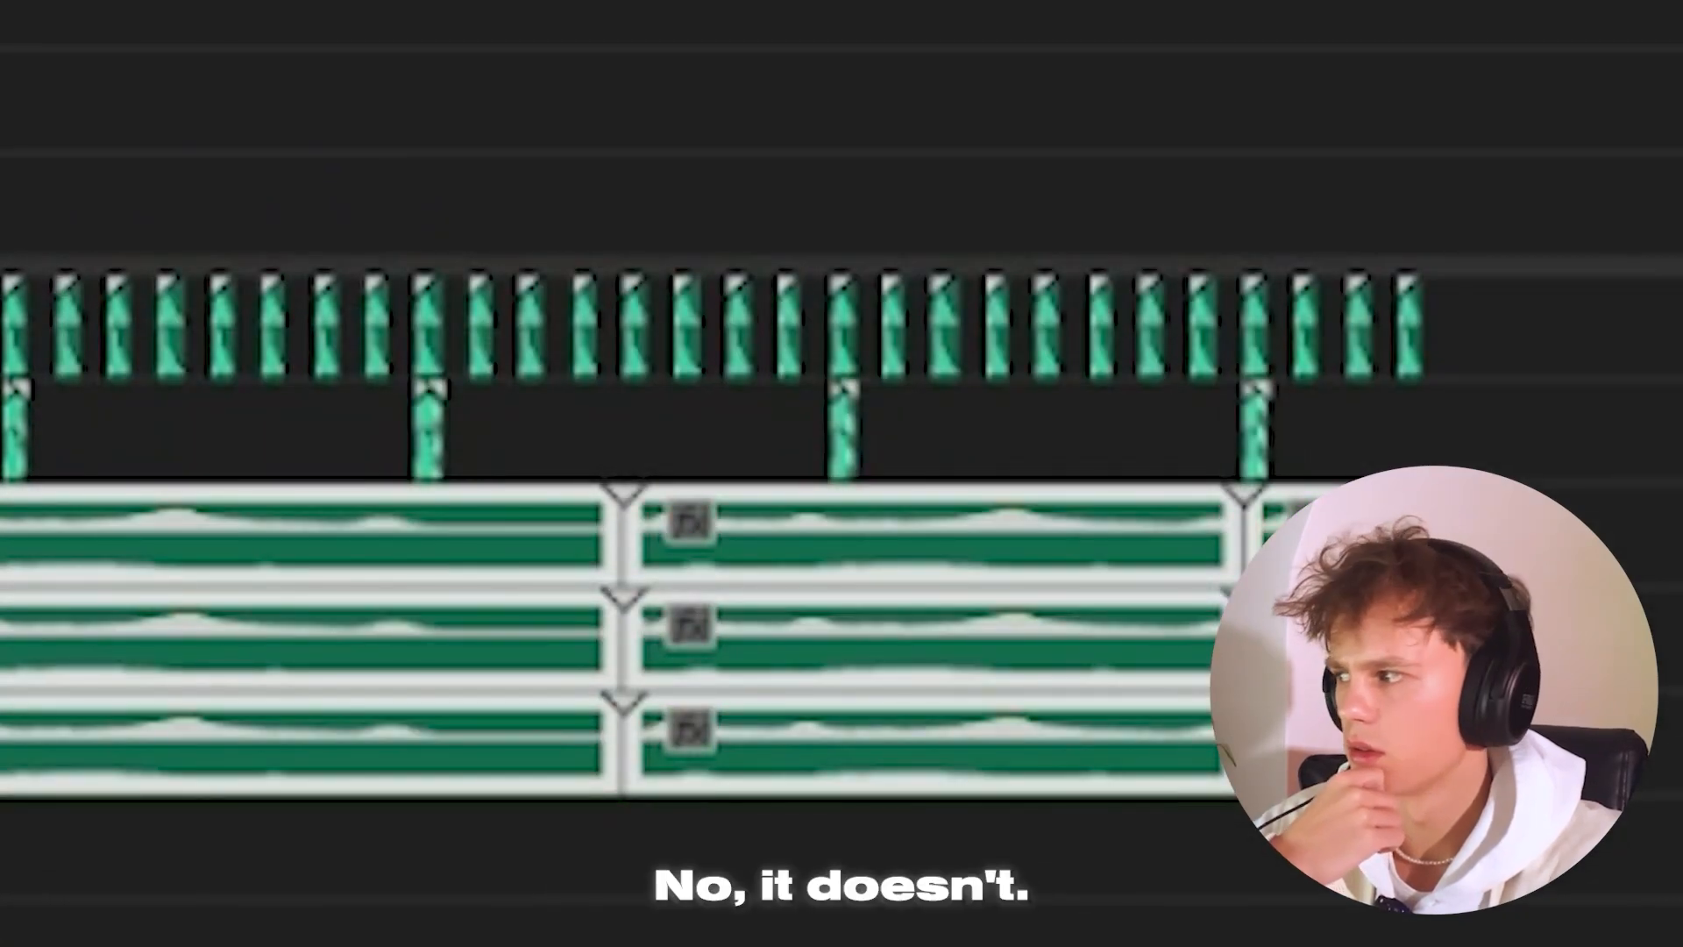
right_click(731, 482)
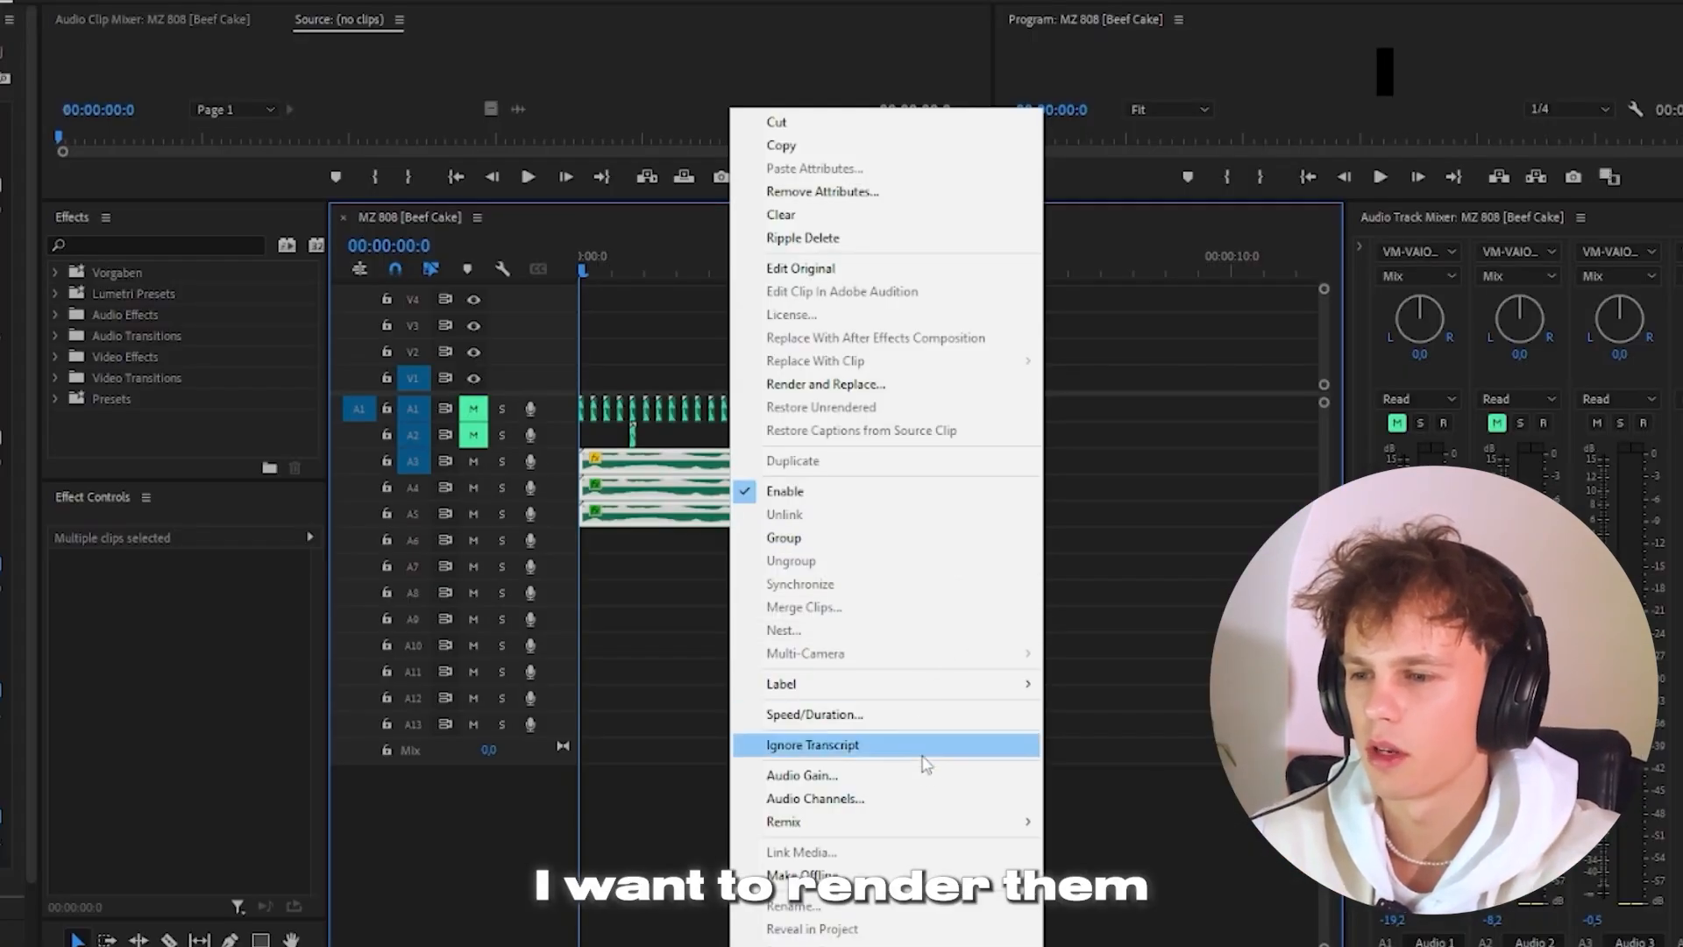
mouse_move(922, 822)
left_click(1109, 822)
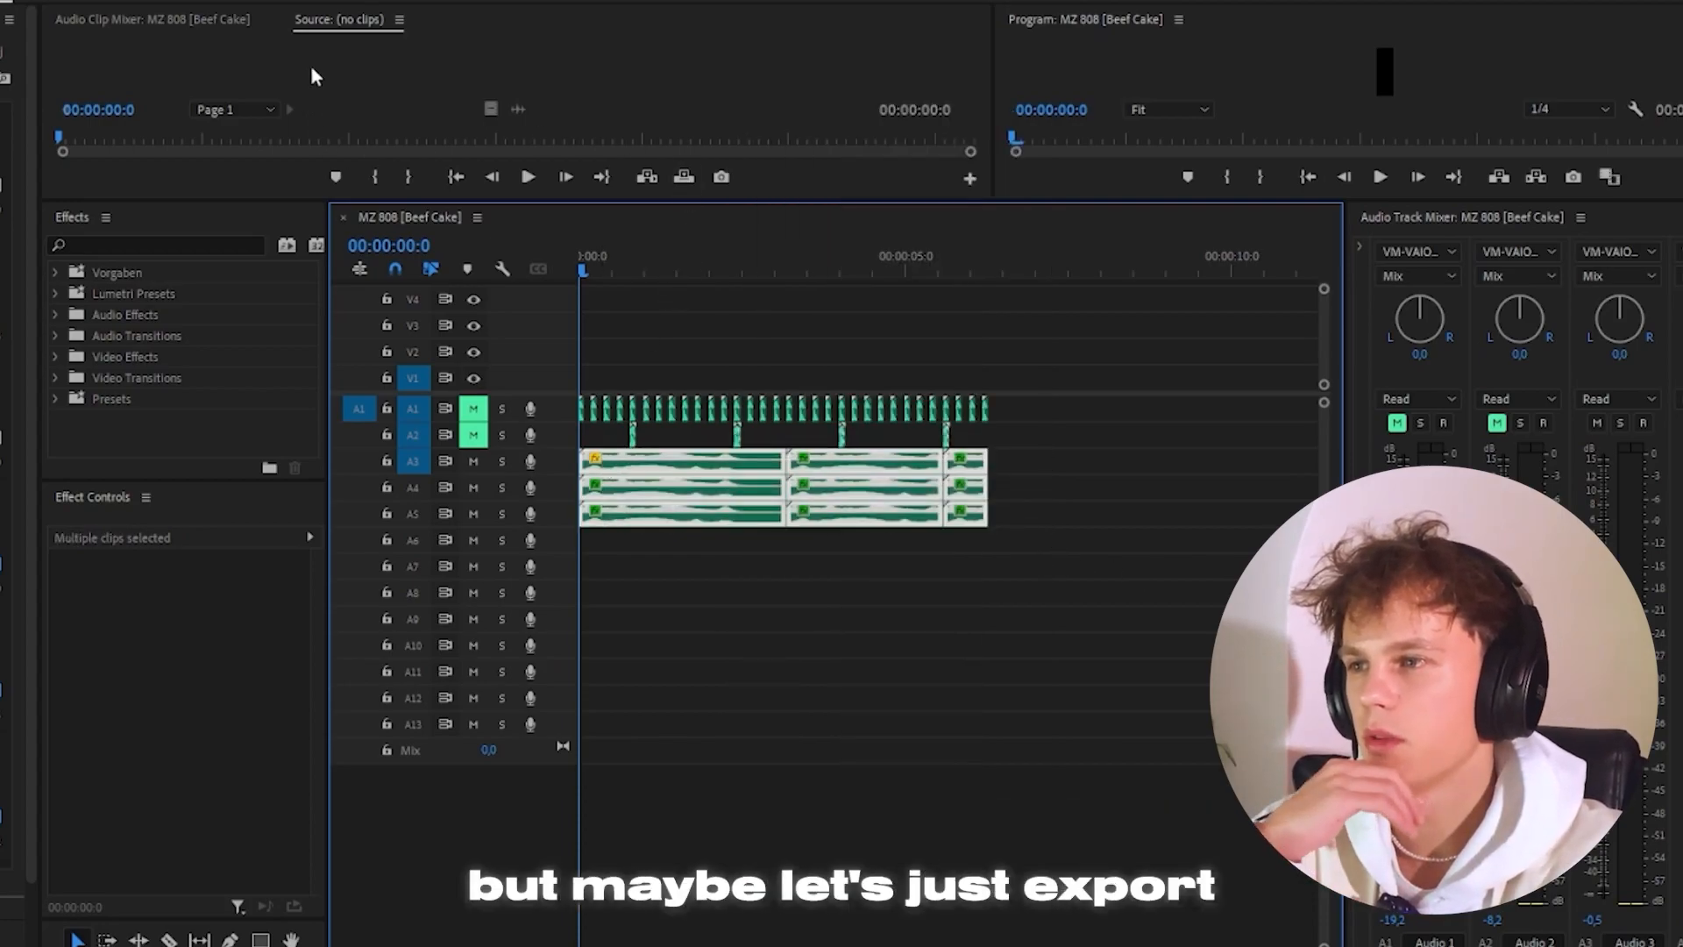
Try exporting the pad chords as audio, reversing the speed of the exported clip on track A6, and playing it back.
key("ctrl+m")
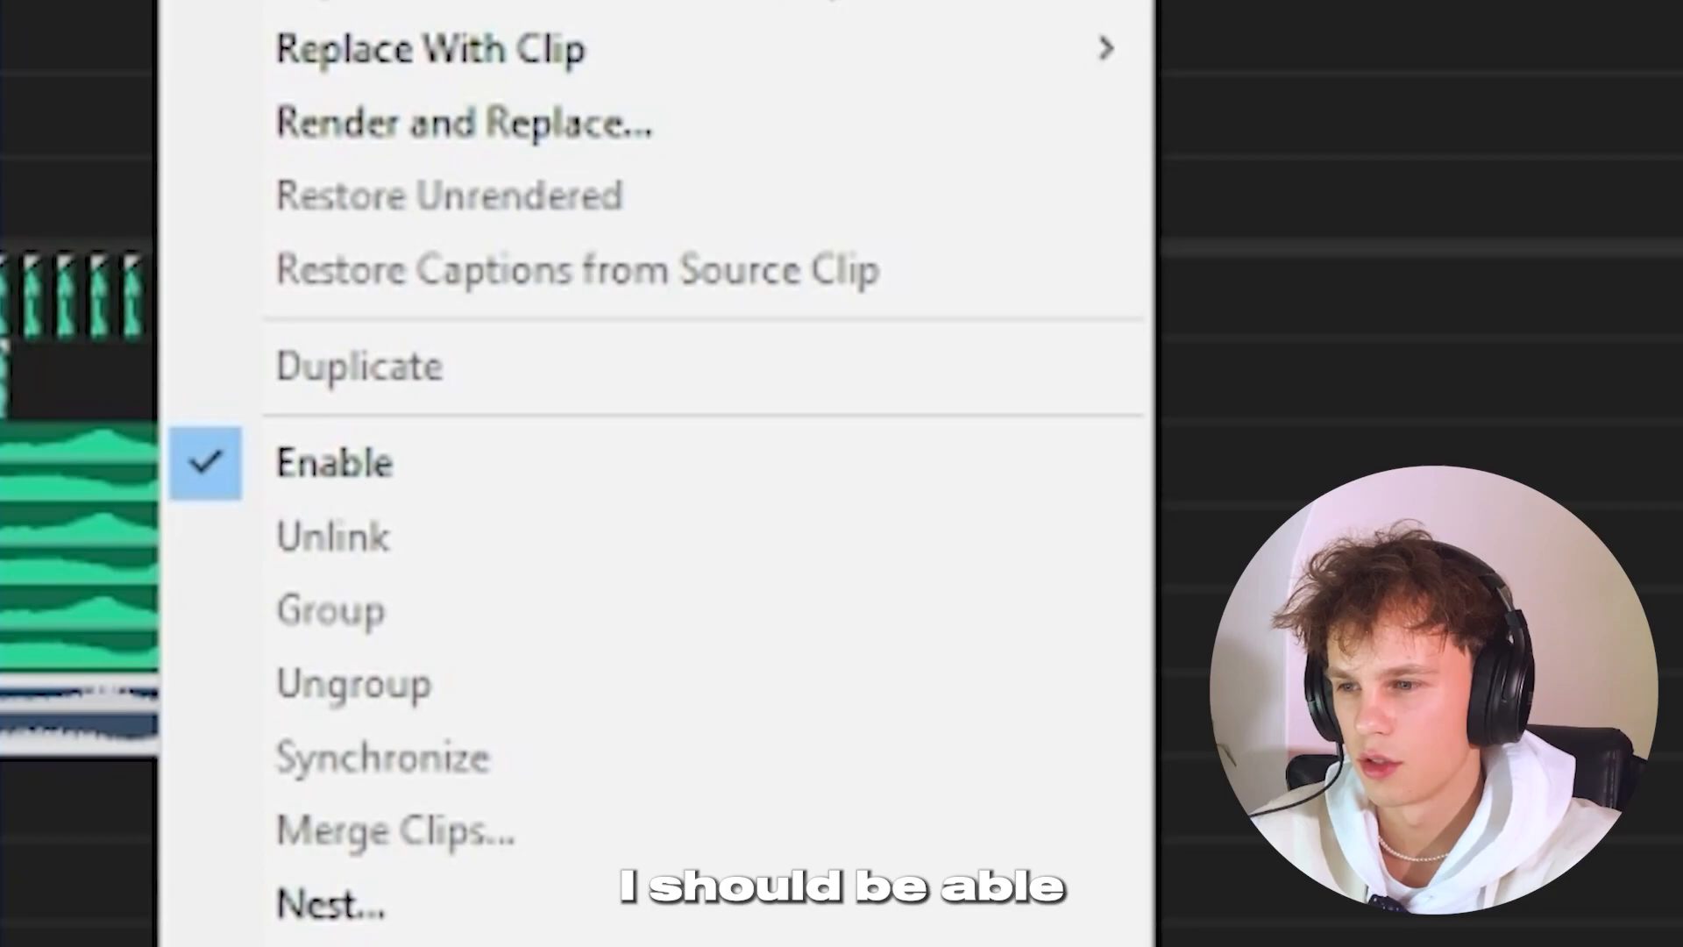
key("ctrl+r")
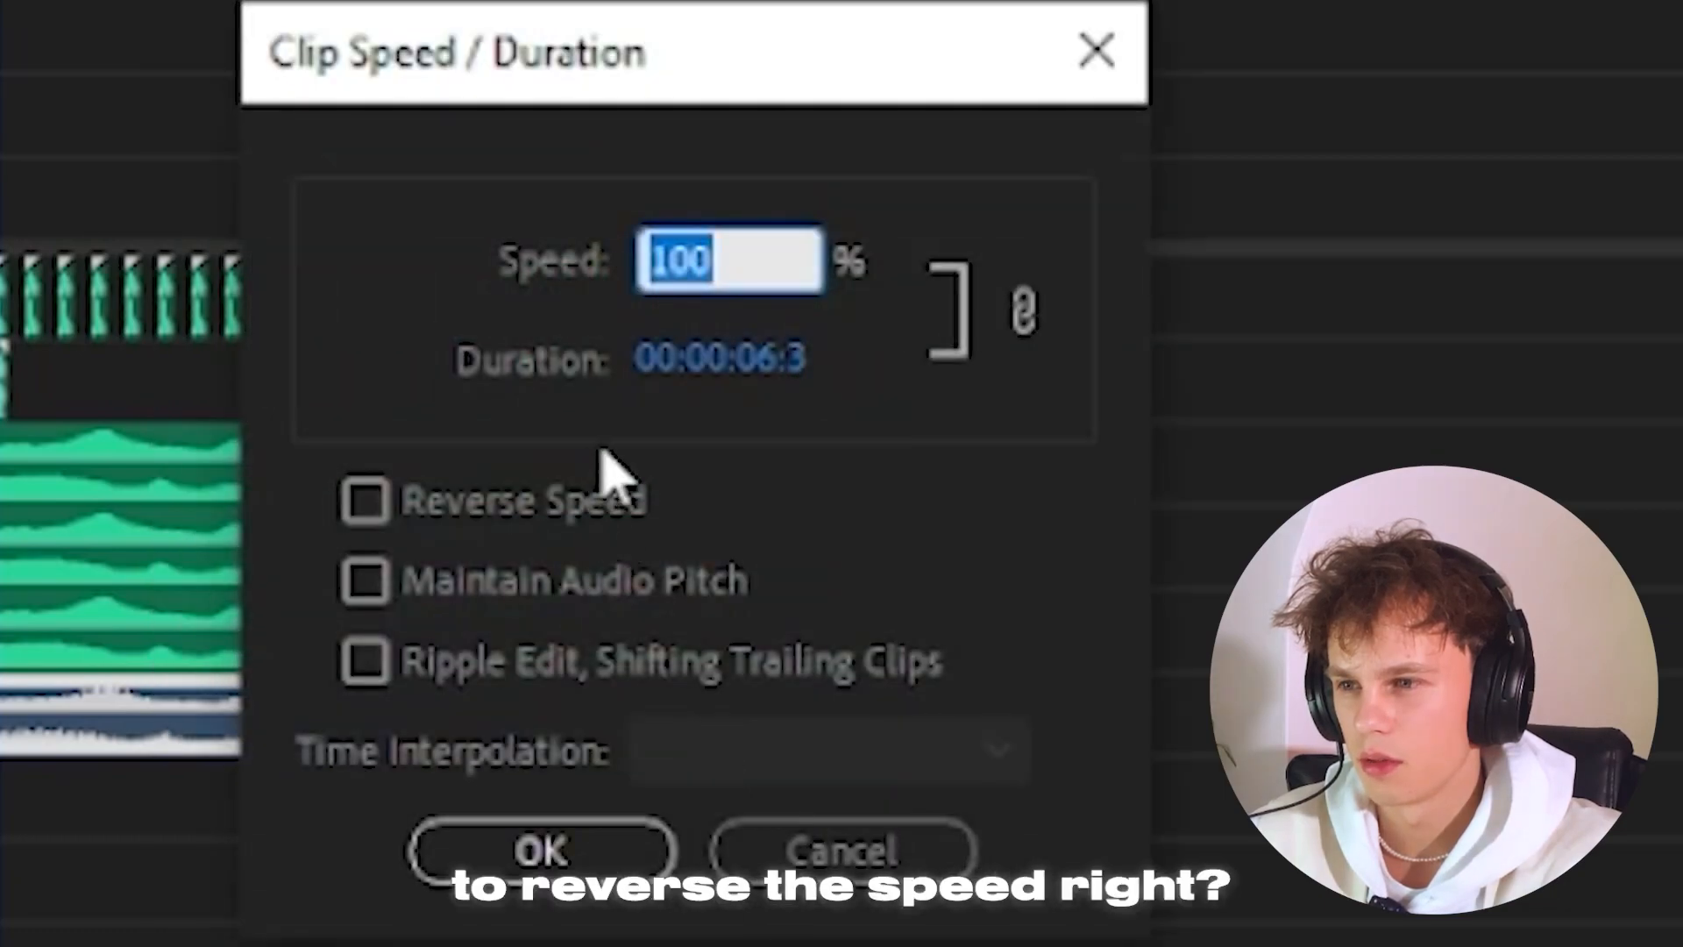
left_click(367, 501)
left_click(525, 863)
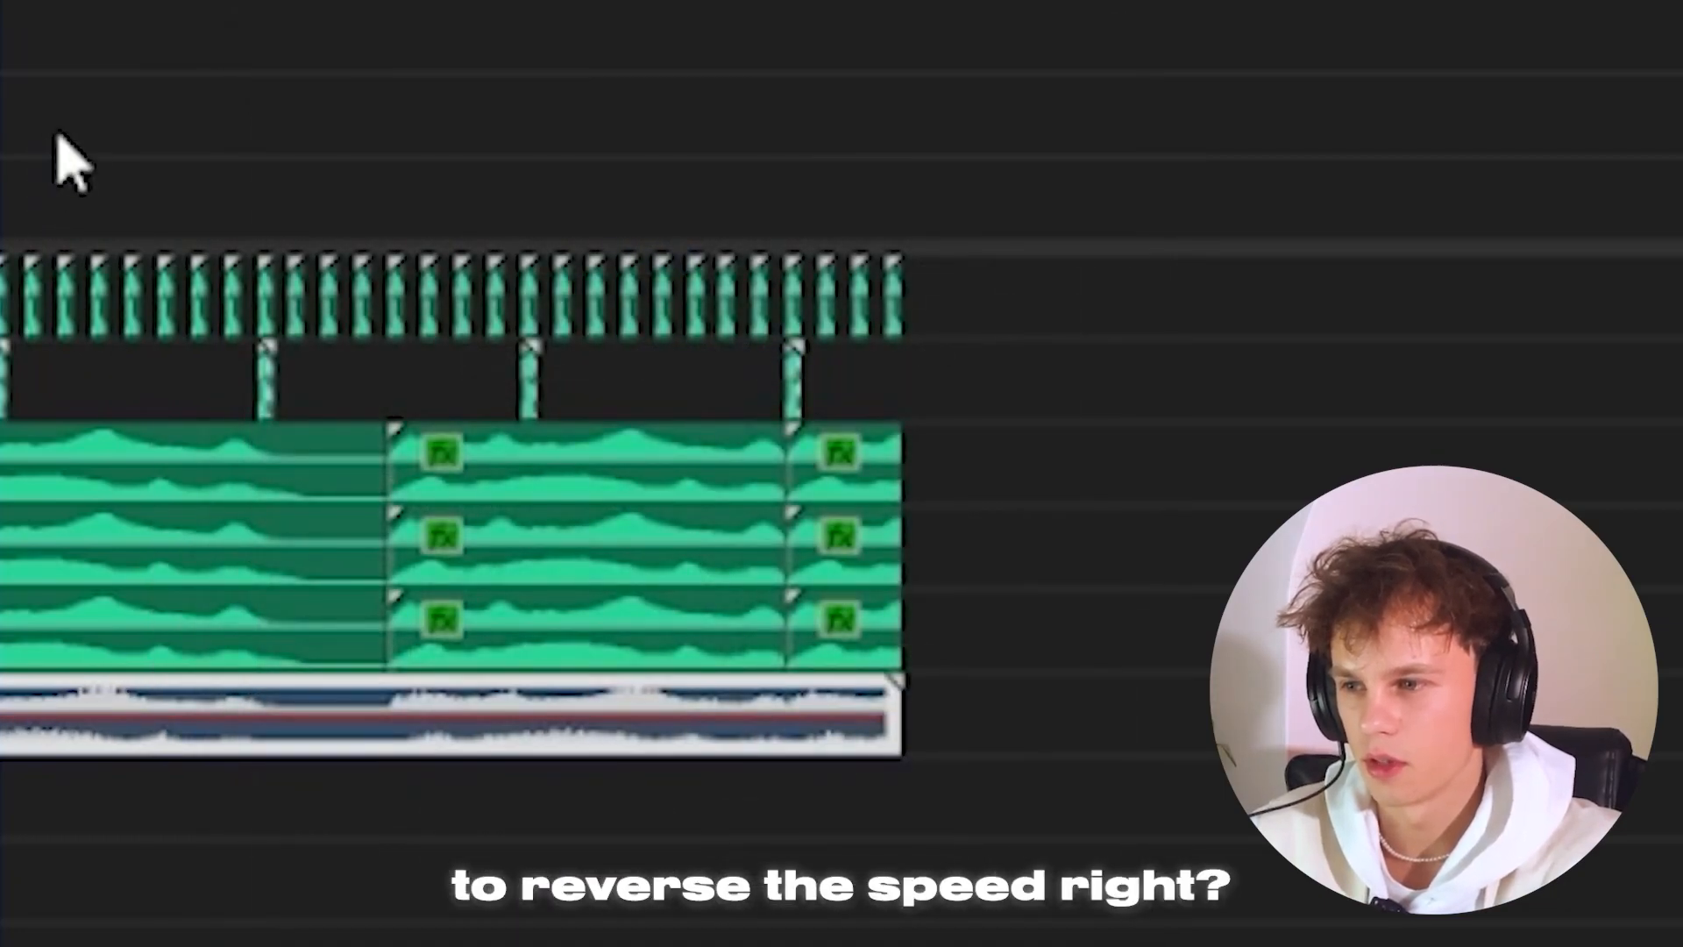
key("space")
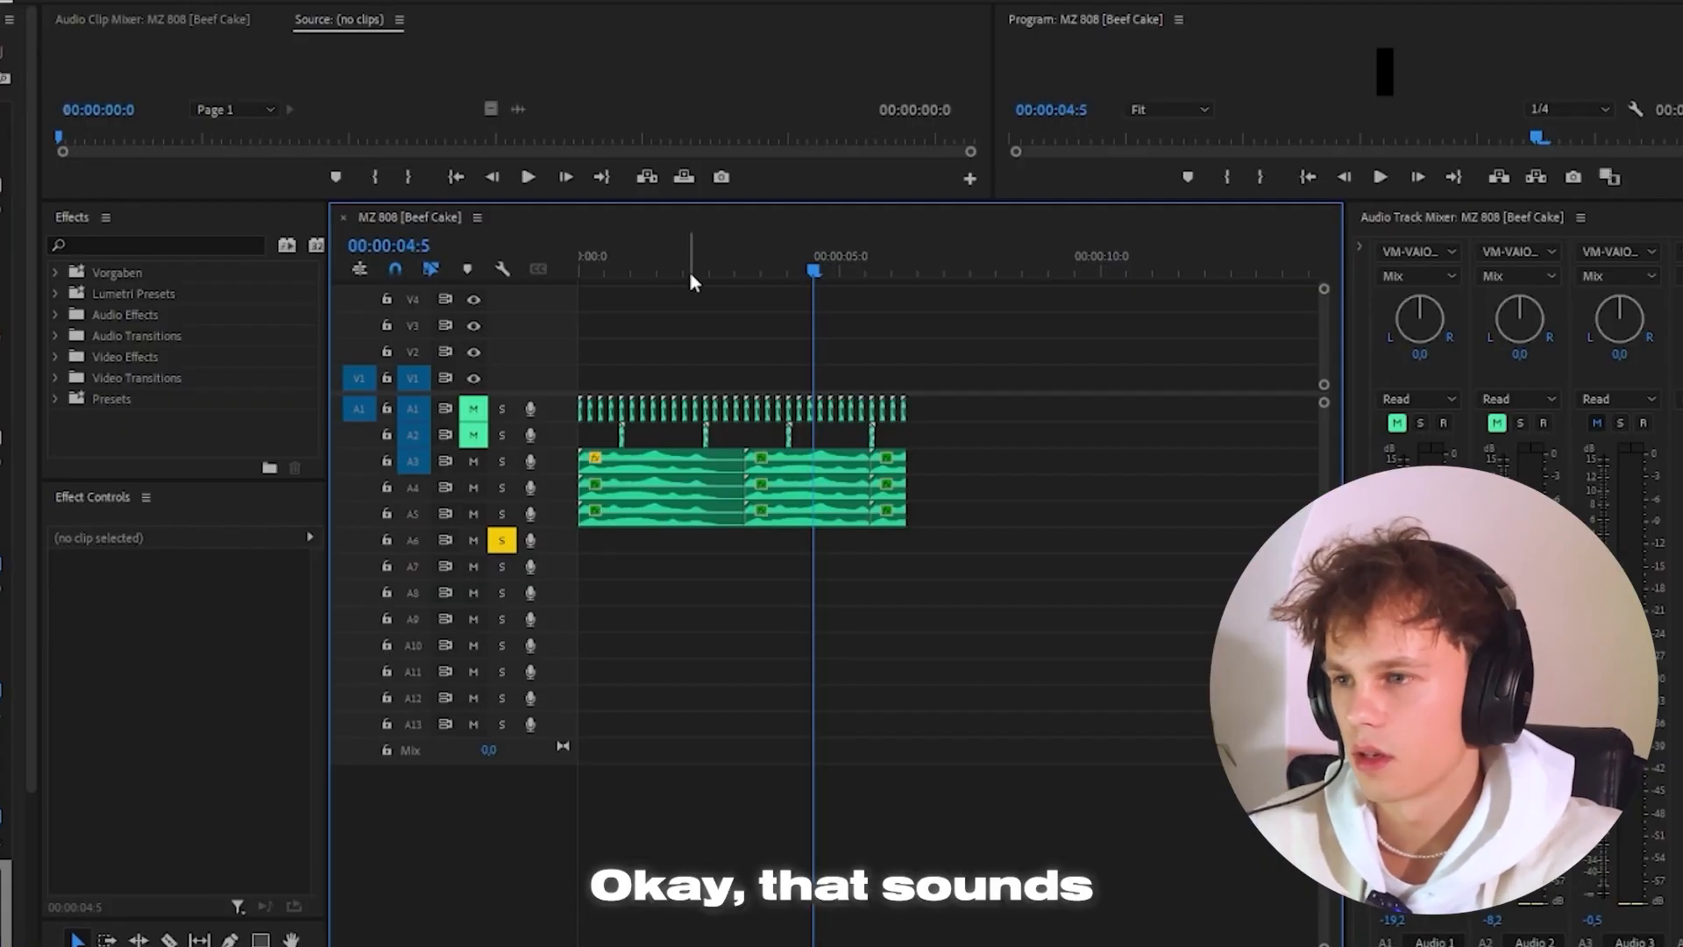
Unsolo track A6, swap the pad one-shot used by the chords for a different sample, and play back from the start.
left_click_drag(691, 275, 532, 588)
left_click(500, 542)
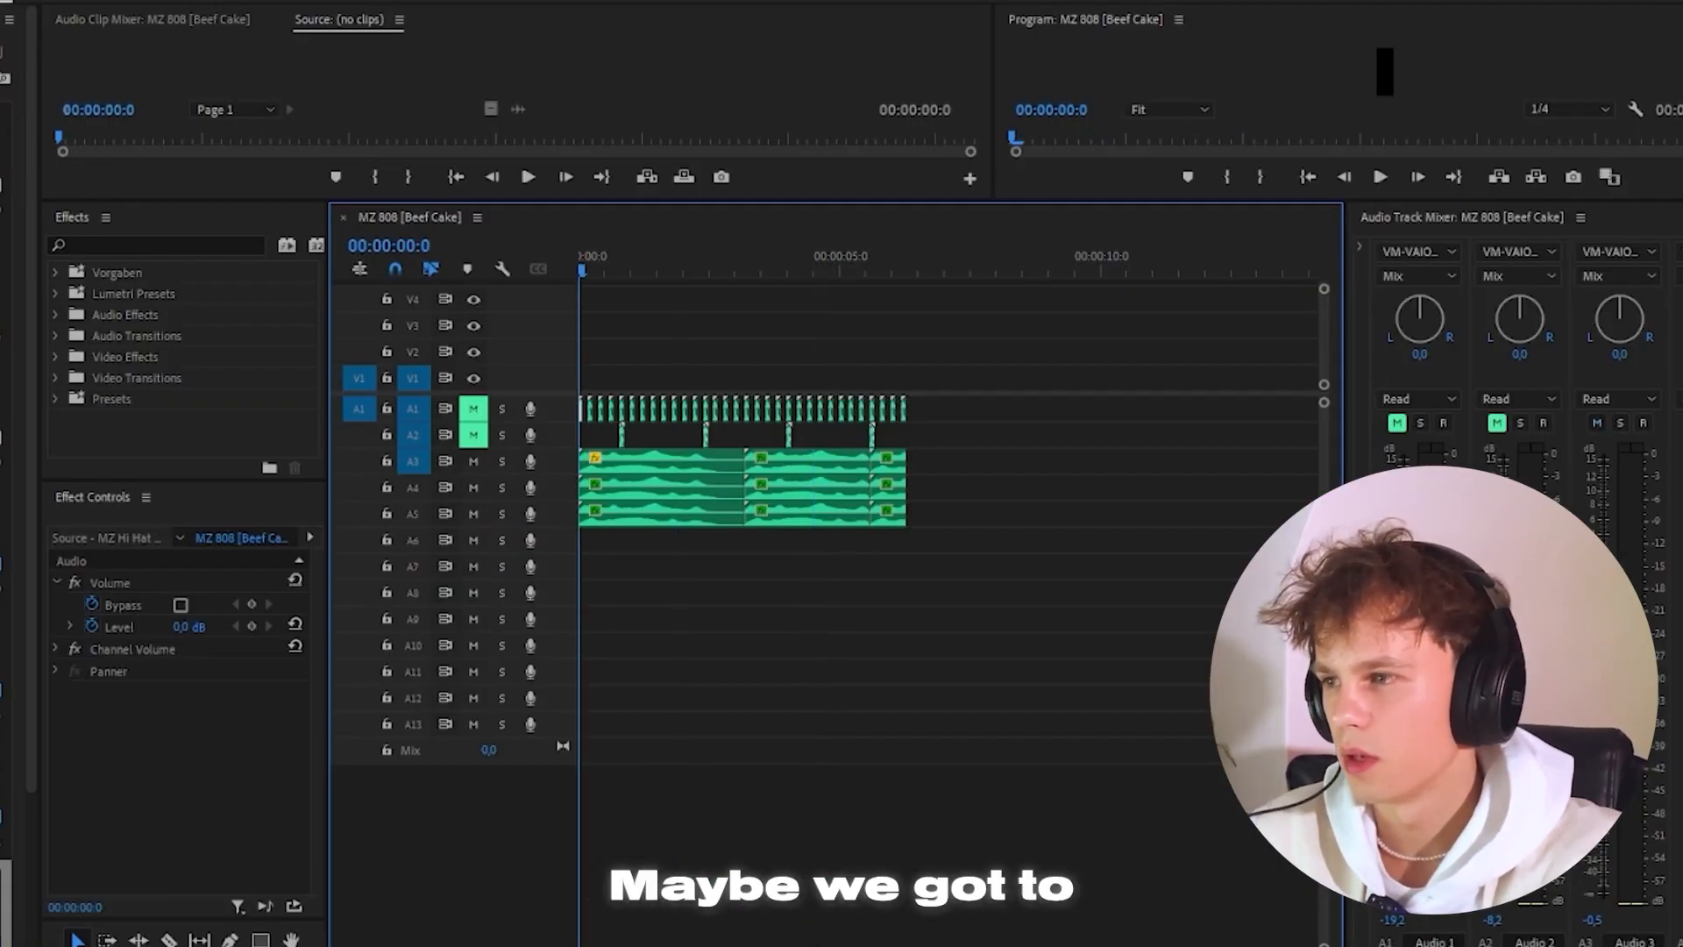
right_click(4, 796)
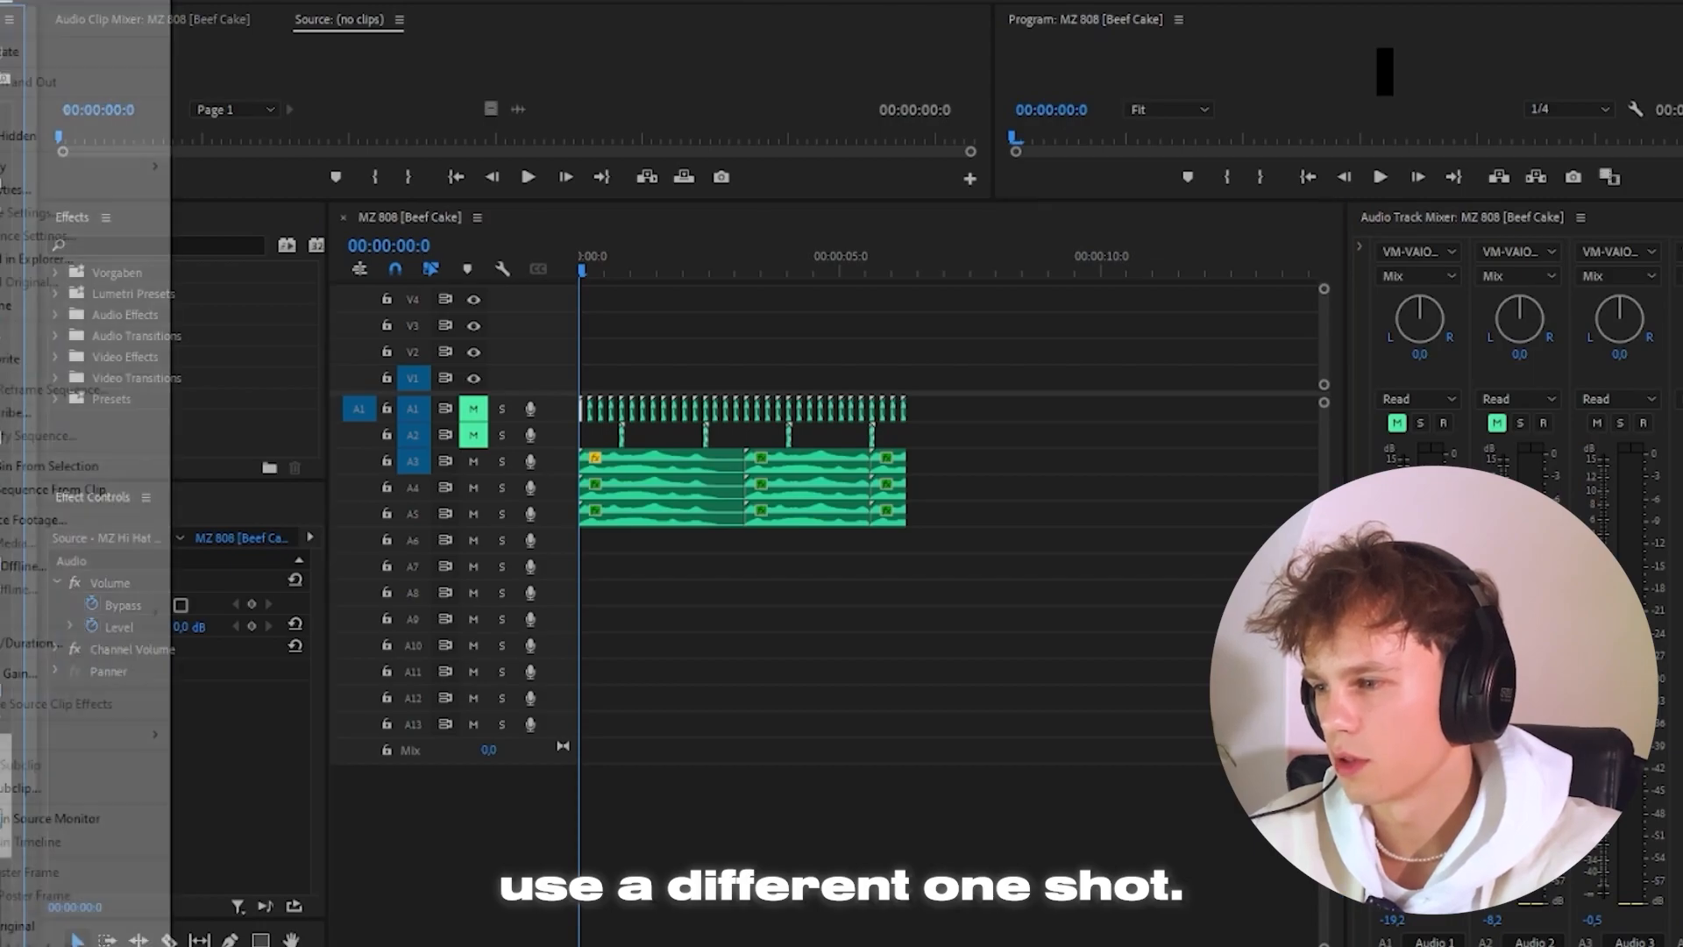
left_click(7, 570)
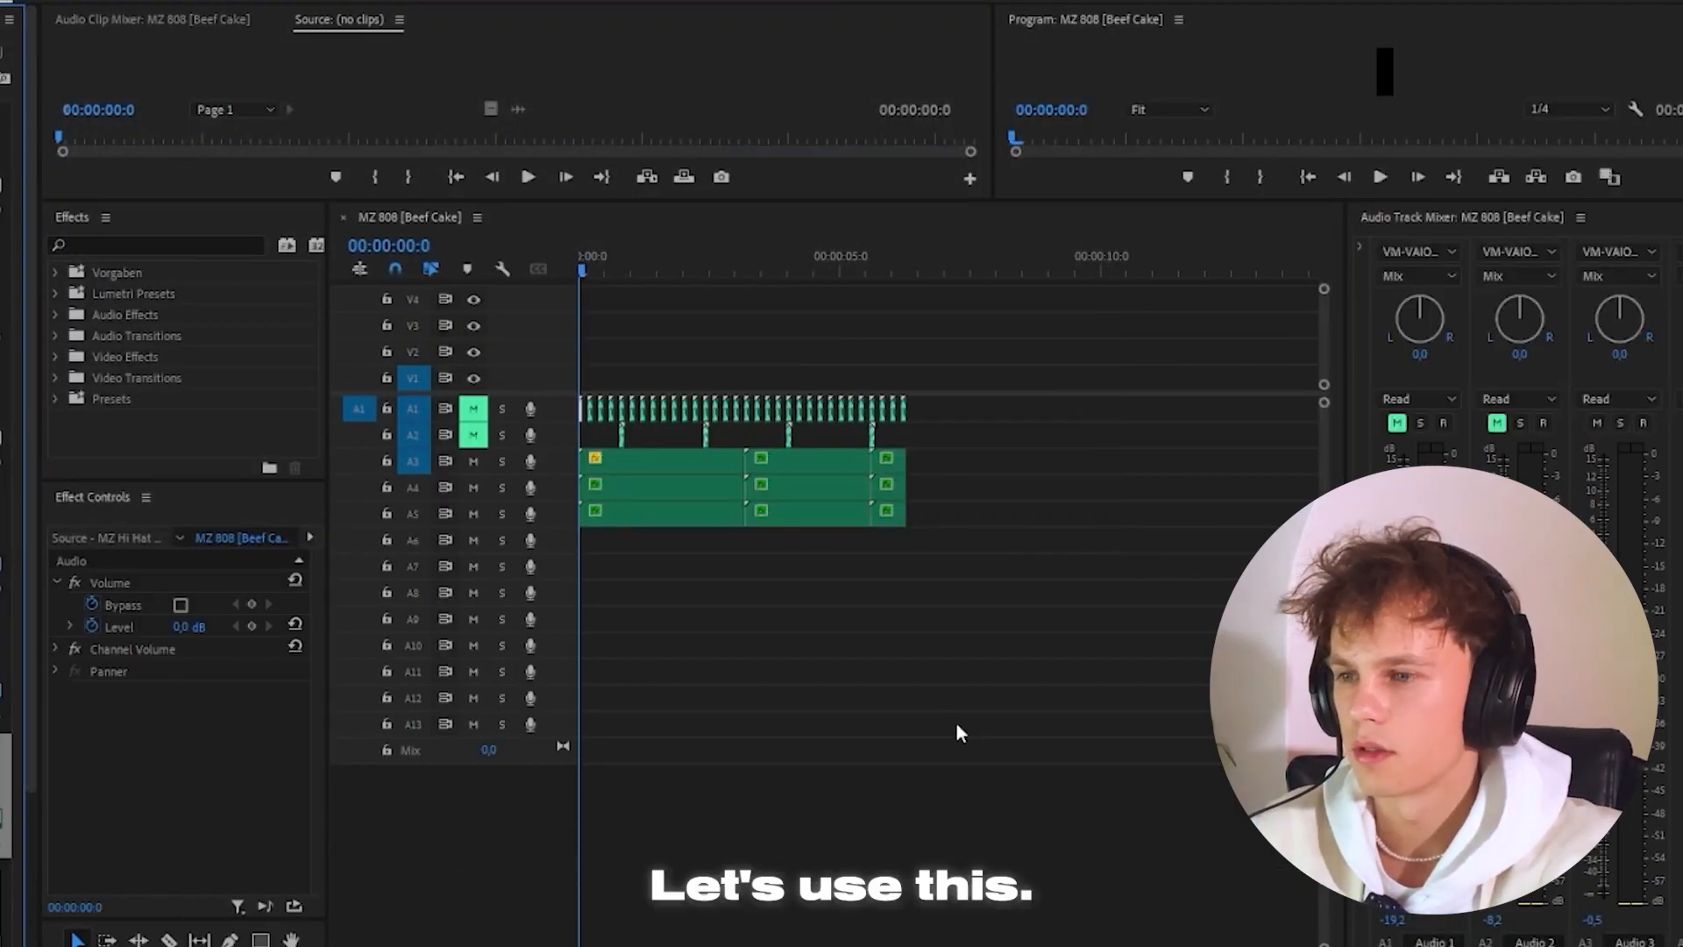
left_click(553, 246)
key("space")
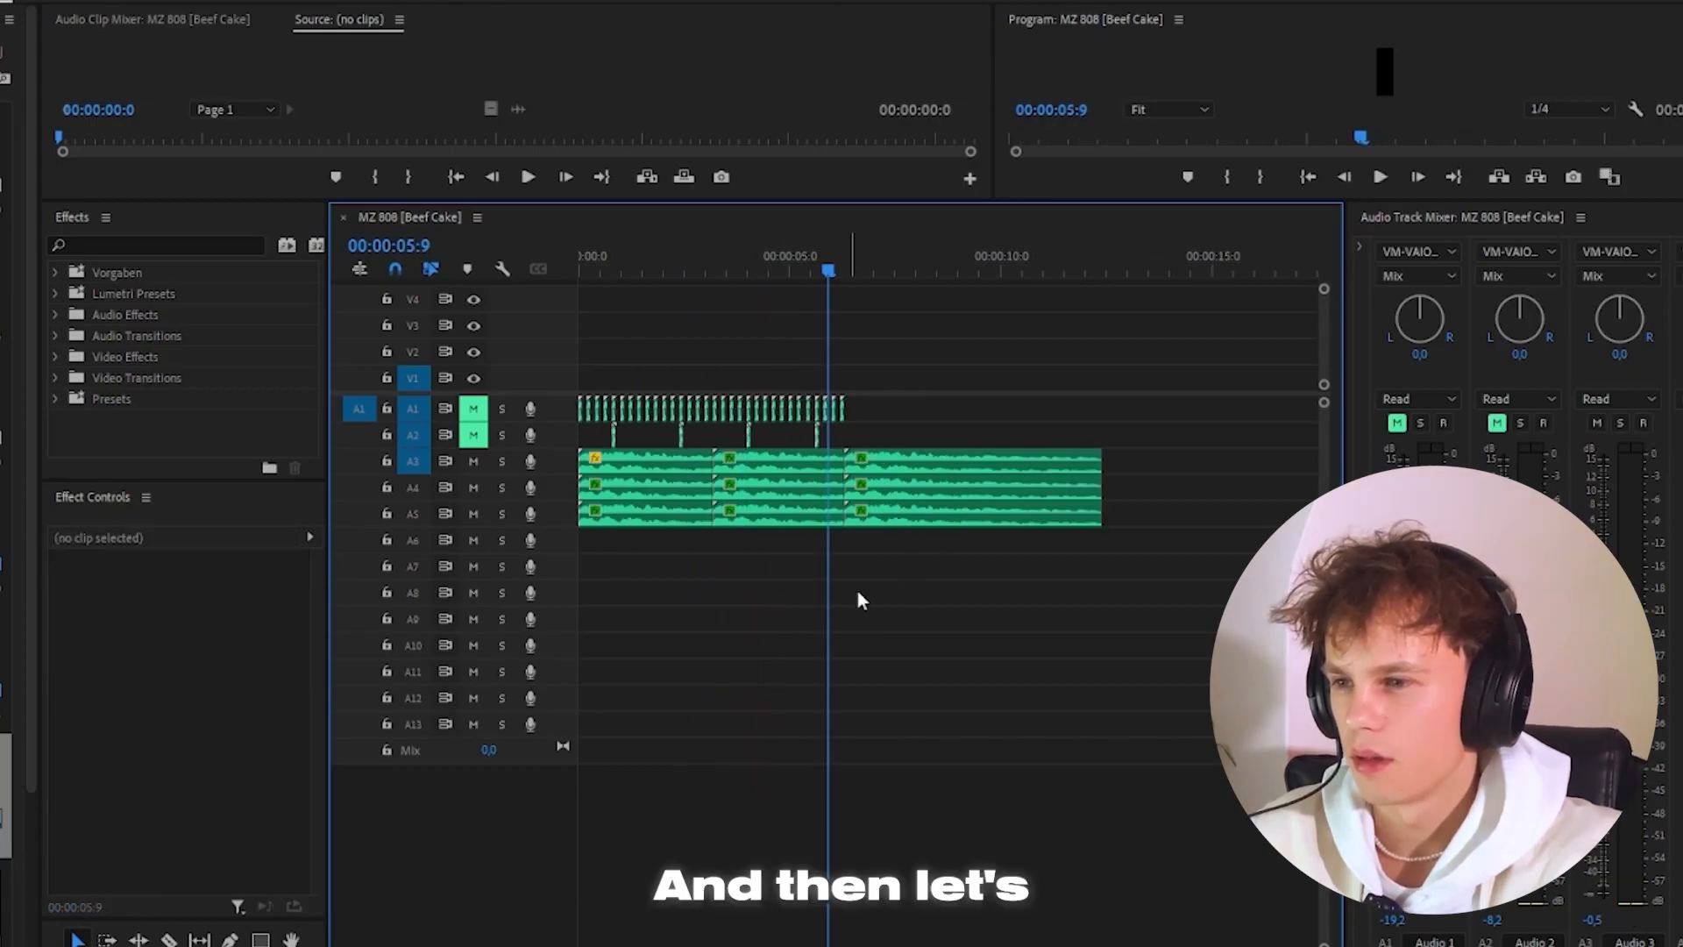
Search the audio effects for reverb and apply Studio Reverb to the first chord clip on track A3.
left_click_drag(929, 534, 659, 459)
left_click(649, 556)
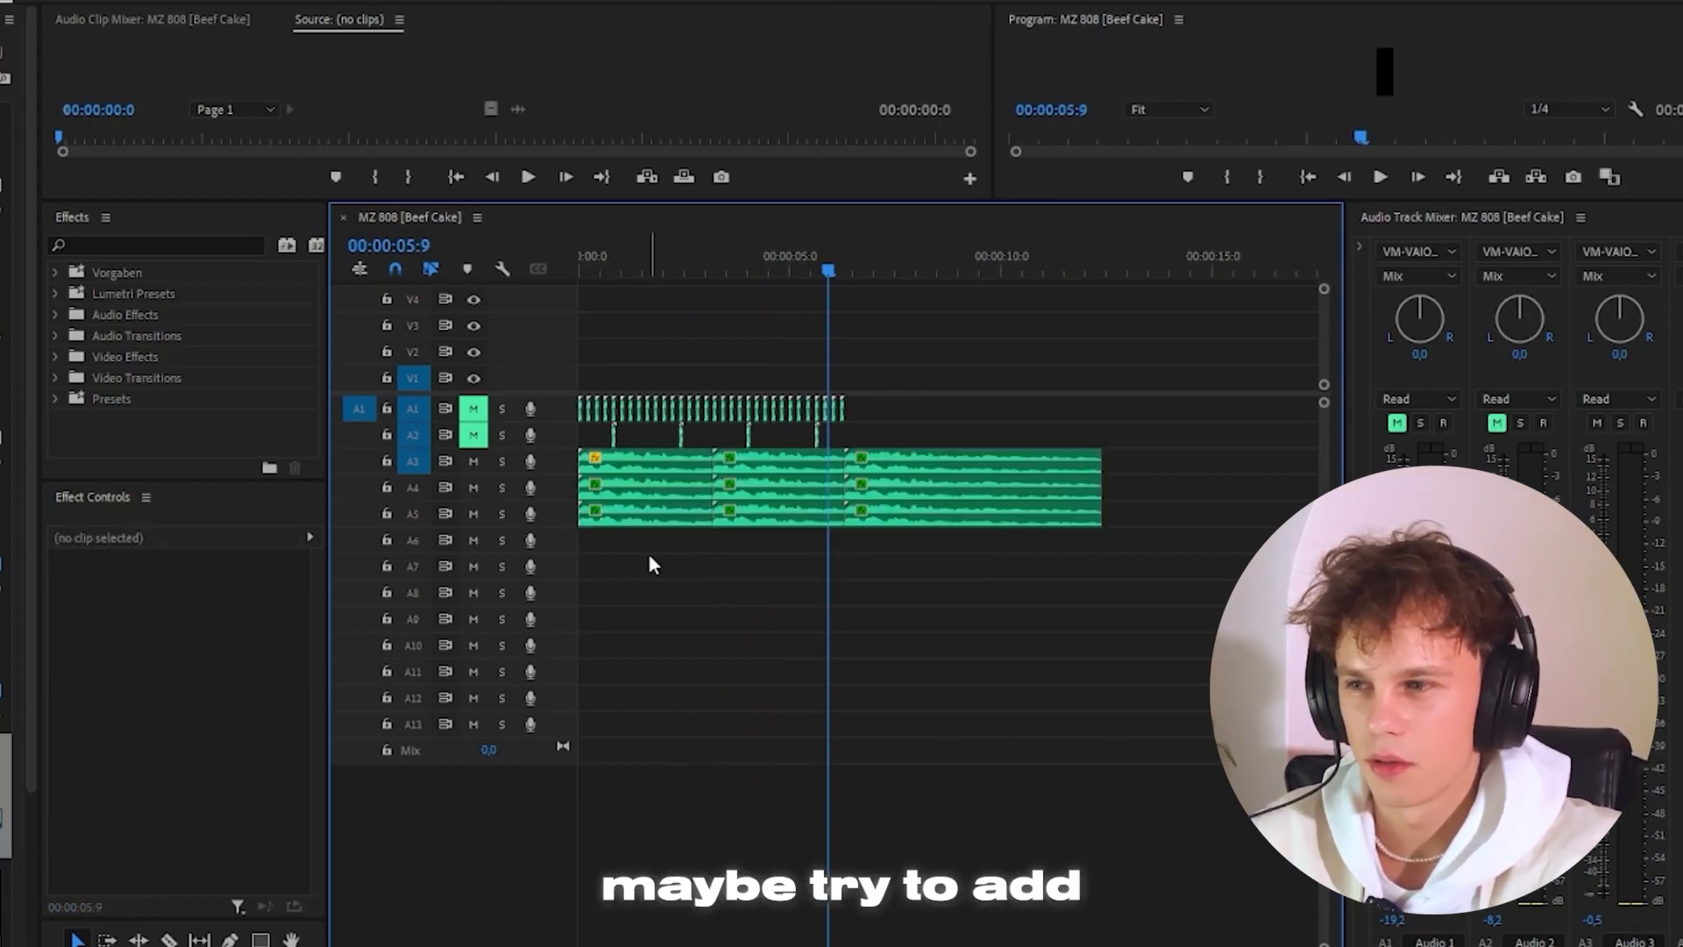
left_click_drag(700, 557, 841, 473)
left_click(844, 296)
left_click_drag(833, 270, 337, 266)
left_click(116, 880)
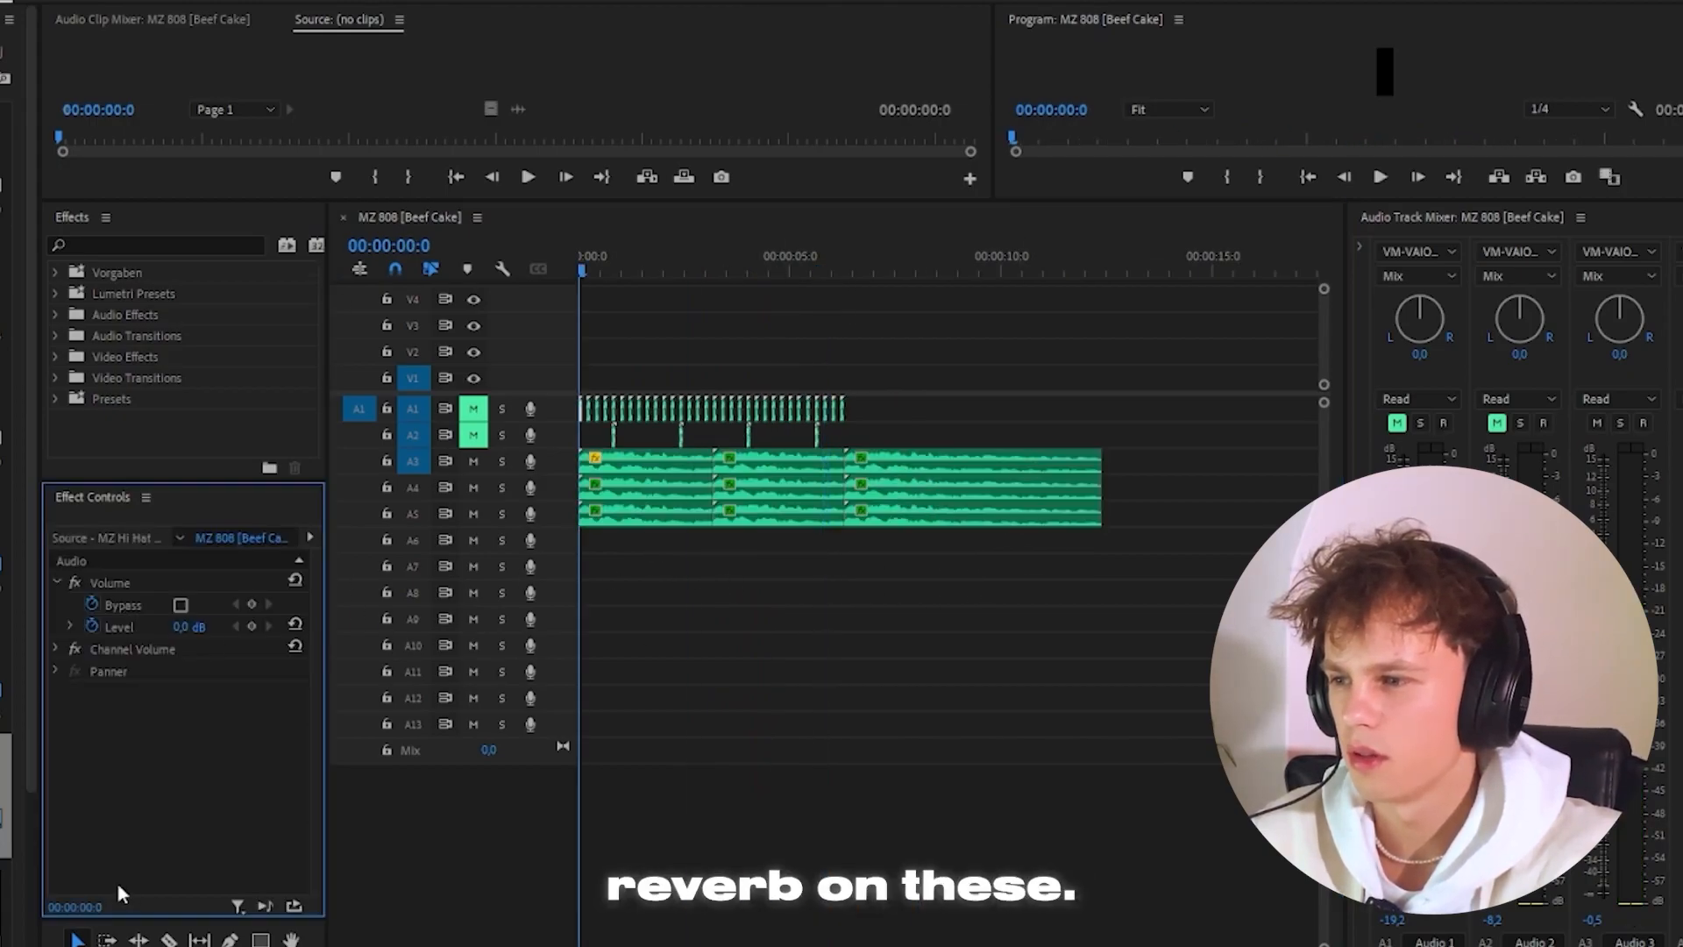
left_click(130, 251)
type("reverb")
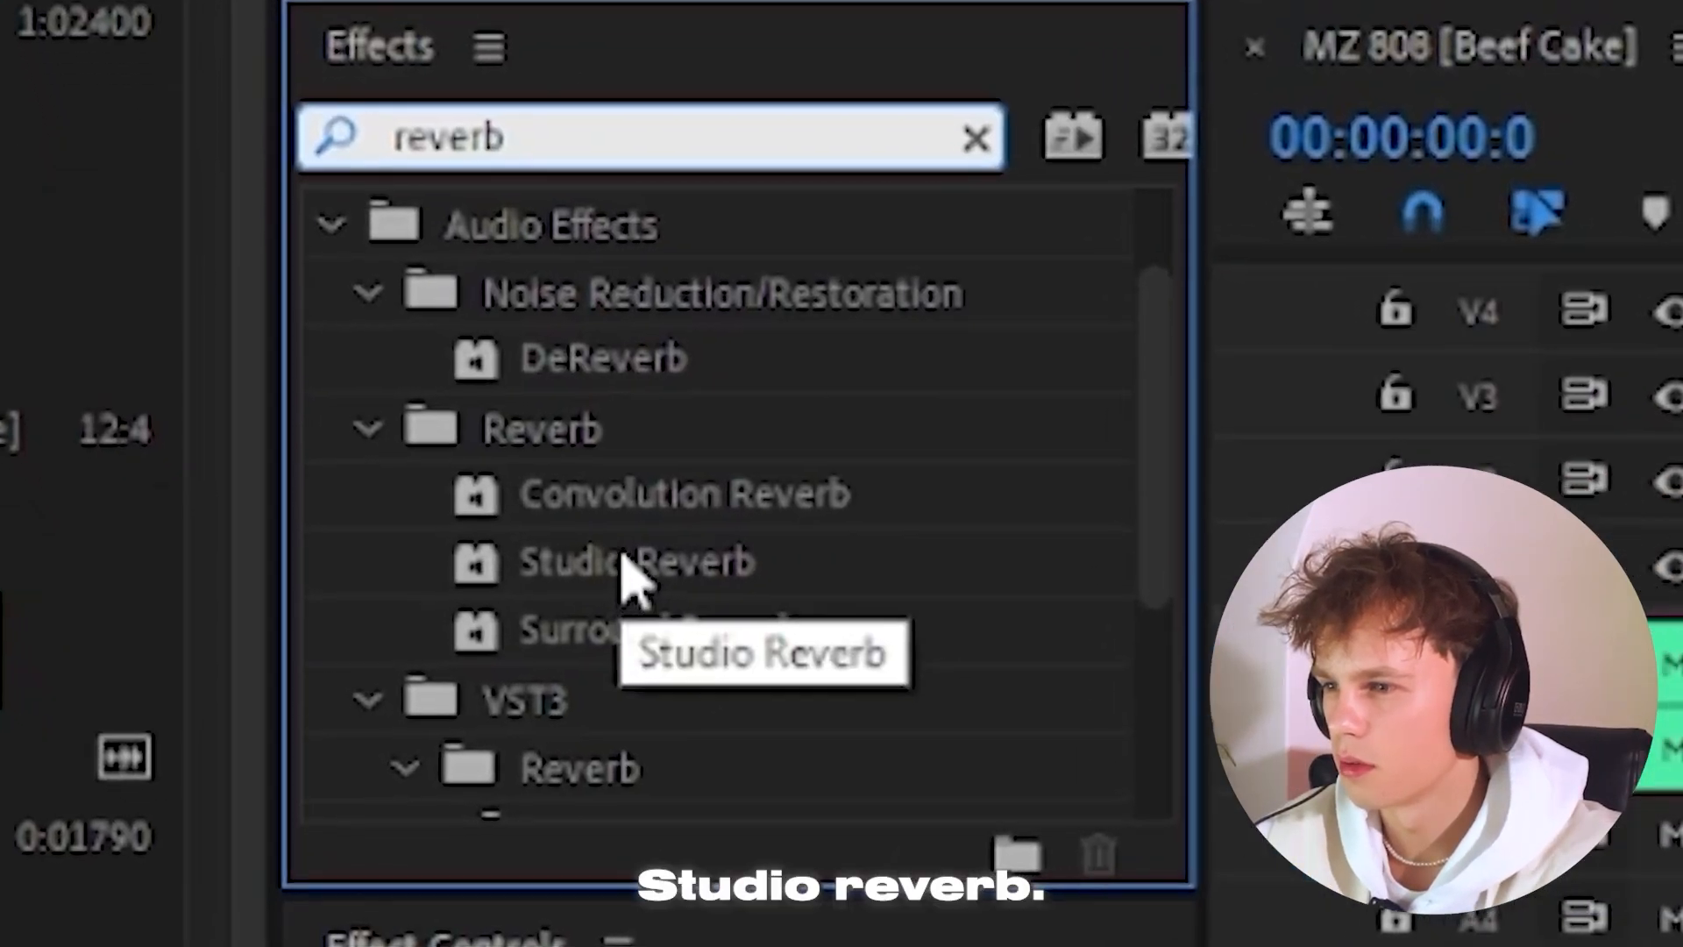
left_click(622, 559)
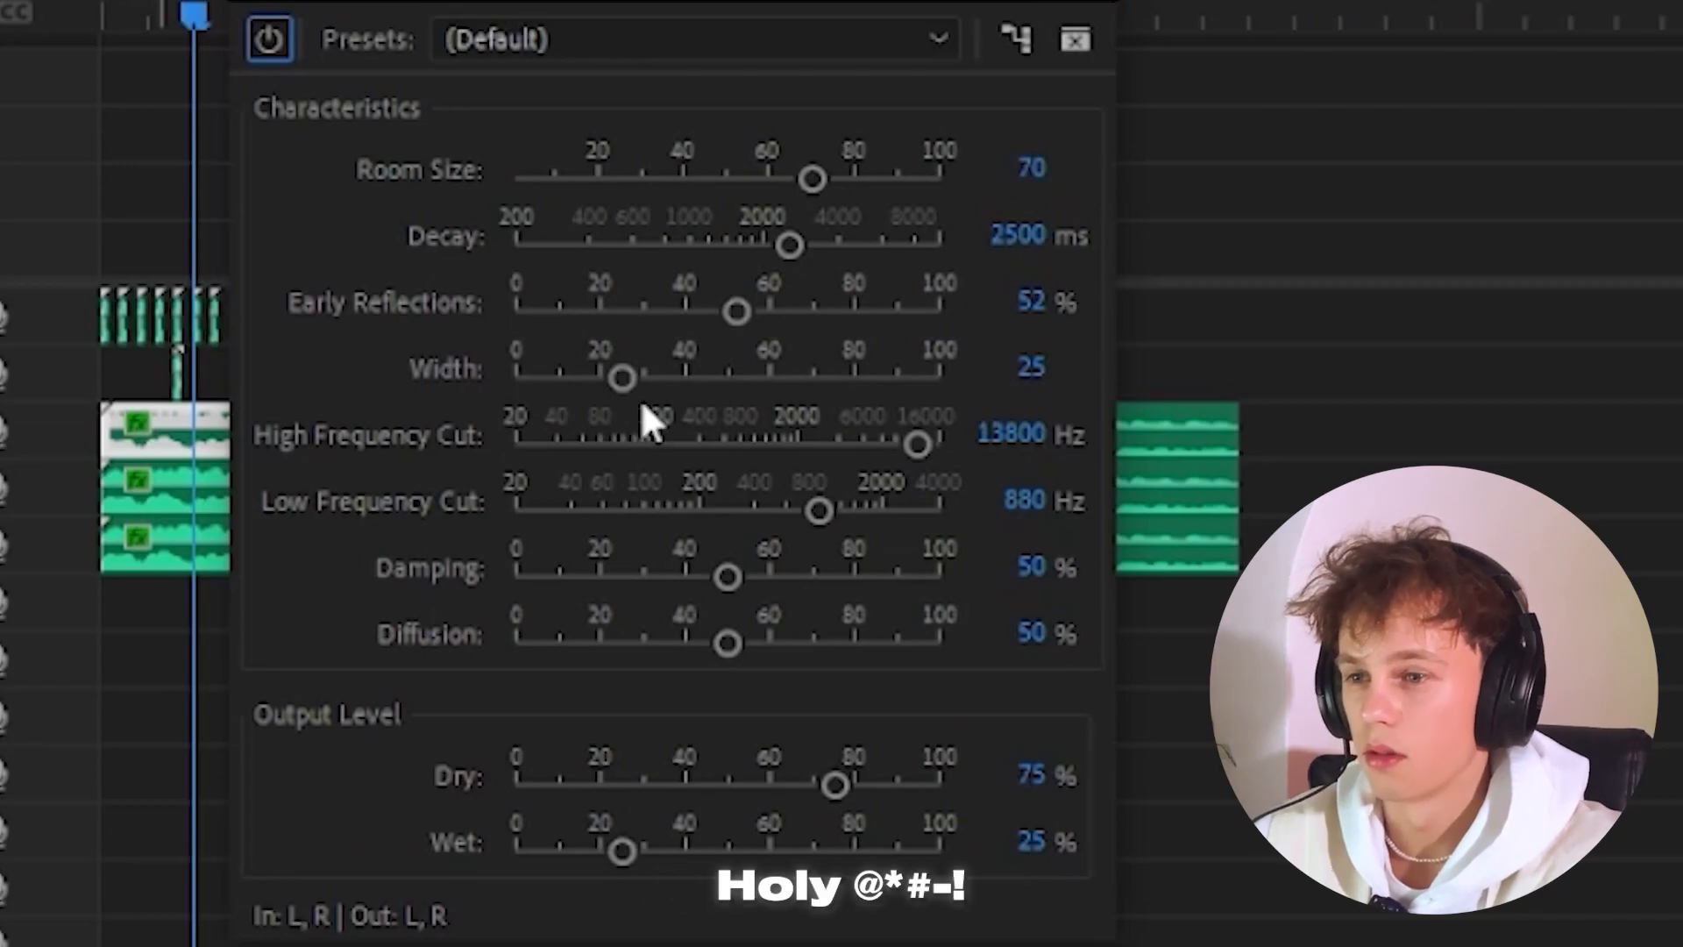
Set Studio Reverb to 4600,8 ms decay, width 47,8, 63,2 % dry and 65,9 % wet, and play back the result.
left_click_drag(789, 246, 862, 250)
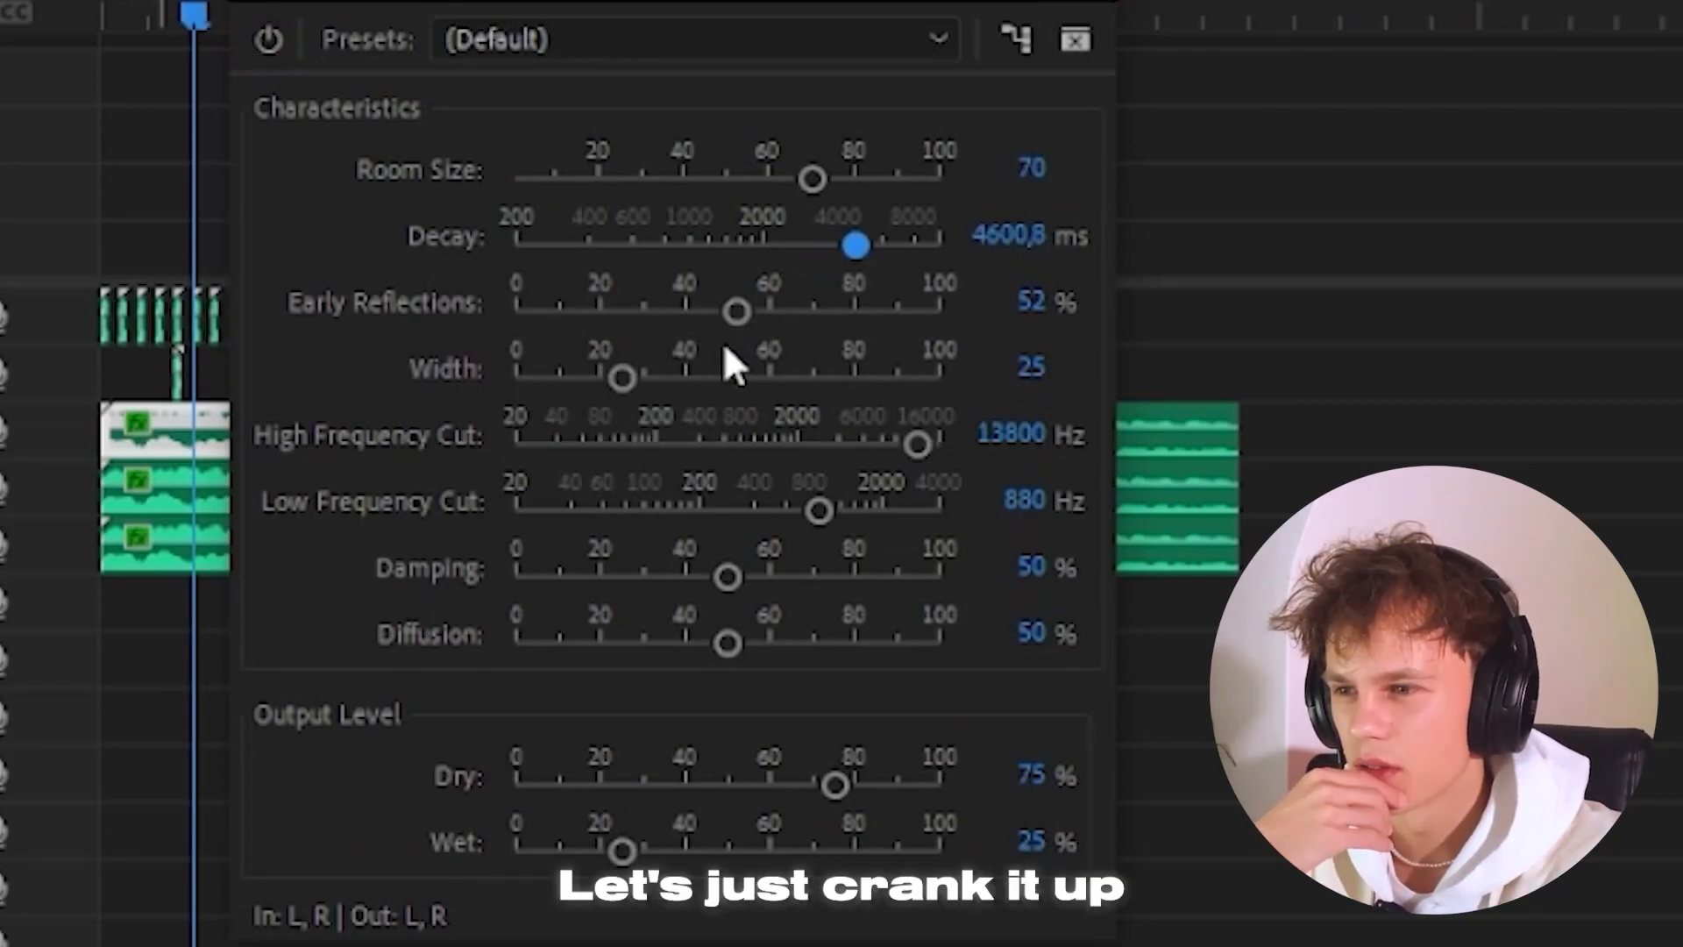
left_click_drag(622, 379, 719, 386)
left_click_drag(622, 850, 755, 852)
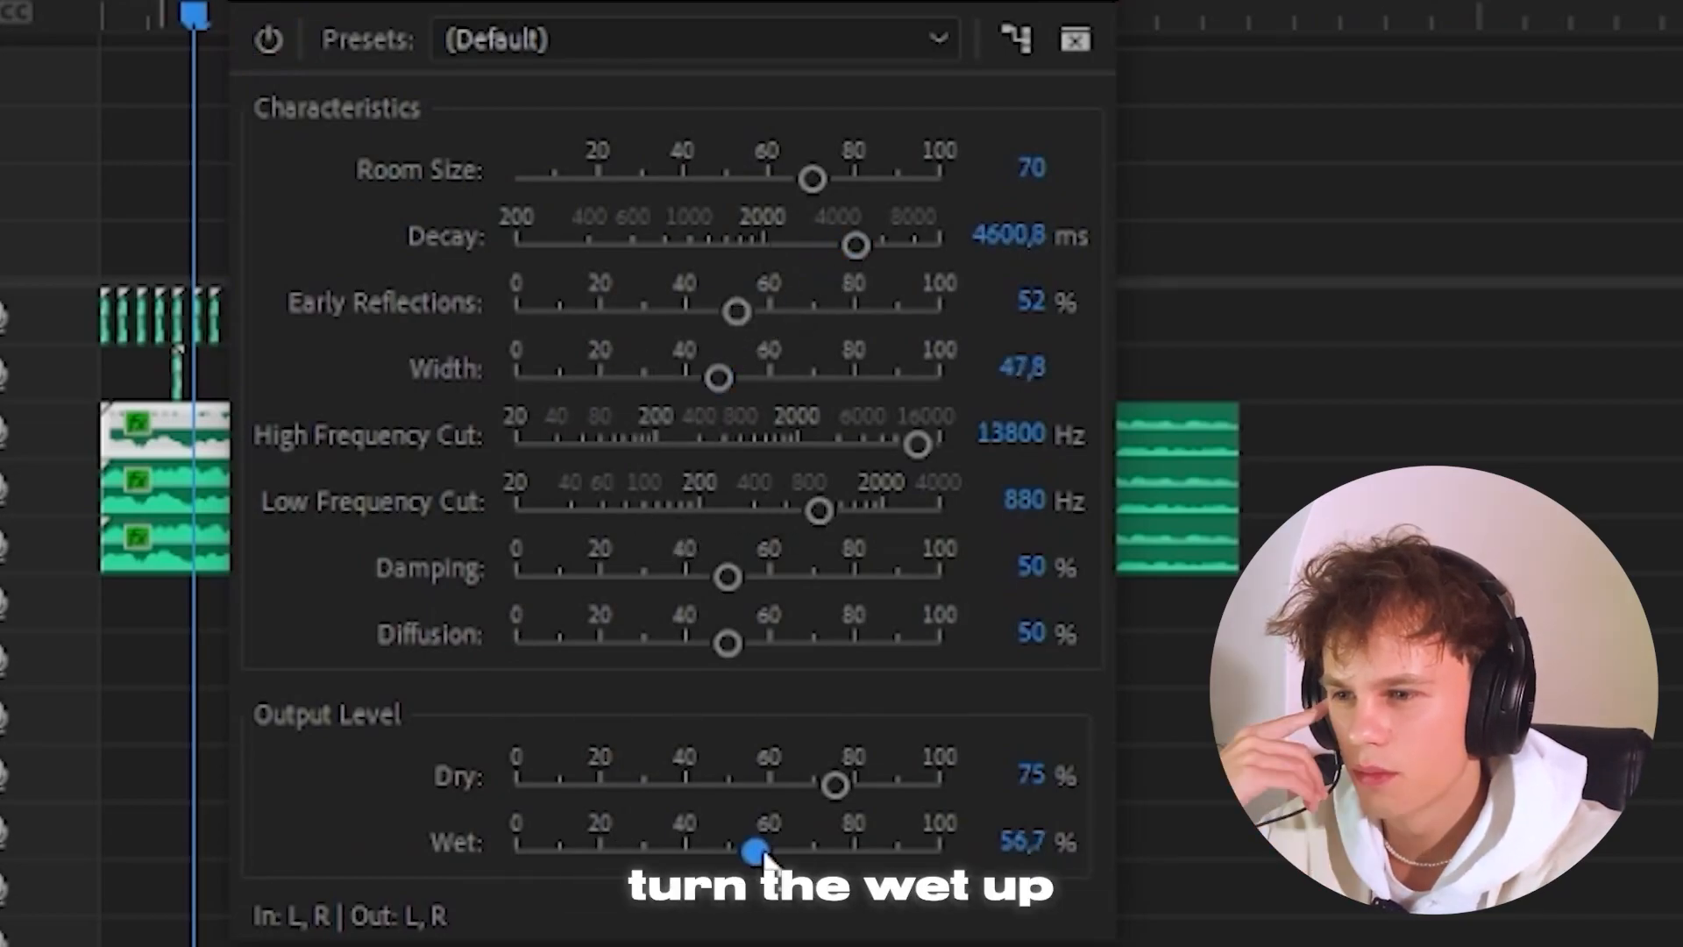
left_click_drag(813, 791, 763, 788)
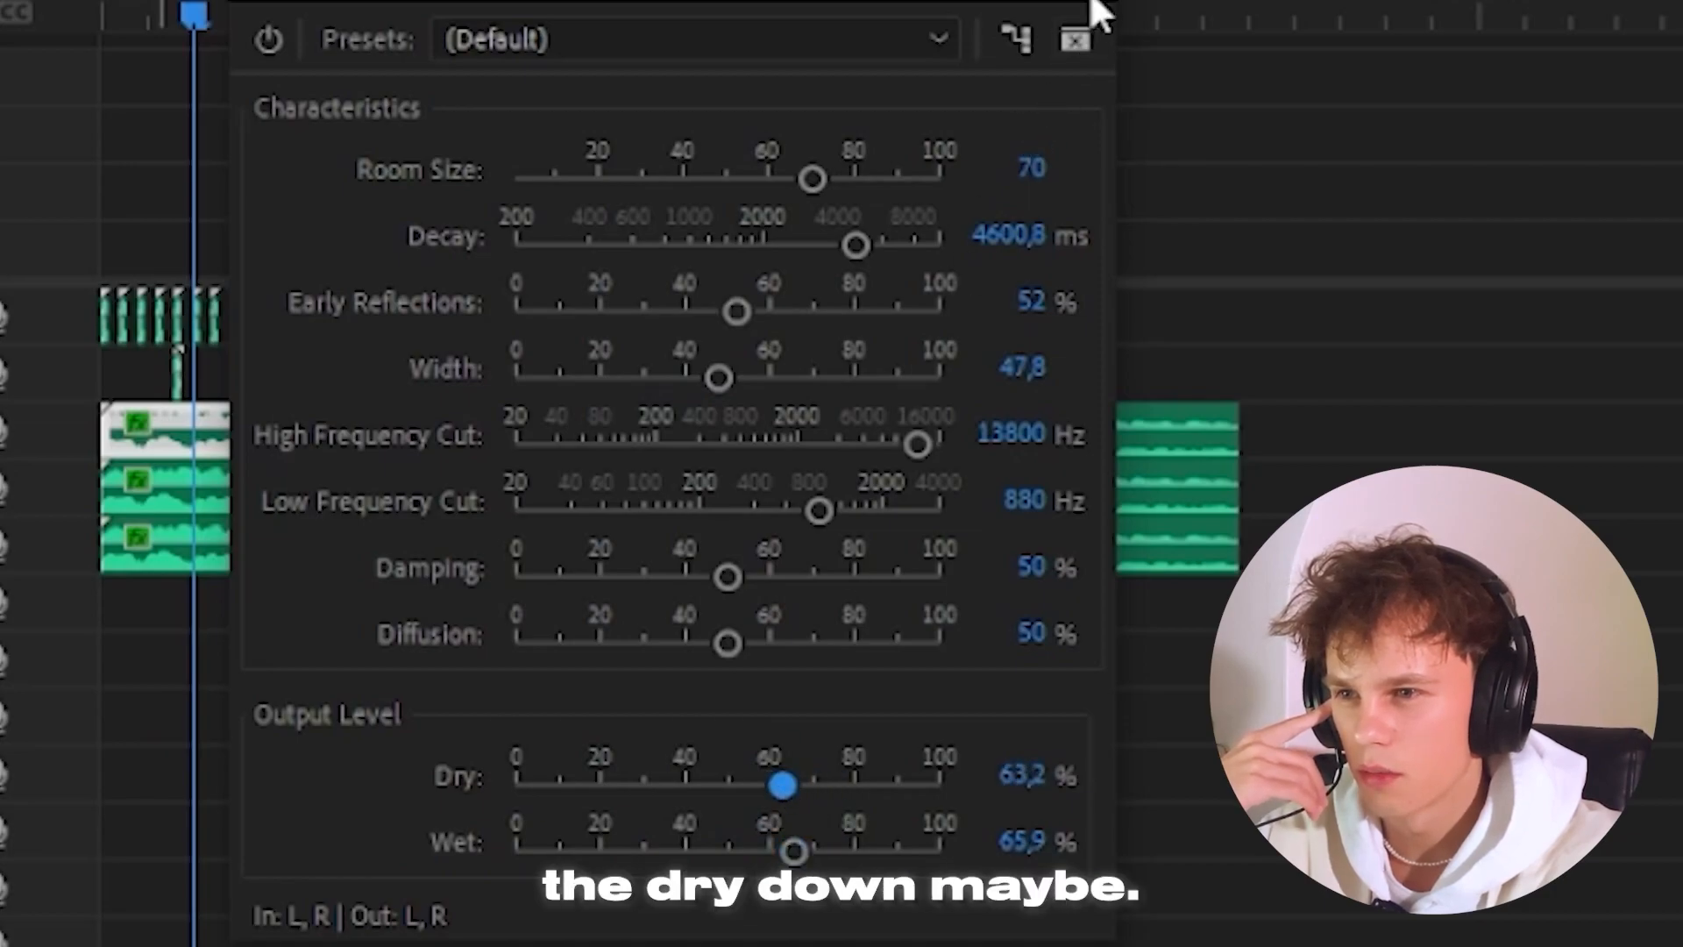
left_click(1076, 39)
key("Home")
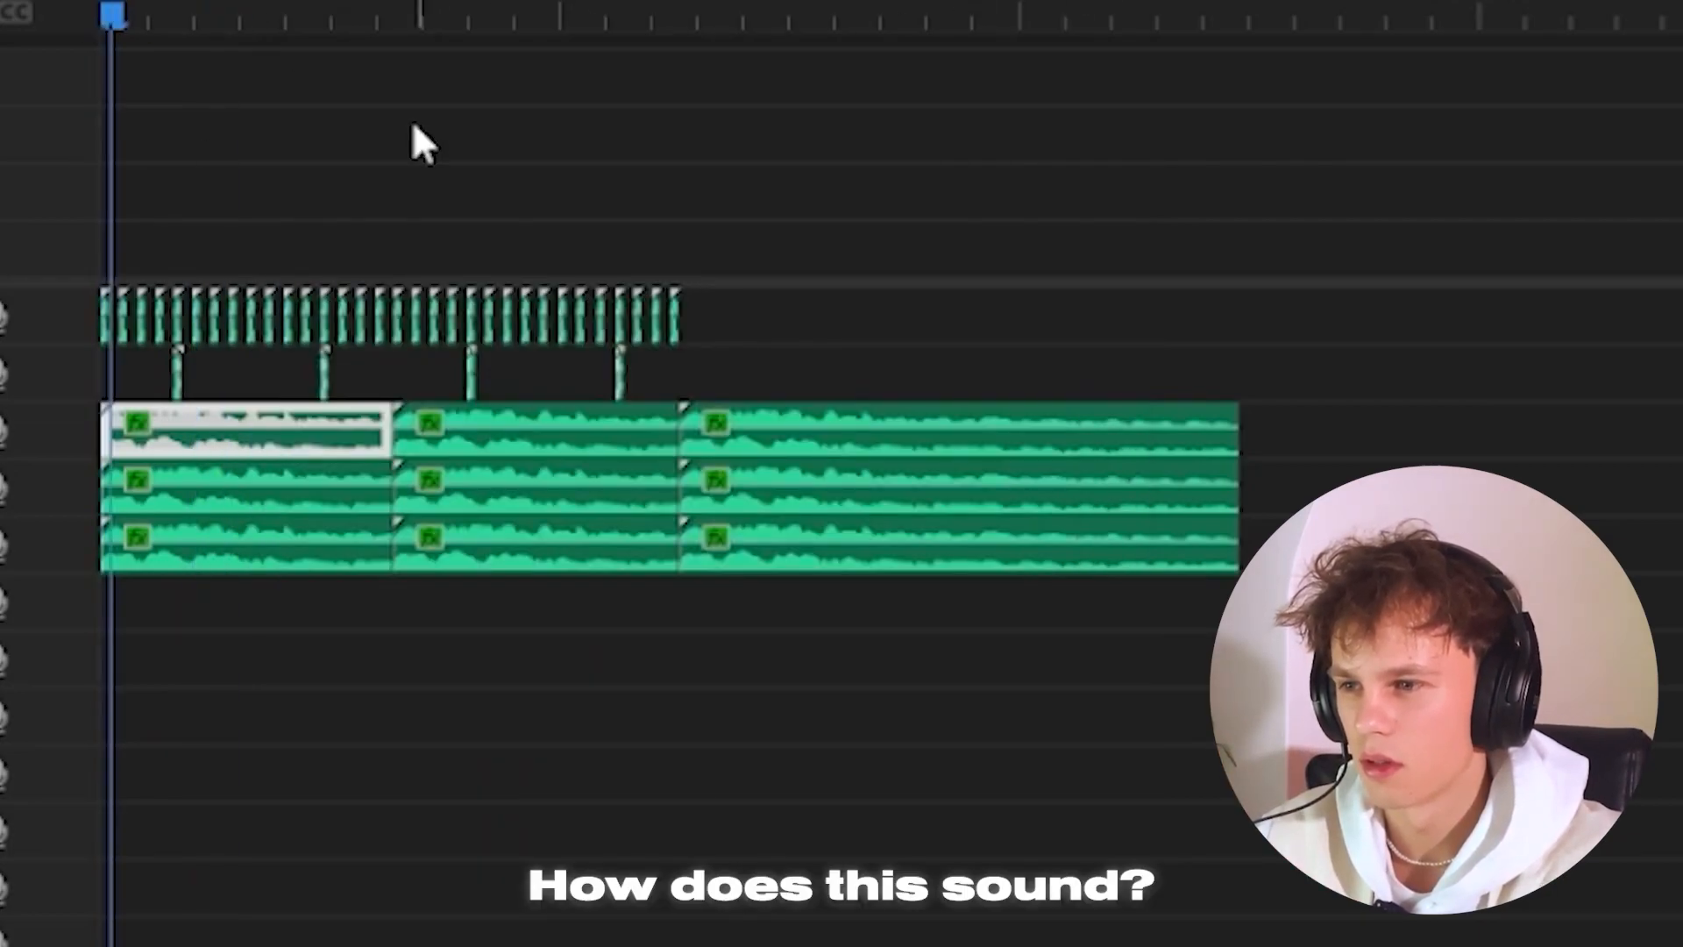
key("space")
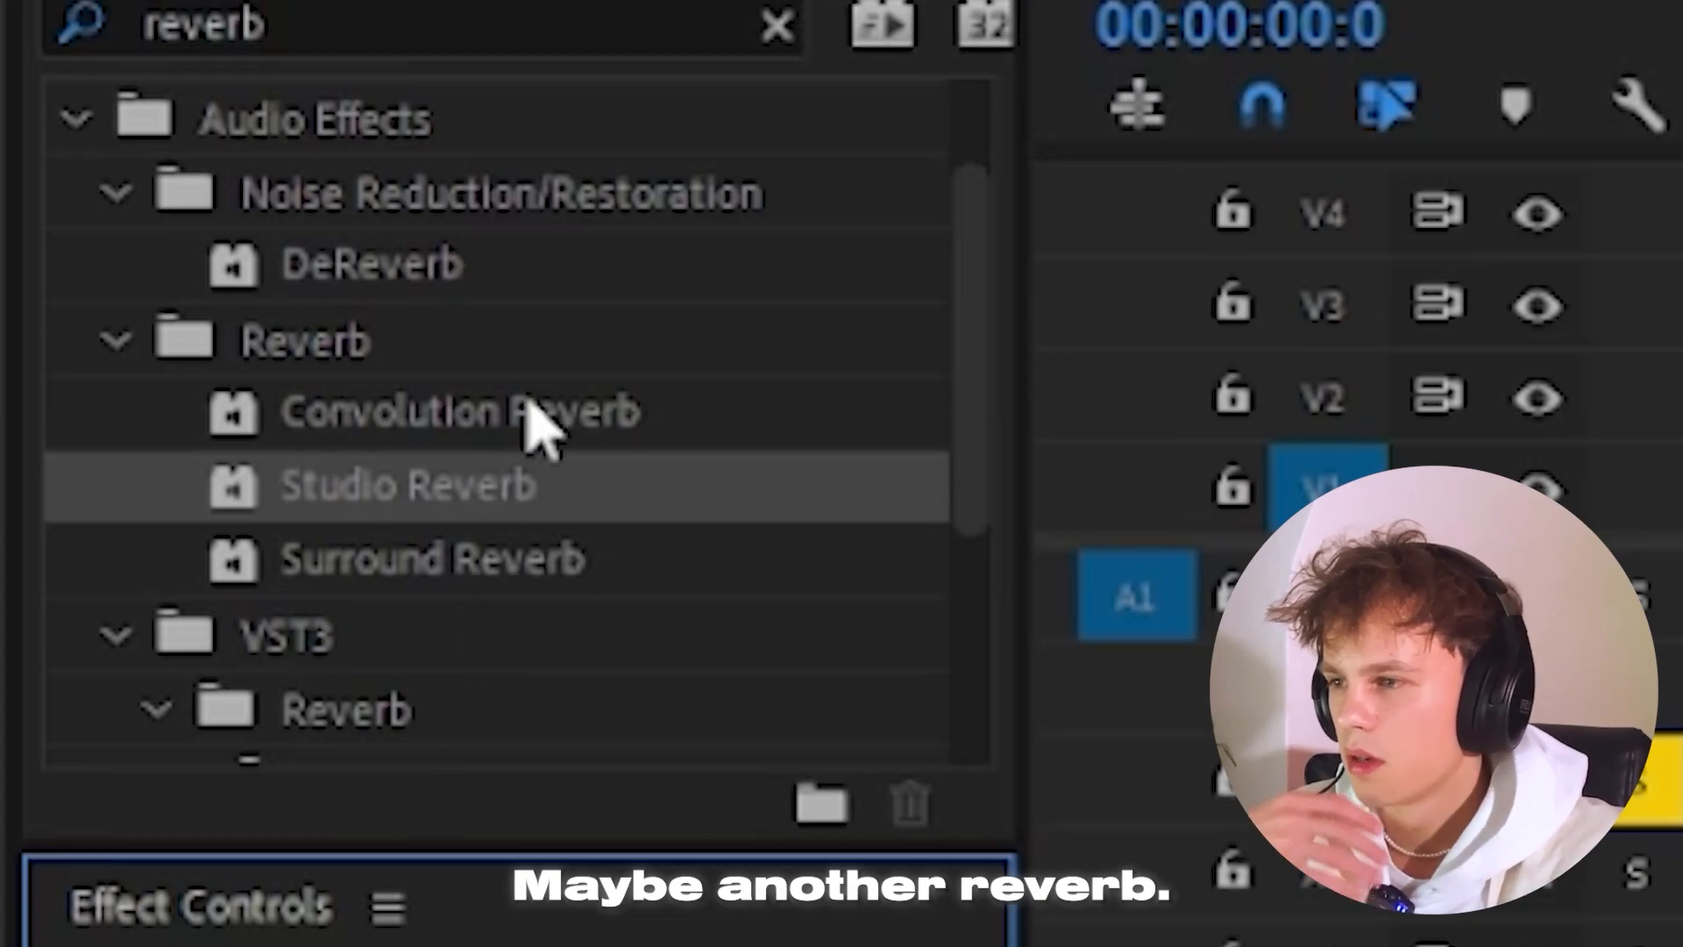
Apply Convolution Reverb to the chords and choose another room impulse.
left_click_drag(526, 405, 673, 551)
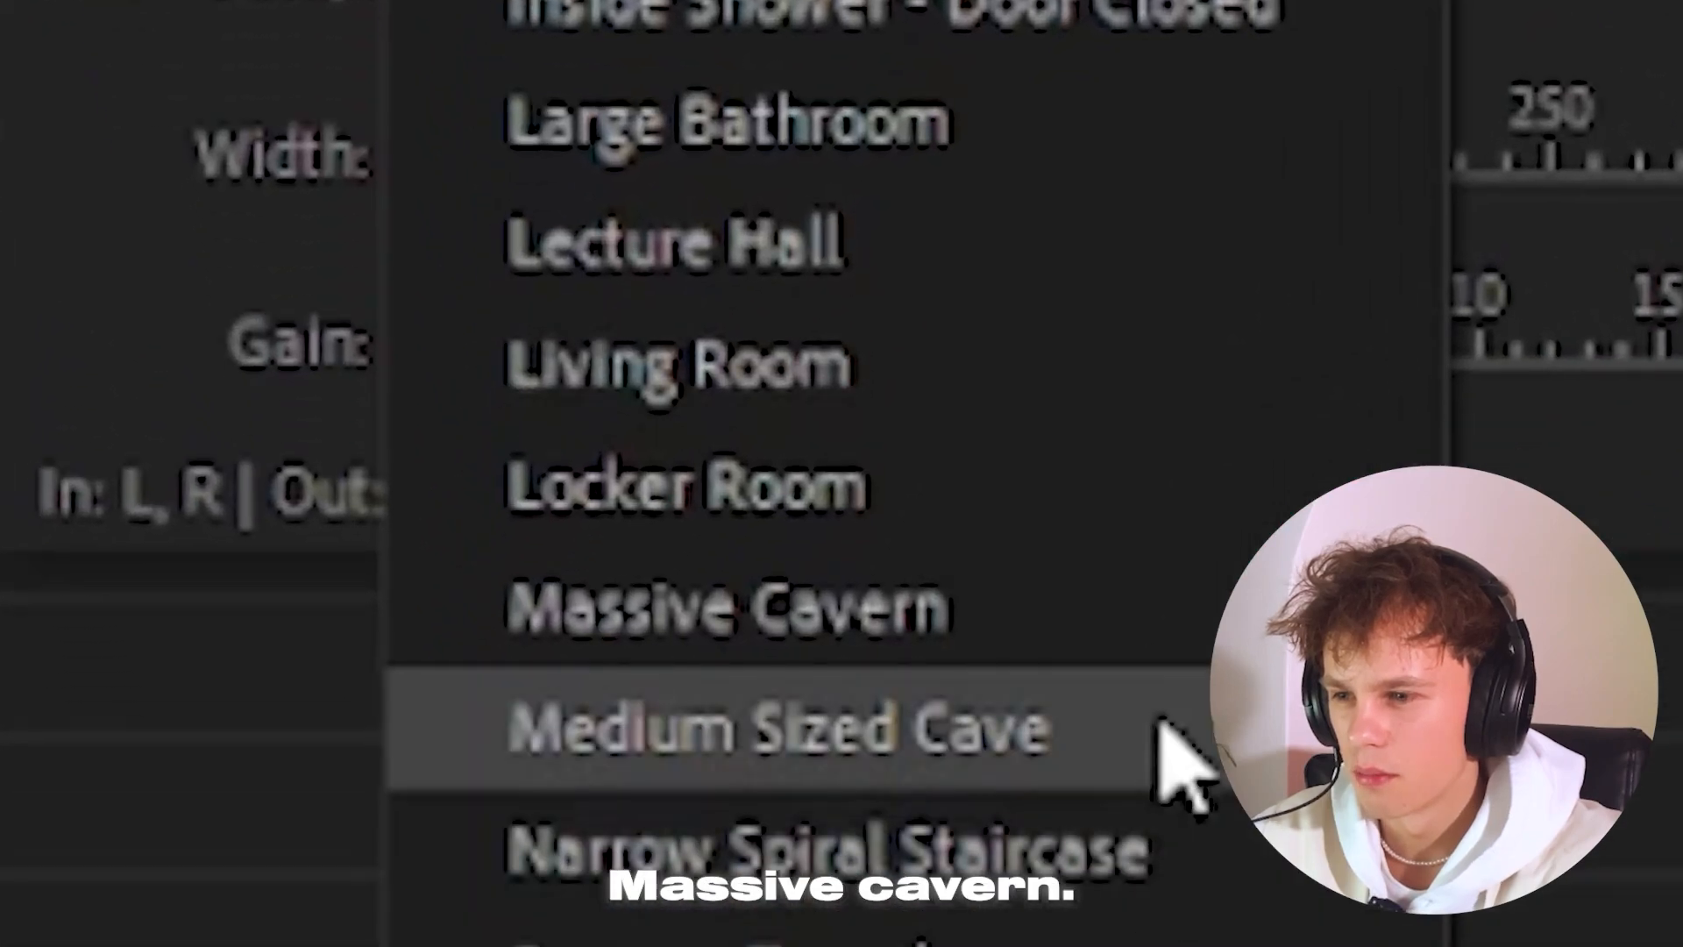
left_click(690, 917)
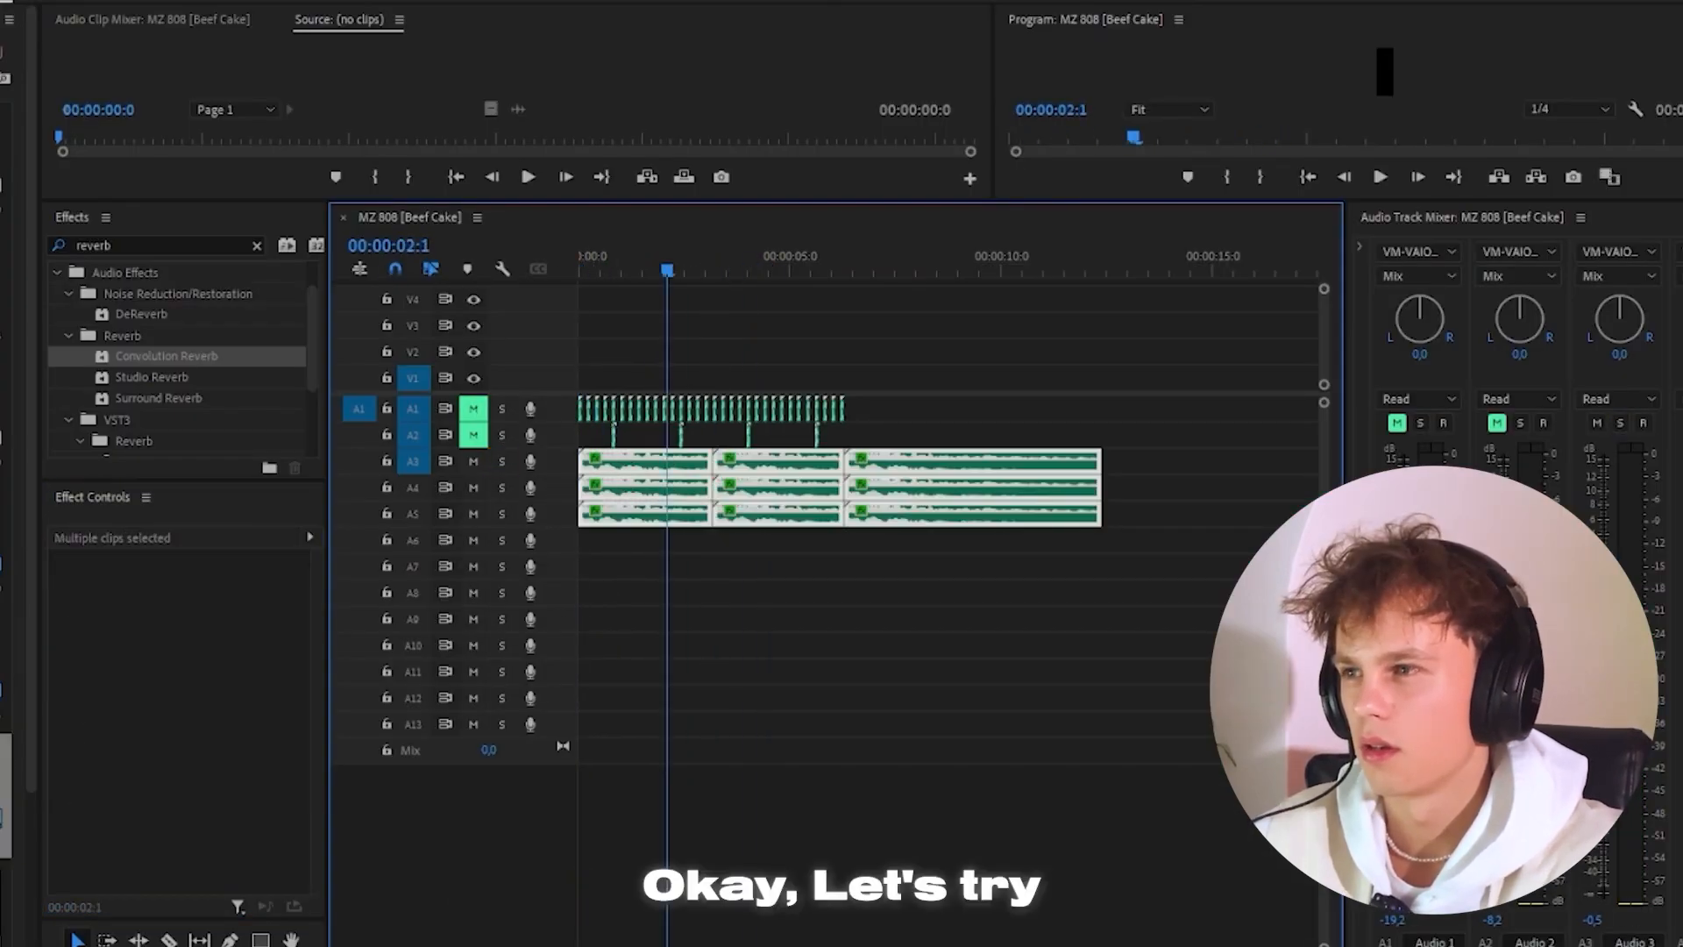
Export all chord clips as chords 2.wav in the premiere beat folder and place the file on soloed track A6.
key("ctrl+m")
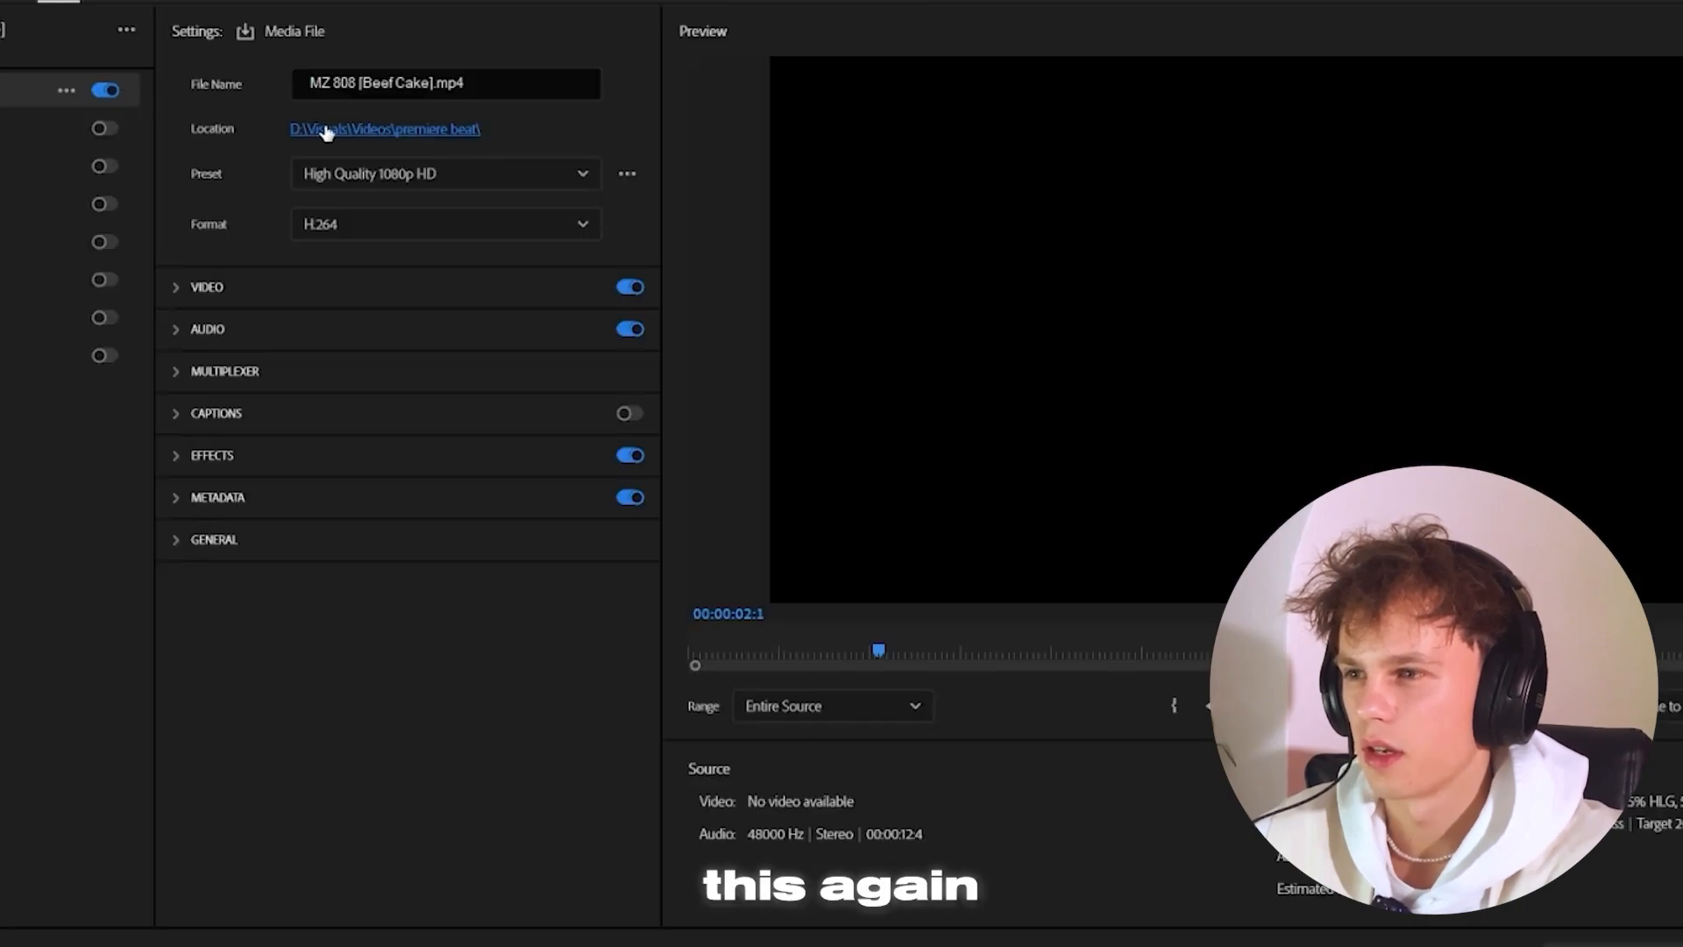
left_click(327, 128)
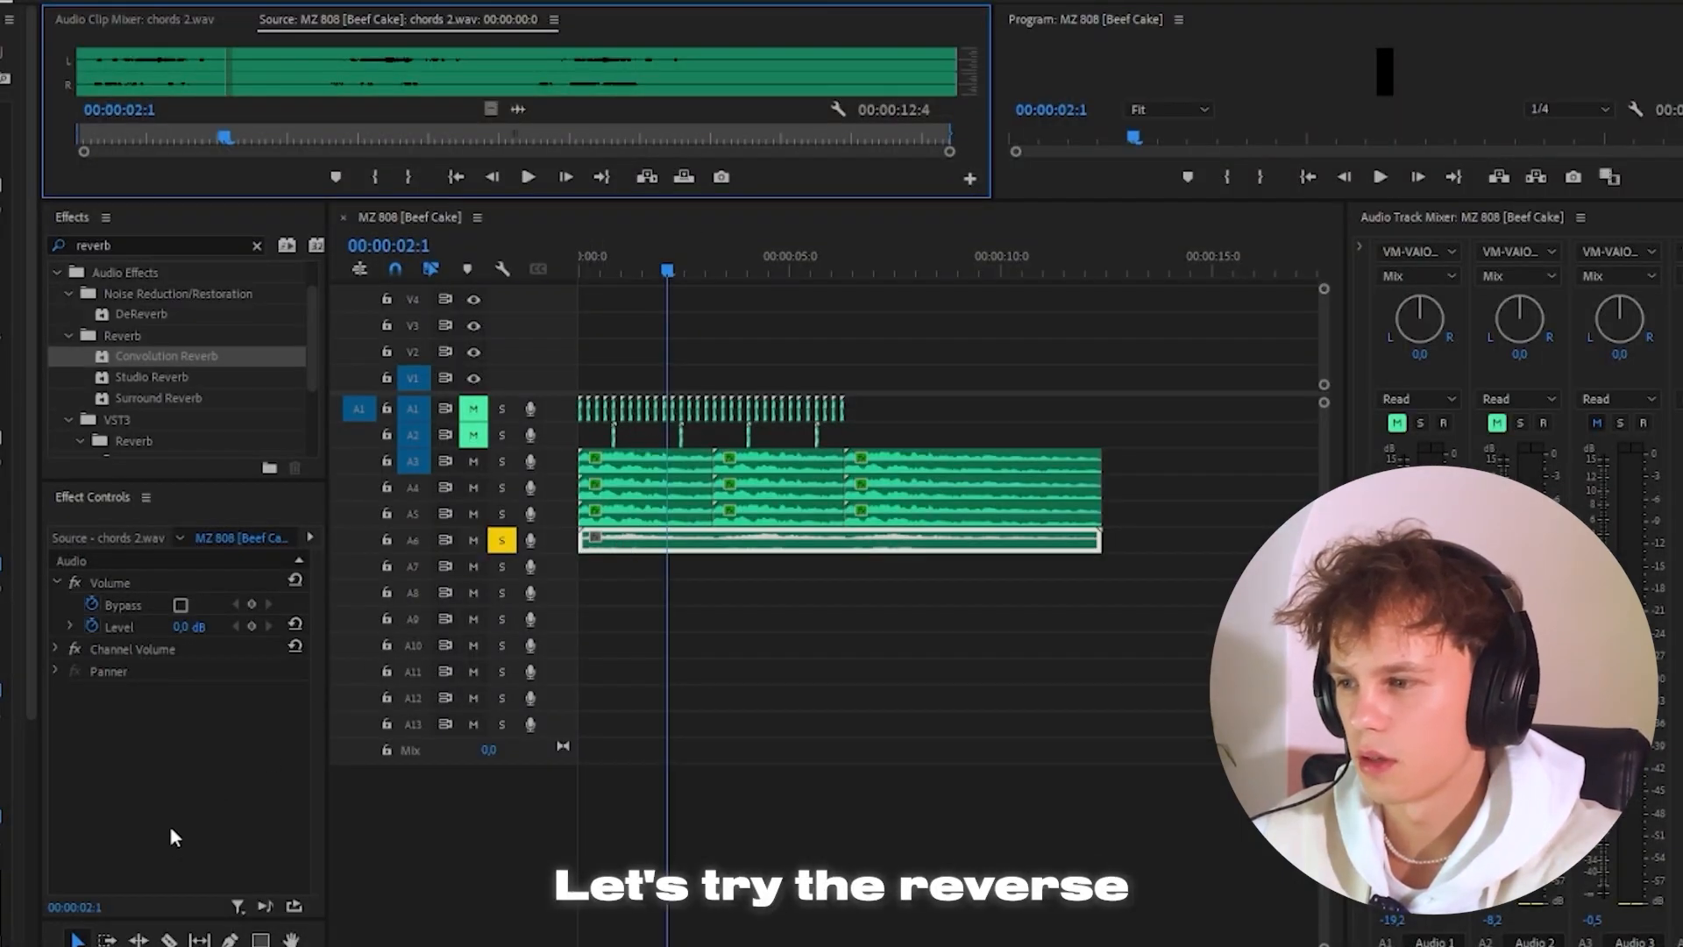
left_click(172, 830)
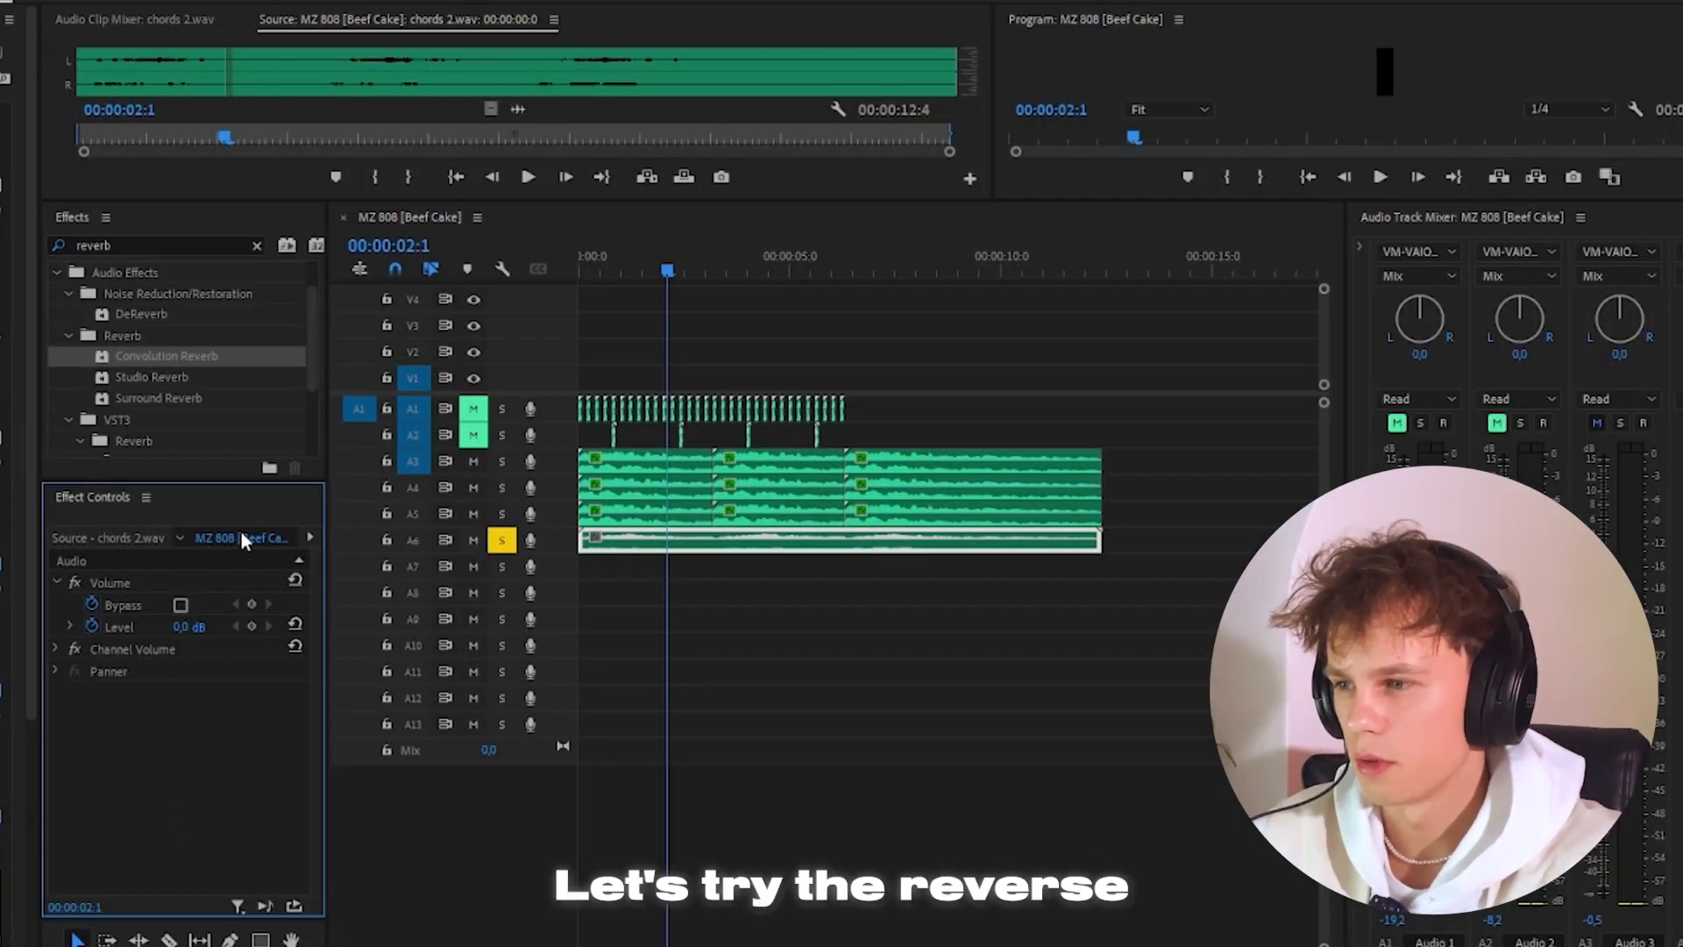
Reverse the speed of the chords 2.wav clip on track A6 and play it back.
right_click(668, 539)
left_click(786, 681)
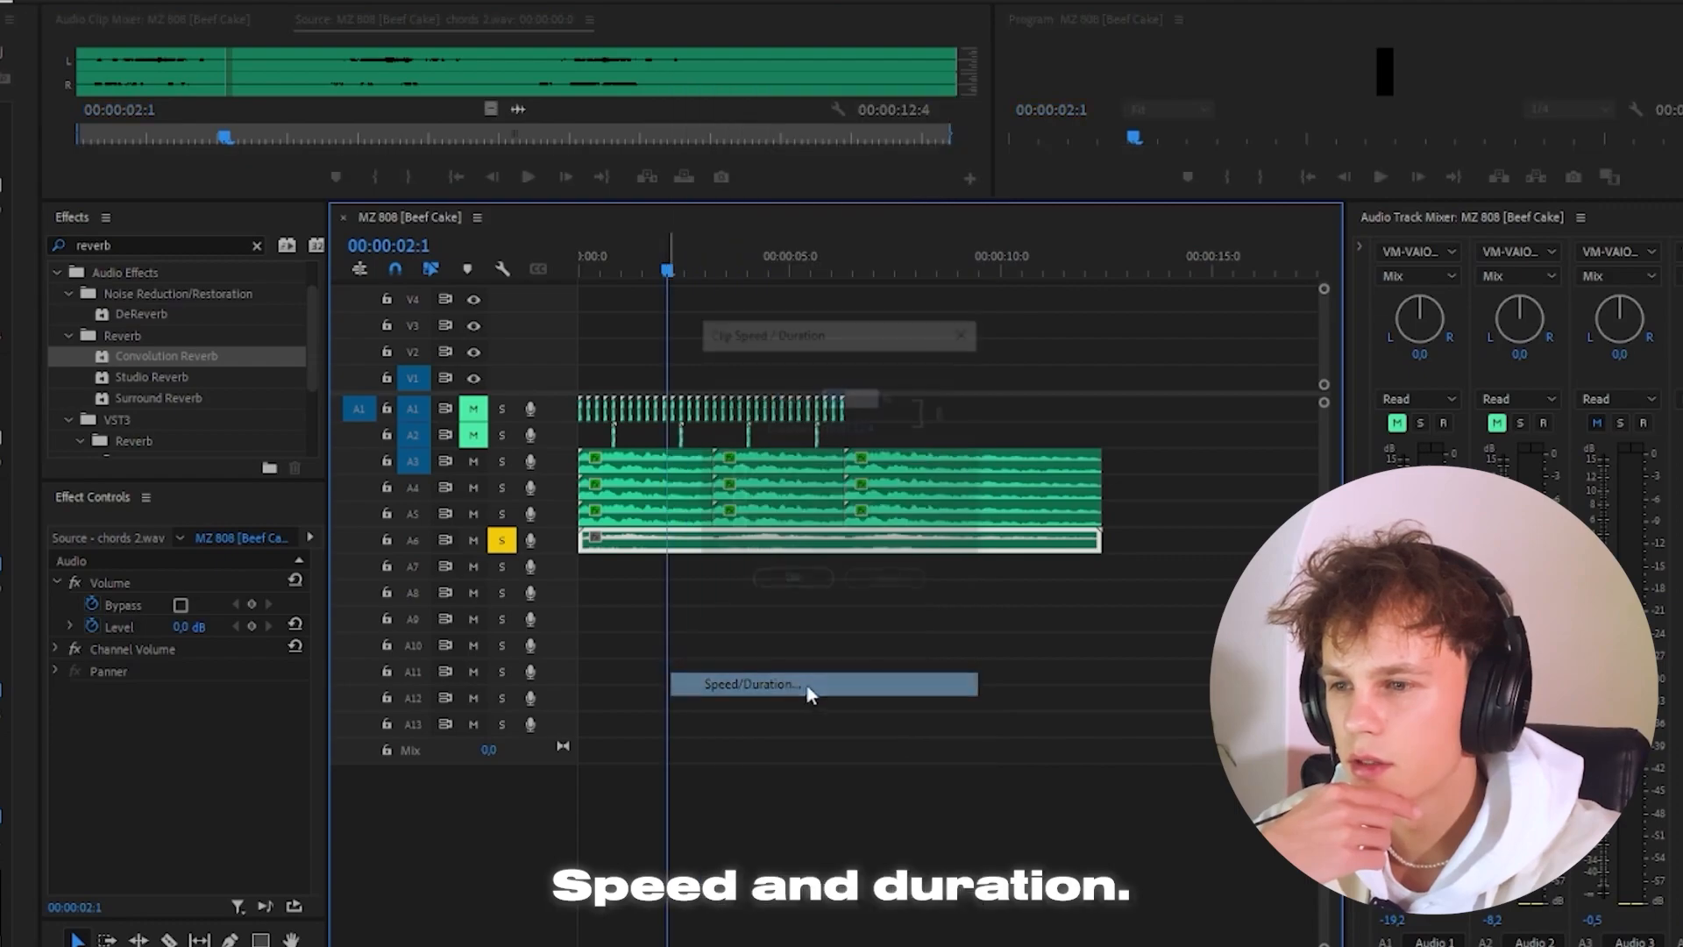
left_click(757, 473)
left_click(791, 583)
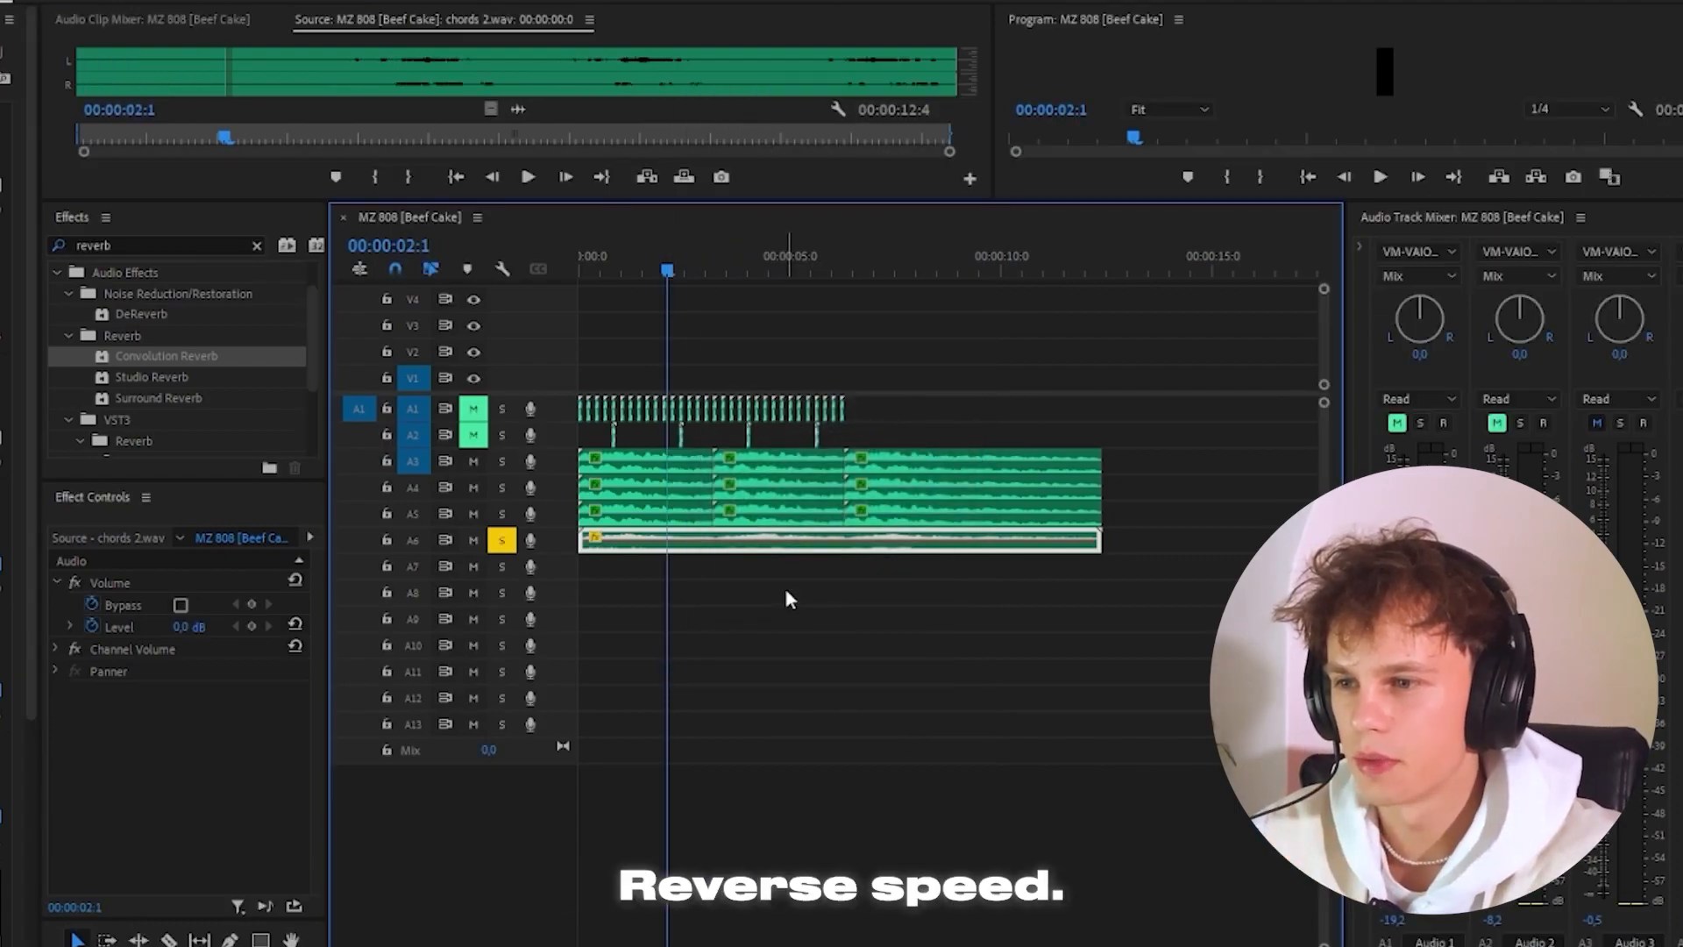
key("space")
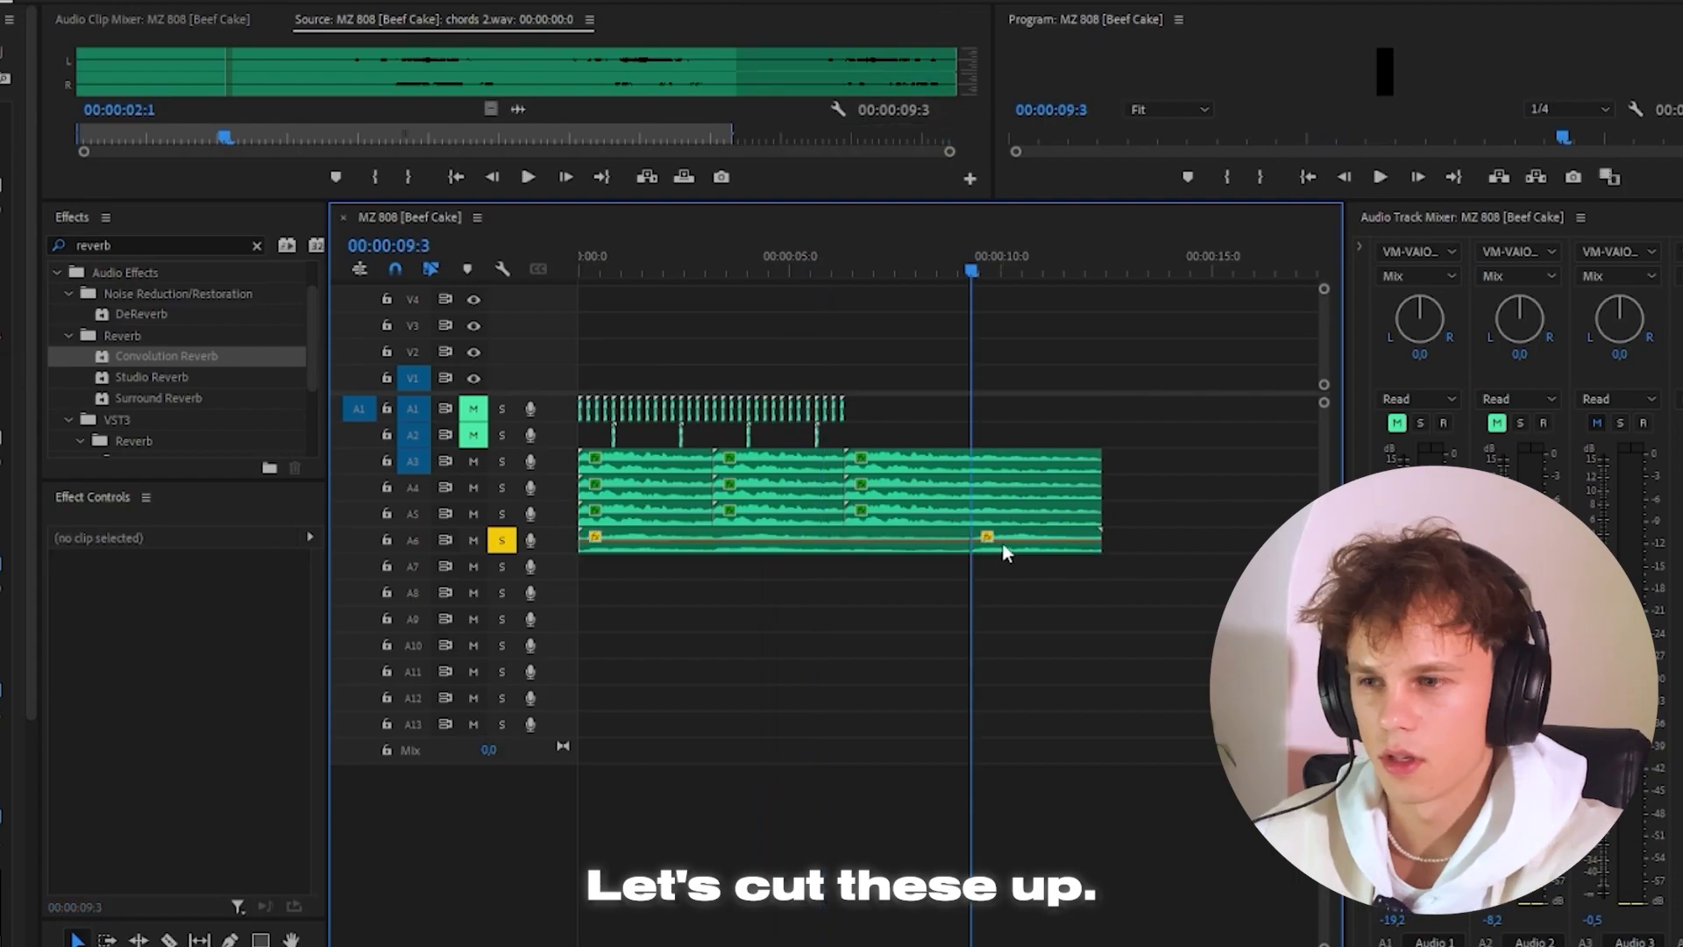
Cut the reversed chords into three segments, arrange them on track A7 under the drums, and play them with the drum tracks.
left_click_drag(982, 536, 585, 565)
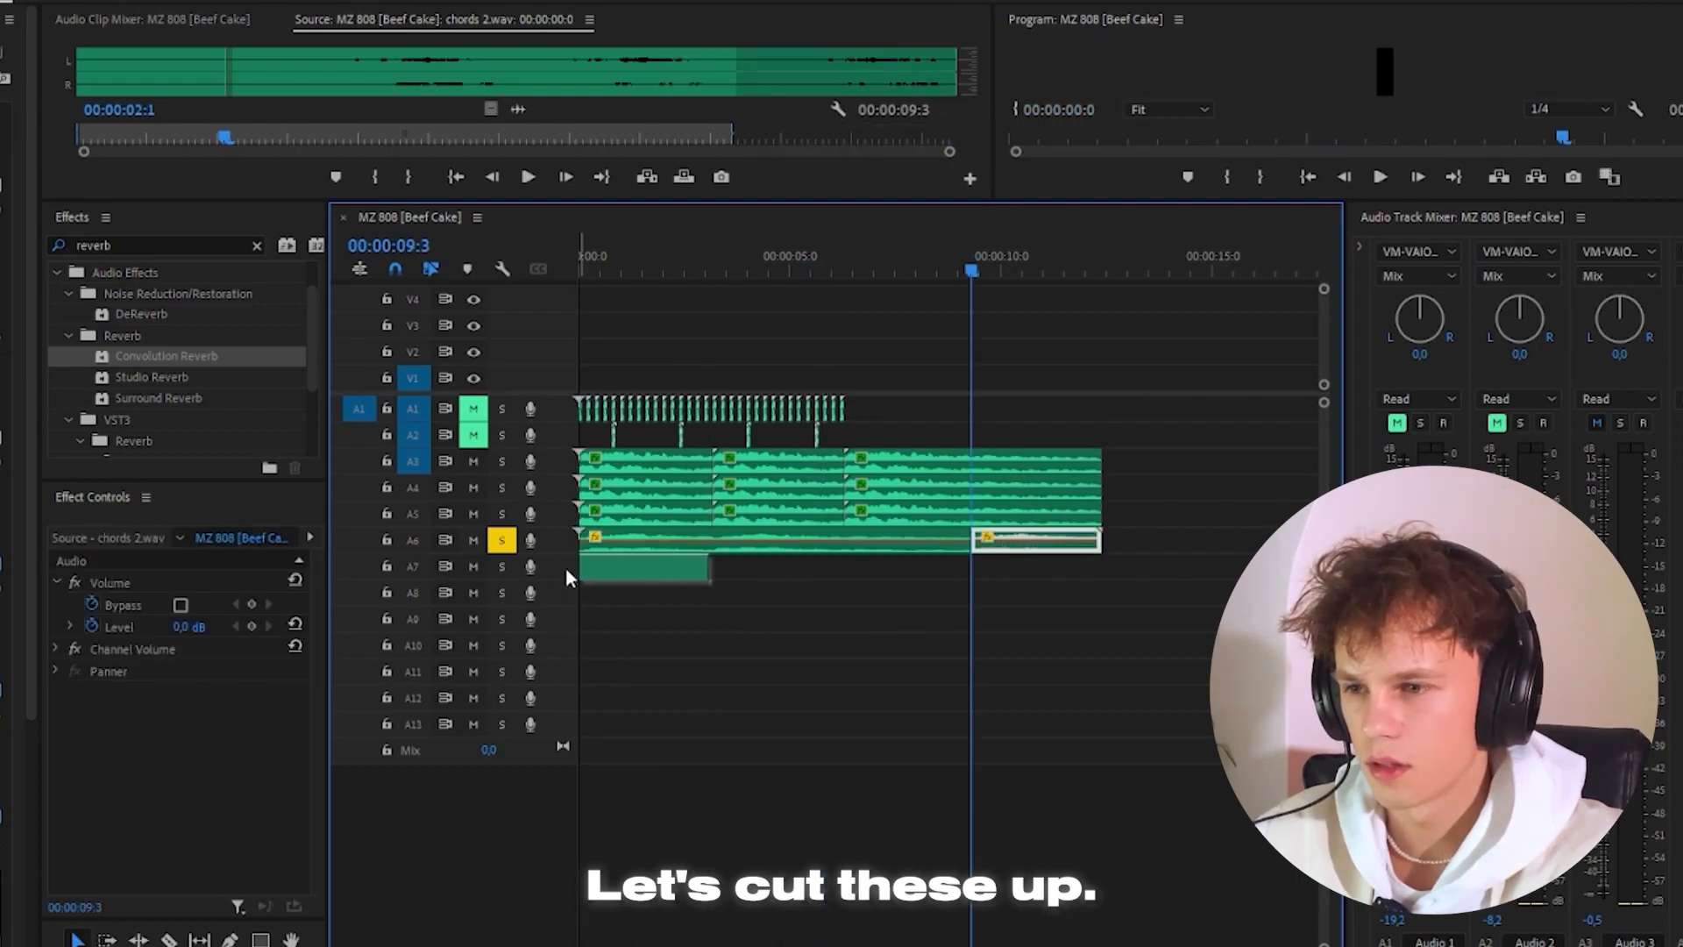
key("space")
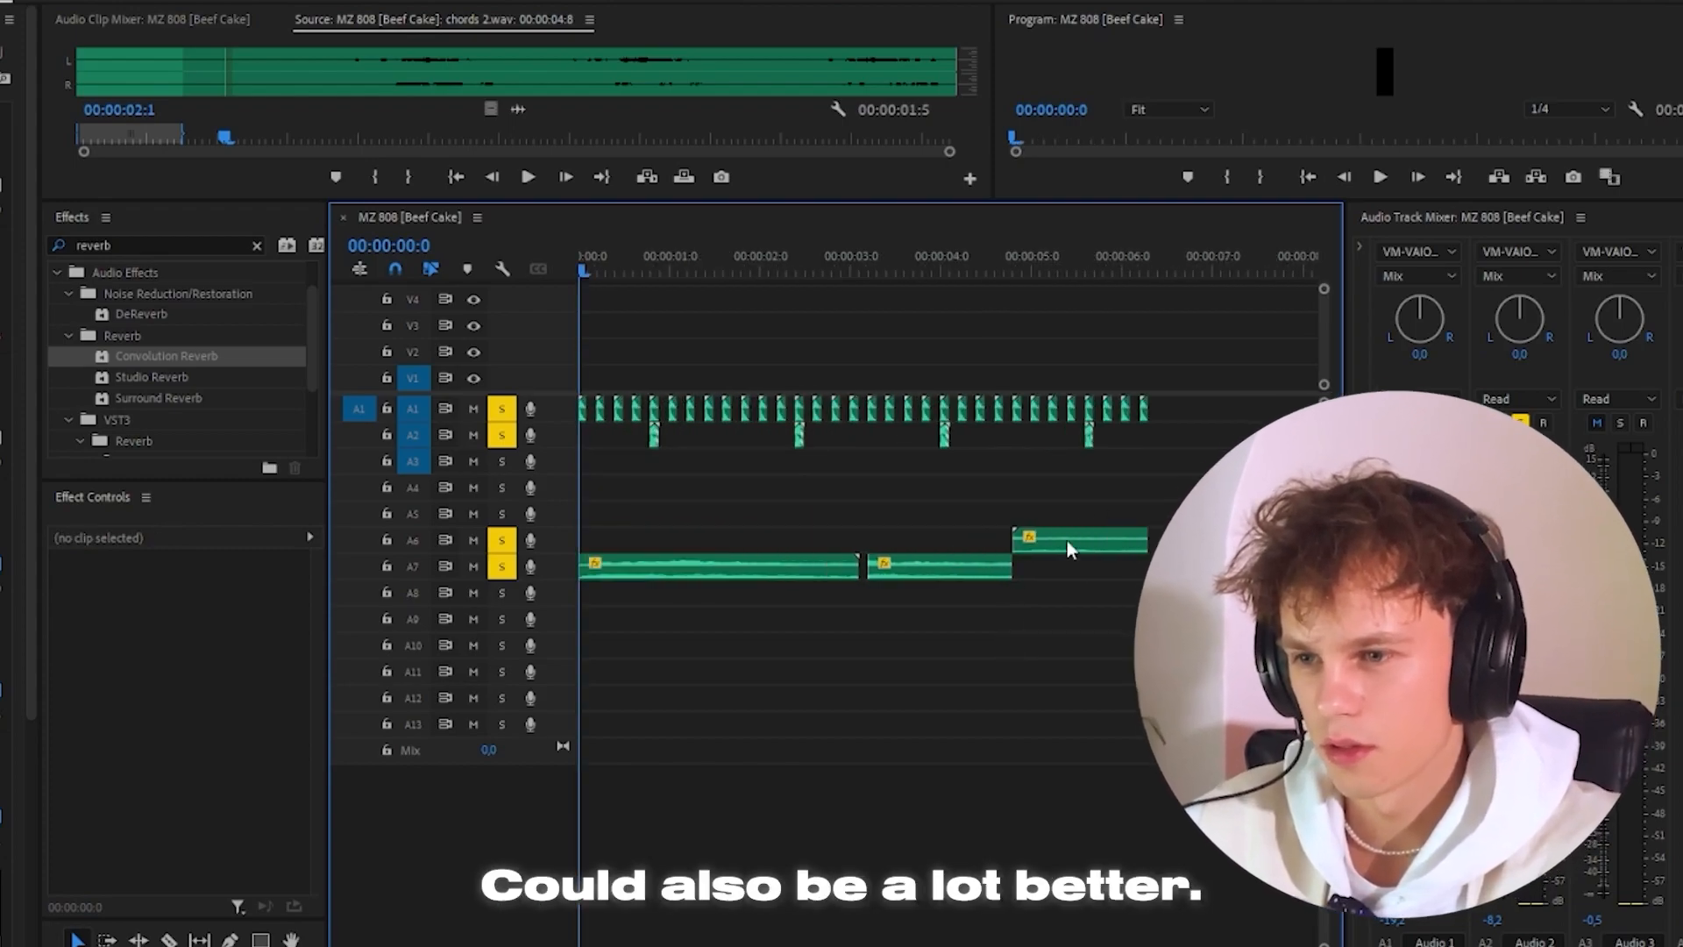
left_click_drag(1065, 540, 1073, 569)
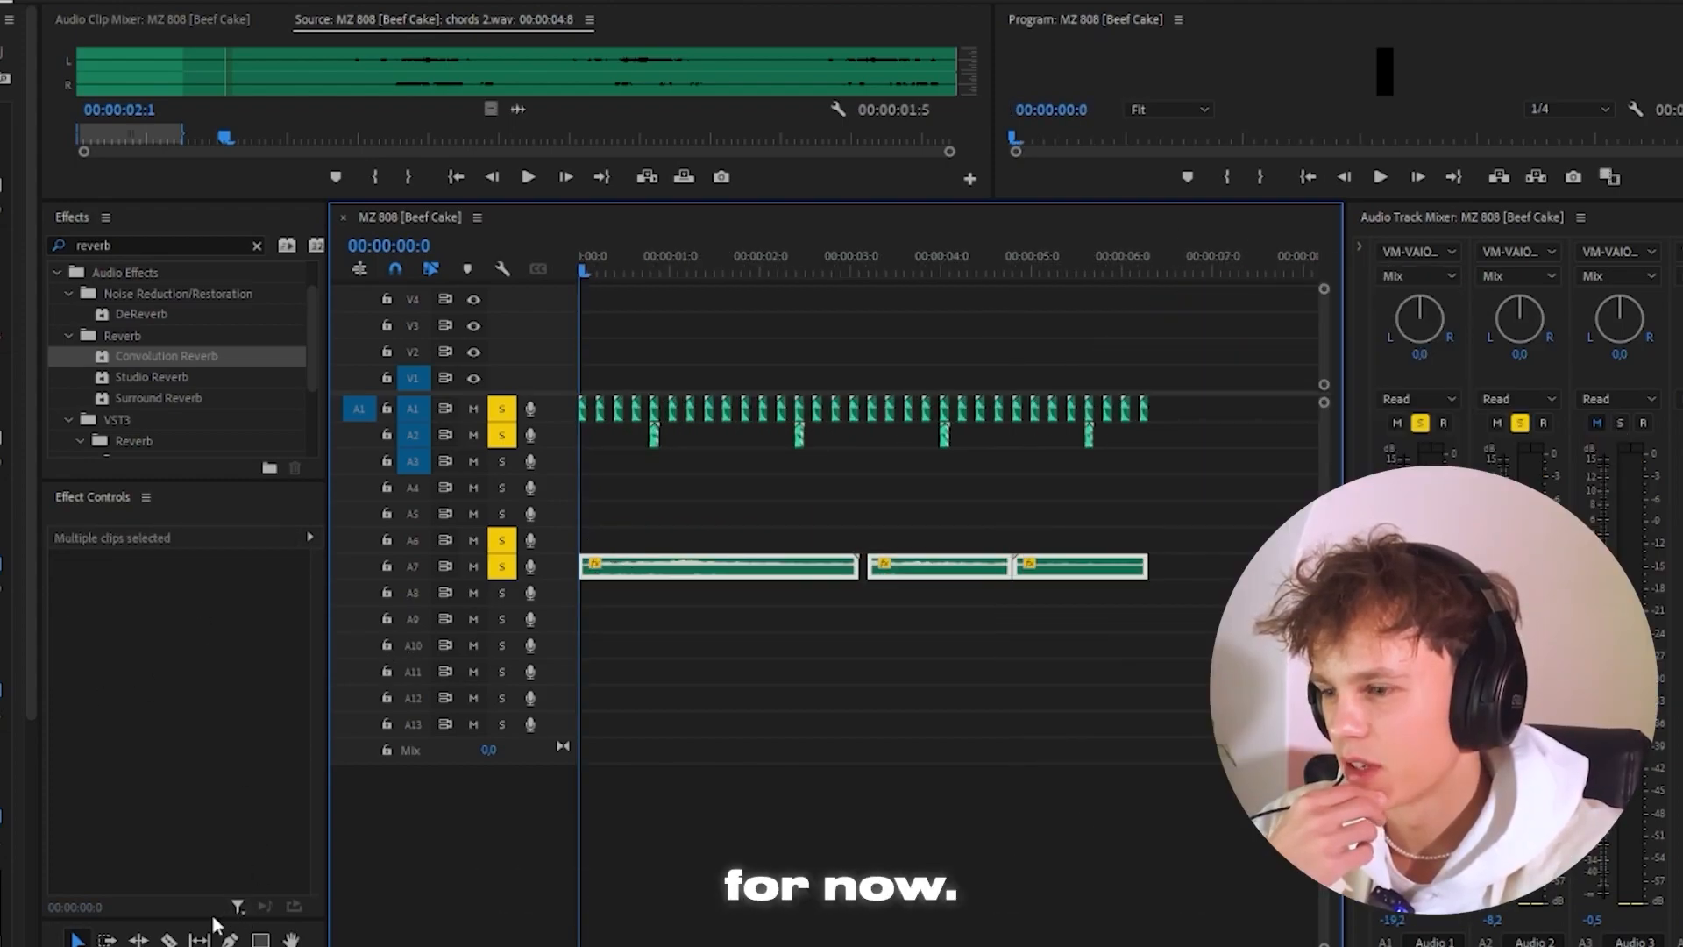
Apply Pitch Shifter at -7 semitones to the reversed chord segments on track A7.
left_click(256, 246)
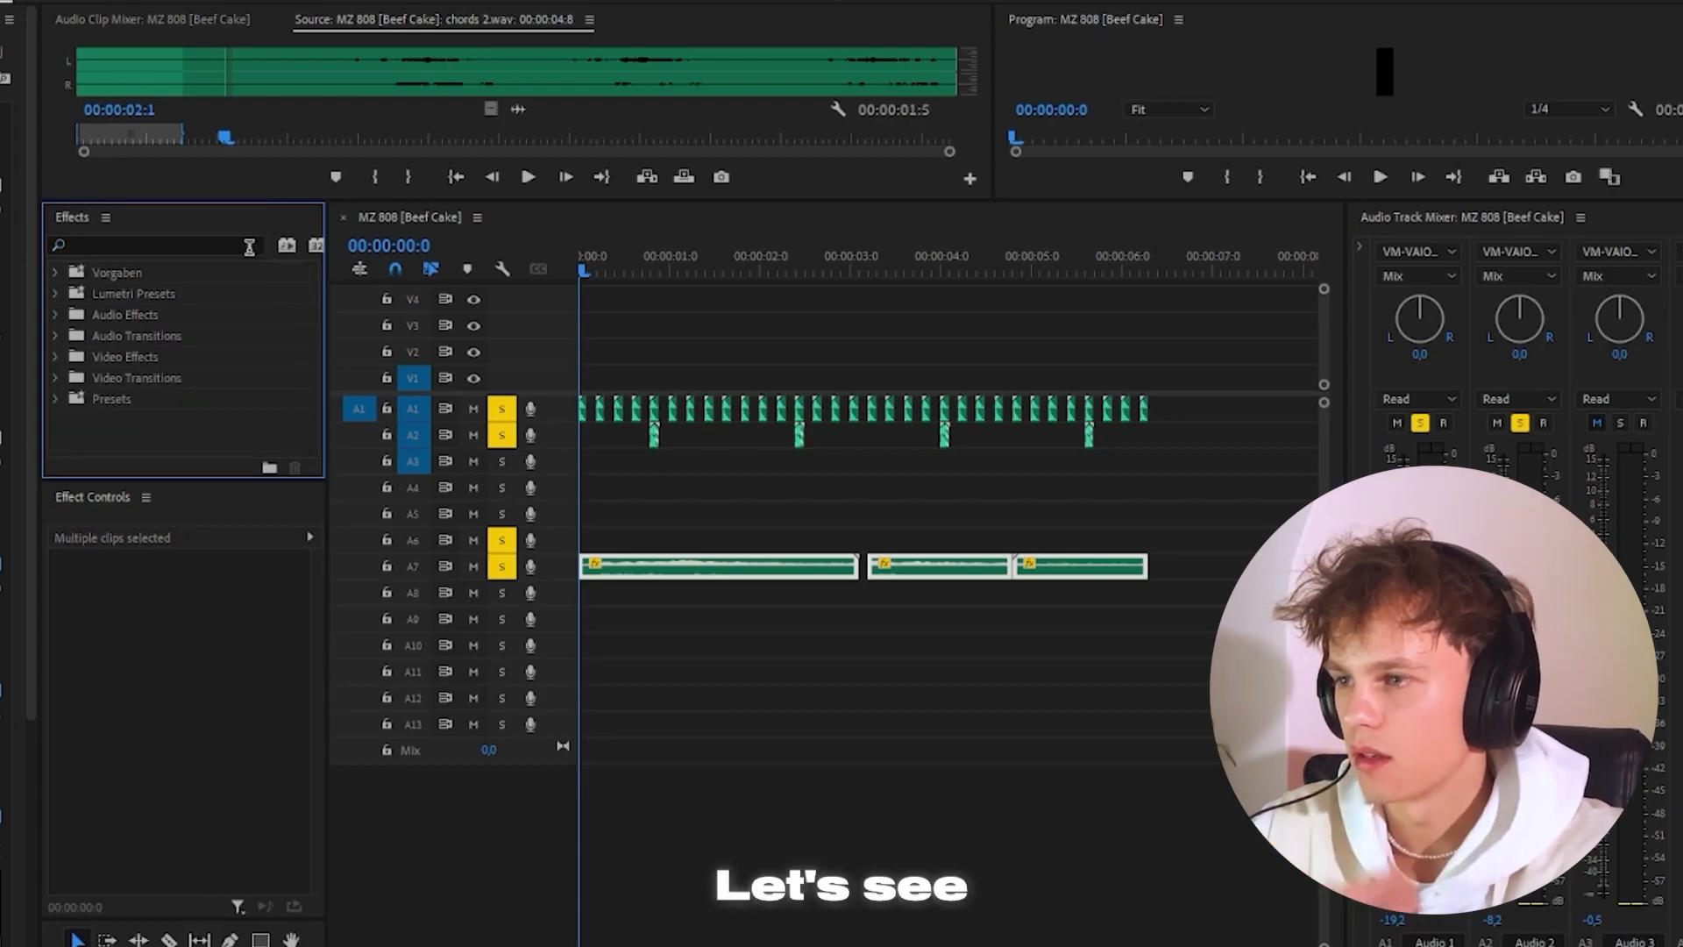
left_click(231, 245)
type("pitch")
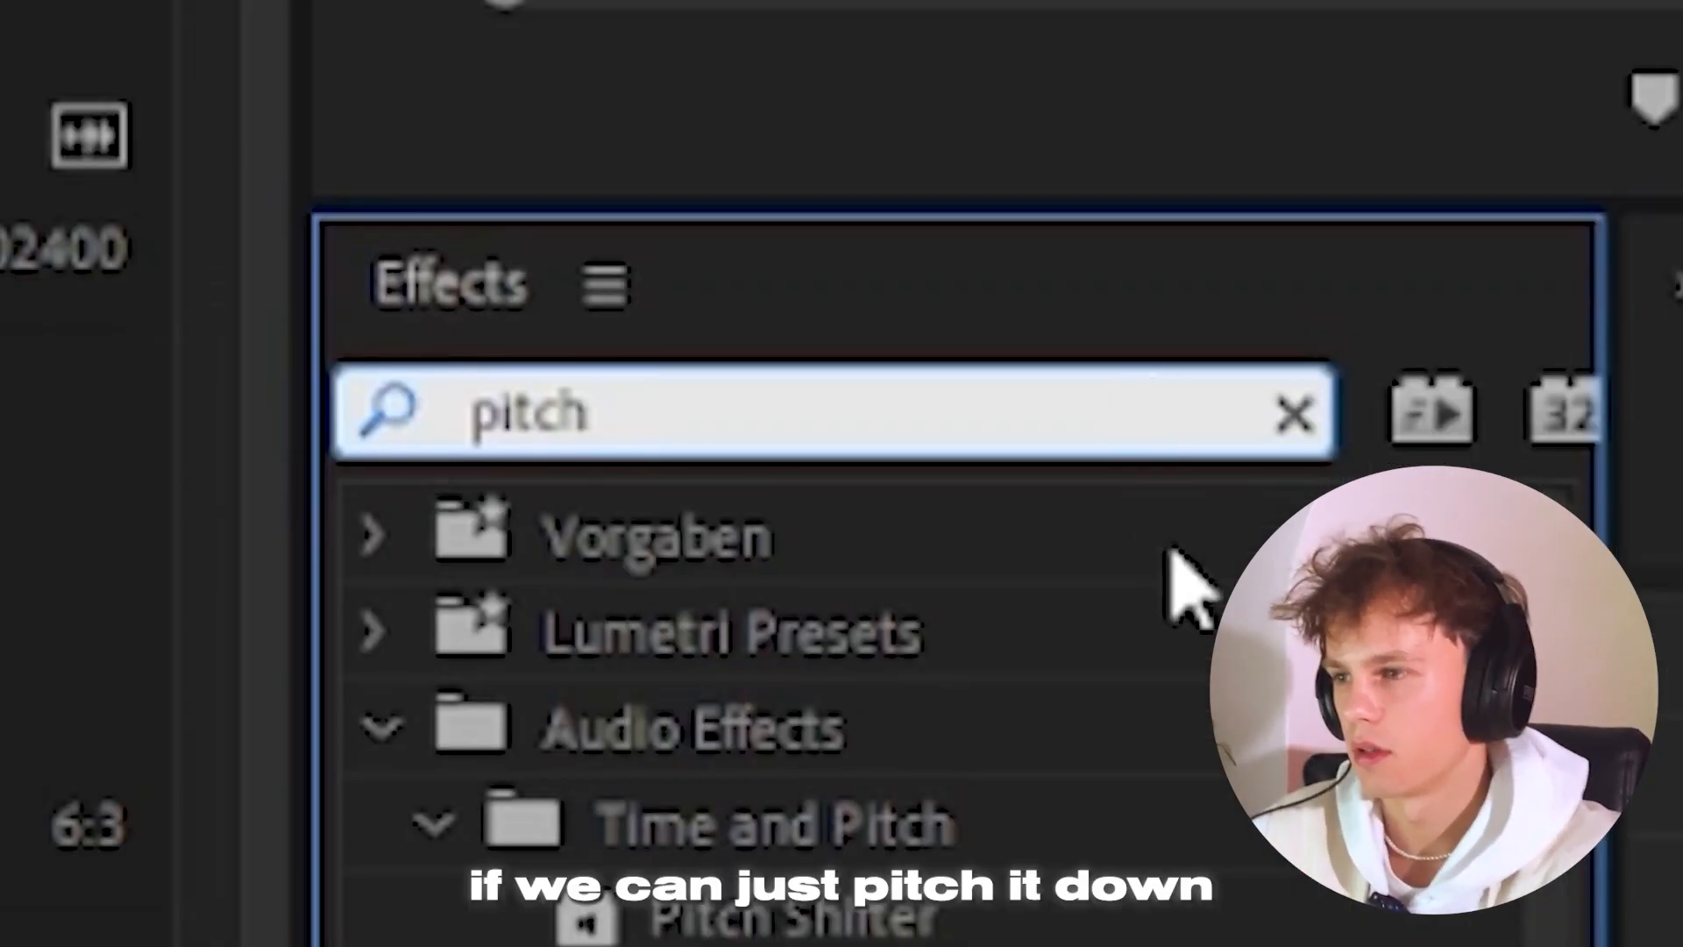
scroll(974, 927, "down", 1)
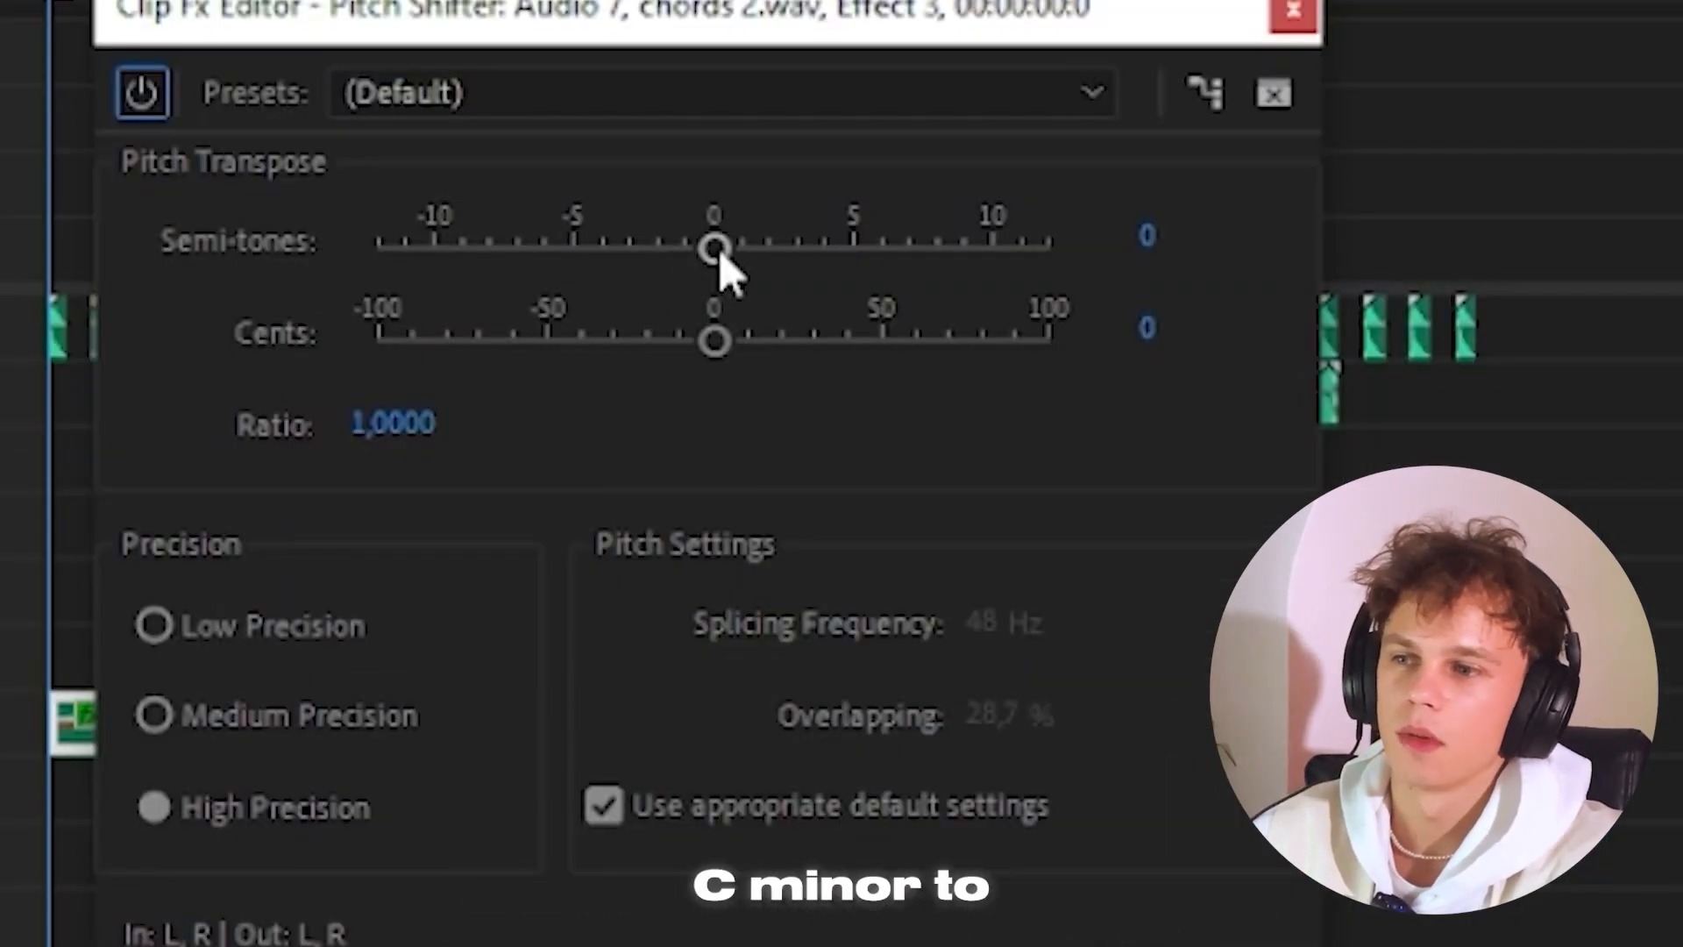
left_click_drag(715, 249, 511, 248)
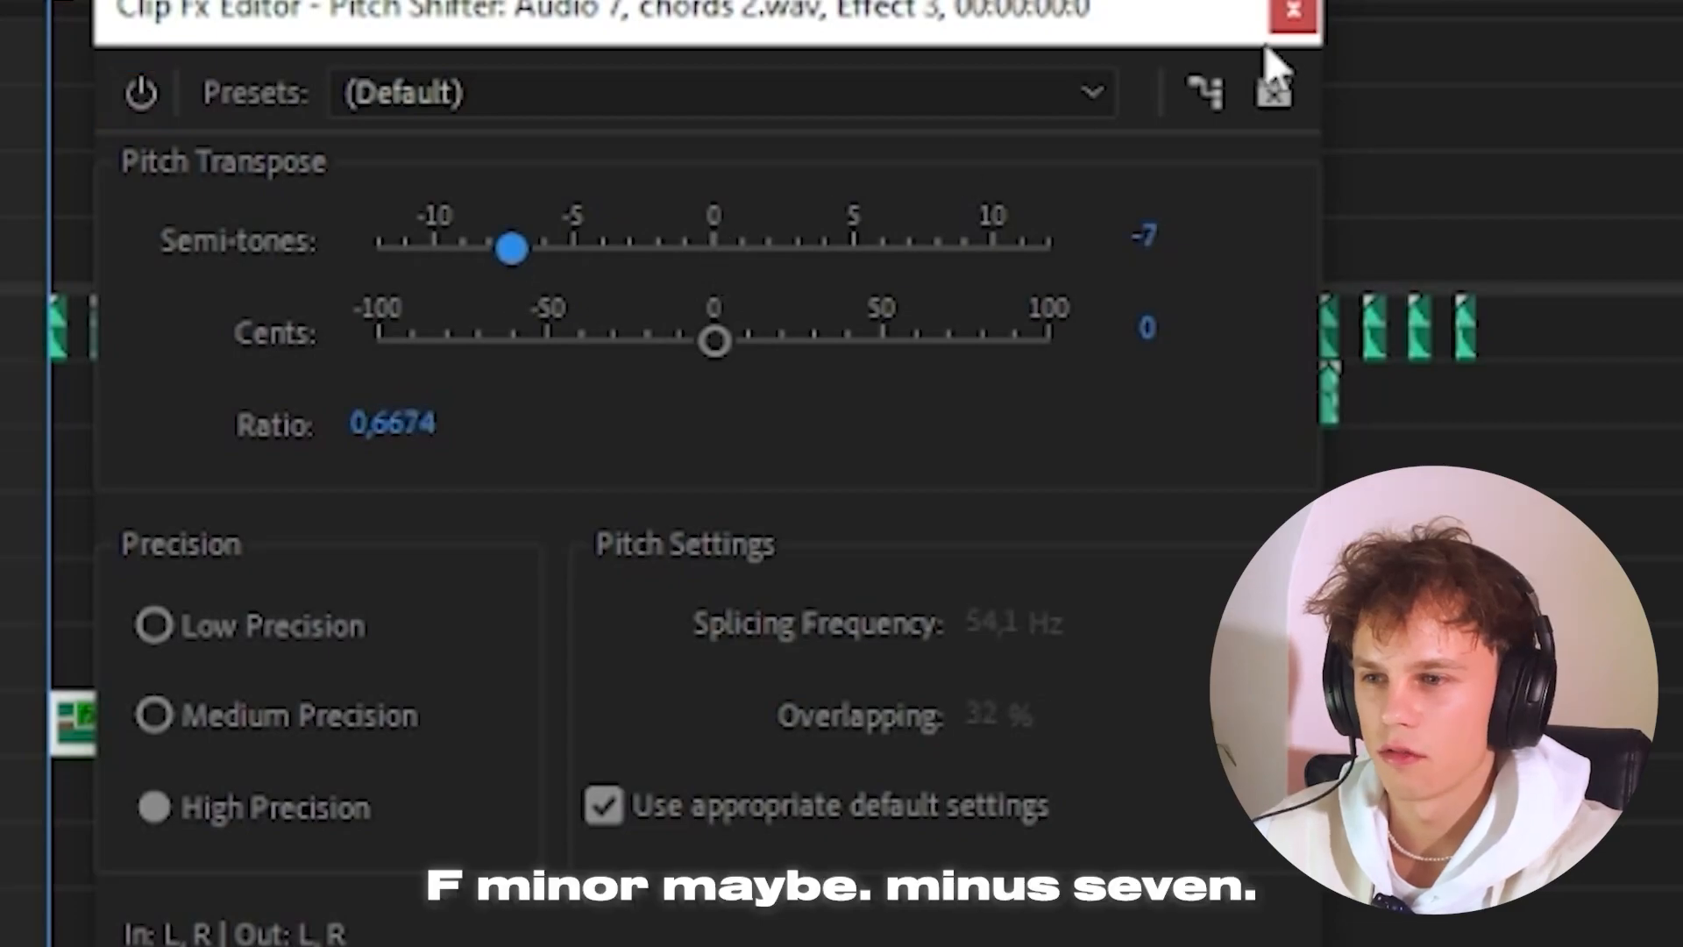
left_click(1293, 11)
key("Return")
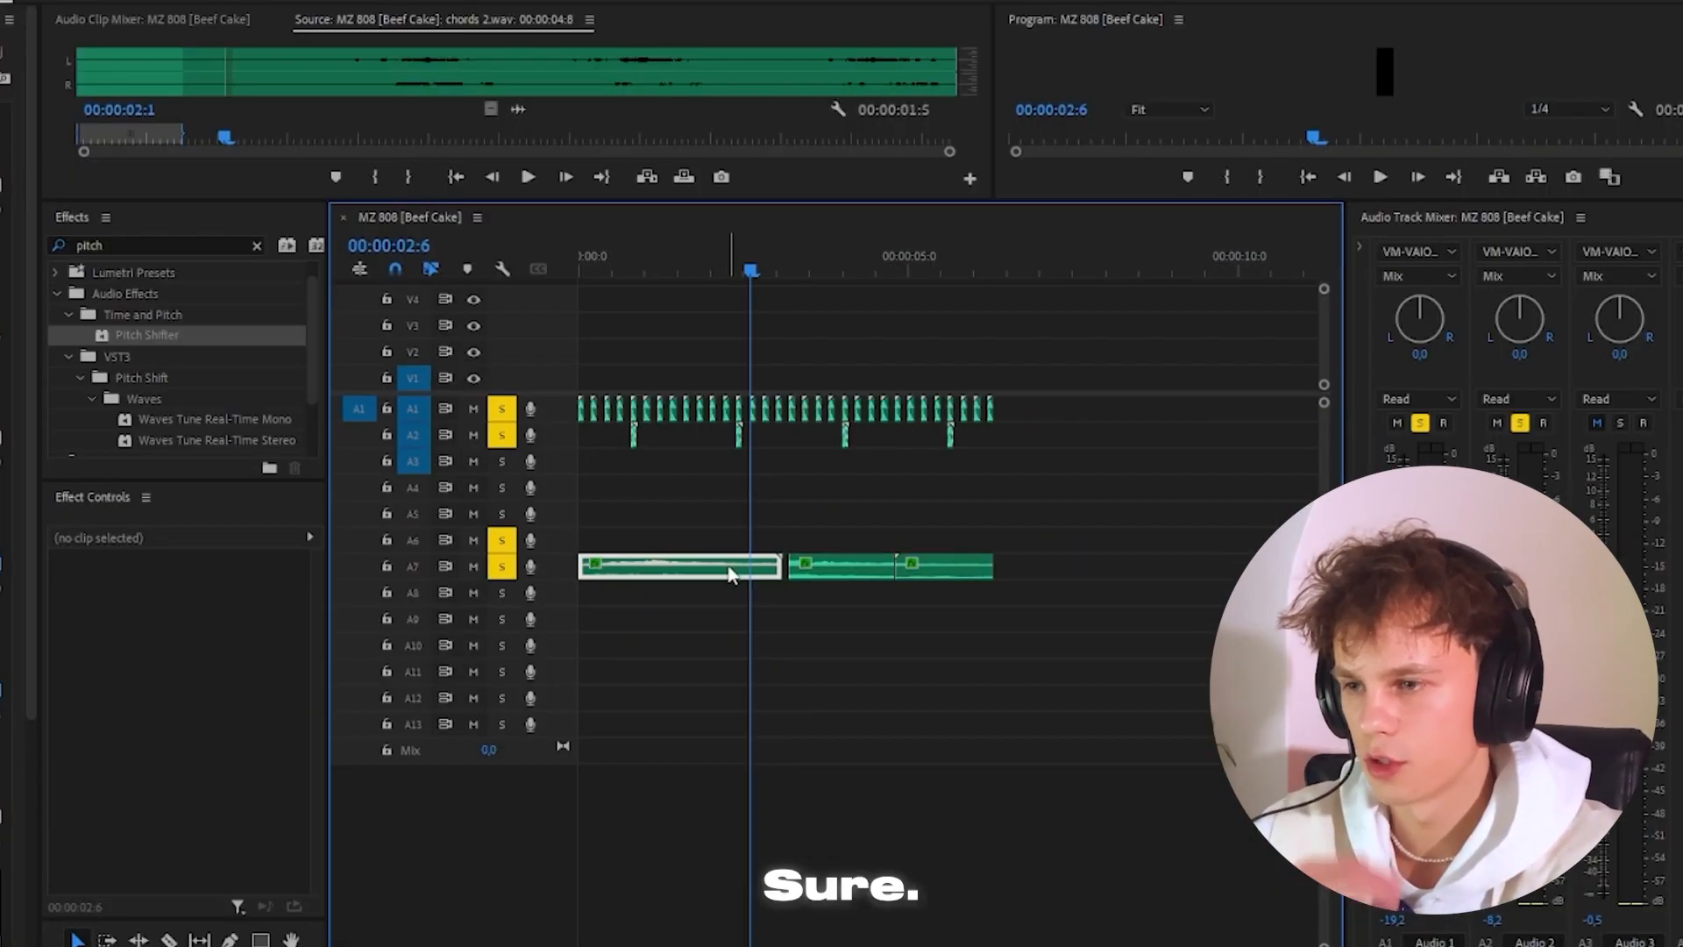
Overlap the reversed chord segments on alternating tracks A7 and A8 and apply Exponential Fade to their ends to smooth the cuts.
left_click(730, 574)
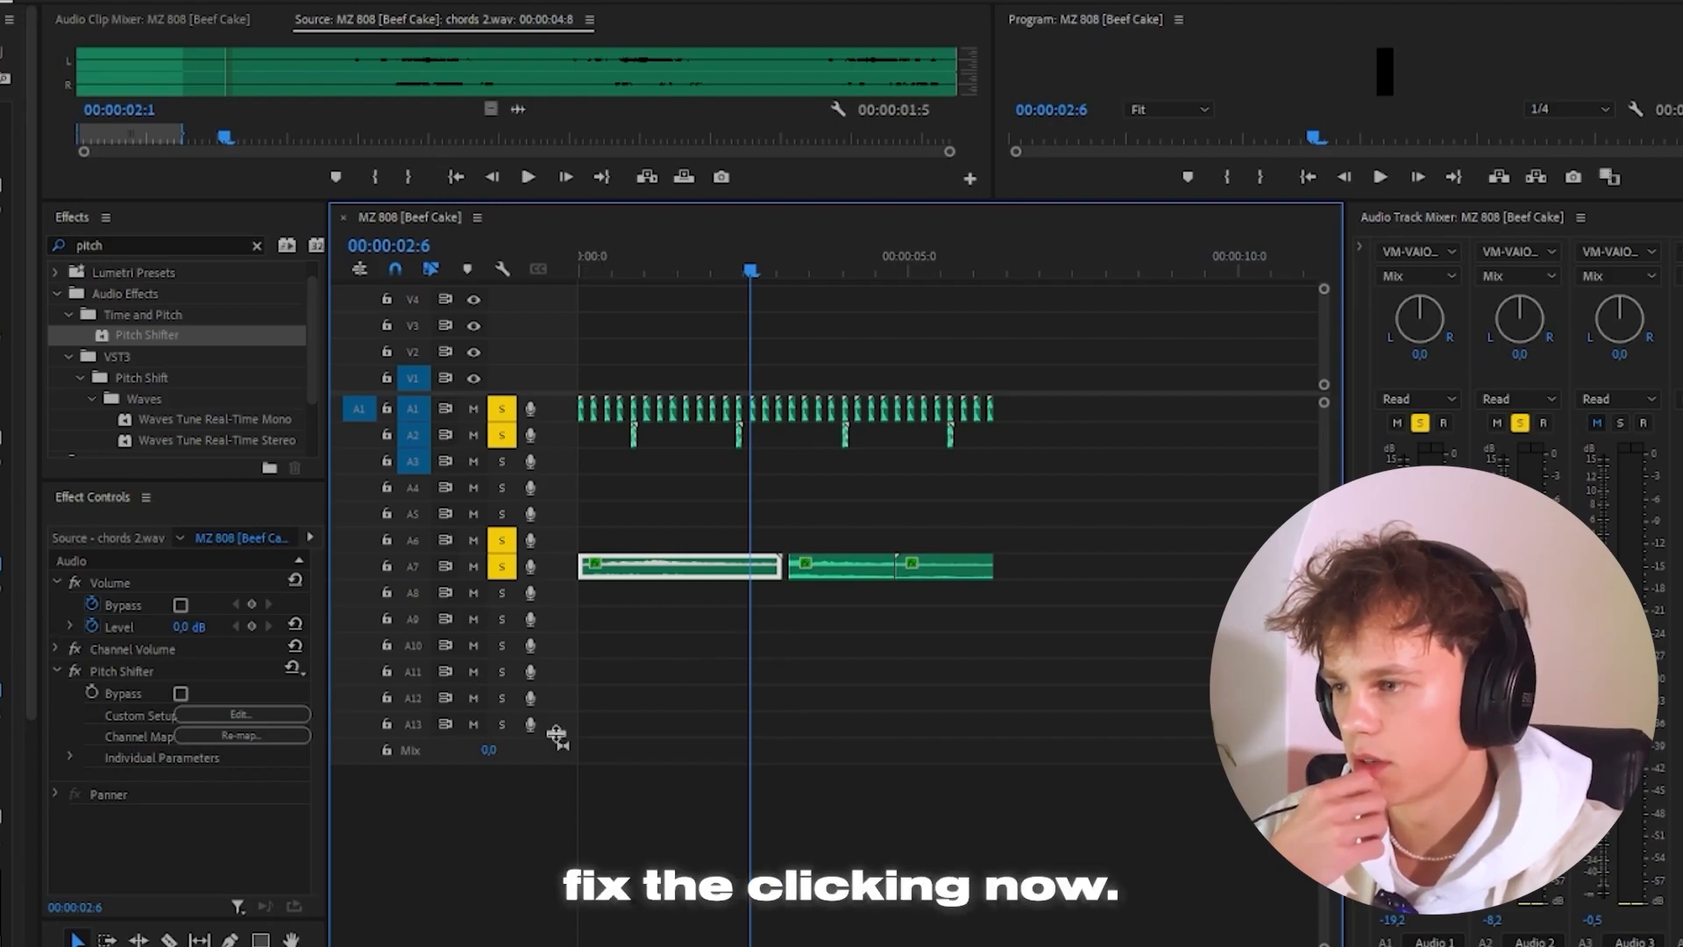
scroll(723, 608, "up", 4)
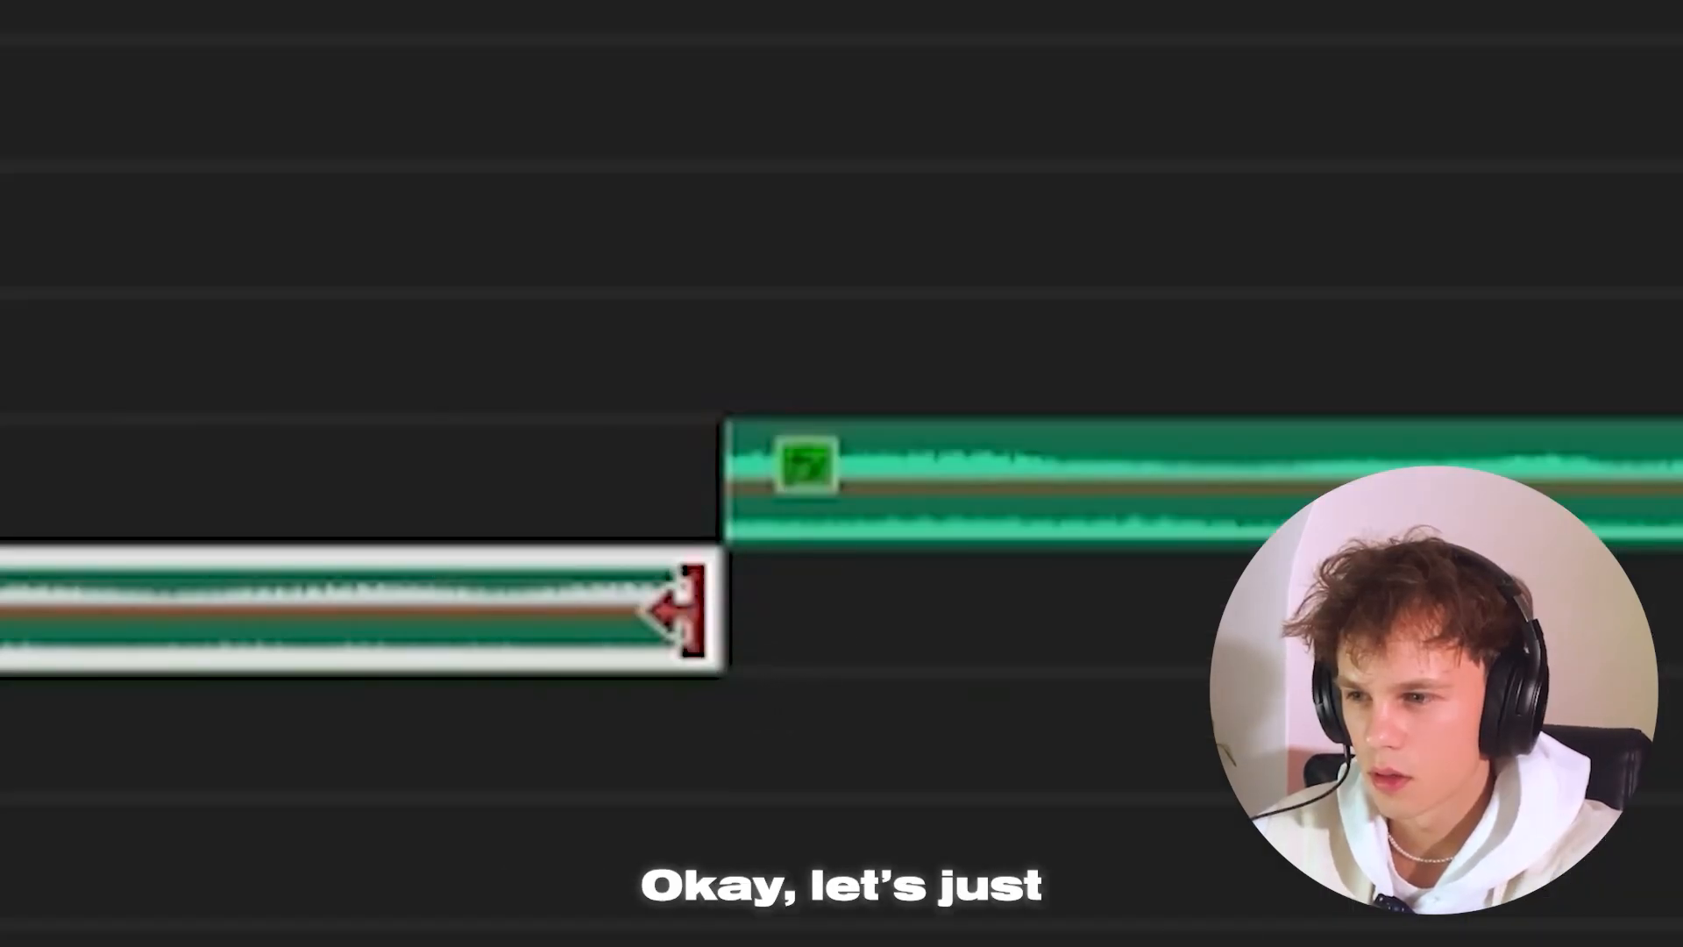
left_click_drag(794, 567, 906, 611)
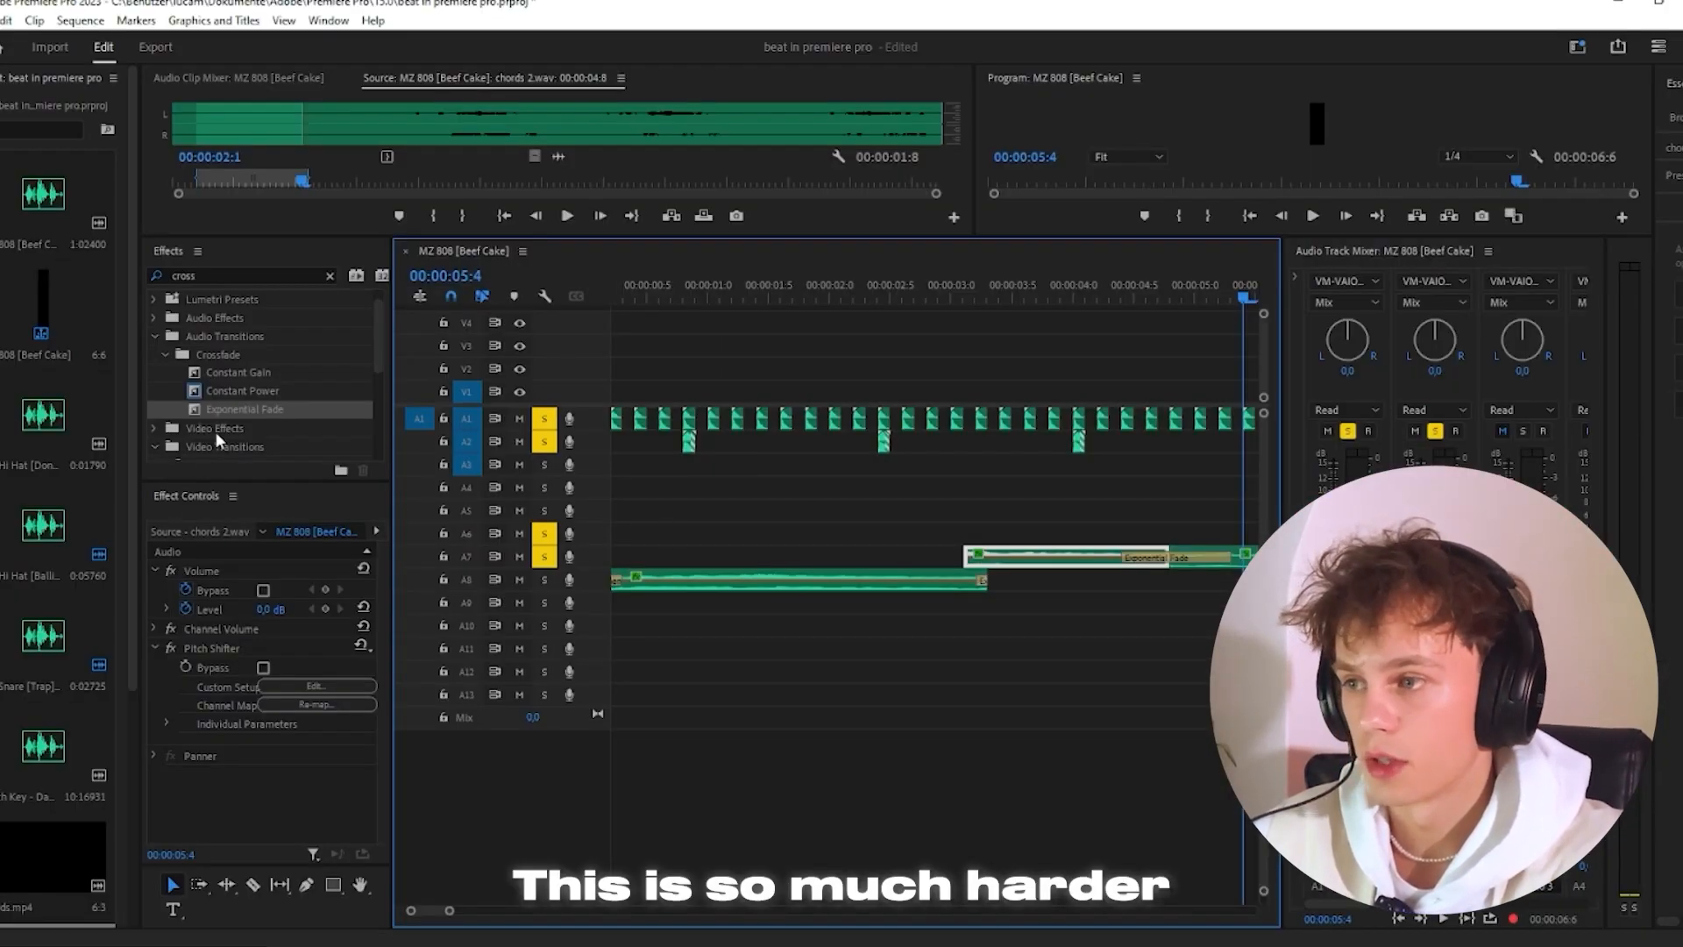
left_click_drag(230, 411, 619, 464)
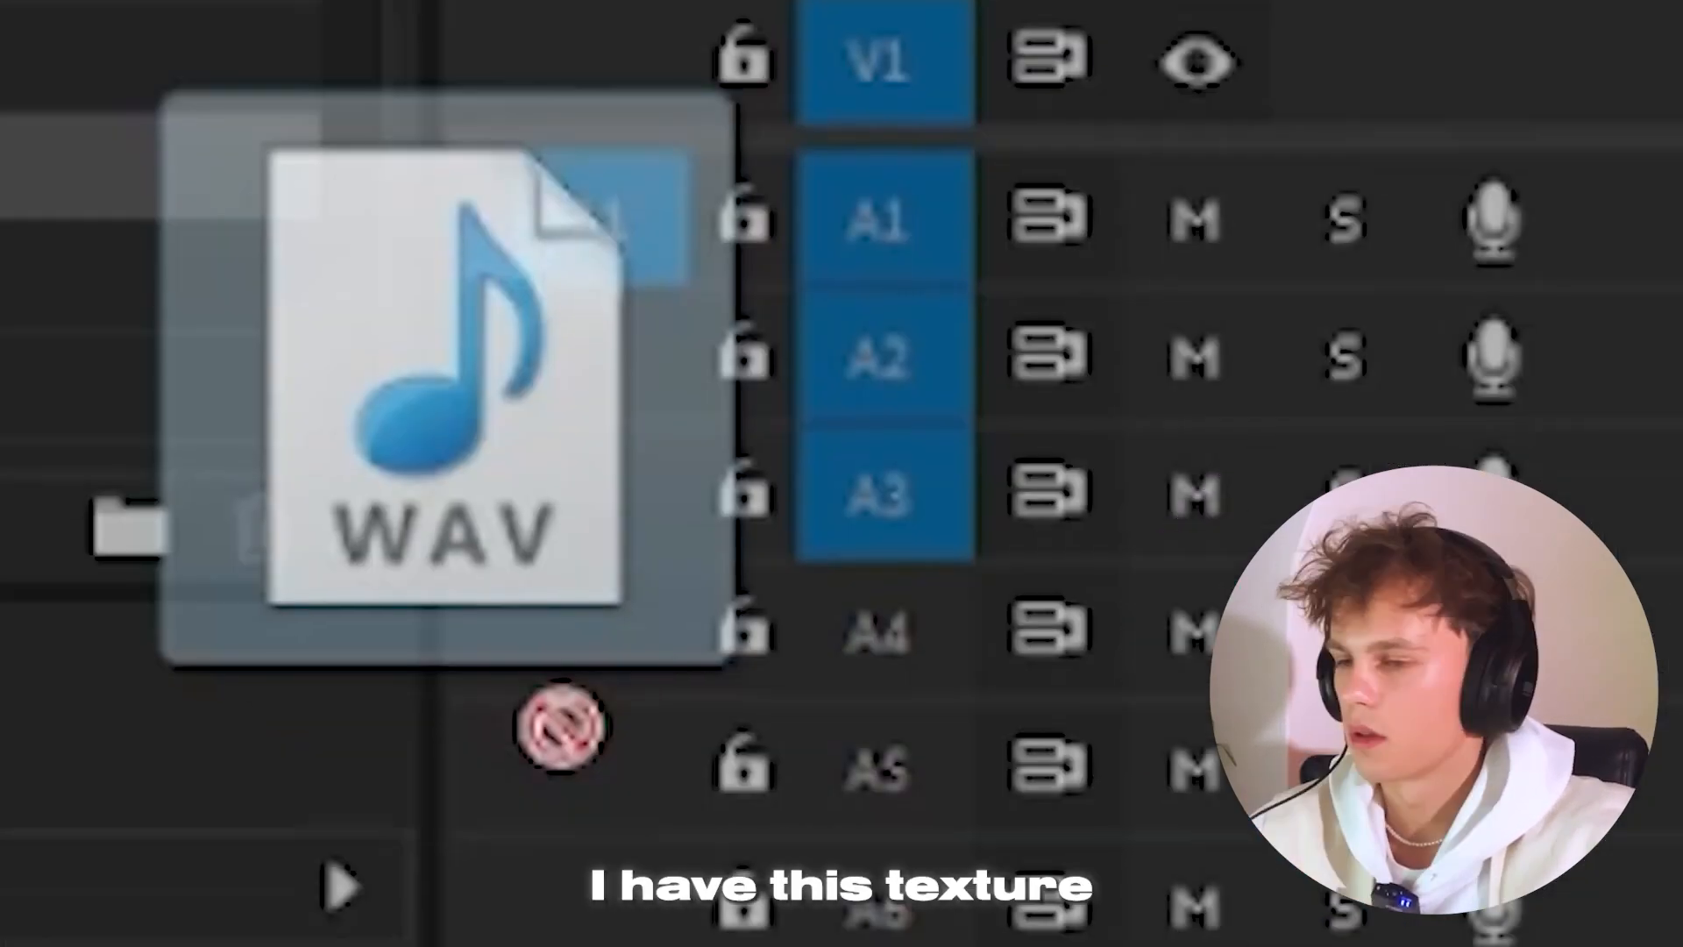
Import the vocal keys WAV texture and place it at the start of track A10 beneath the chords.
left_click_drag(350, 498, 688, 645)
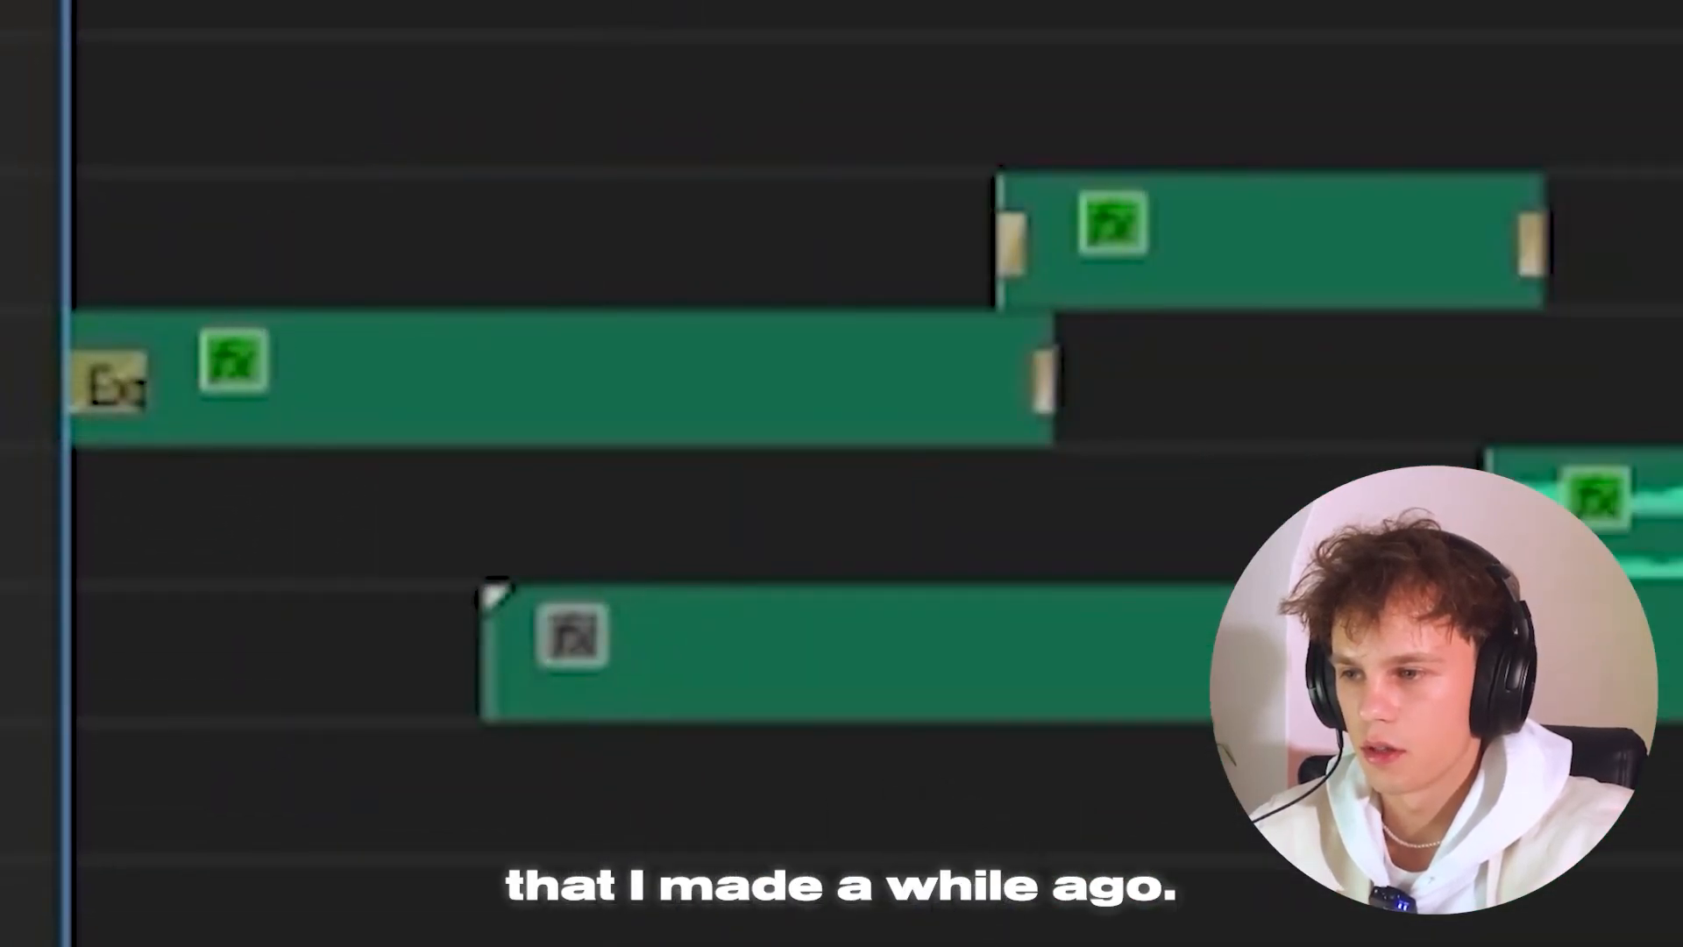
scroll(1056, 456, "up", 3)
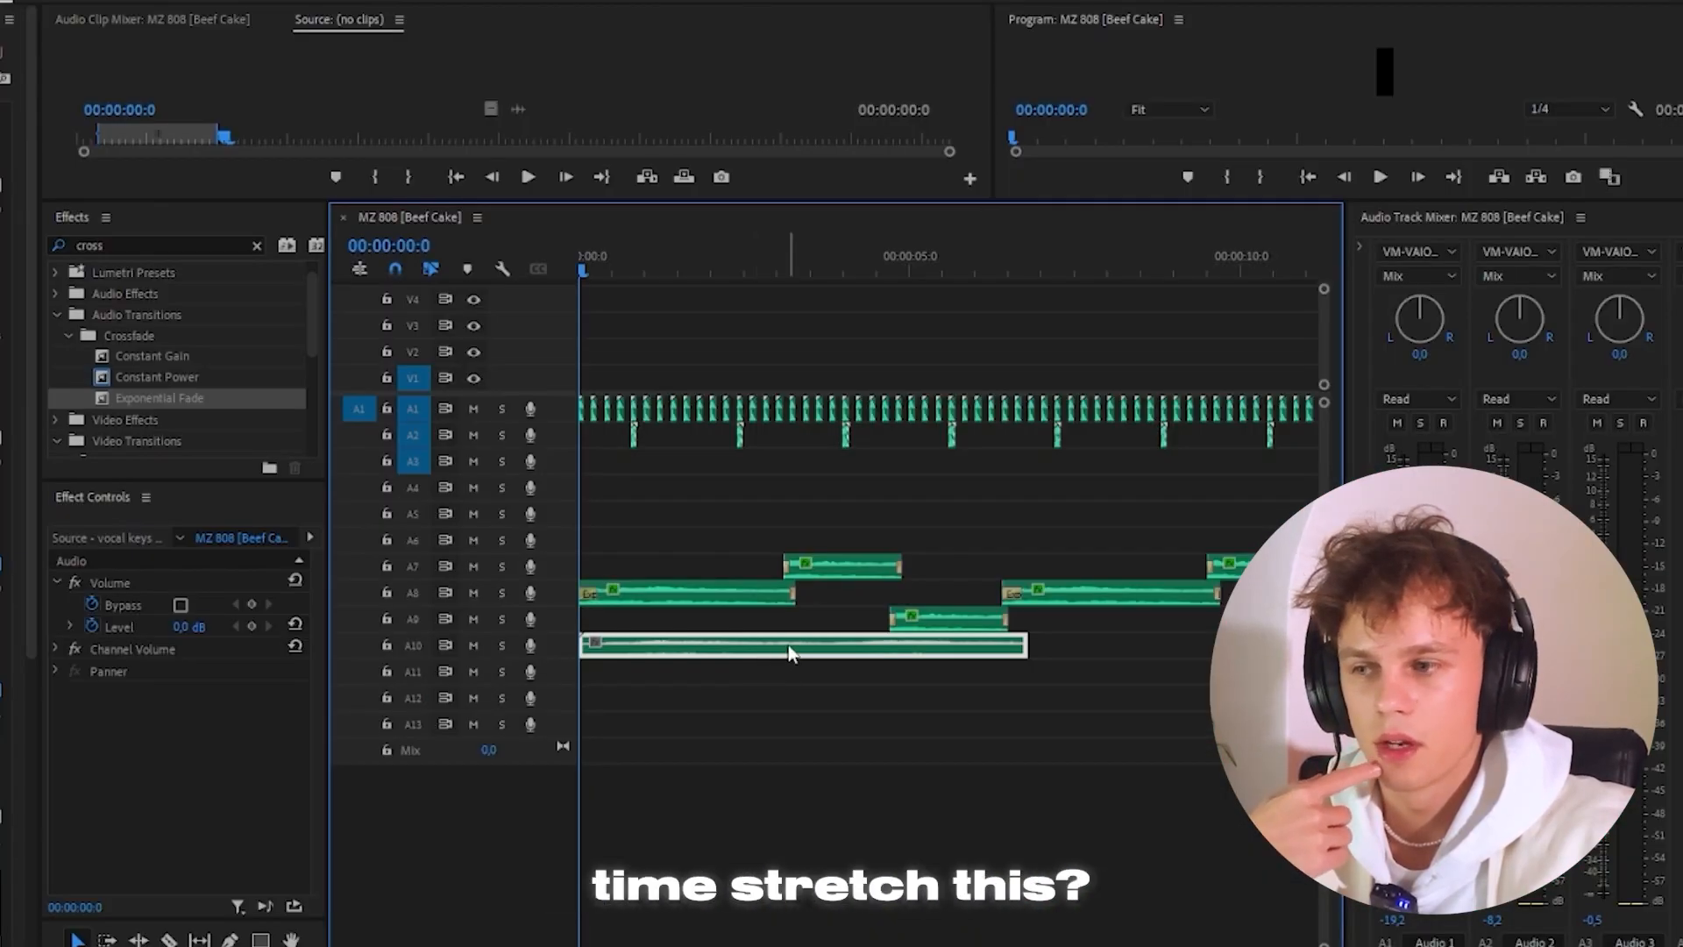
scroll(893, 291, "up", 3)
Try a speed of 110% on the vocal keys clip to match the length of the chord loop.
left_click_drag(943, 263, 980, 278)
right_click(1028, 646)
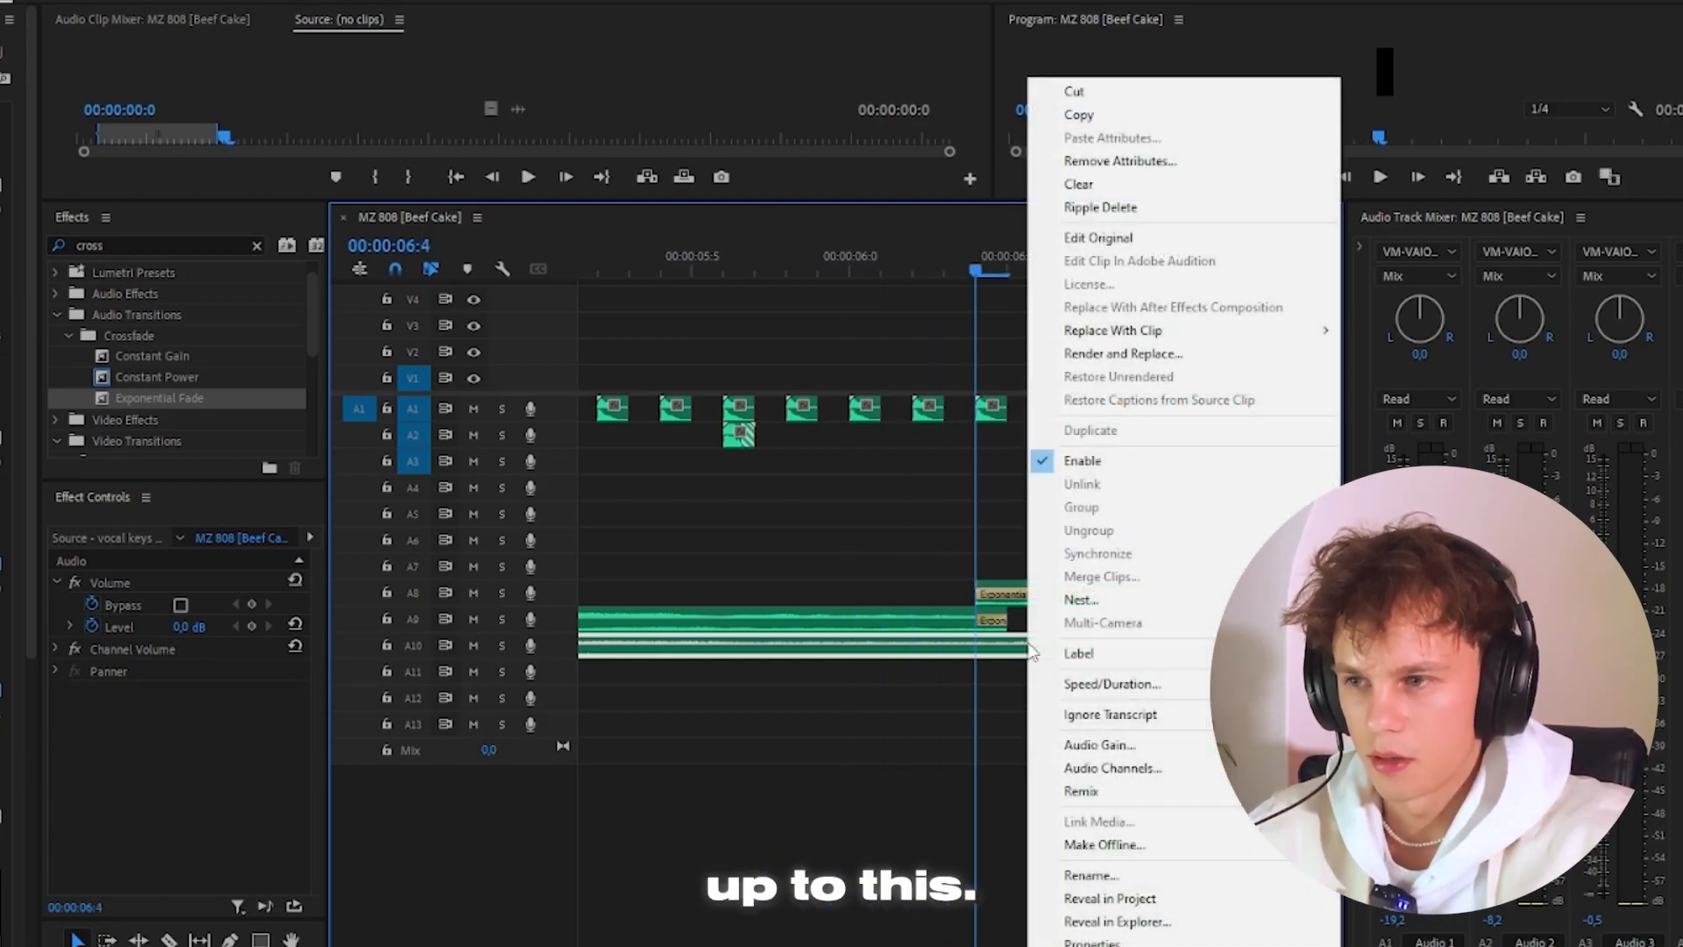
left_click(1078, 668)
left_click_drag(1259, 219, 650, 0)
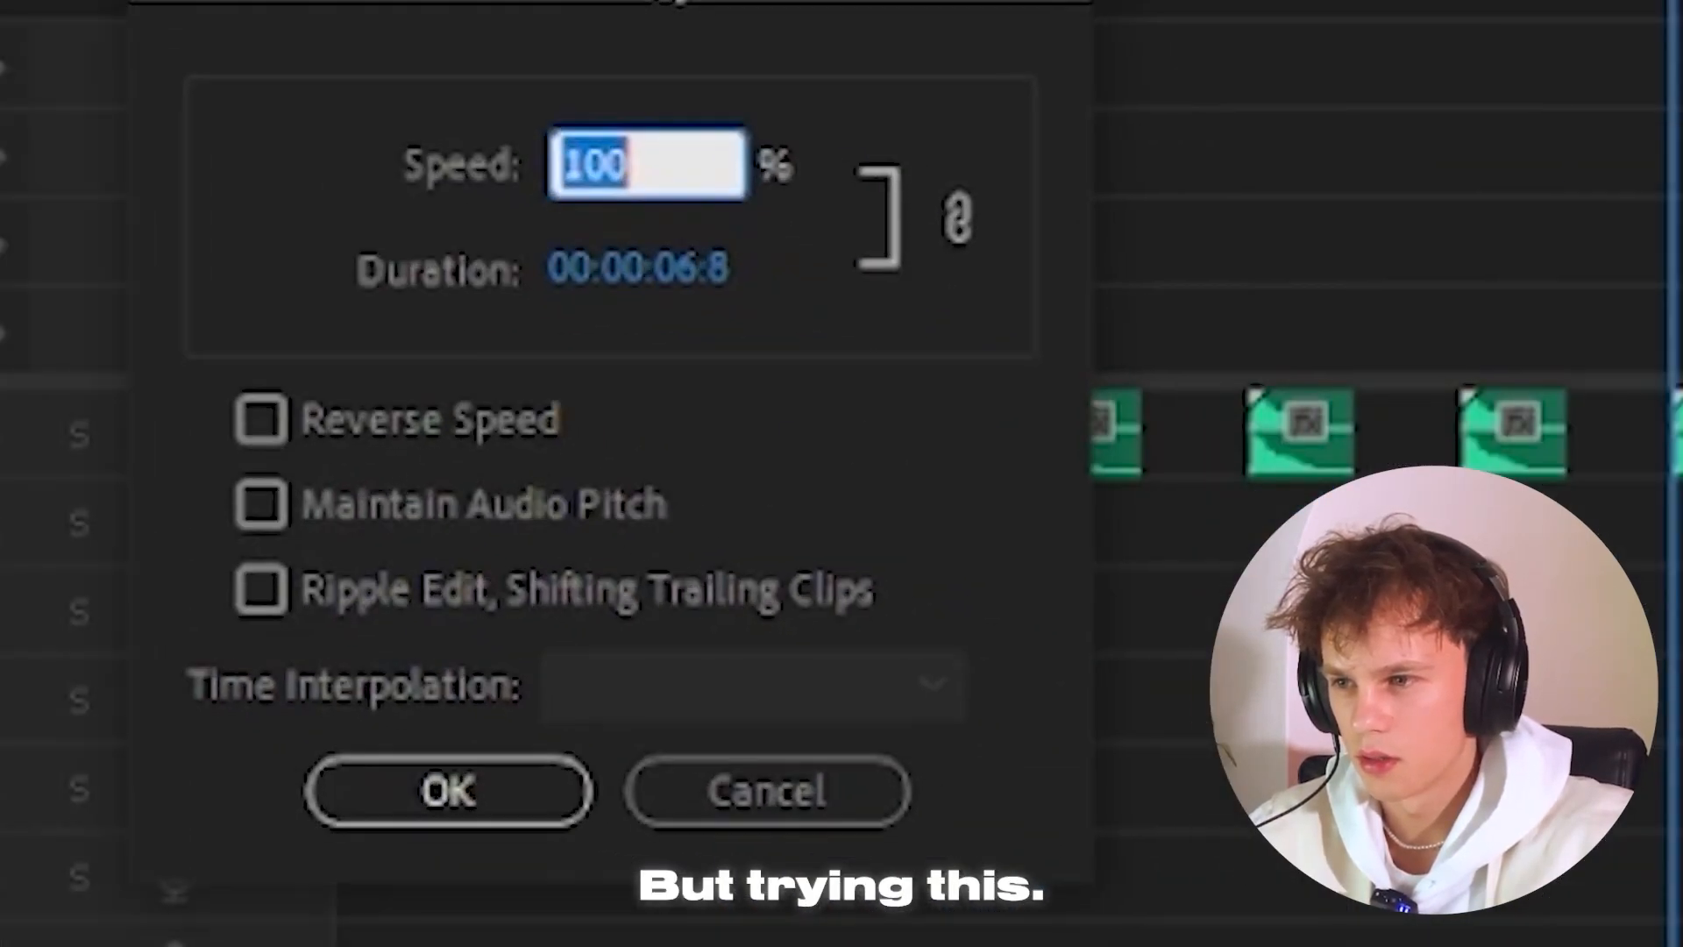
type("110")
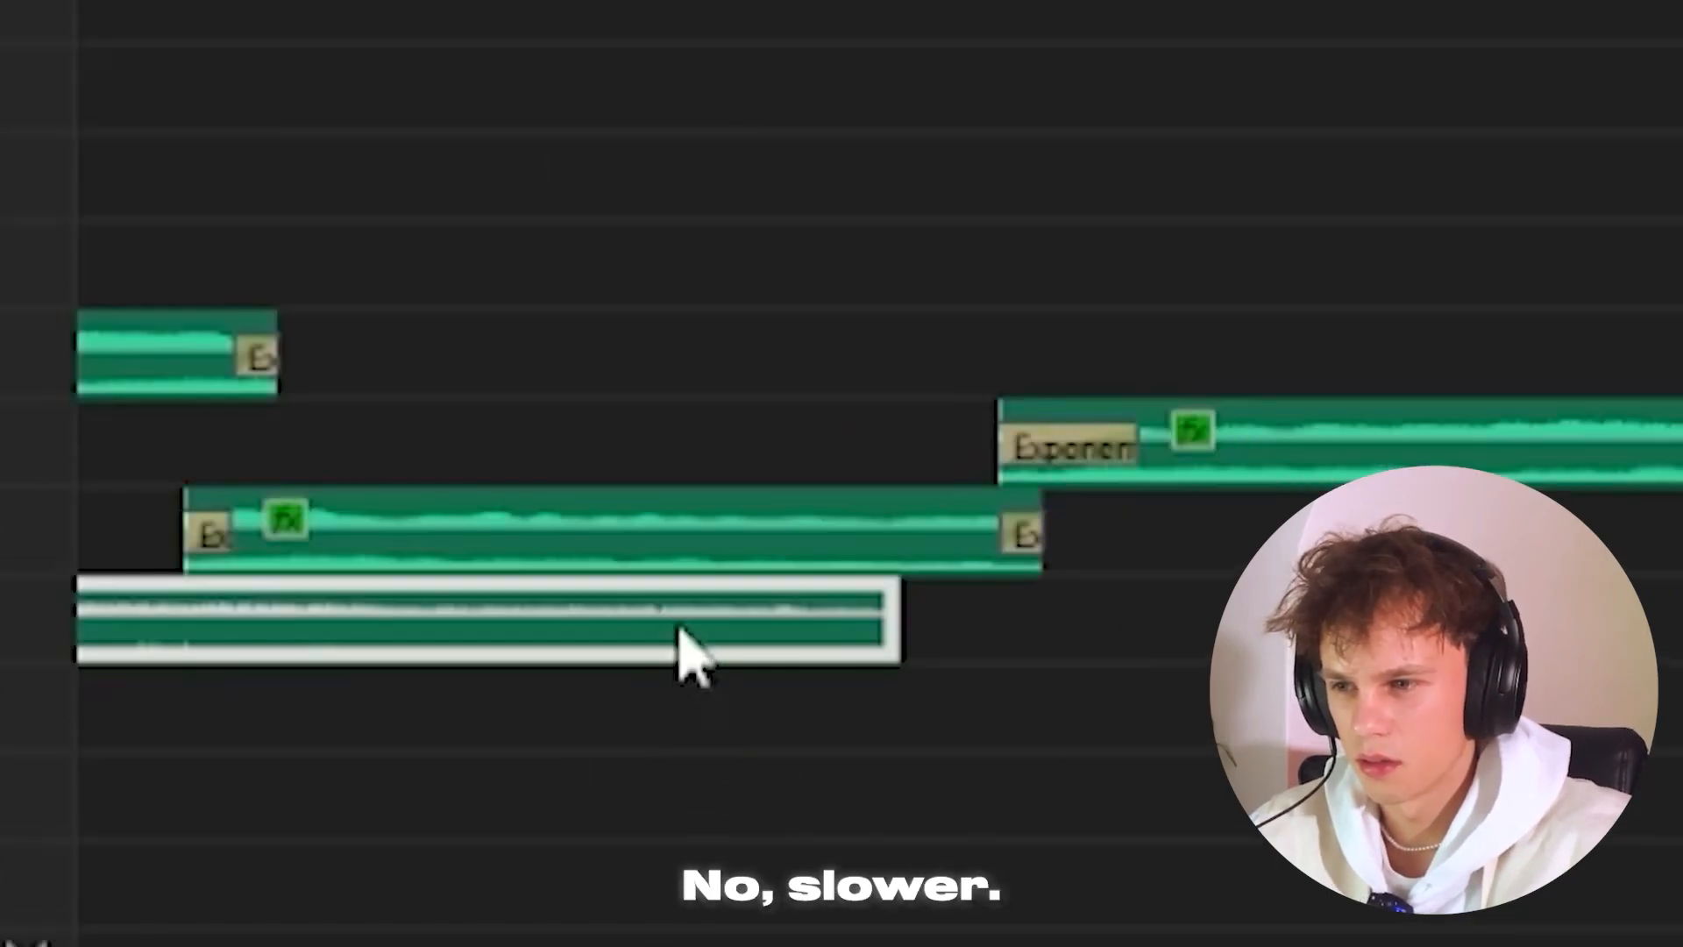
Set the vocal keys clip's speed to 105% and add the Pitch Shifter effect to it.
right_click(687, 650)
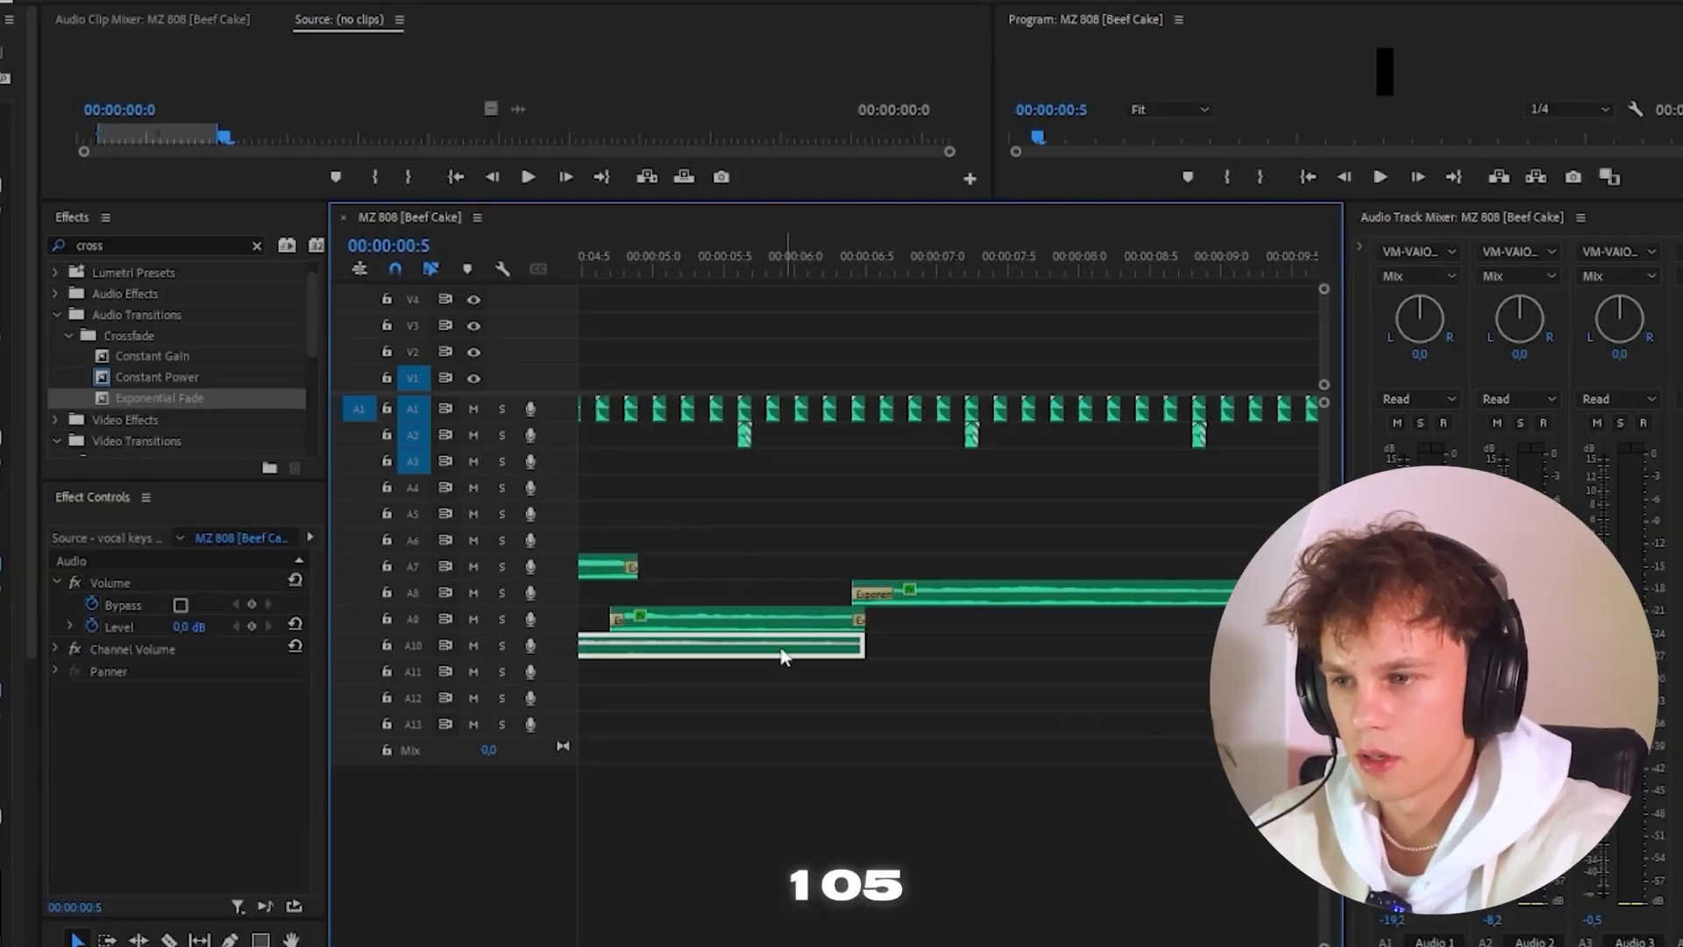
right_click(688, 658)
left_click(876, 683)
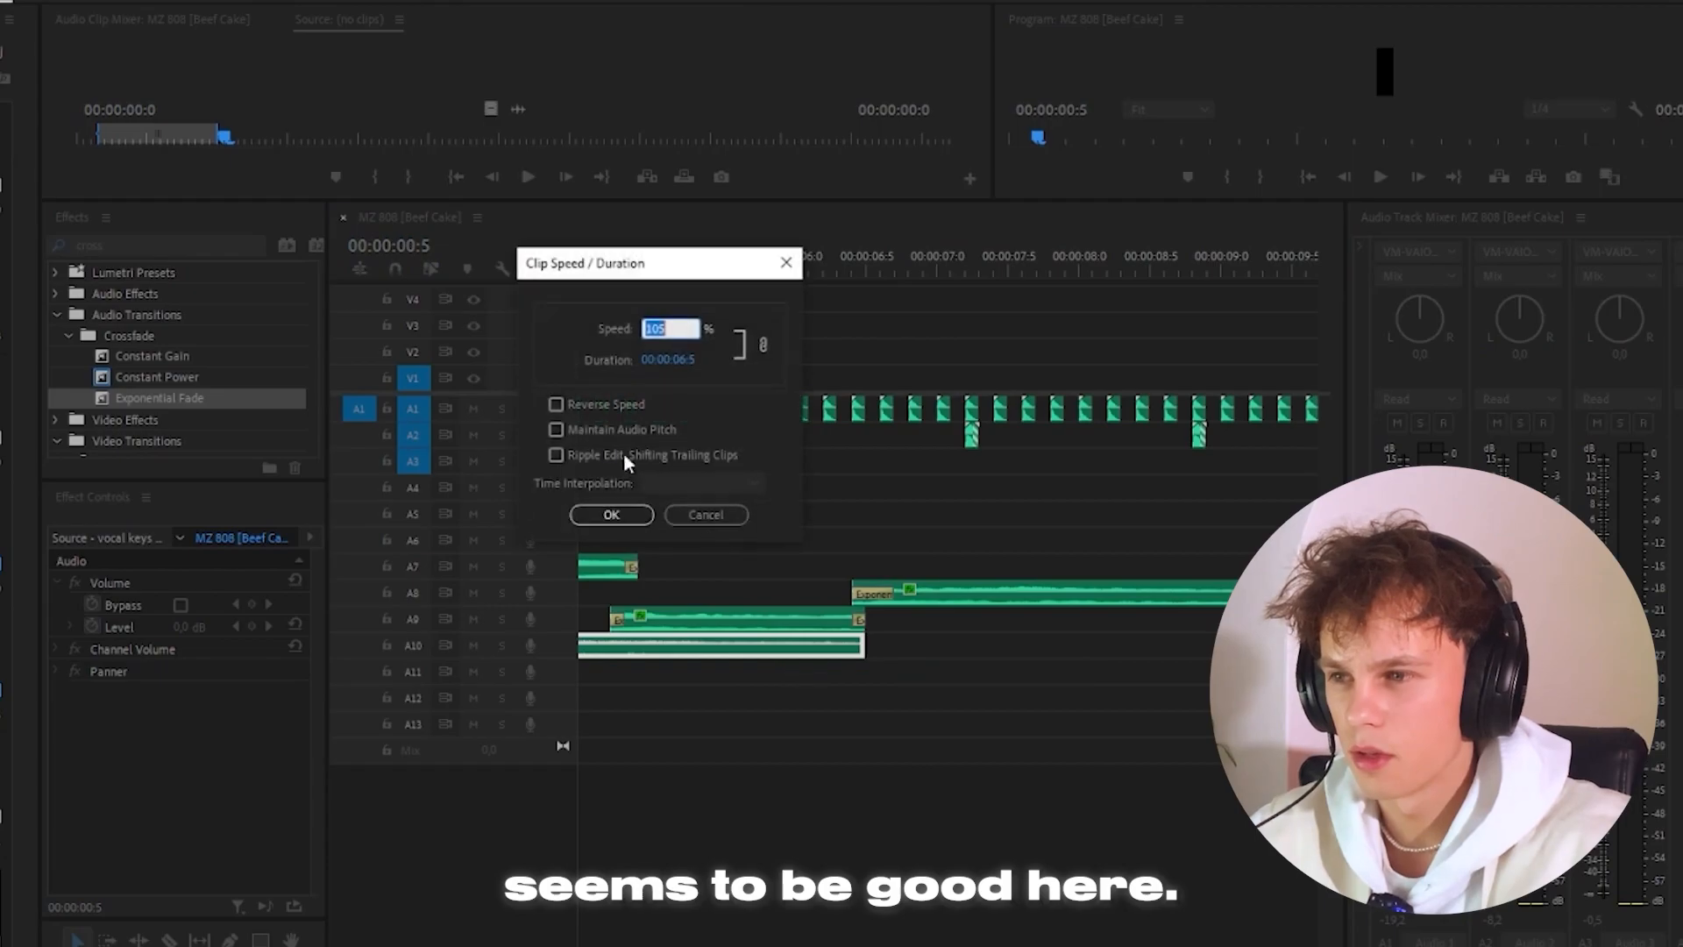
left_click(611, 515)
scroll(655, 665, "down", 3)
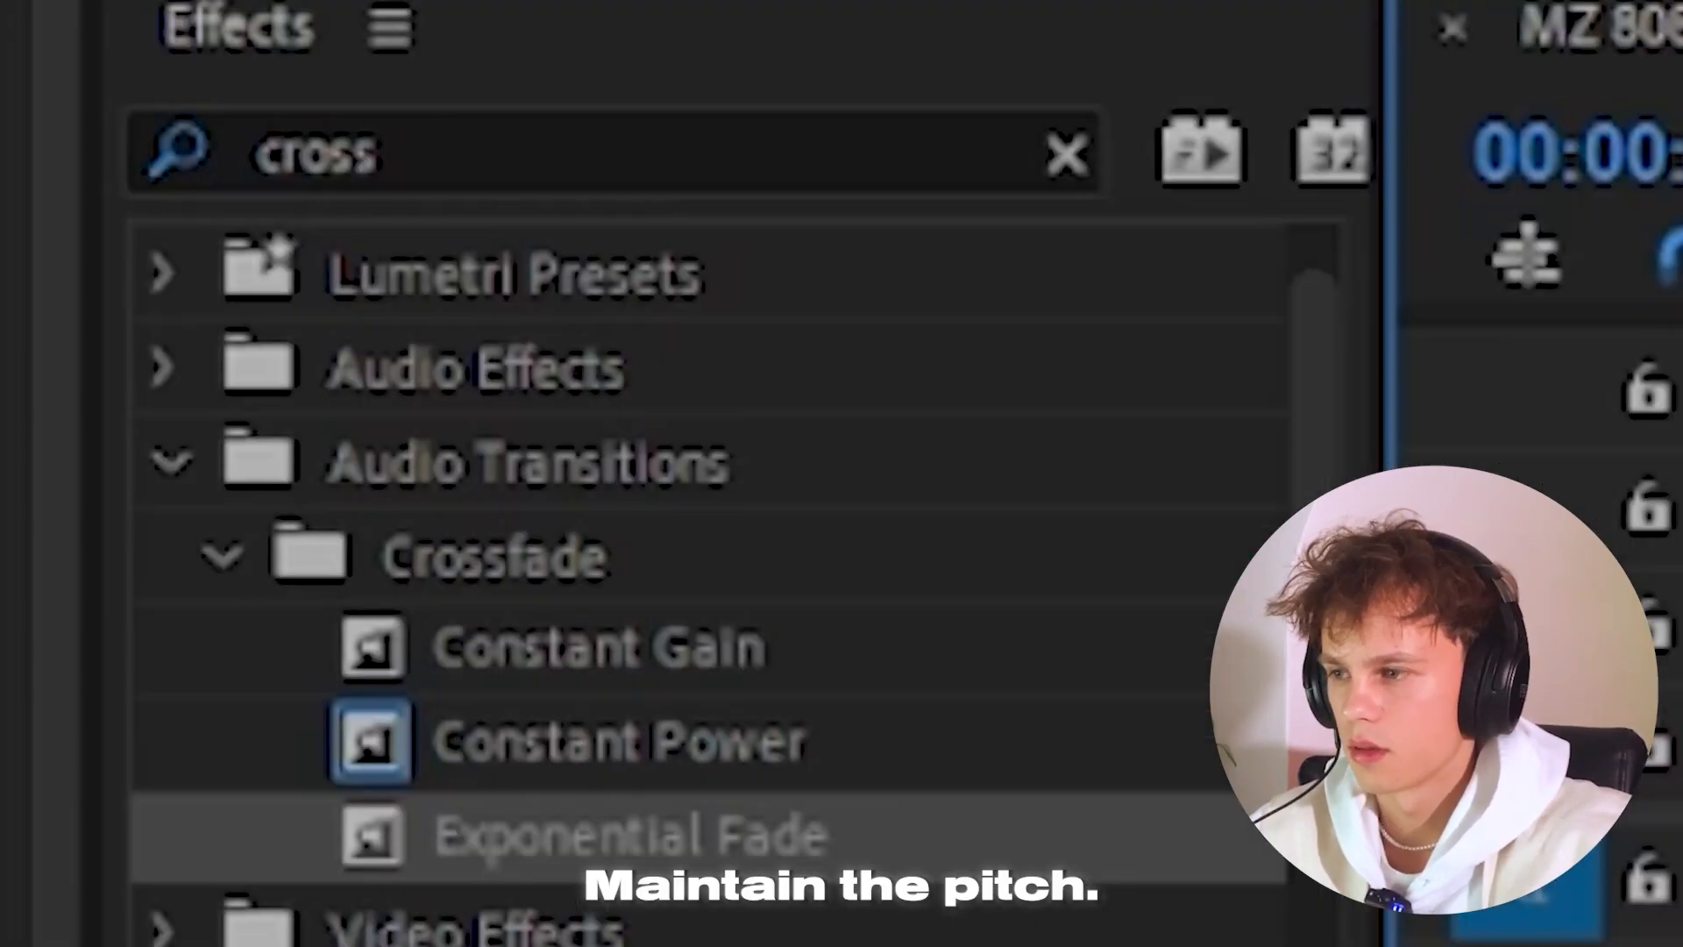
left_click(655, 149)
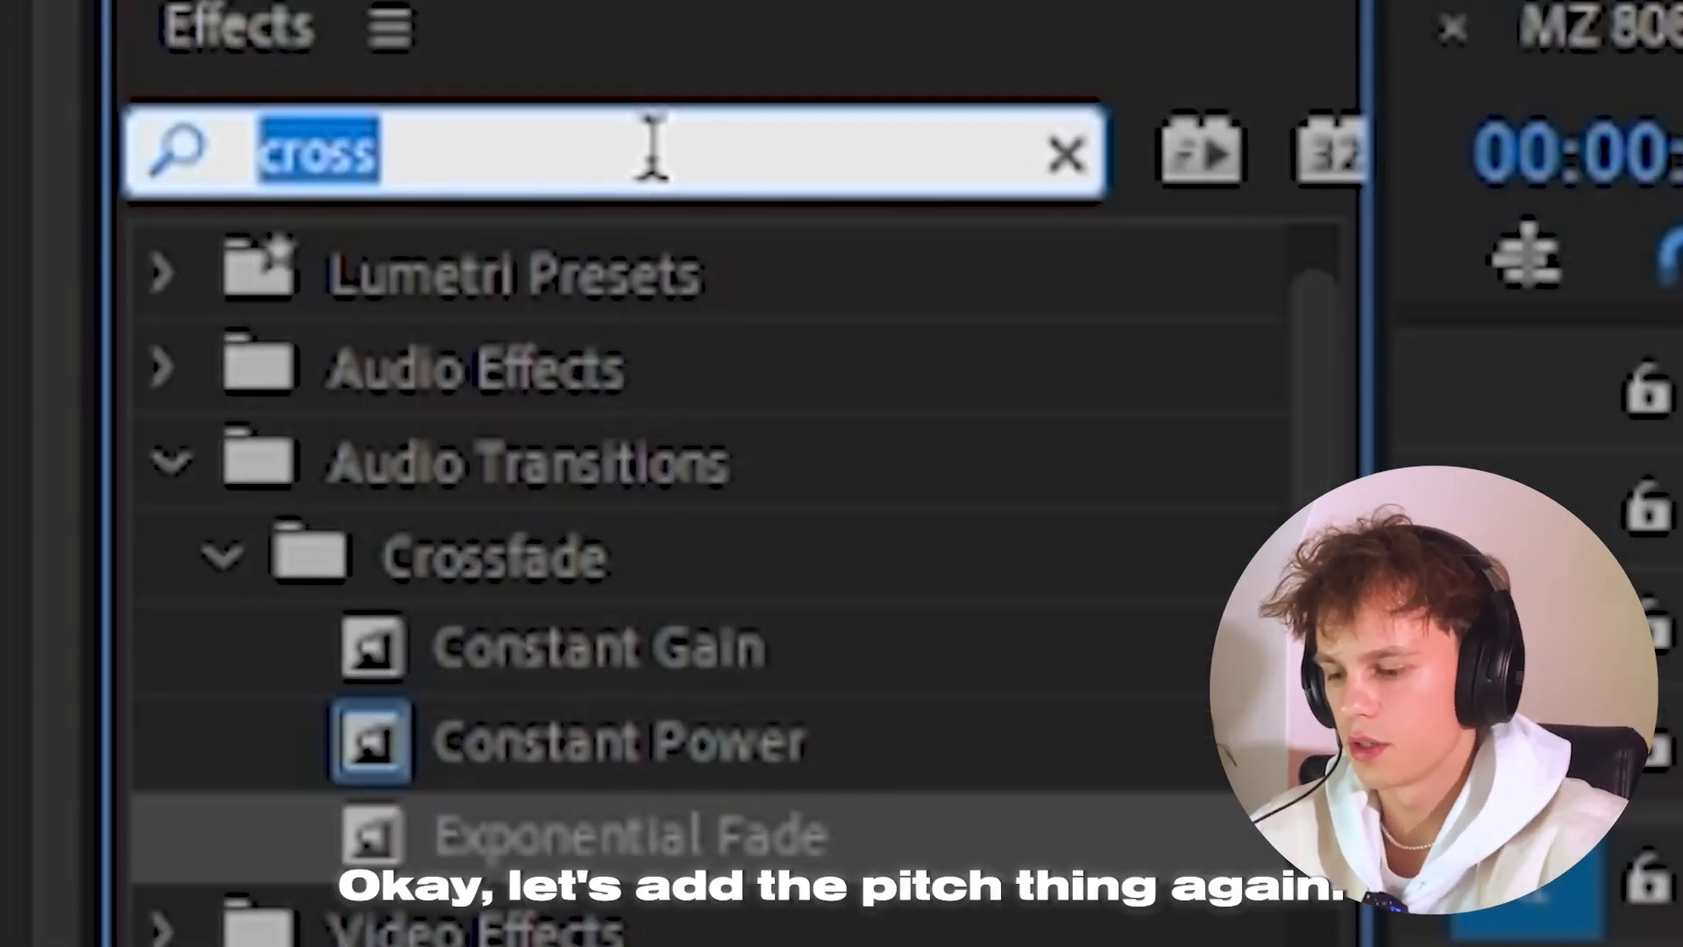
type("pitch")
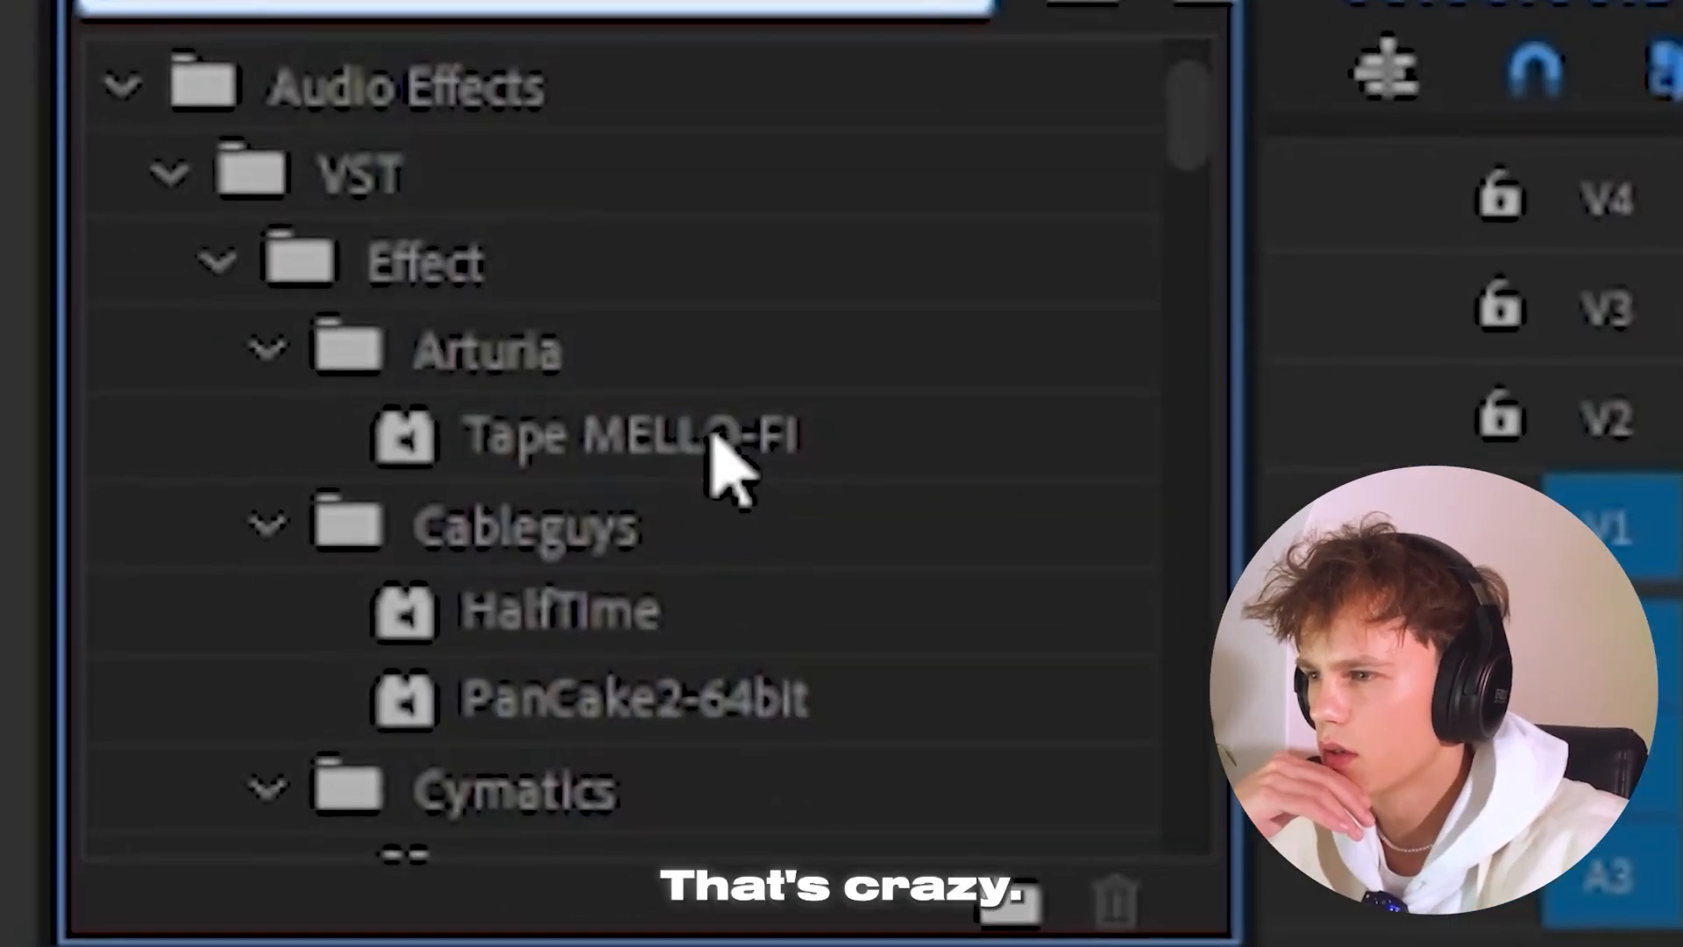
Try the Arturia Tape MELLO-FI effect on the vocal keys clip and remove it again.
left_click(721, 451)
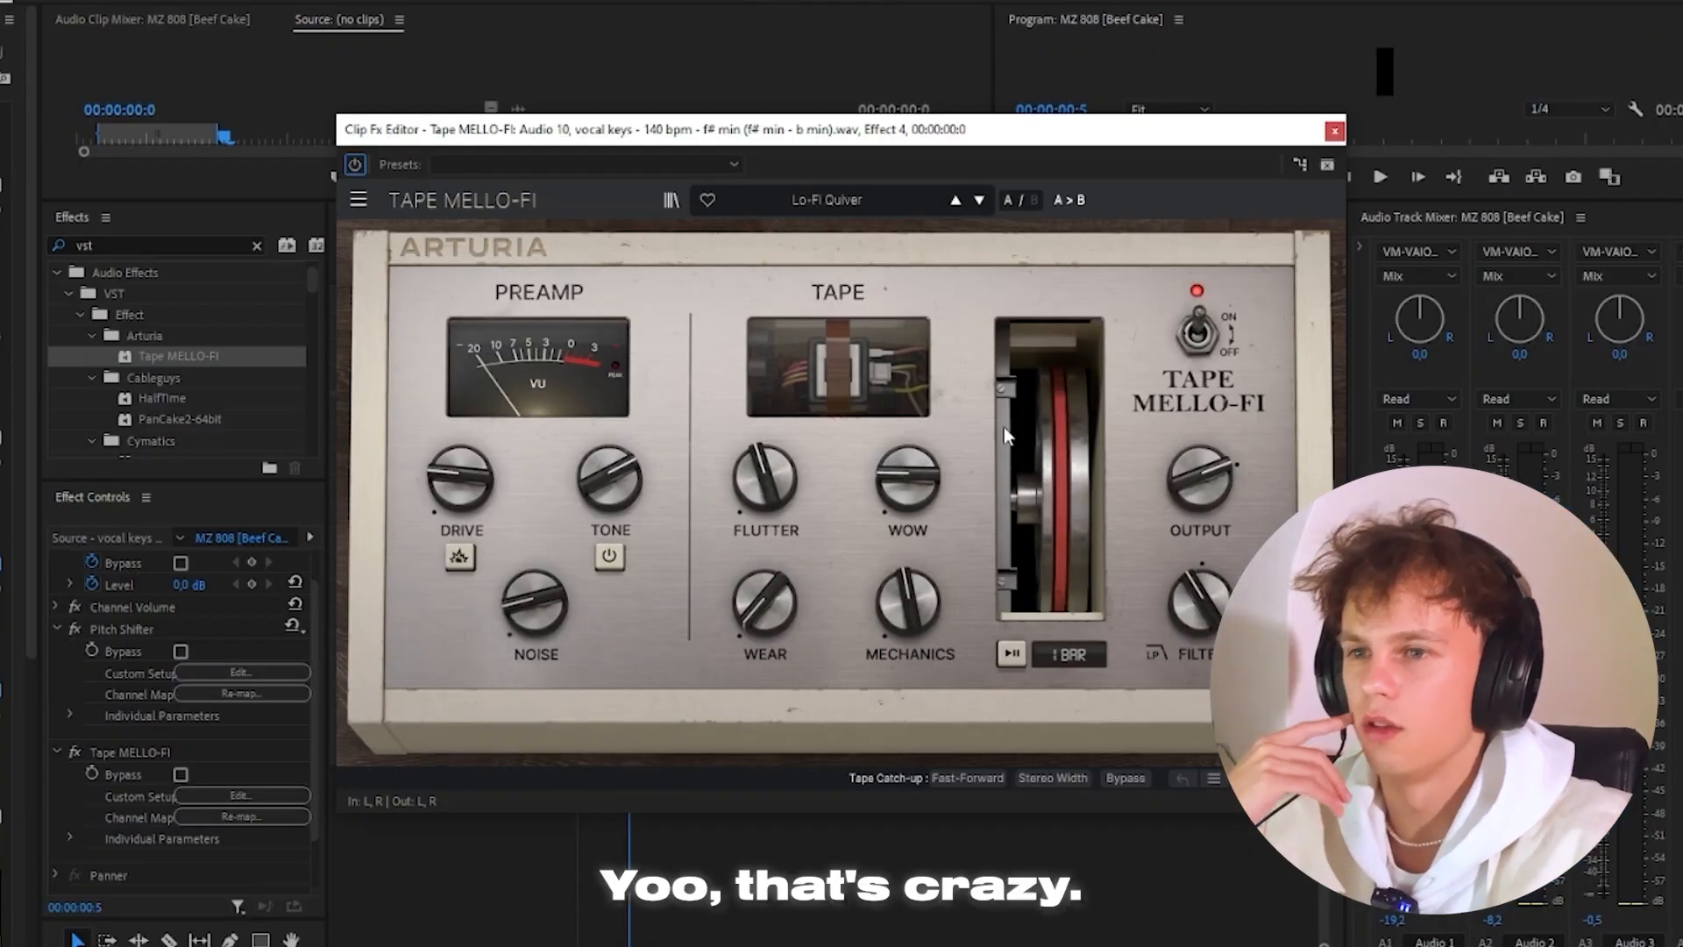
left_click(1334, 131)
left_click(128, 751)
key("Delete")
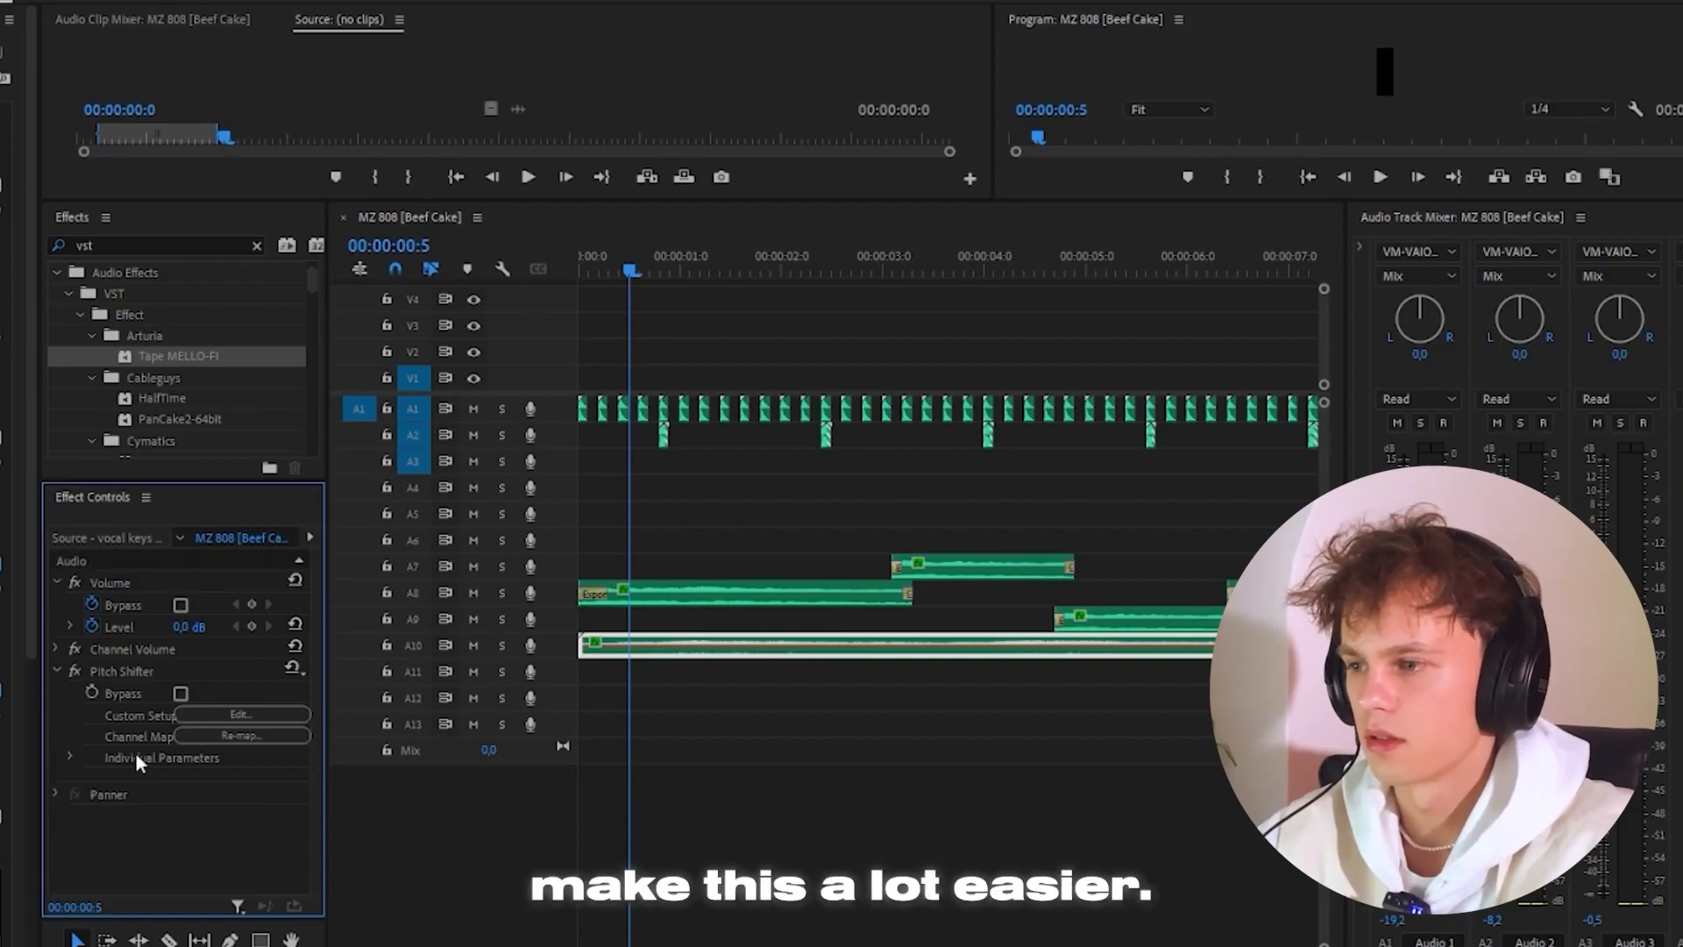
Cut the vocal keys clip on track A10 into shorter segments under the chords, with Exponential Fade on the segments.
left_click(672, 745)
left_click(668, 645)
key("minus")
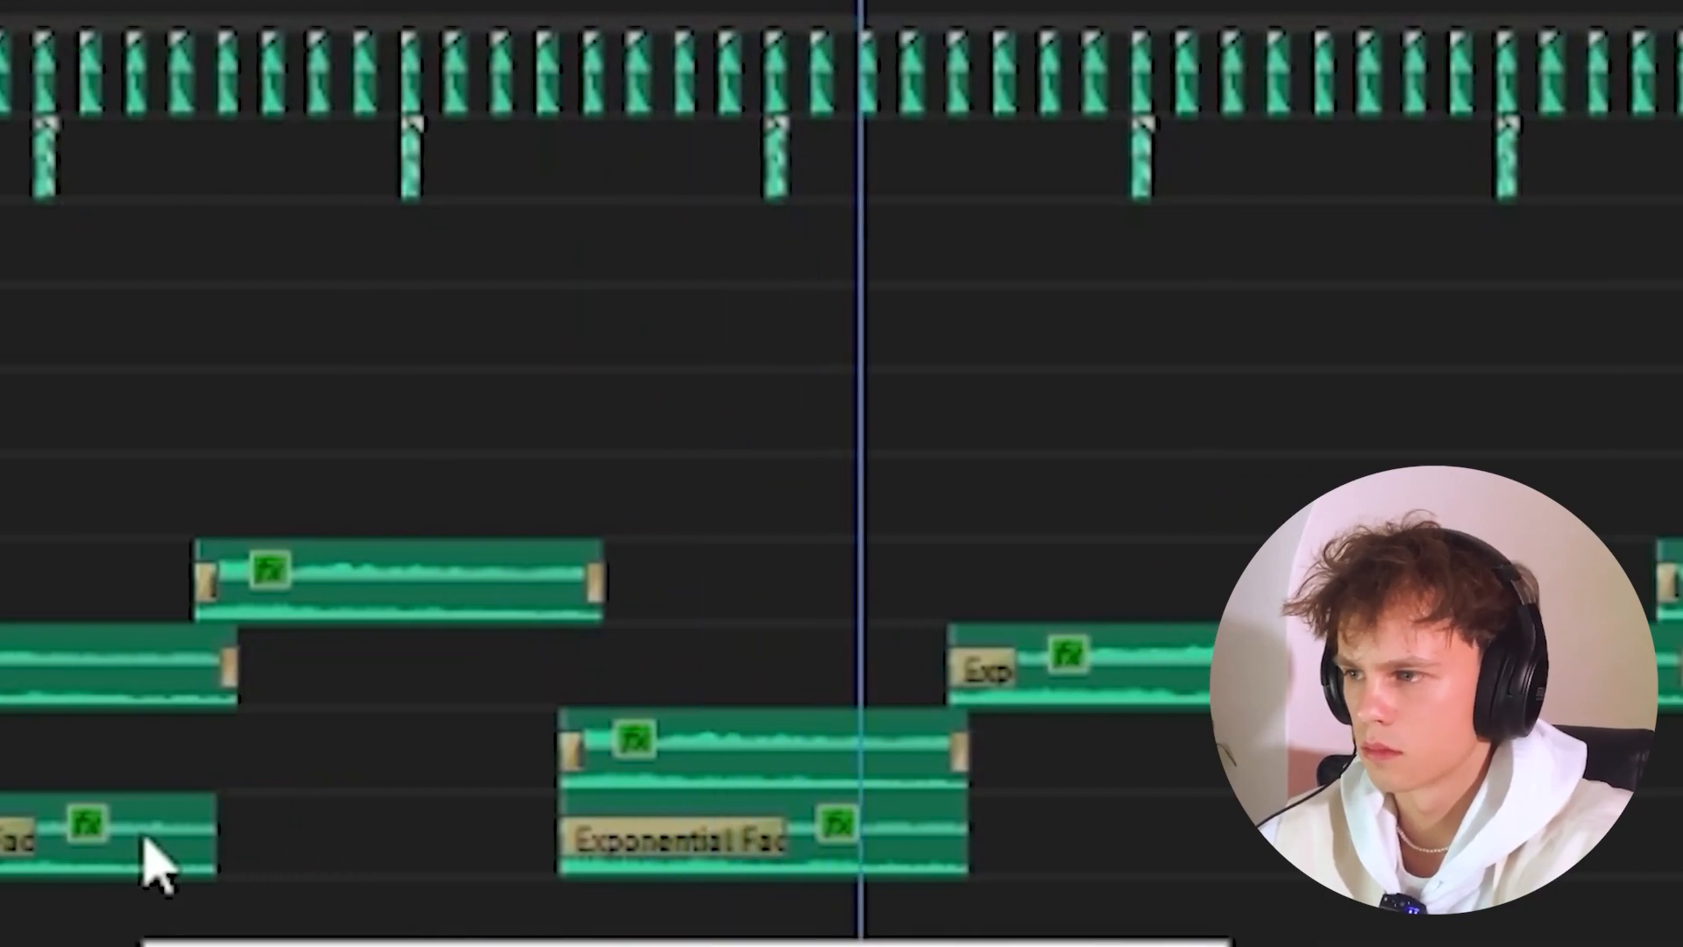
Apply the Soundtoys Crystallizer effect to the first faded vocal keys segment, open its editor and play the result.
type("vst")
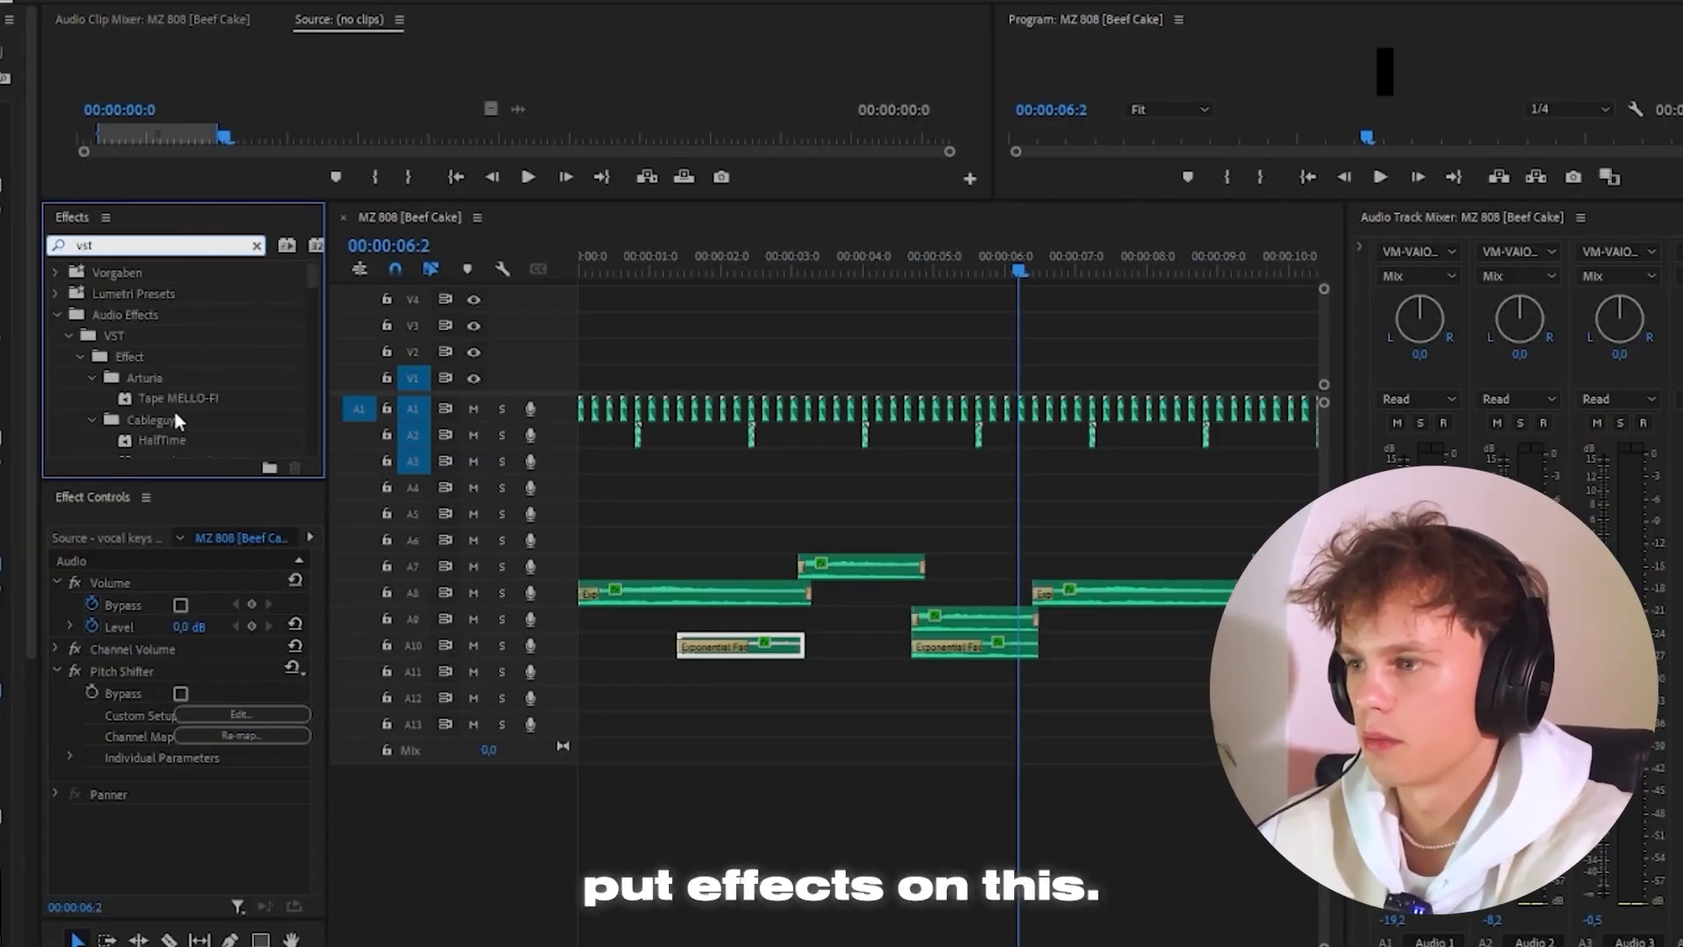
scroll(179, 438, "down", 5)
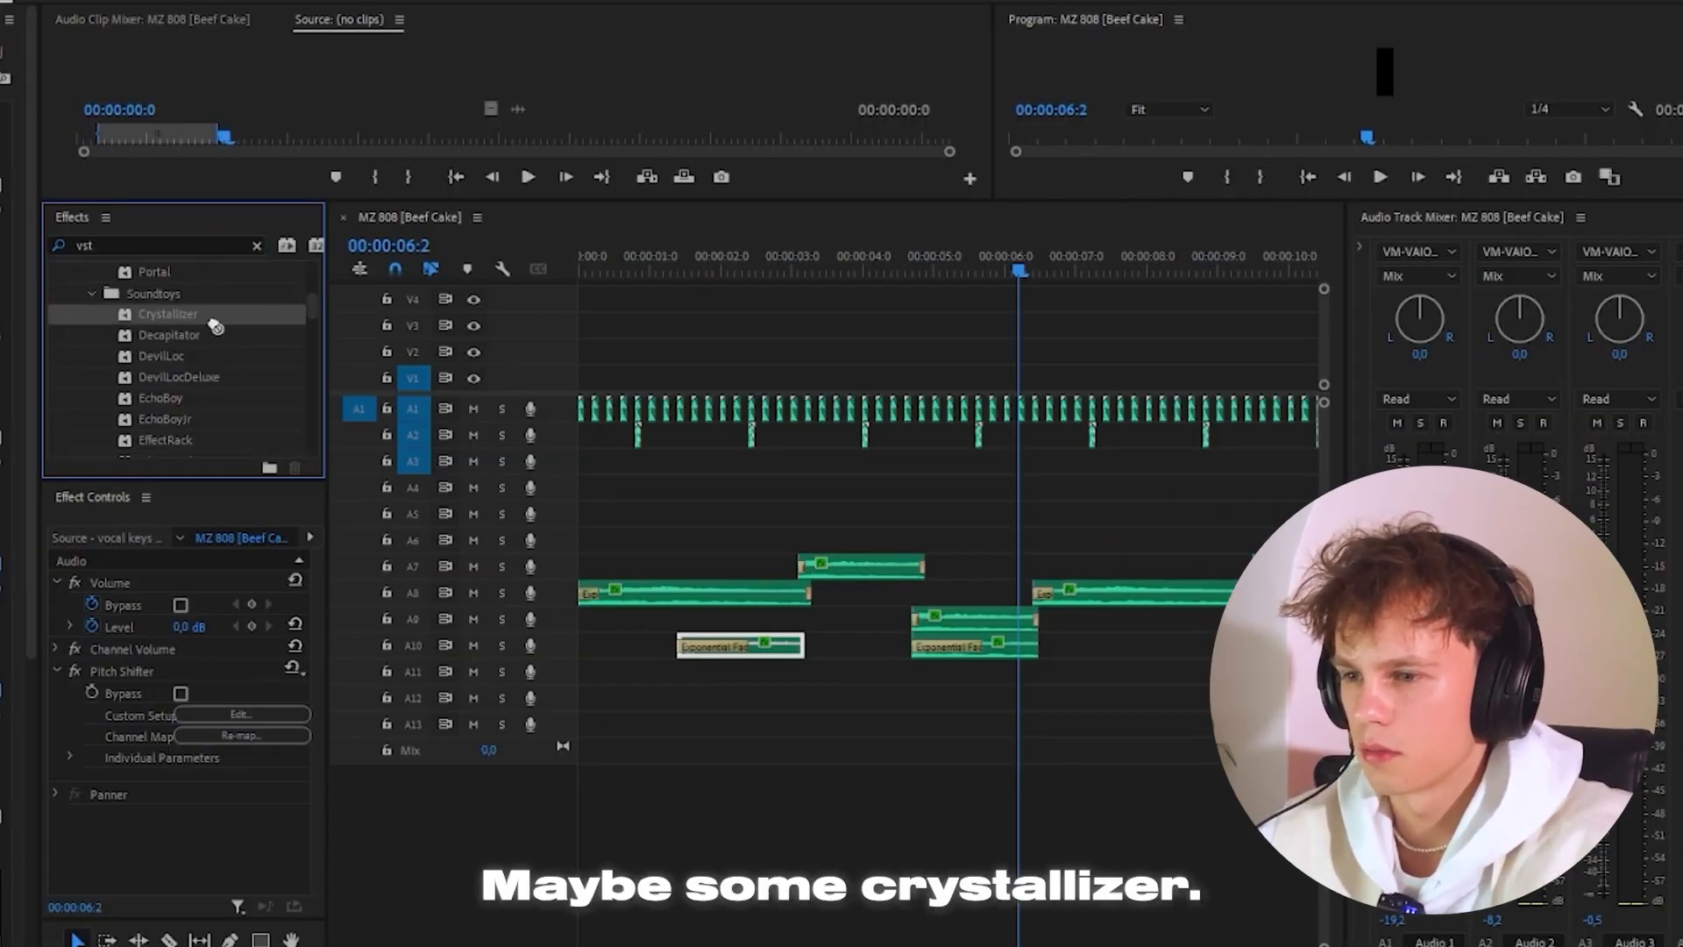
left_click_drag(793, 657, 789, 655)
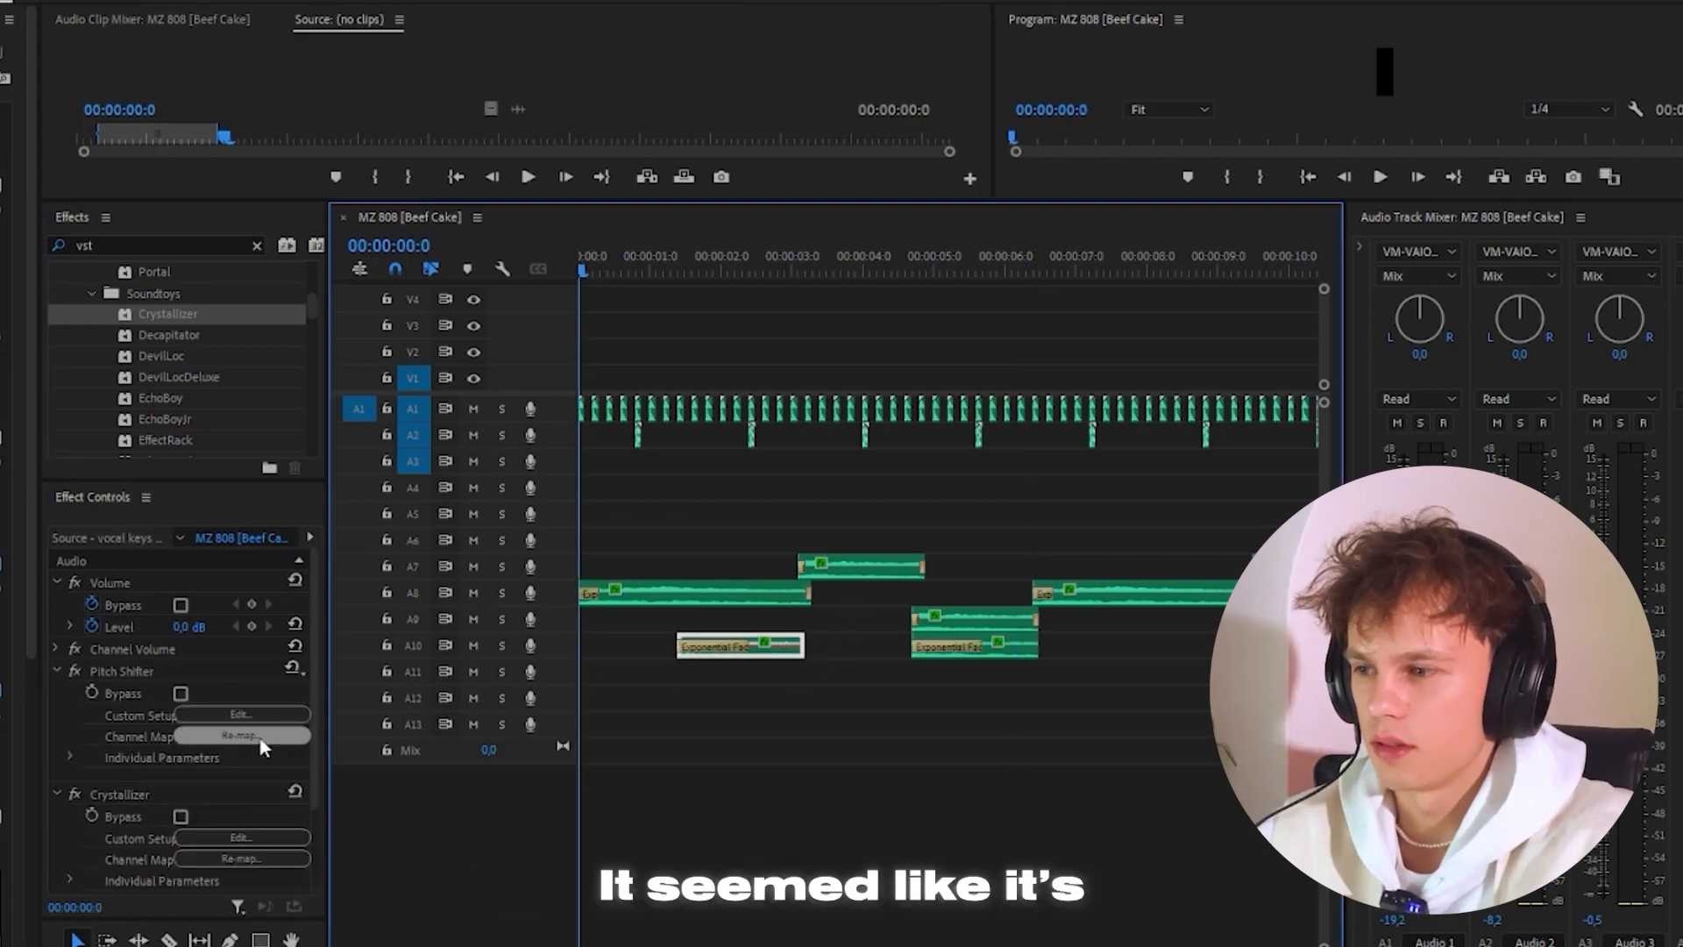
scroll(219, 754, "down", 1)
left_click(211, 796)
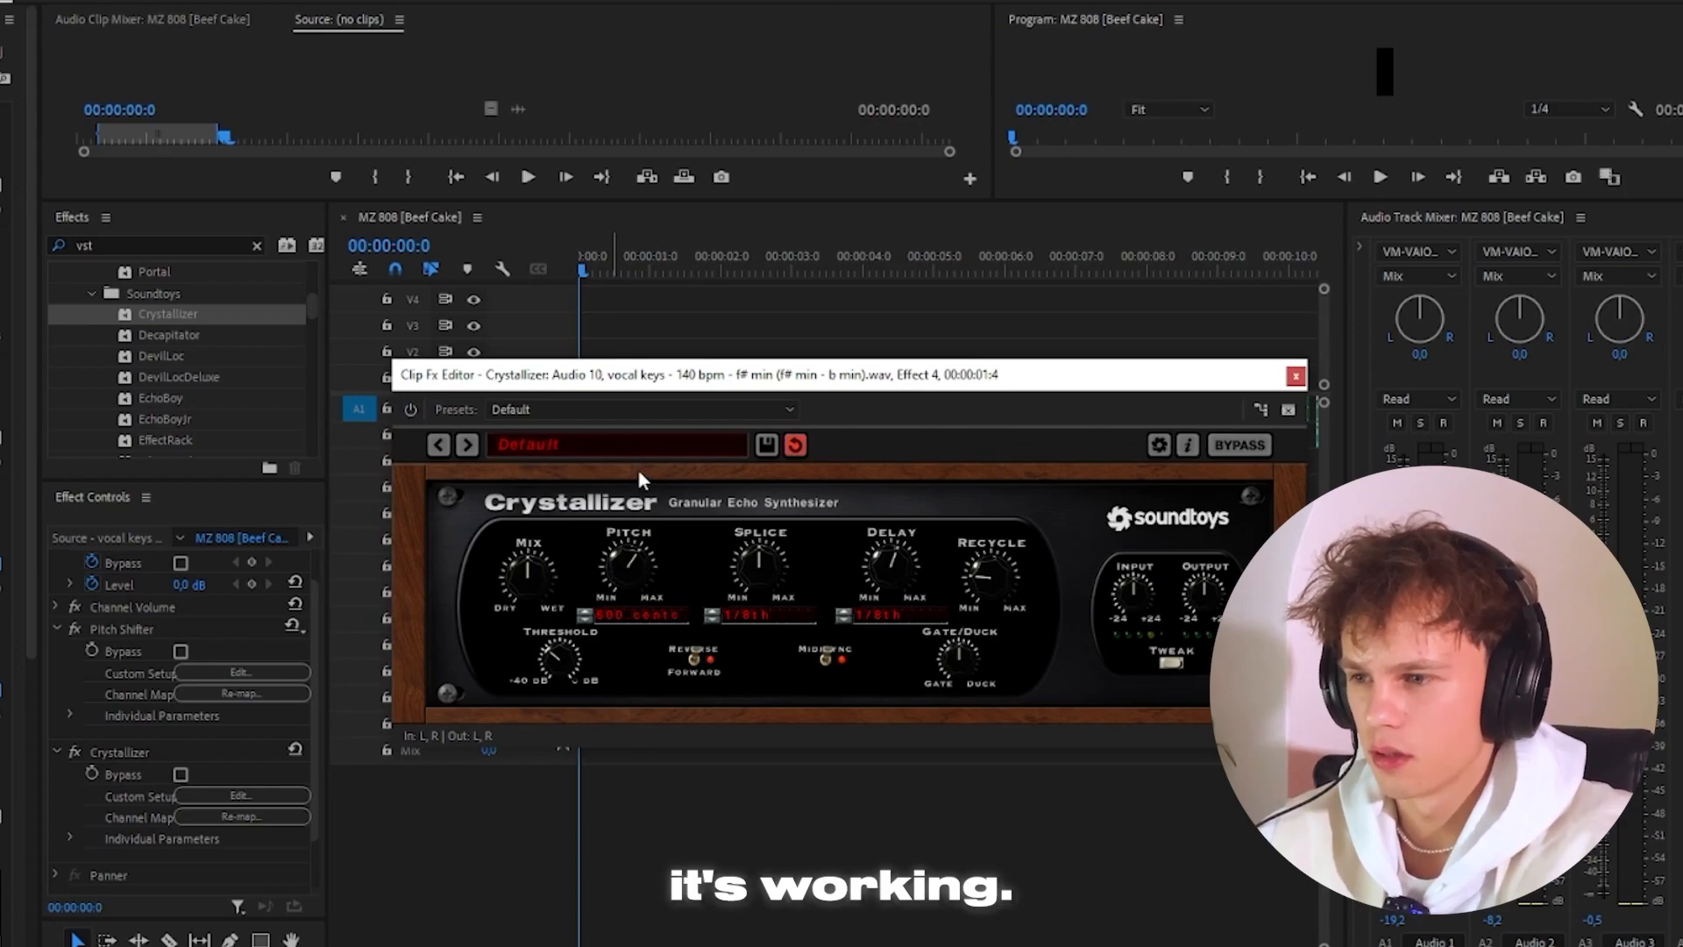
left_click_drag(962, 379, 1108, 317)
key("space")
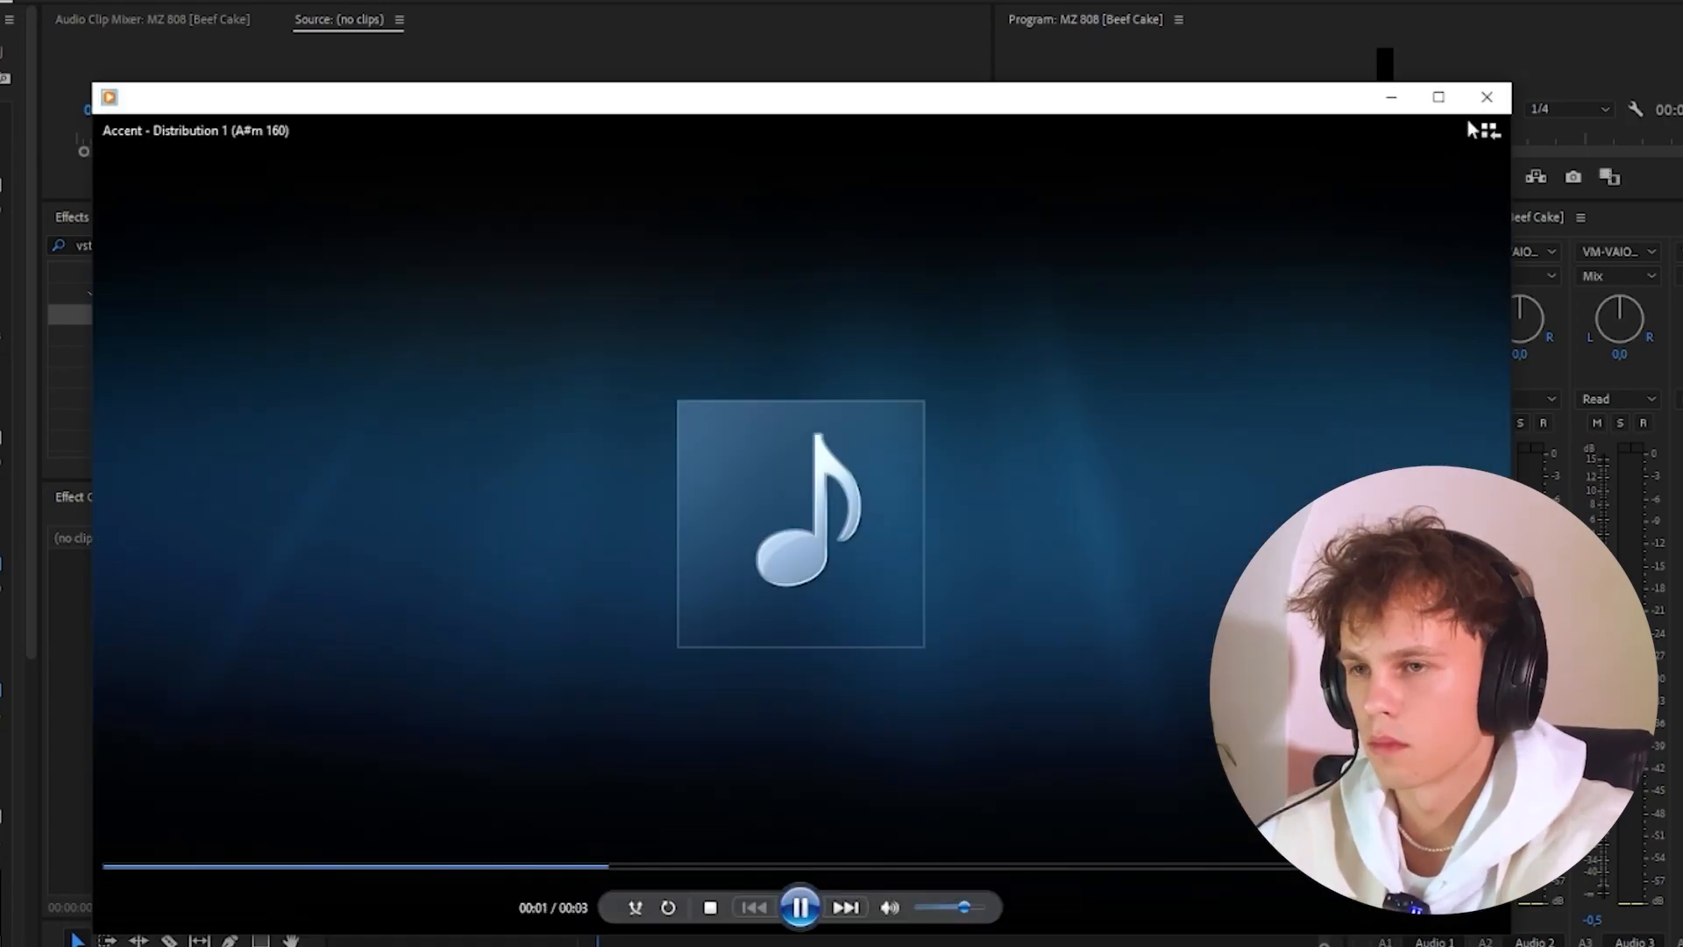
Audition the Accent - Distribution 1 sample and place it at the start of track A11.
left_click(1488, 98)
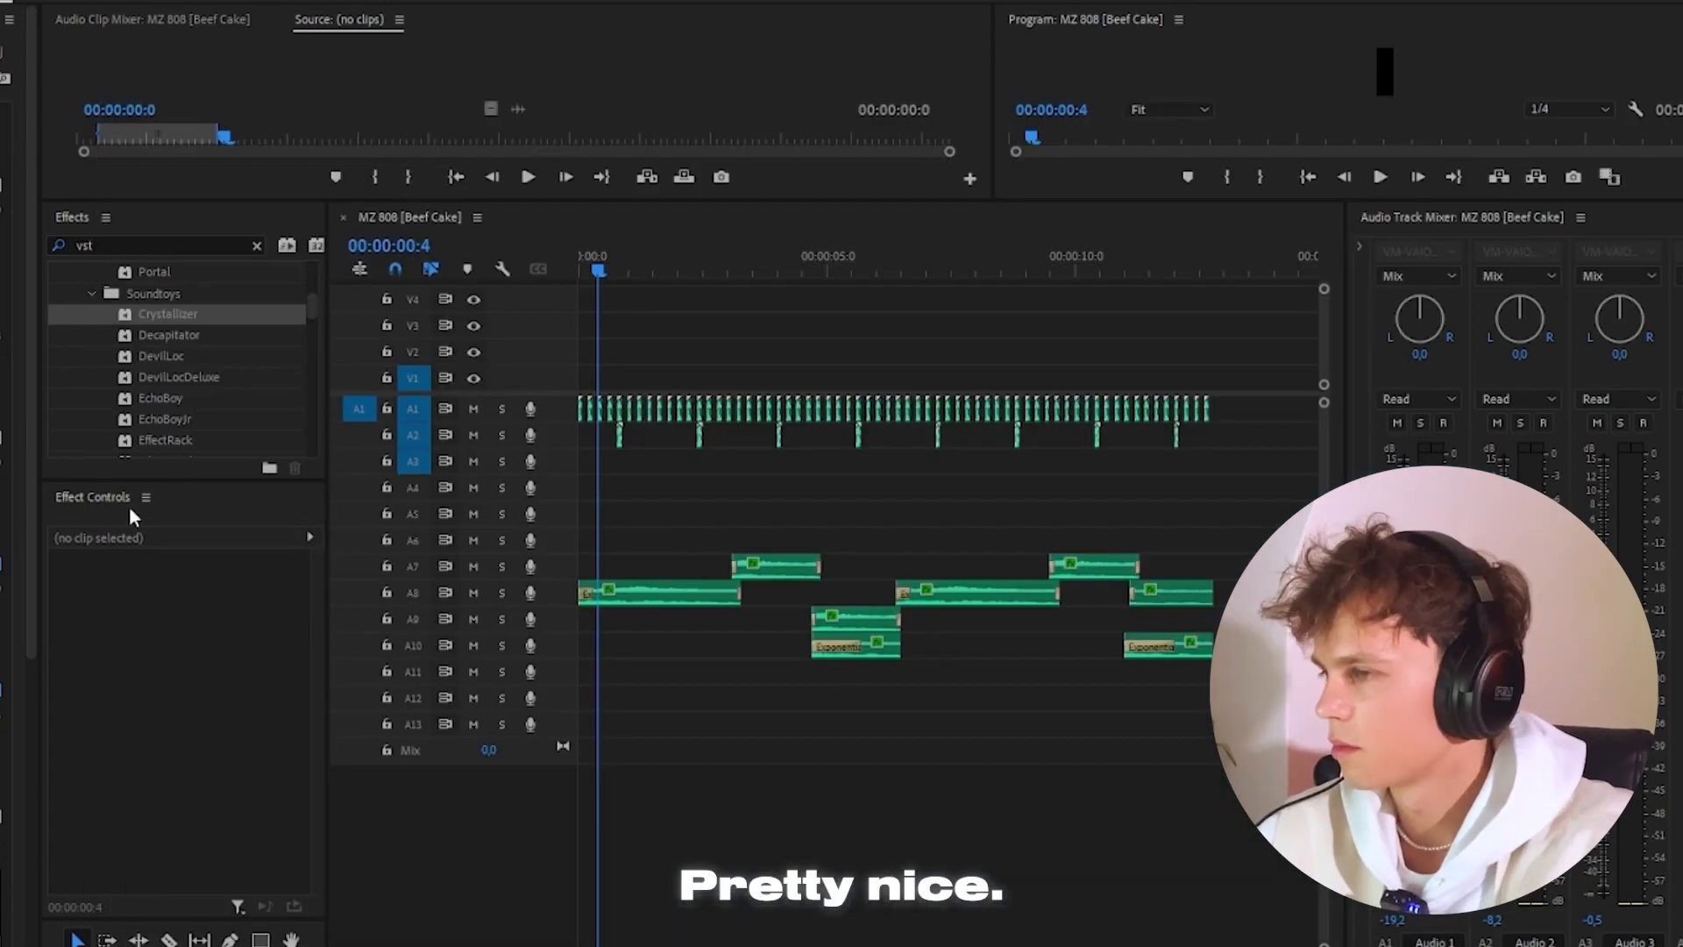
left_click_drag(129, 506, 650, 677)
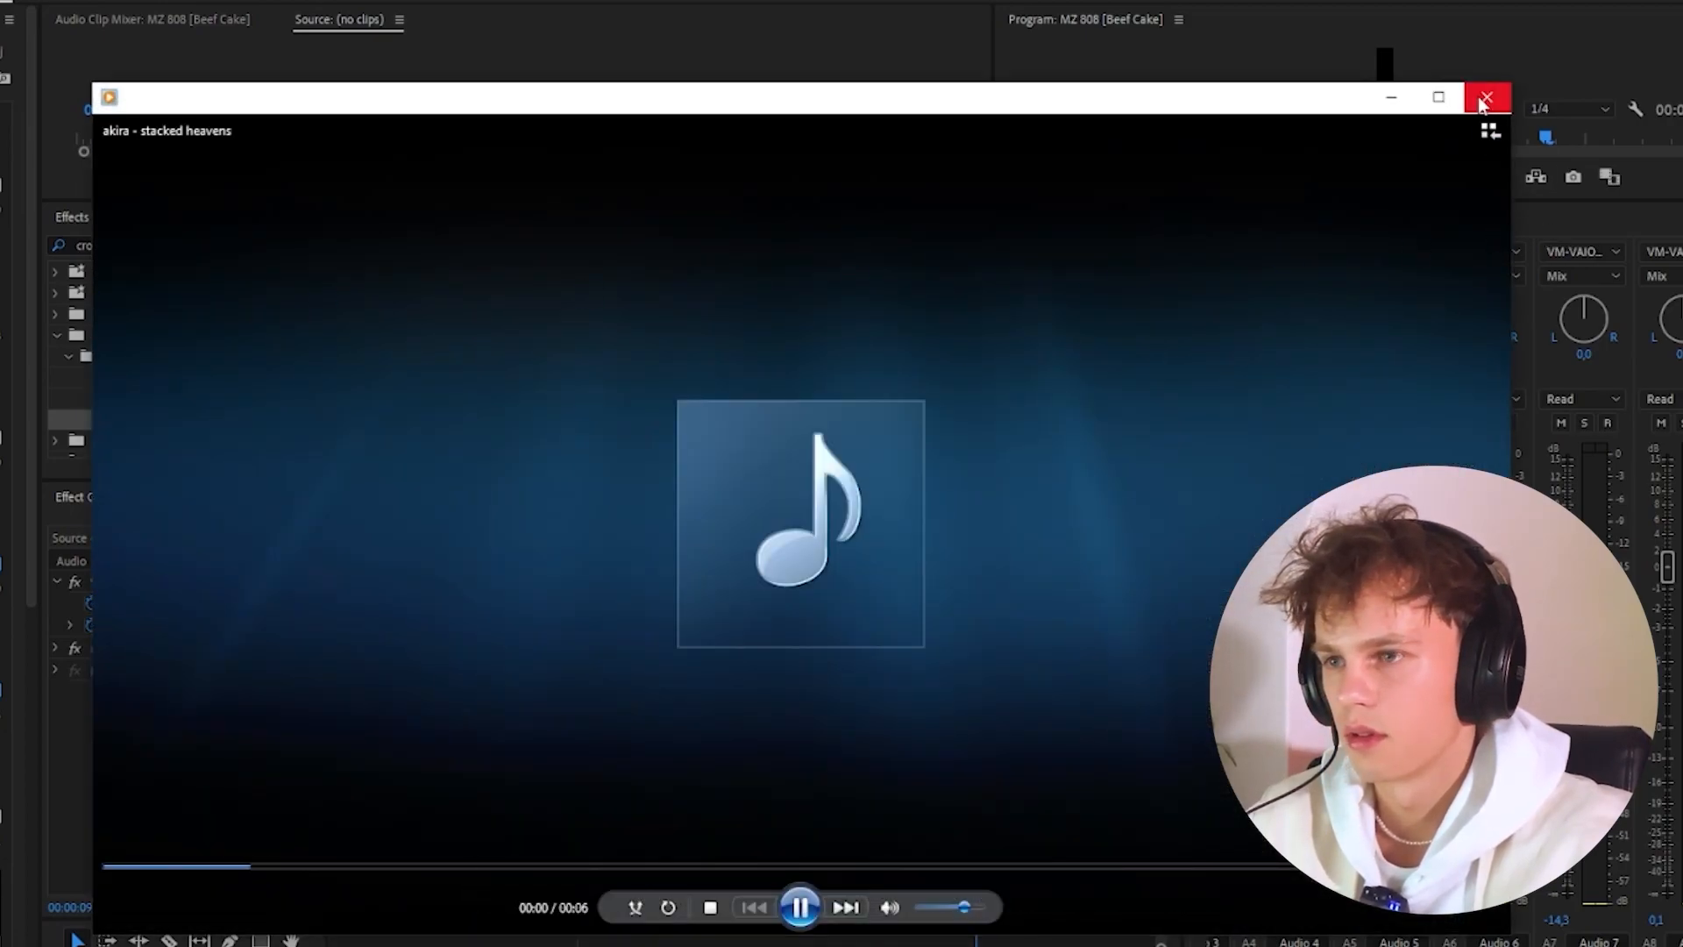
Place the akira - stacked heavens sample at the start of track A10, add Pitch Shifter and open its settings.
left_click(1486, 100)
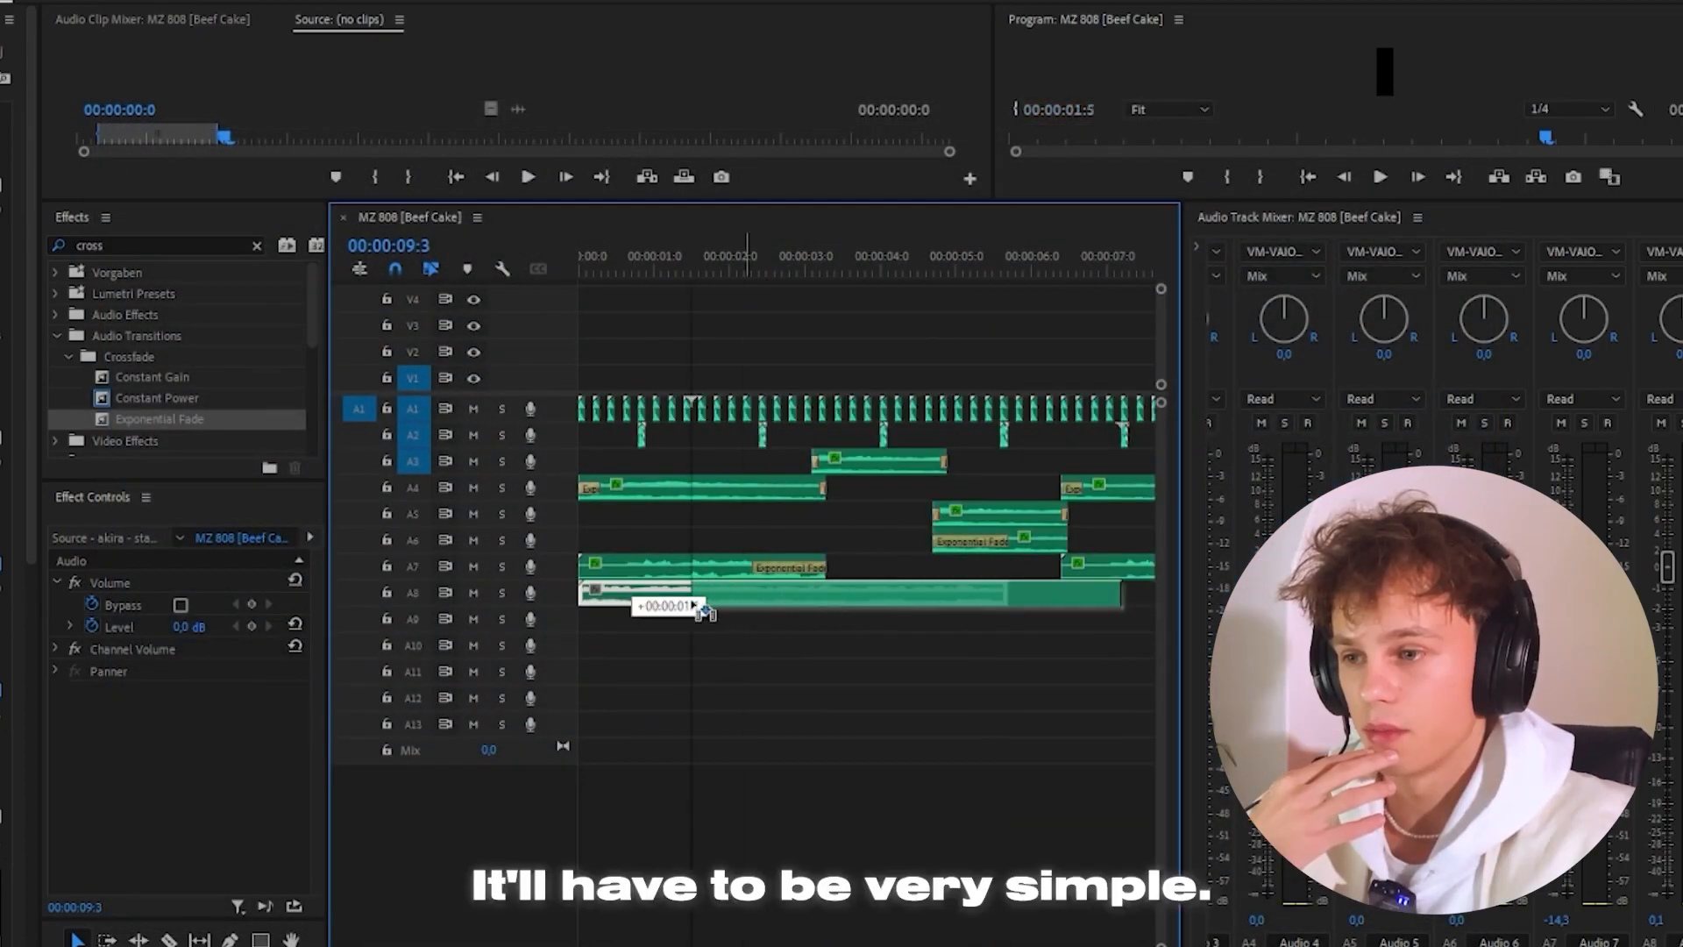
left_click_drag(704, 611, 704, 611)
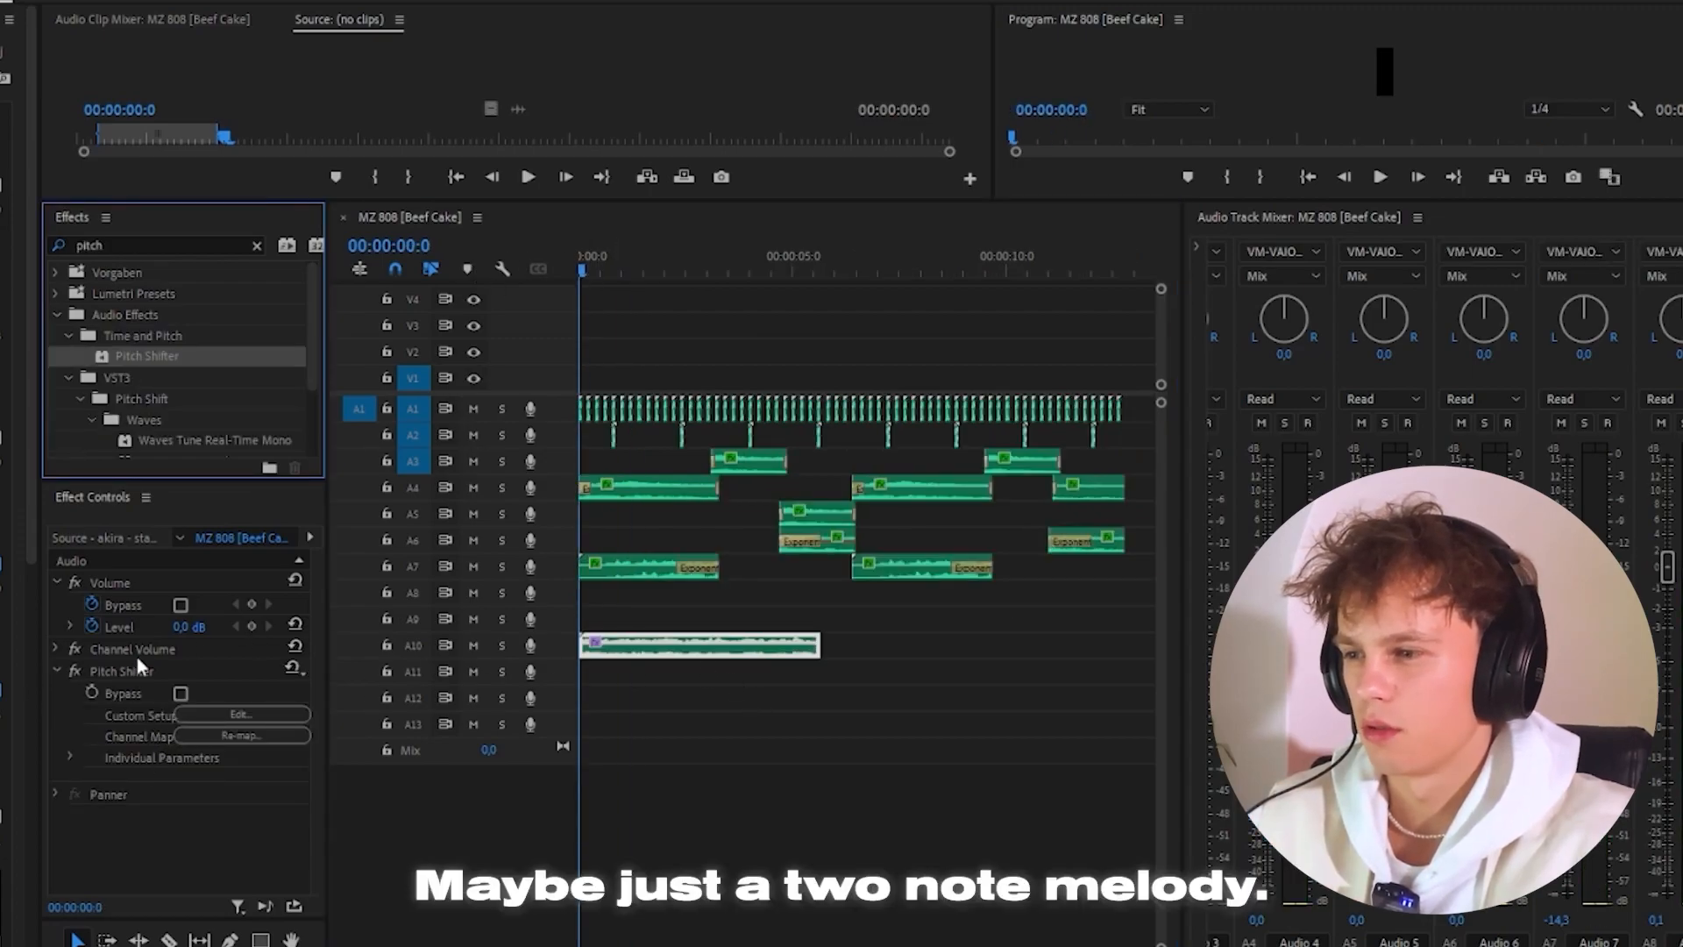
left_click(203, 713)
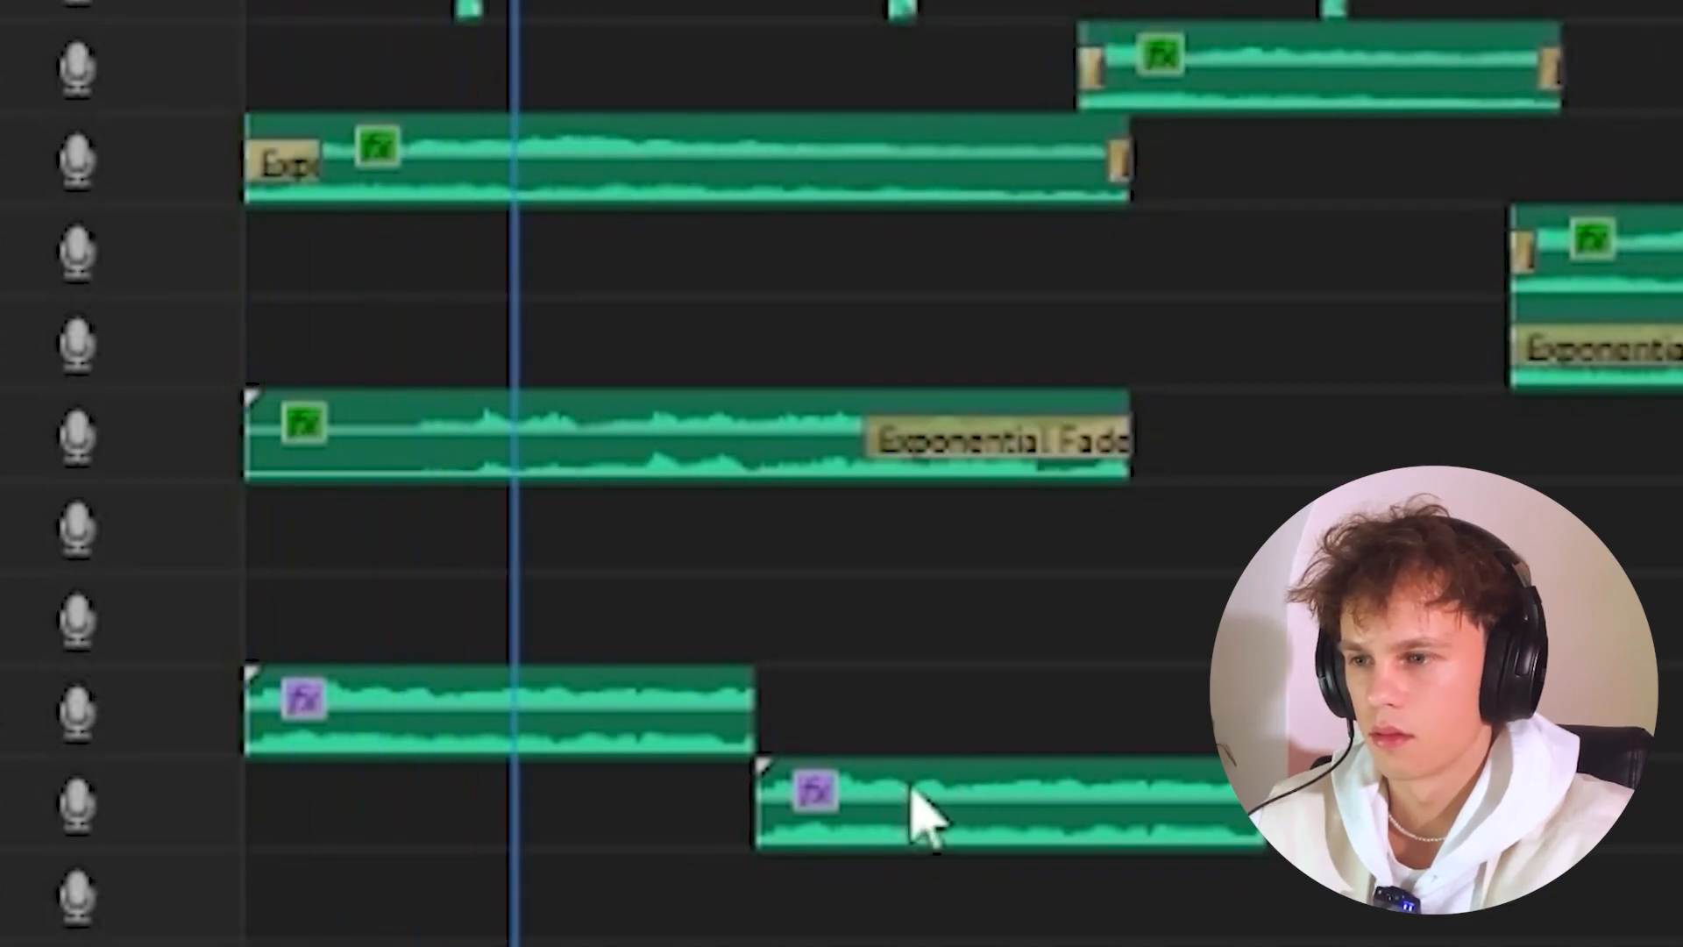
Arrange copies of the stacked heavens clip as three staggered melody notes on tracks A9, A10 and A11, checking by playback.
left_click(675, 740)
key("space")
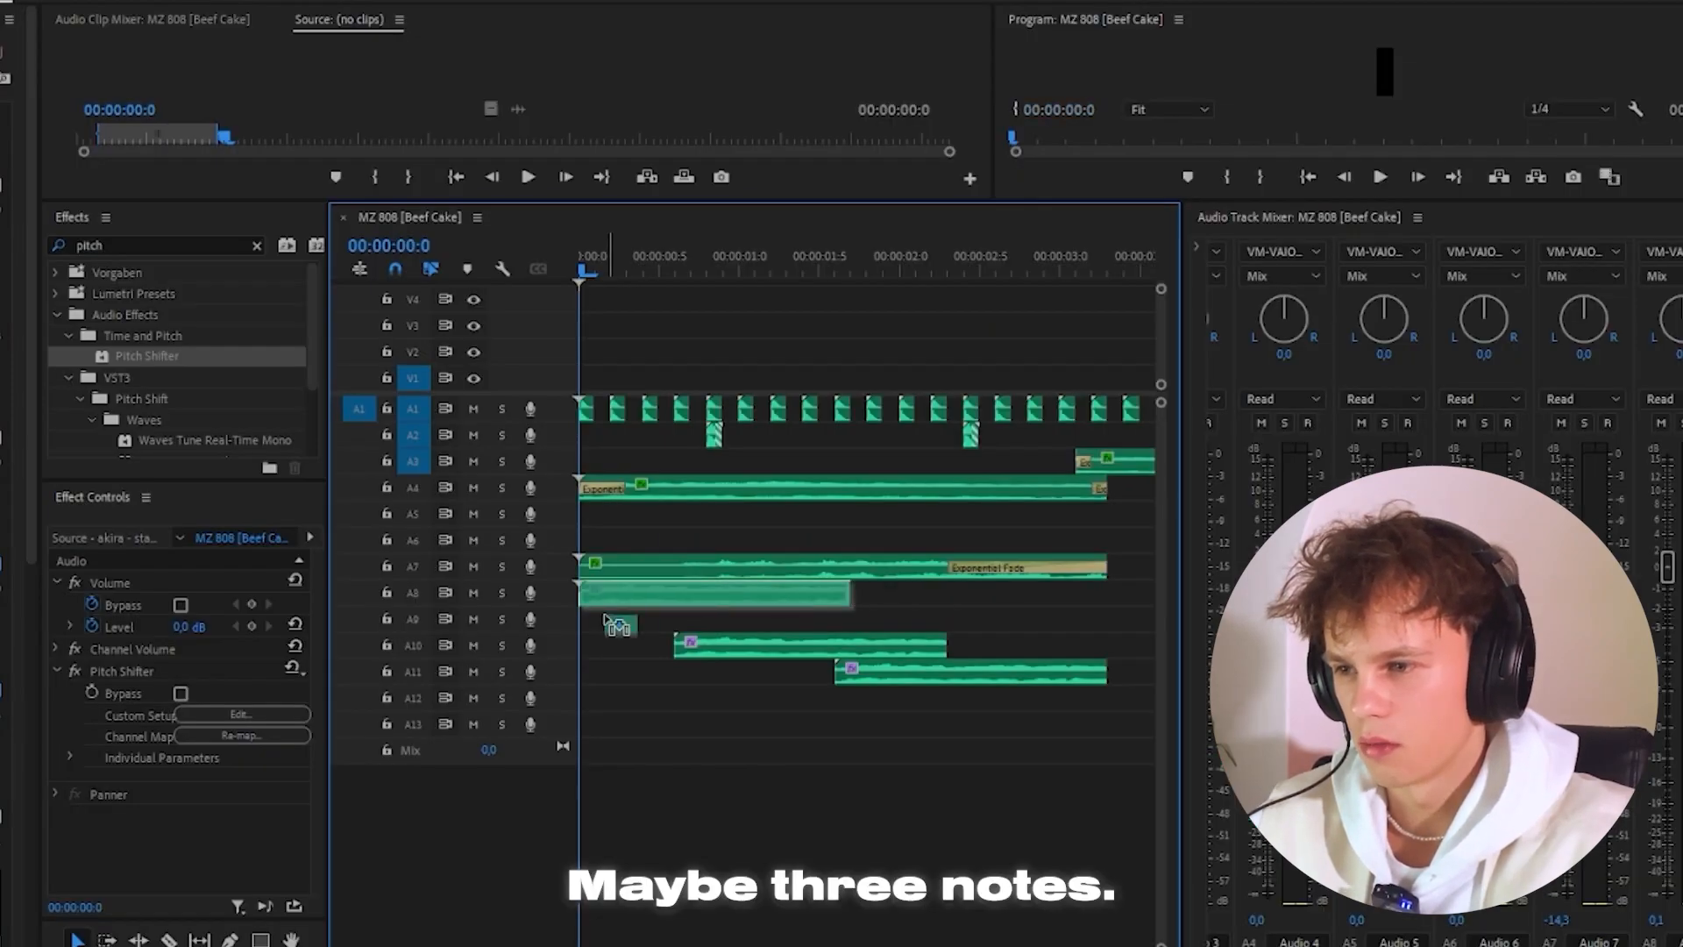
left_click_drag(605, 618, 607, 622)
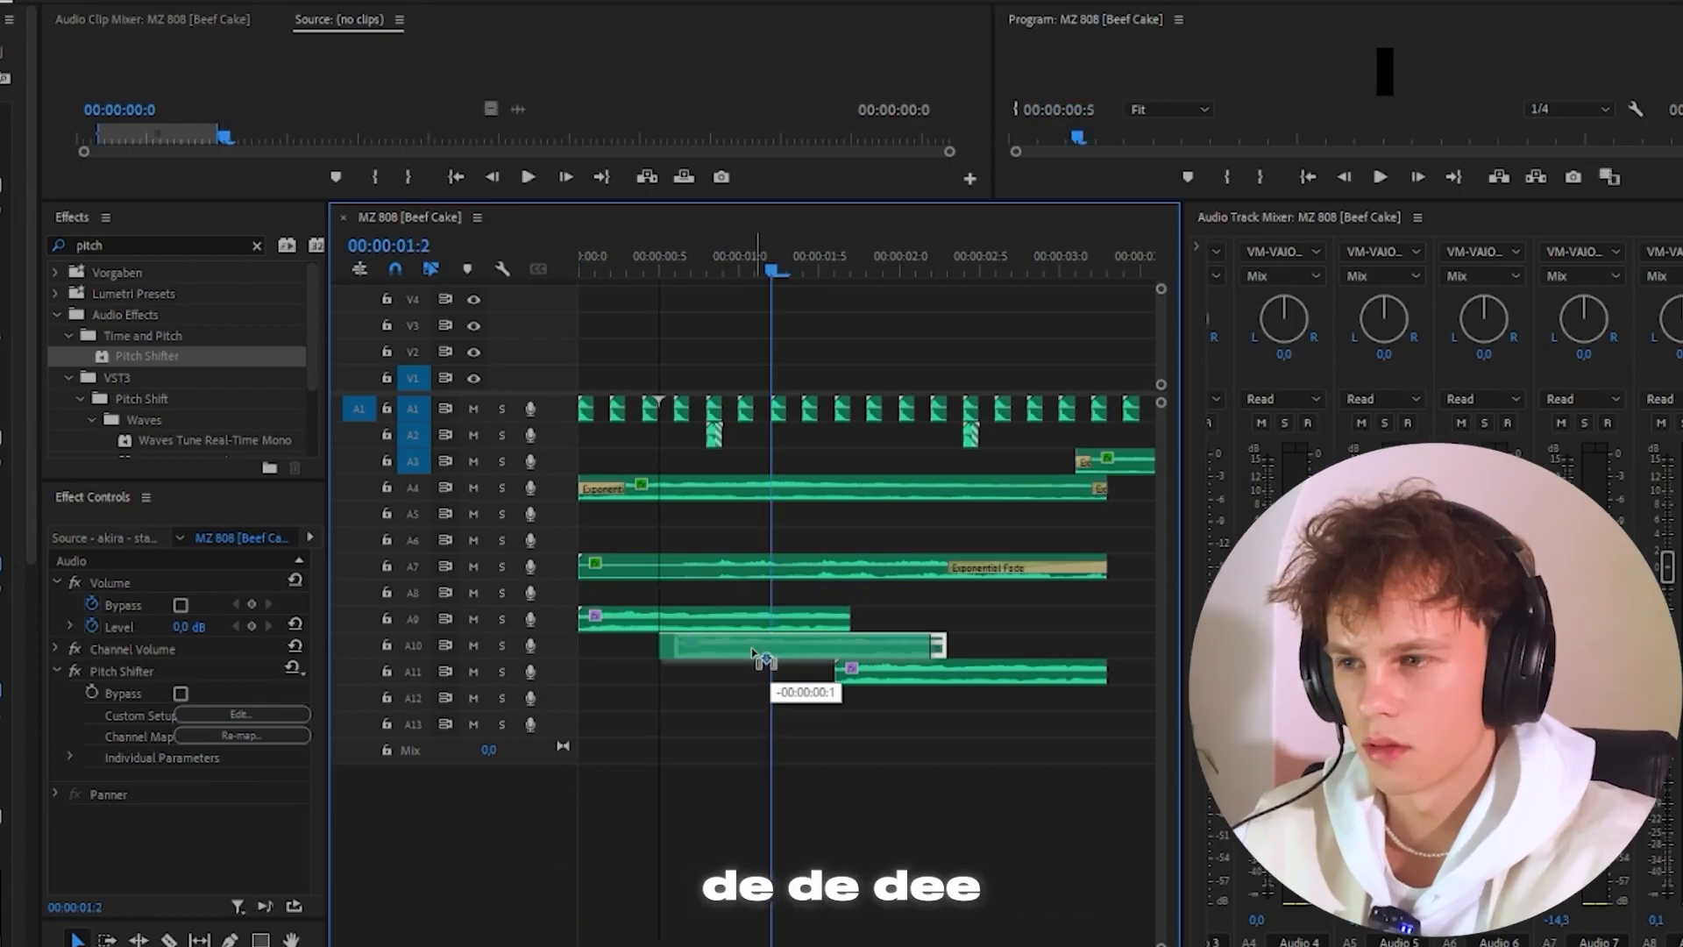
left_click_drag(766, 659, 755, 663)
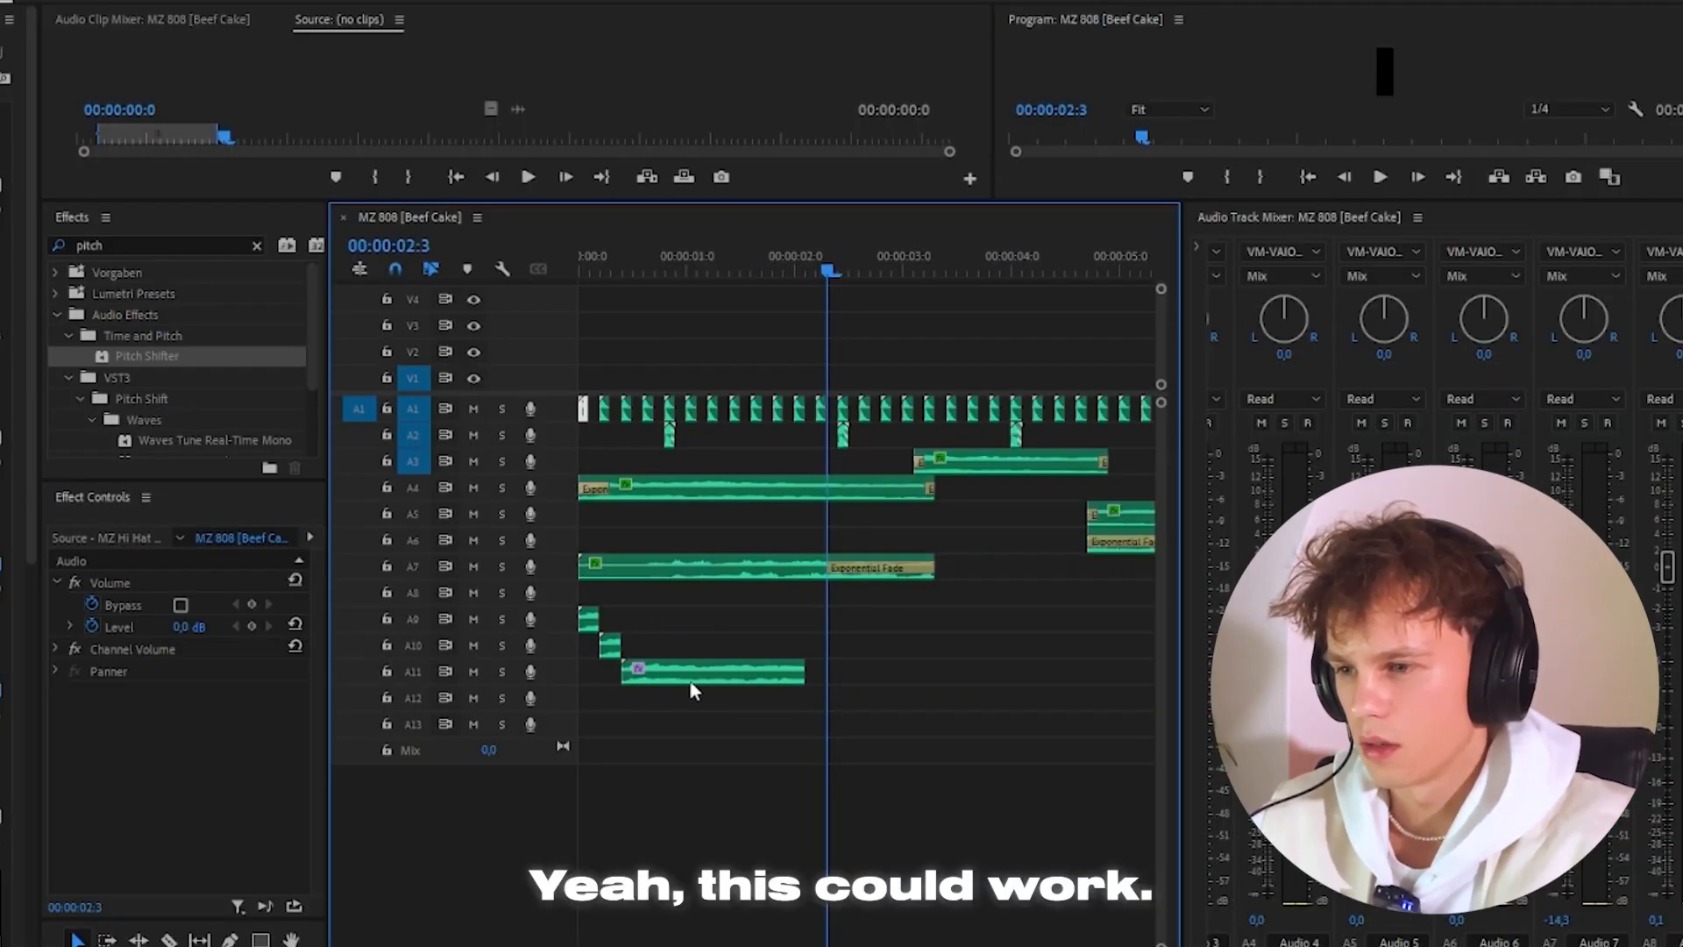
Join the three shortened melody notes on track A9 and add Exponential Fade at their cuts.
left_click_drag(691, 677, 703, 620)
scroll(631, 656, "up", 3)
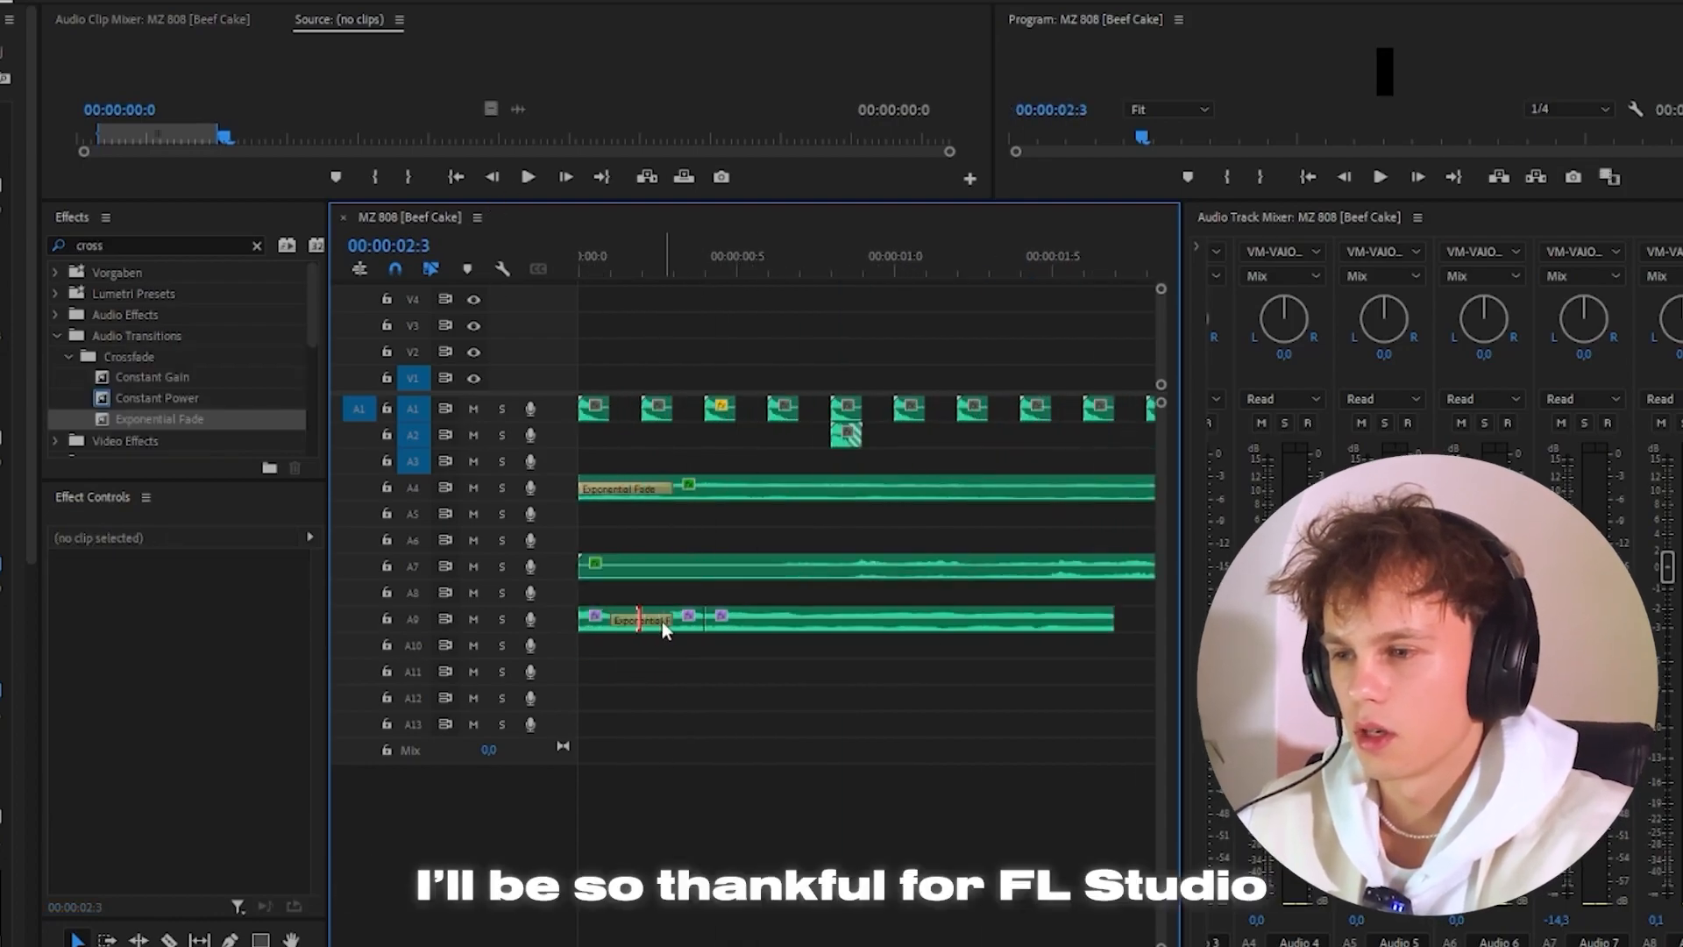
left_click_drag(666, 616, 647, 618)
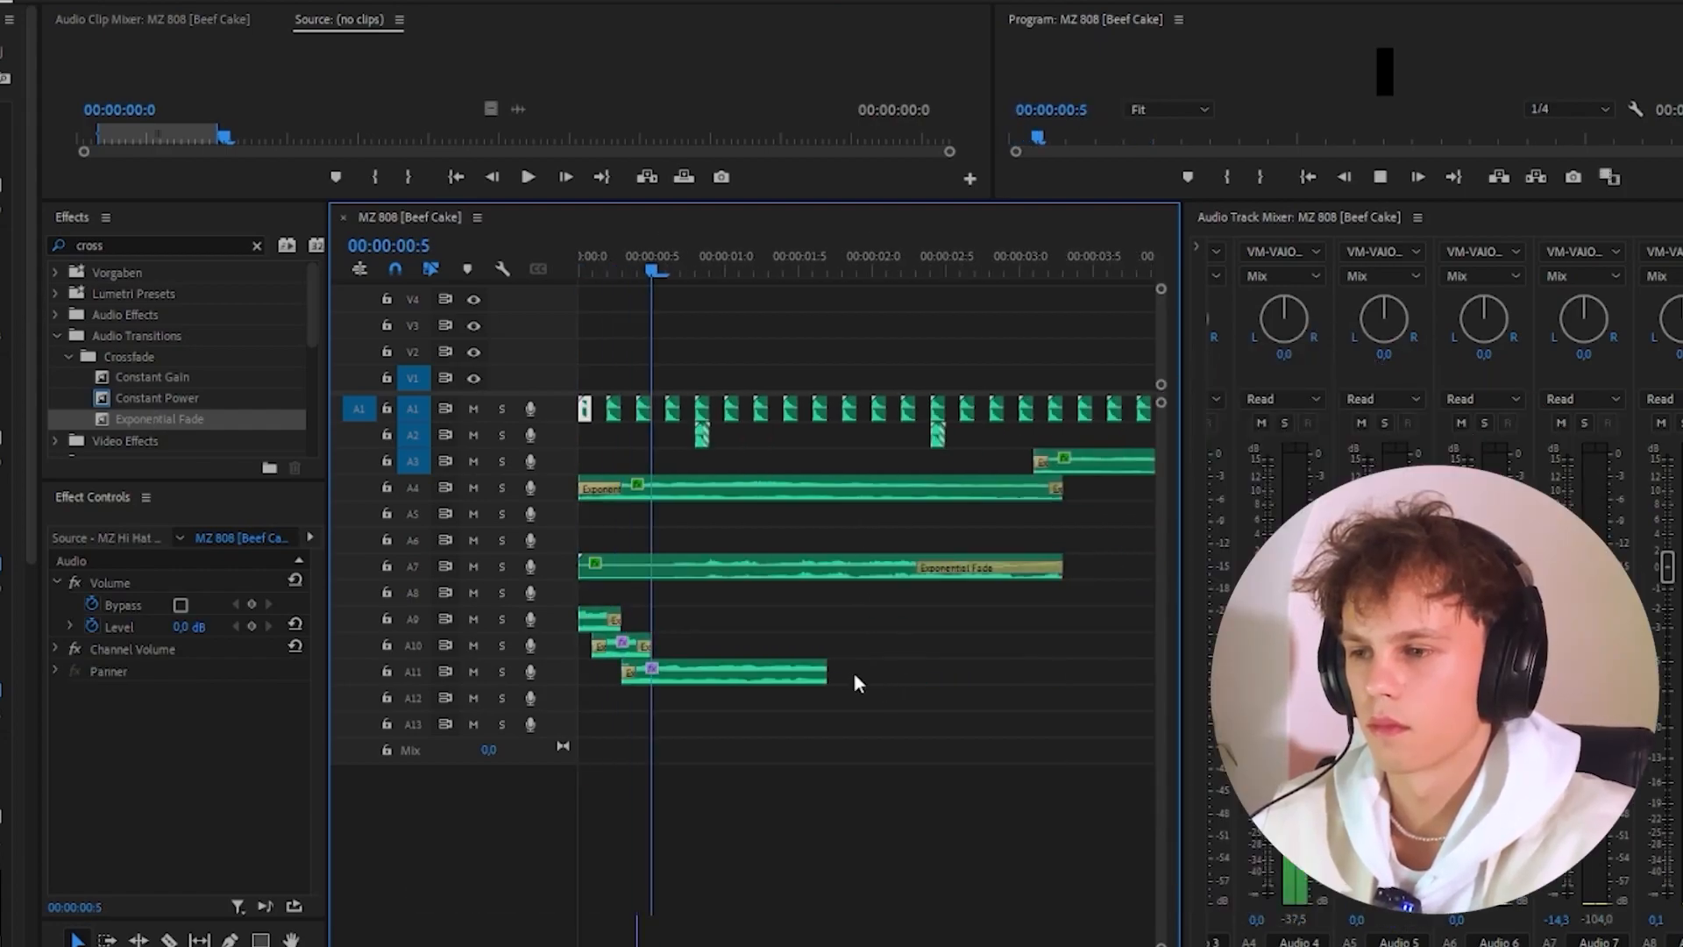
Repeat the staggered three-note melody under the second chord pass and add an extra note just before it on track A11.
scroll(796, 647, "down", 3)
left_click_drag(698, 683, 745, 683)
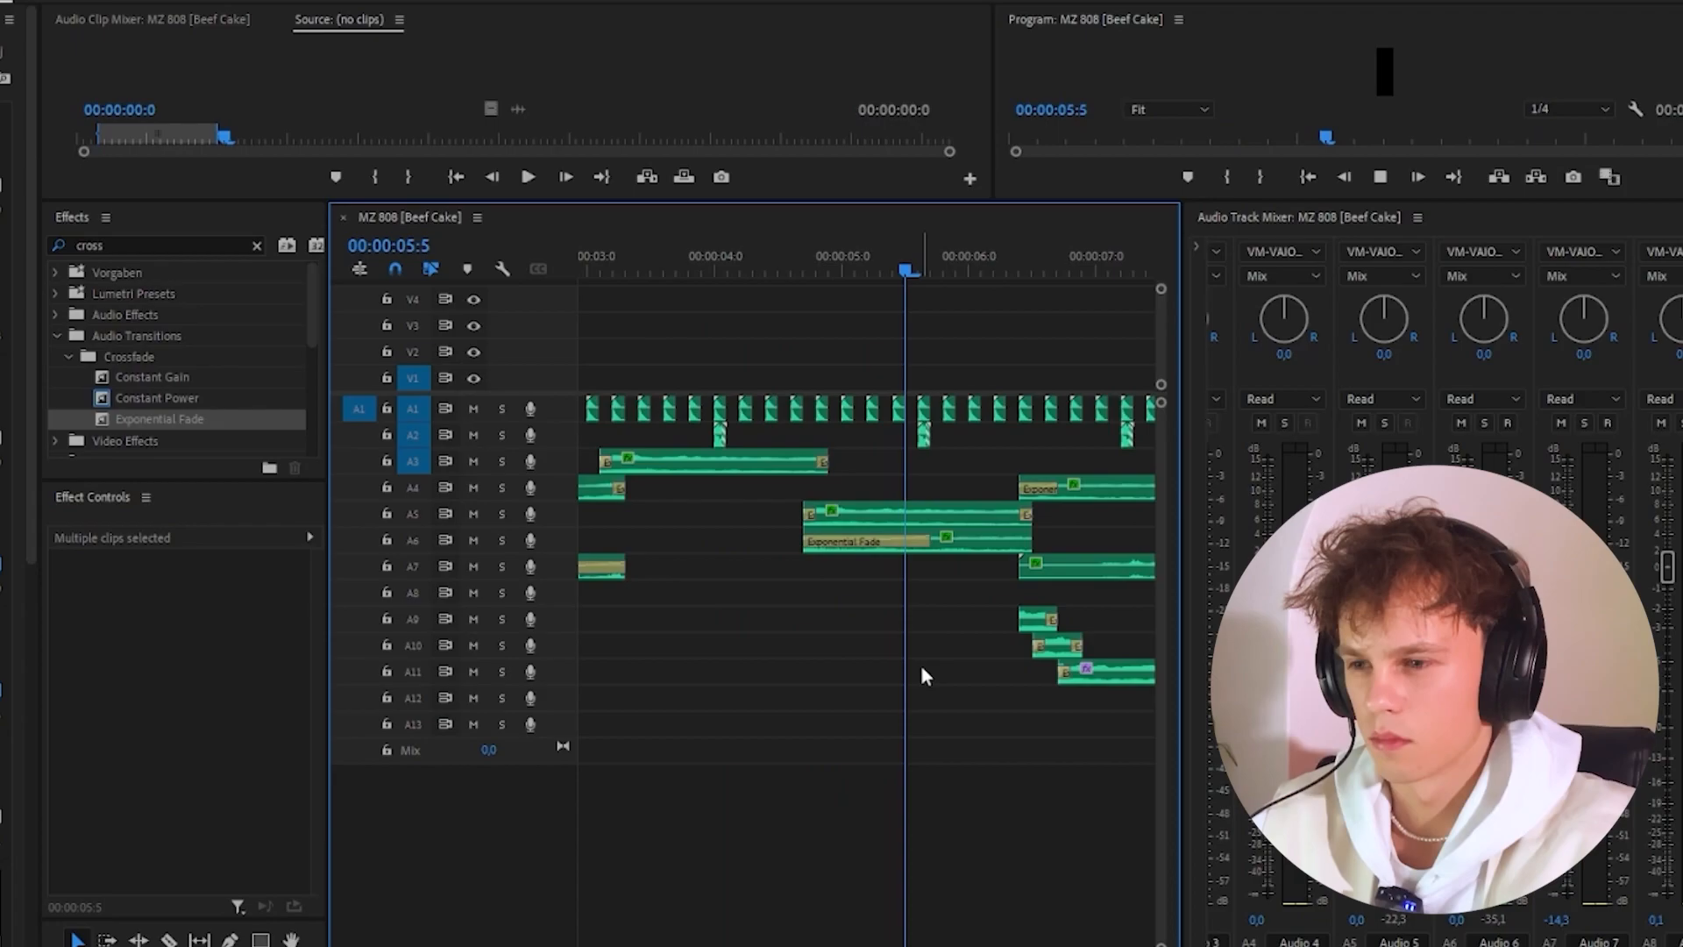
scroll(921, 664, "down", 2)
scroll(934, 714, "up", 2)
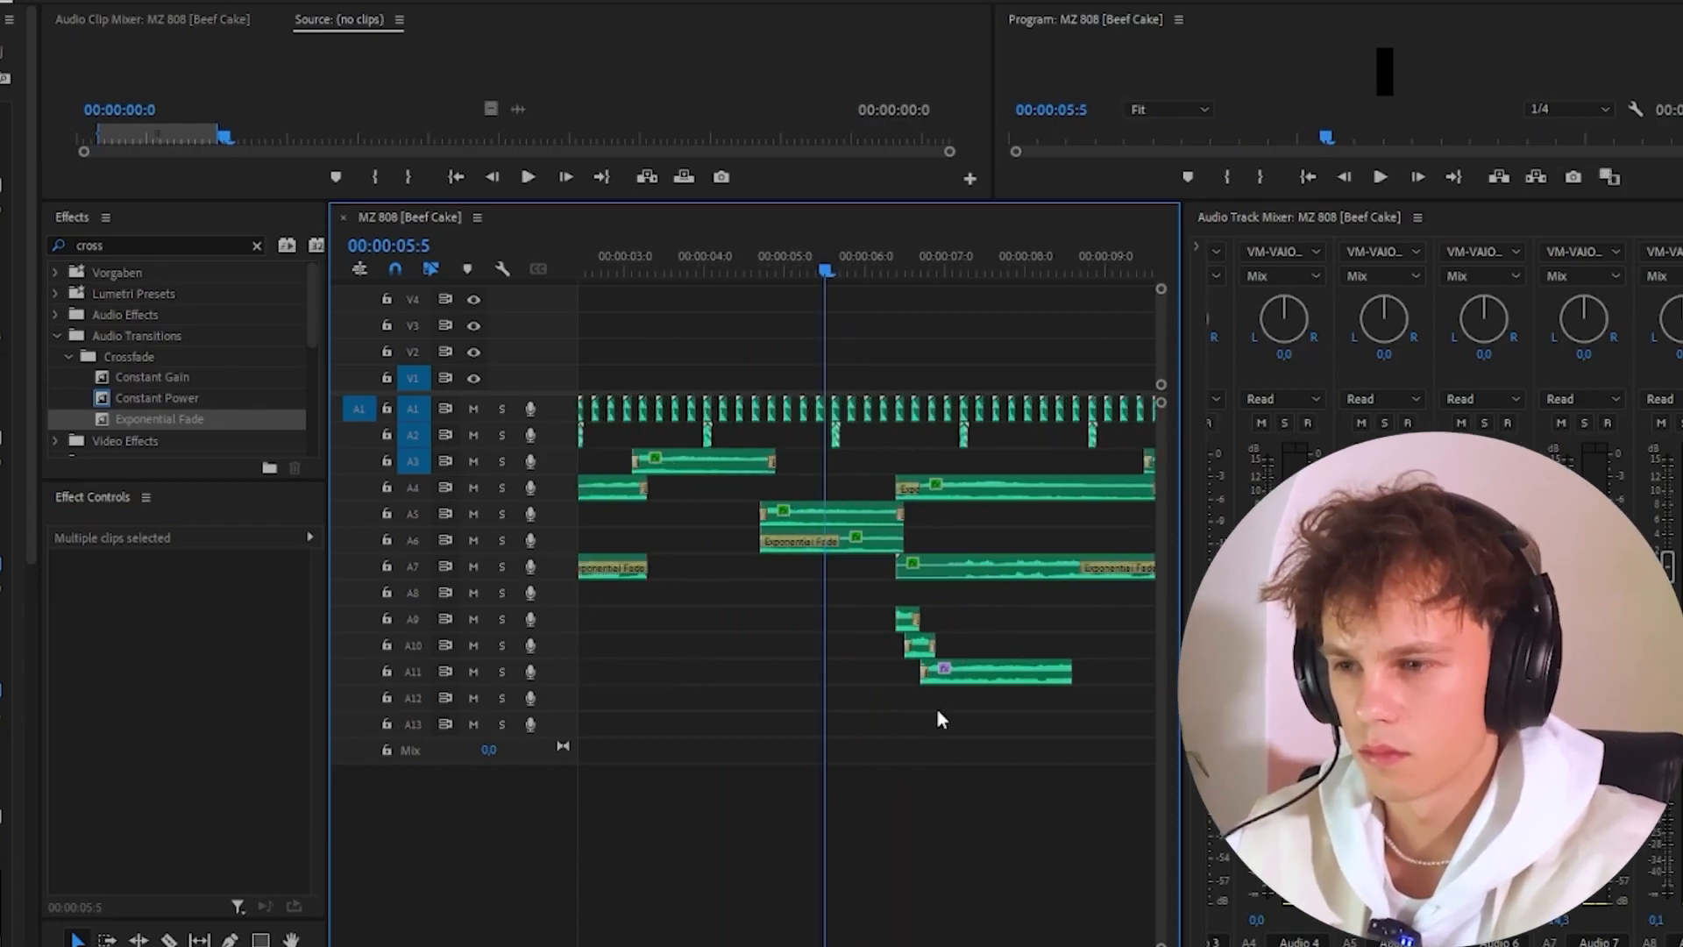
left_click(1008, 680)
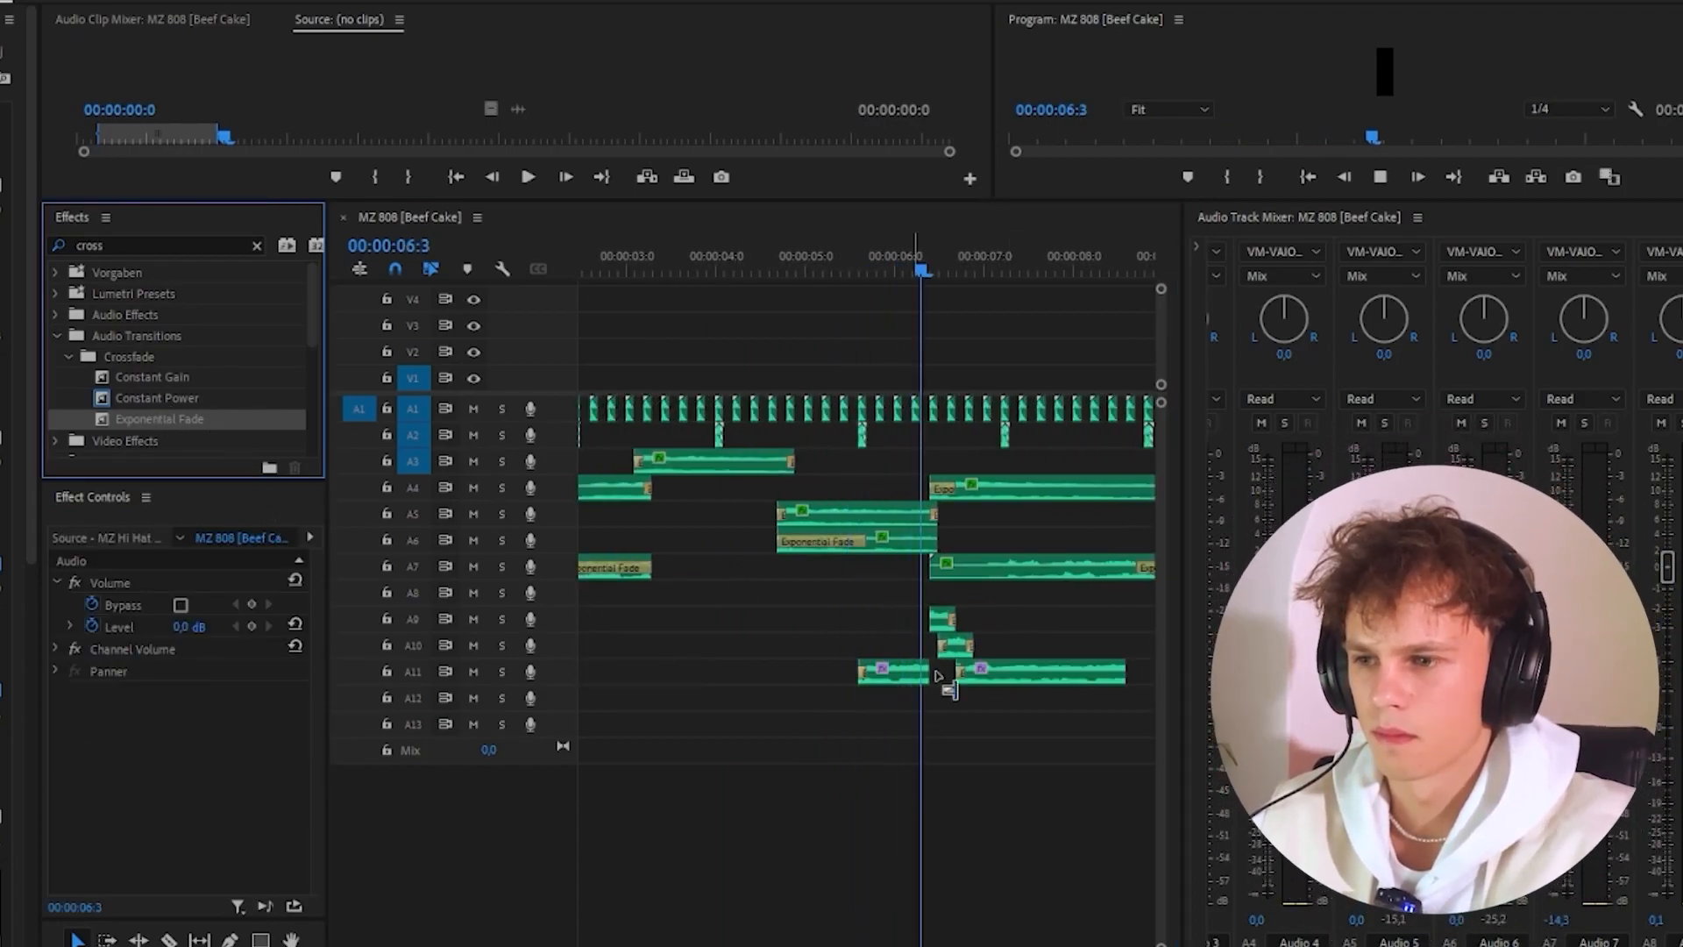
Add Analog Delay to the first longer stacked heavens note on track A11 and set its delay to about 593 ms.
left_click(877, 671)
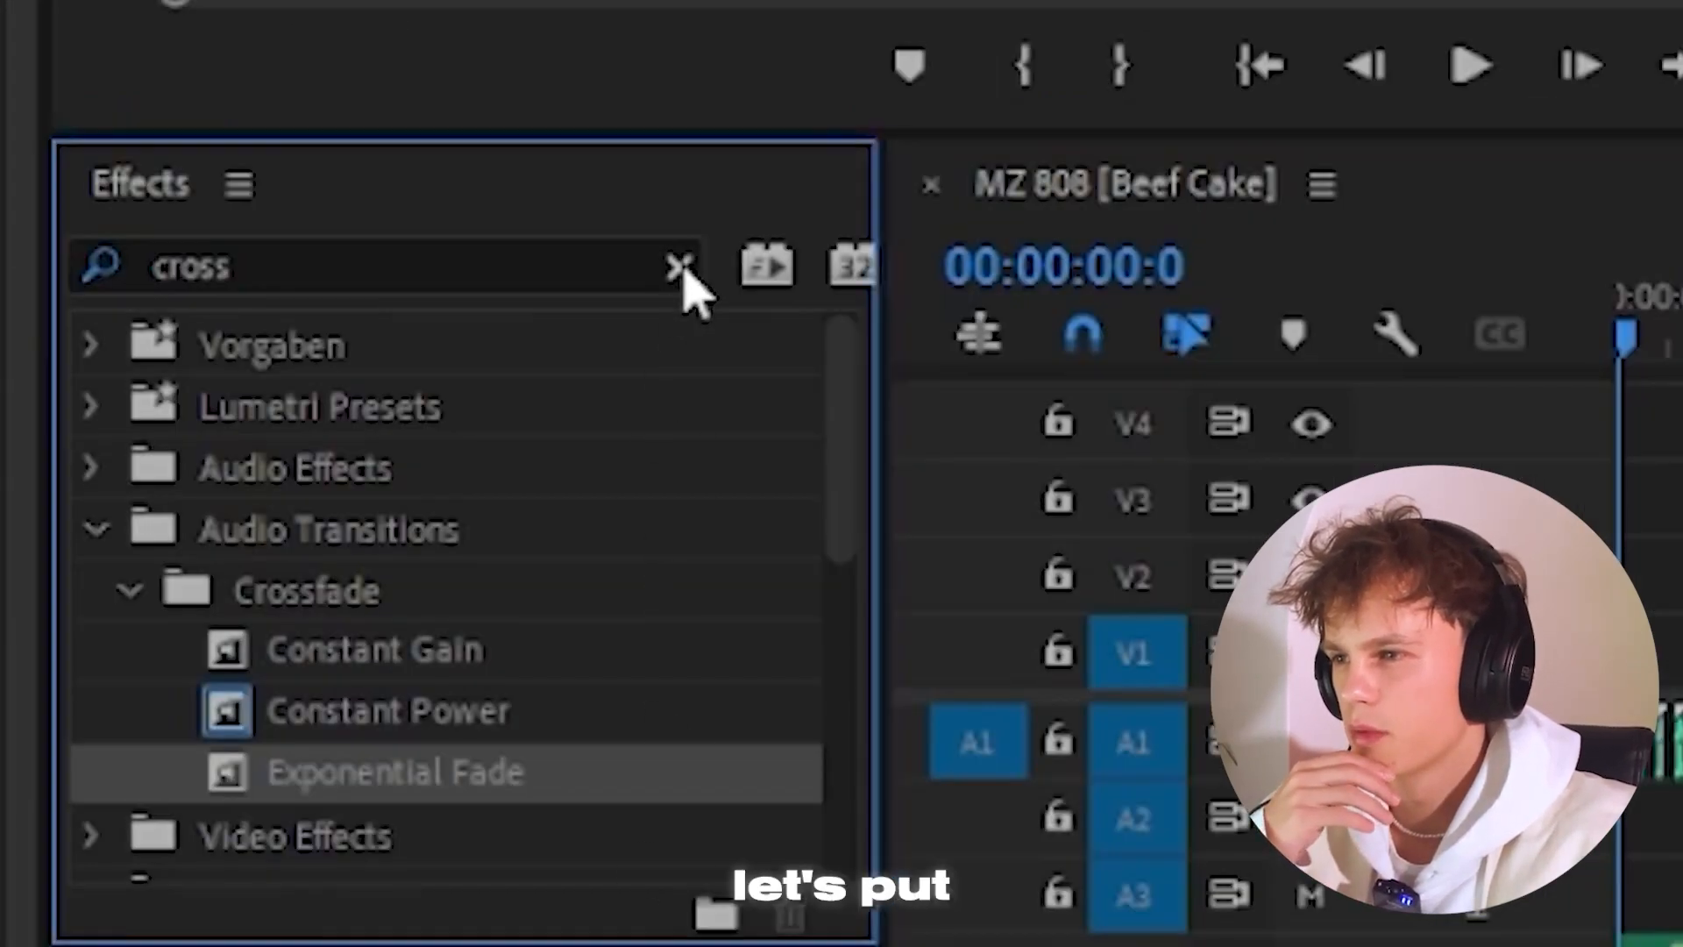
left_click(257, 246)
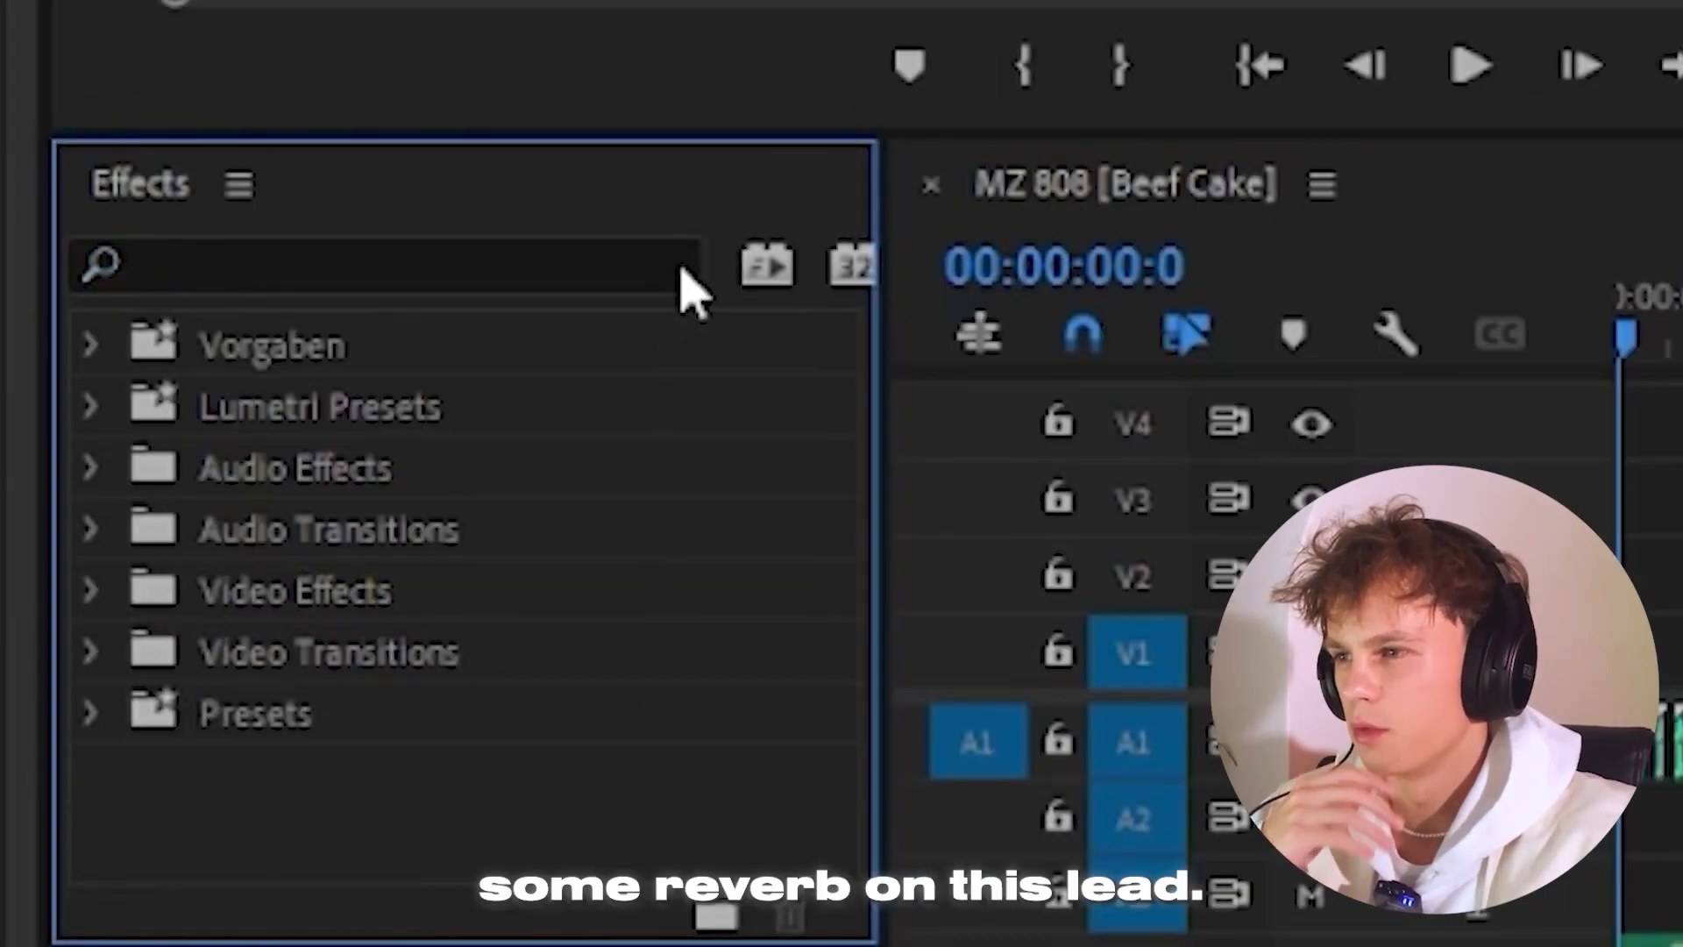
left_click(646, 256)
type("delay")
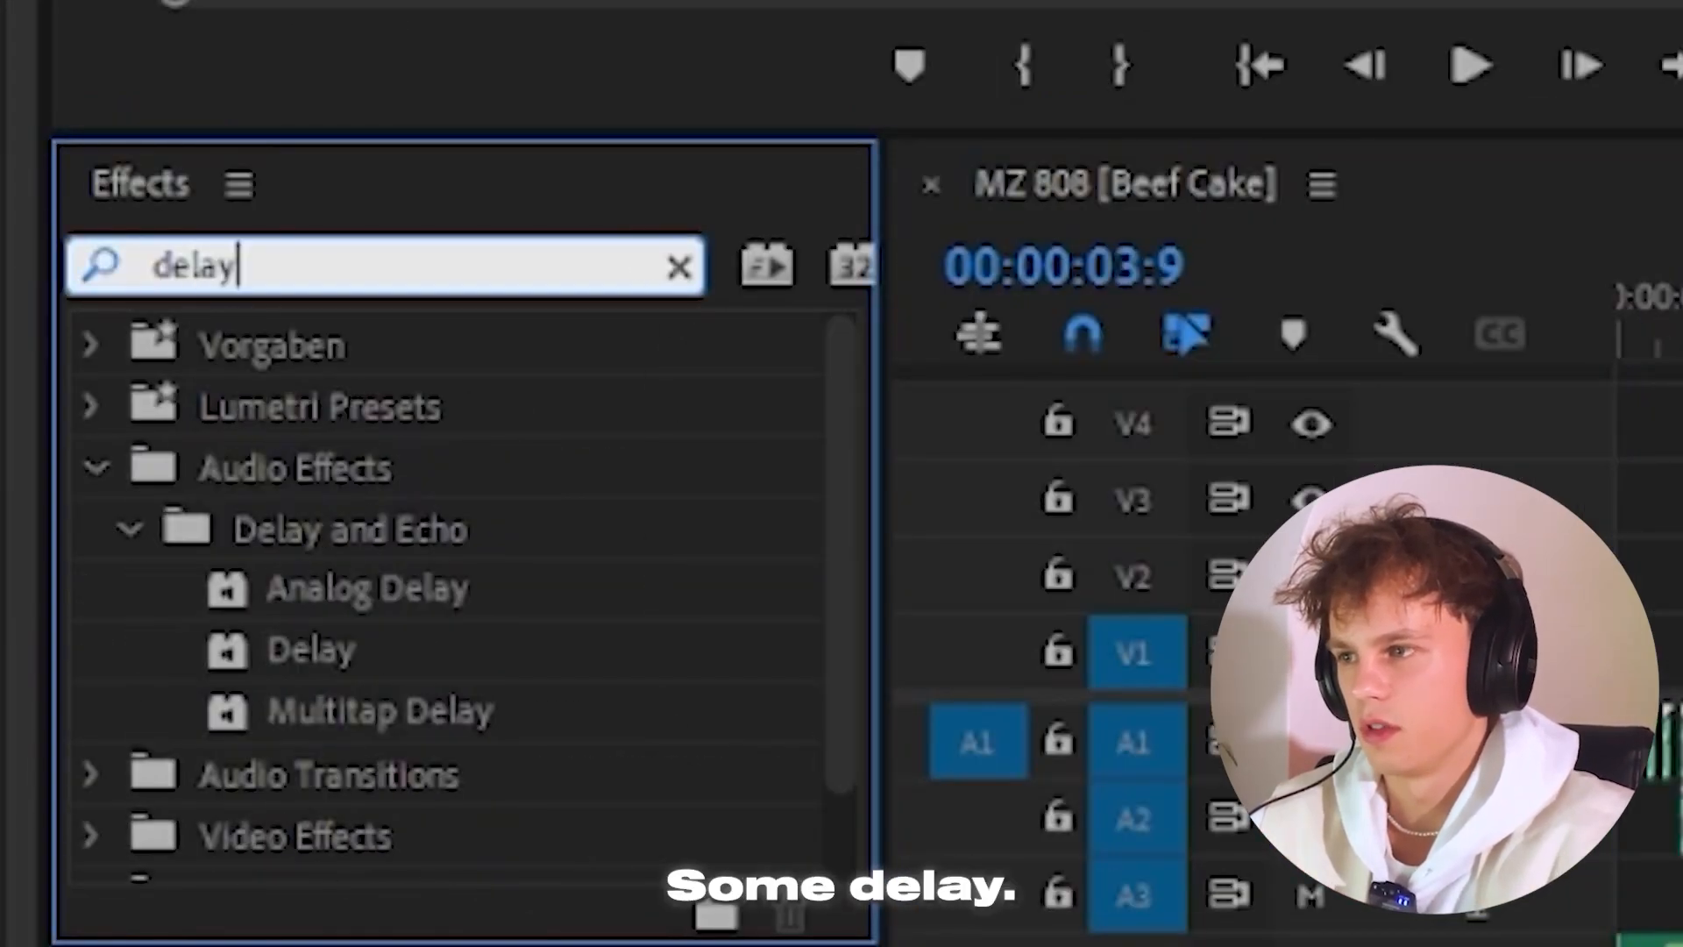
scroll(438, 570, "down", 2)
left_click_drag(369, 483, 828, 614)
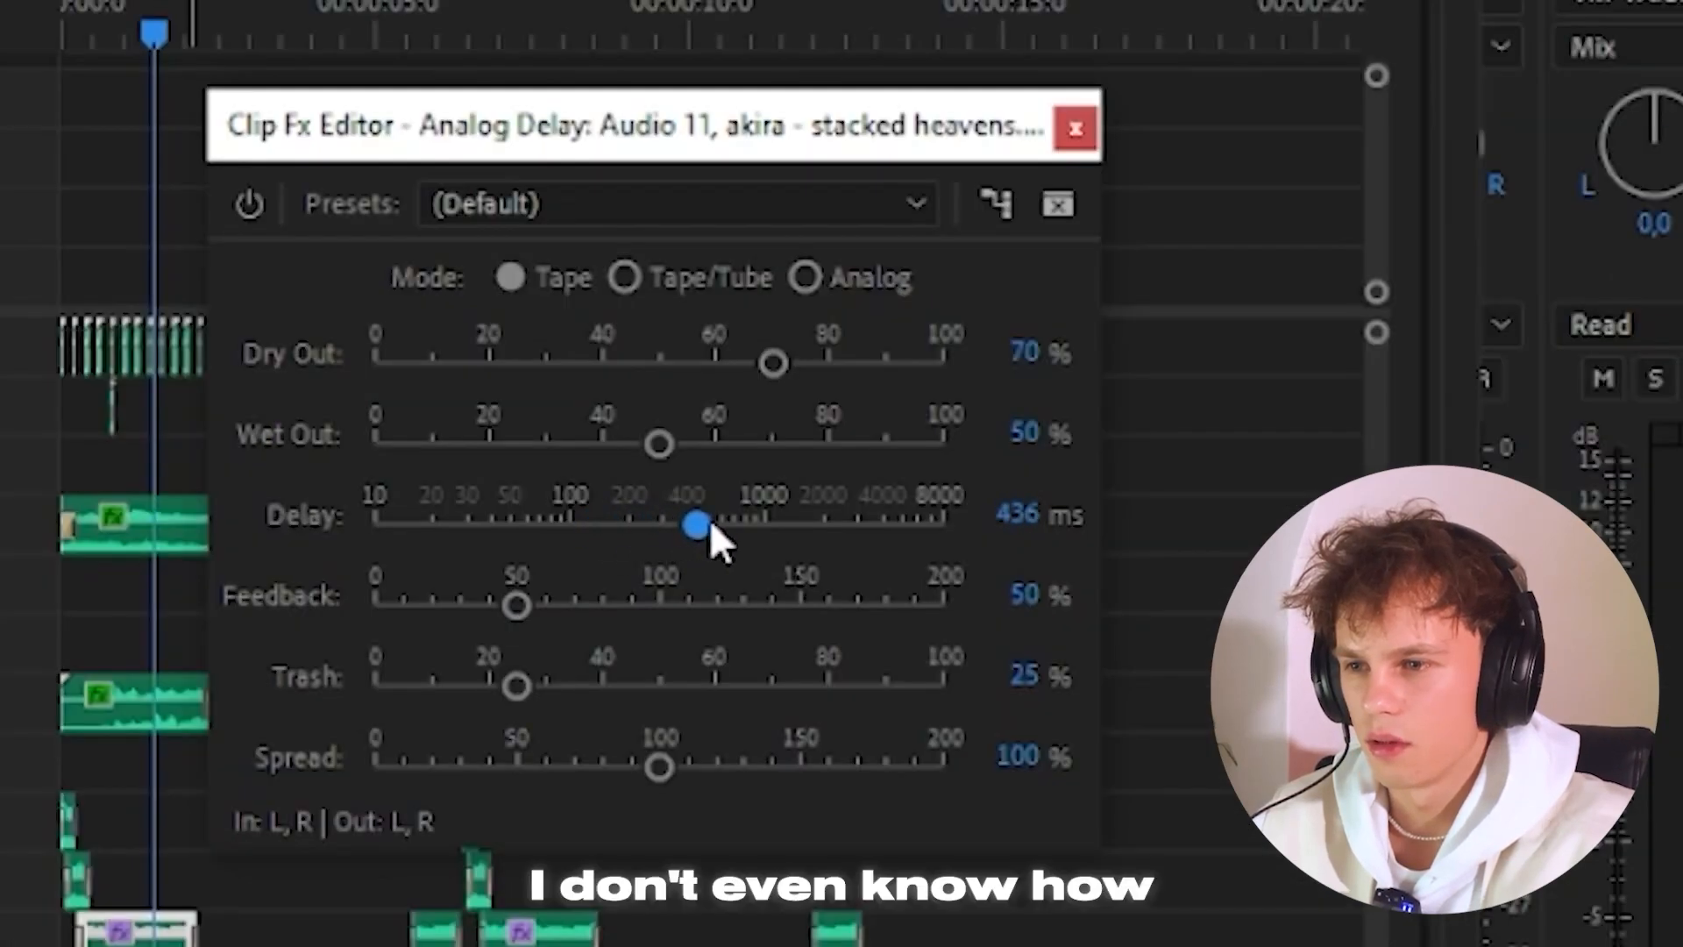
left_click_drag(718, 541, 700, 539)
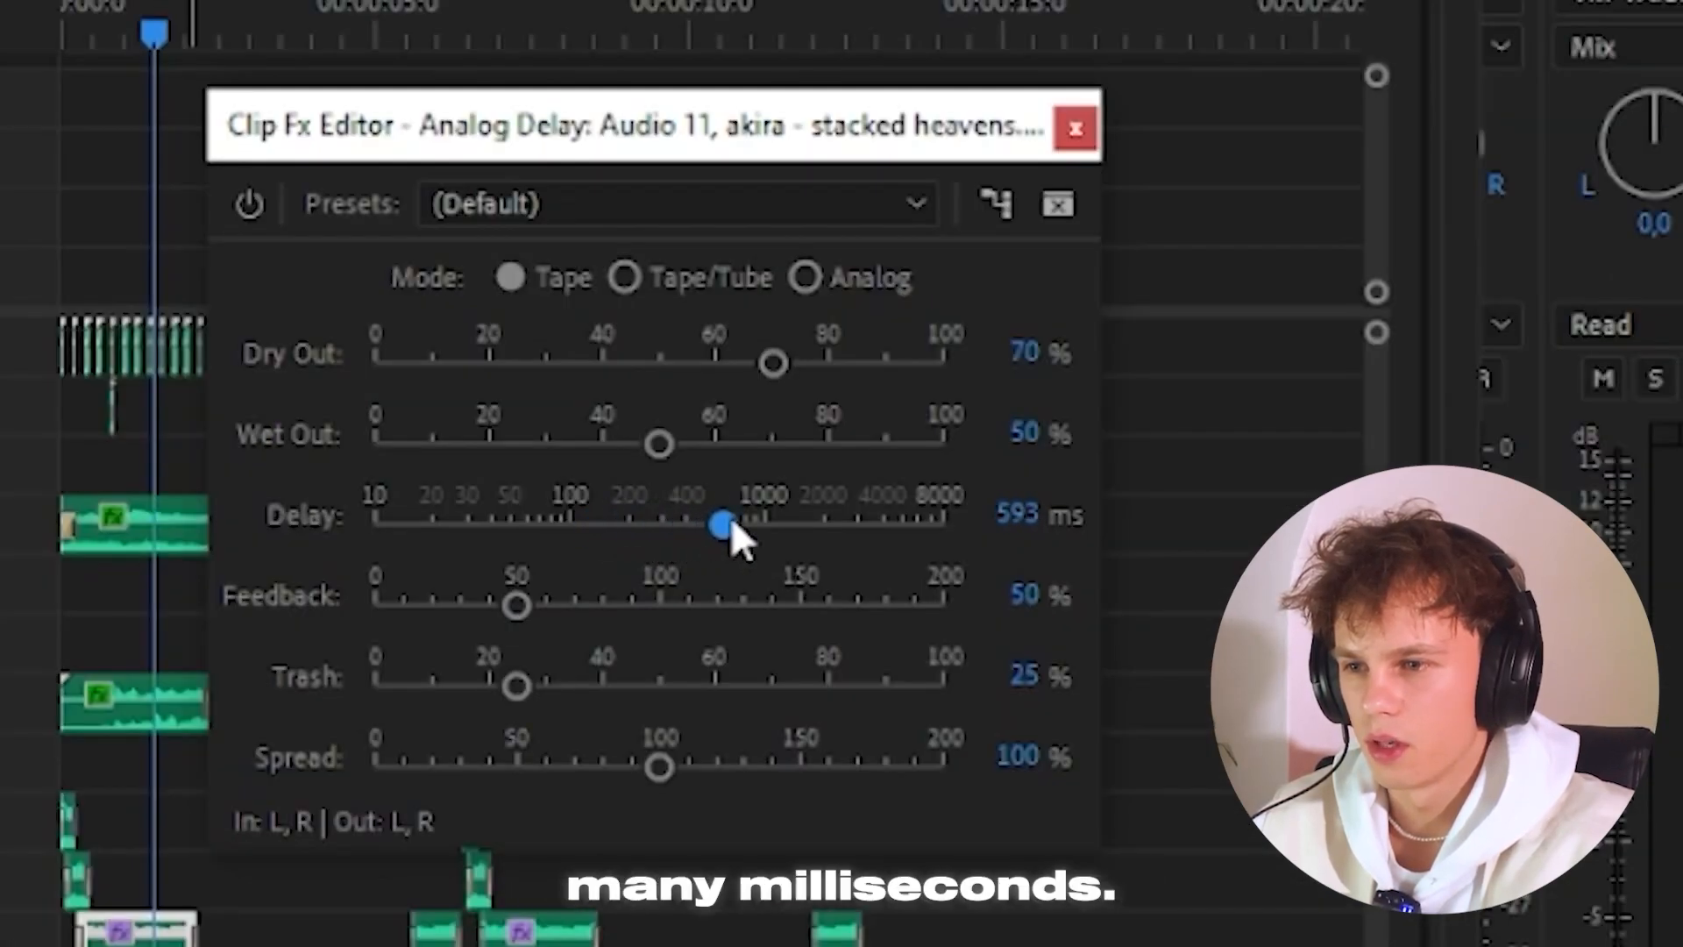
left_click(1075, 130)
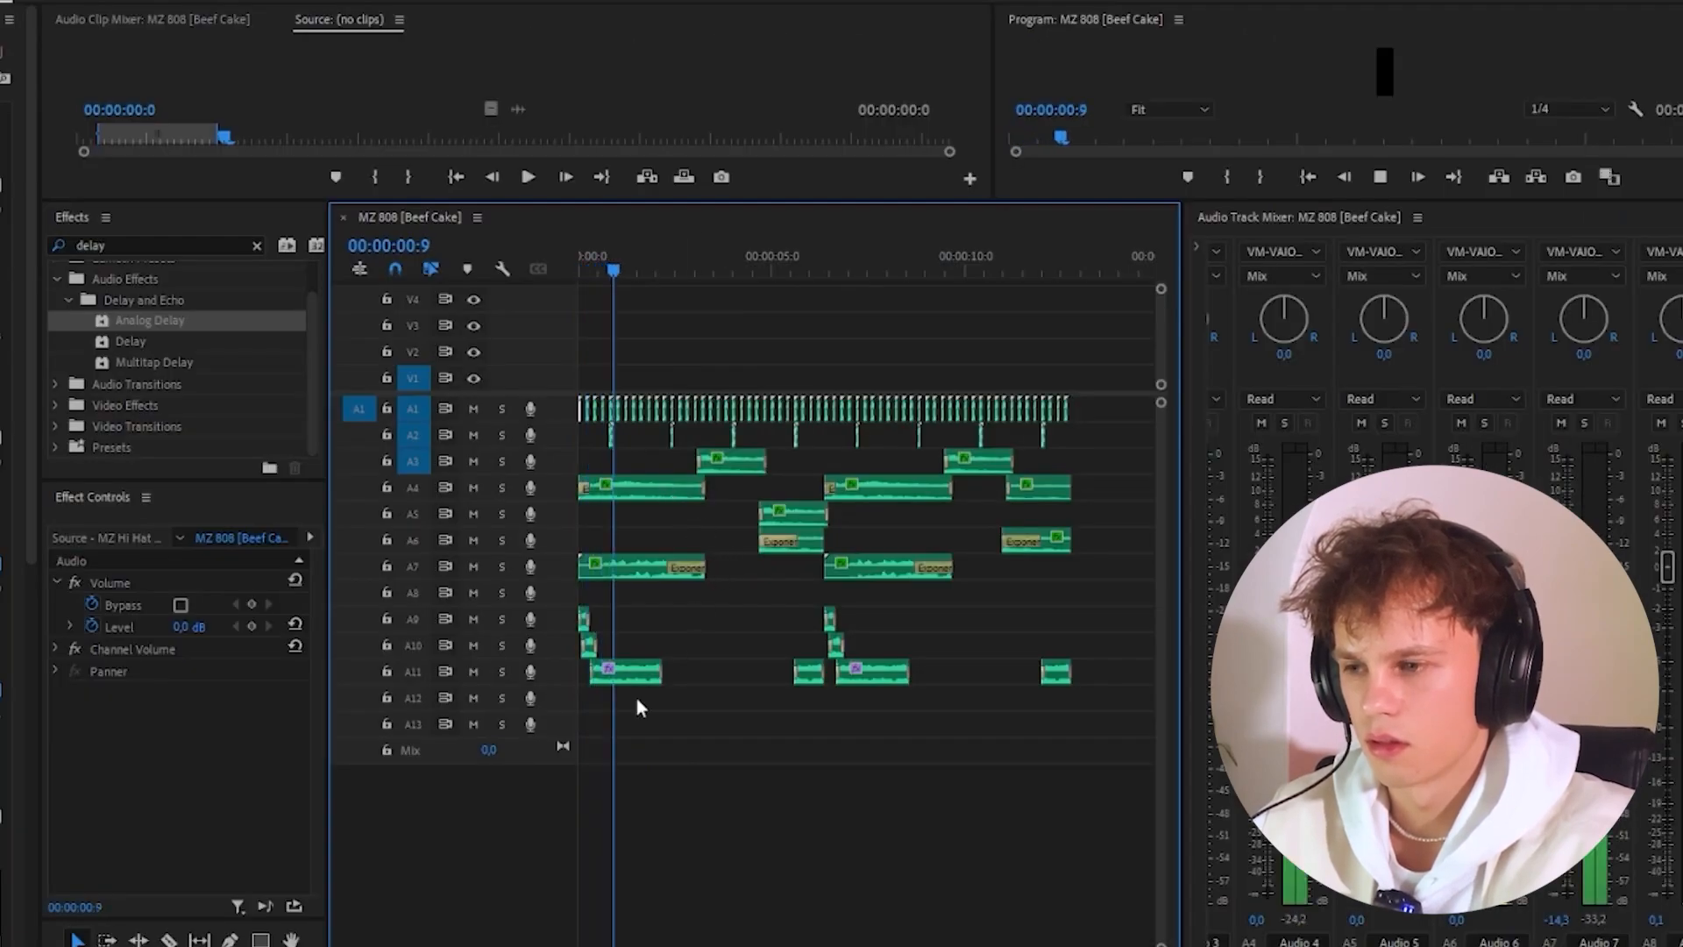
Try removing the first short melody note on track A10 and undo the deletion.
key("space")
left_click_drag(1084, 716, 745, 611)
left_click(590, 646)
key("Delete")
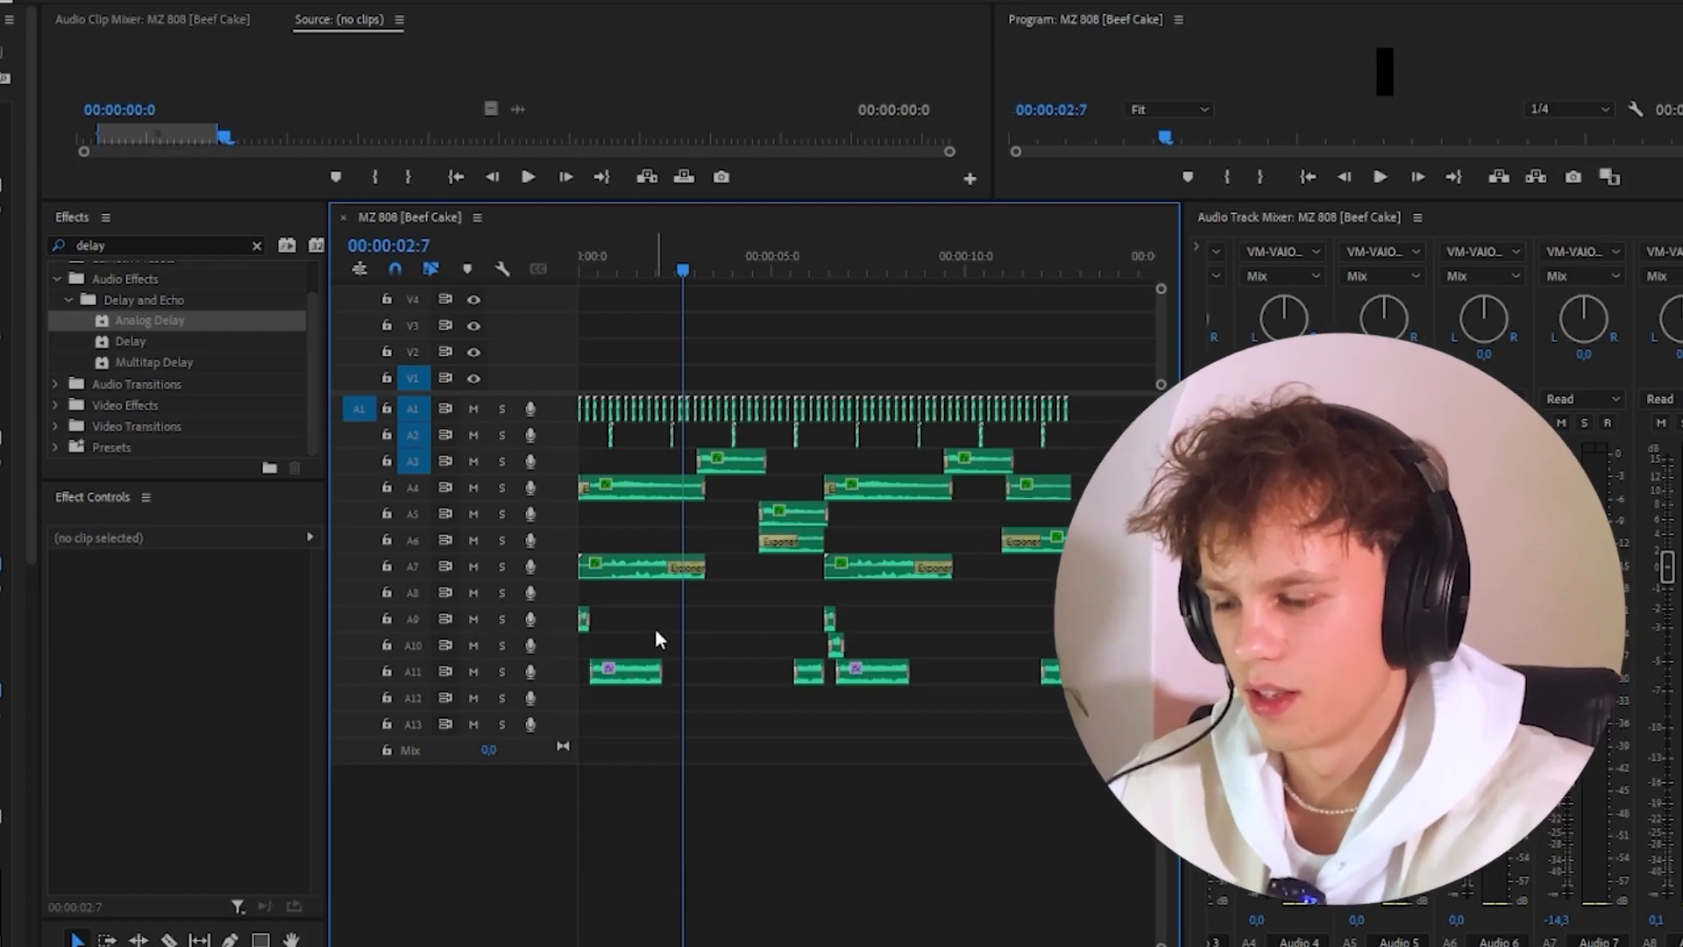
key("ctrl+z")
Search the effects for bandpass and apply Bandpass to the stacked heavens melody on track A11.
left_click_drag(1074, 719, 779, 612)
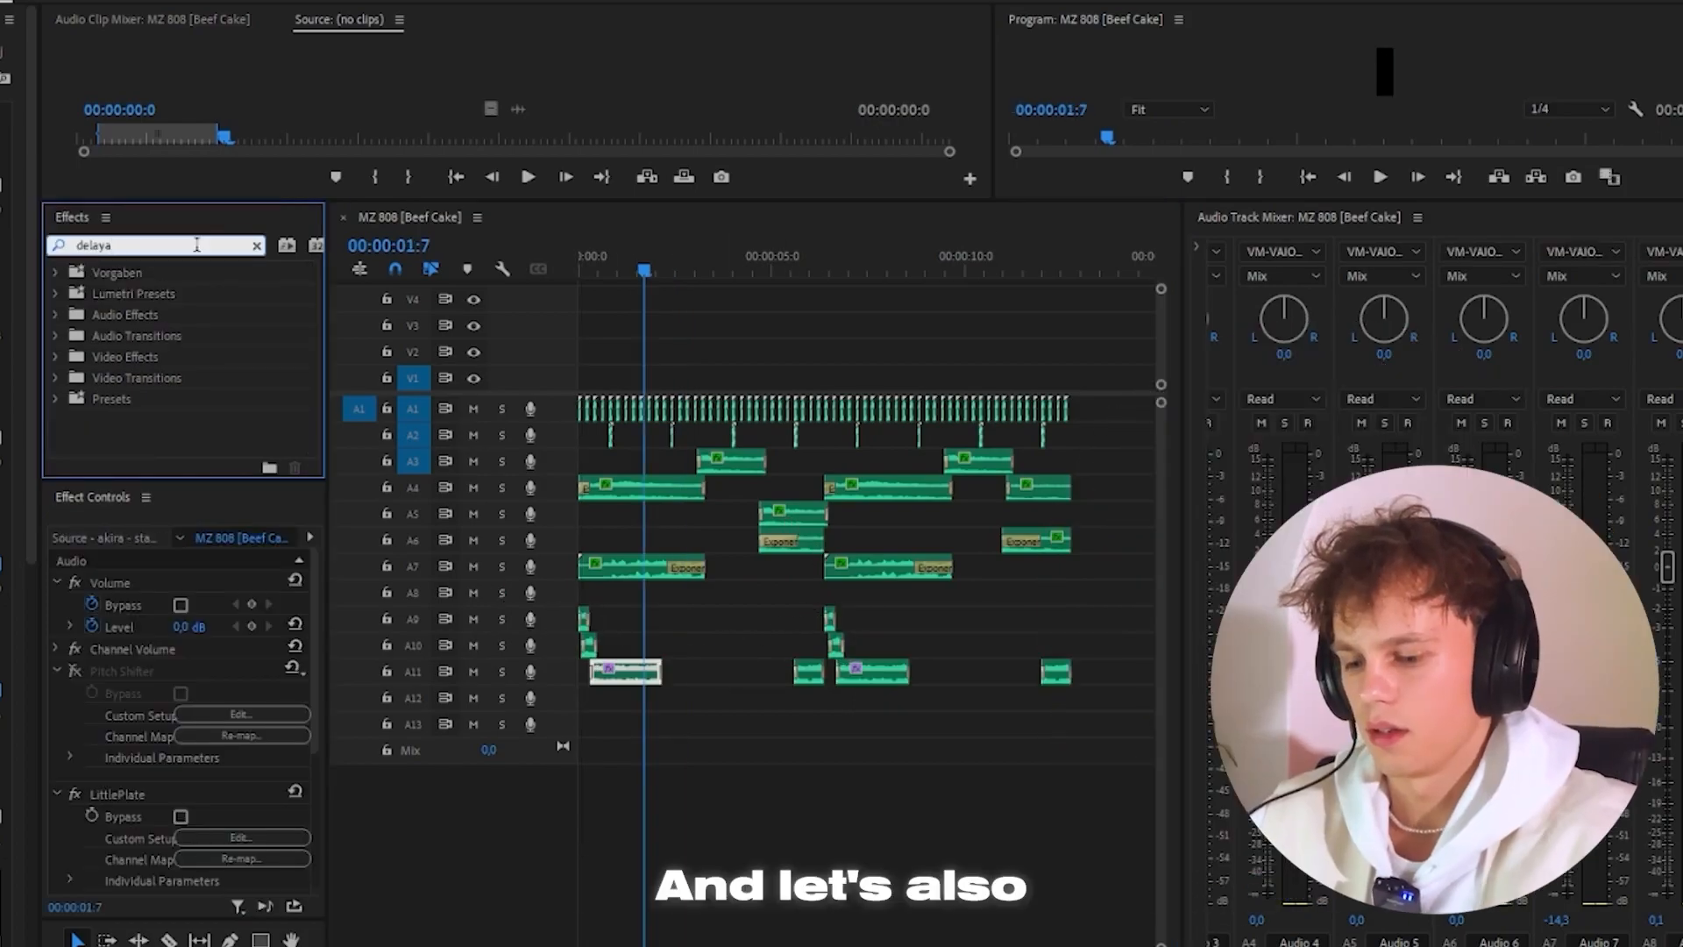
type("dela")
key("BackSpace")
key("BackSpace")
key("BackSpace")
key("BackSpace")
type("b")
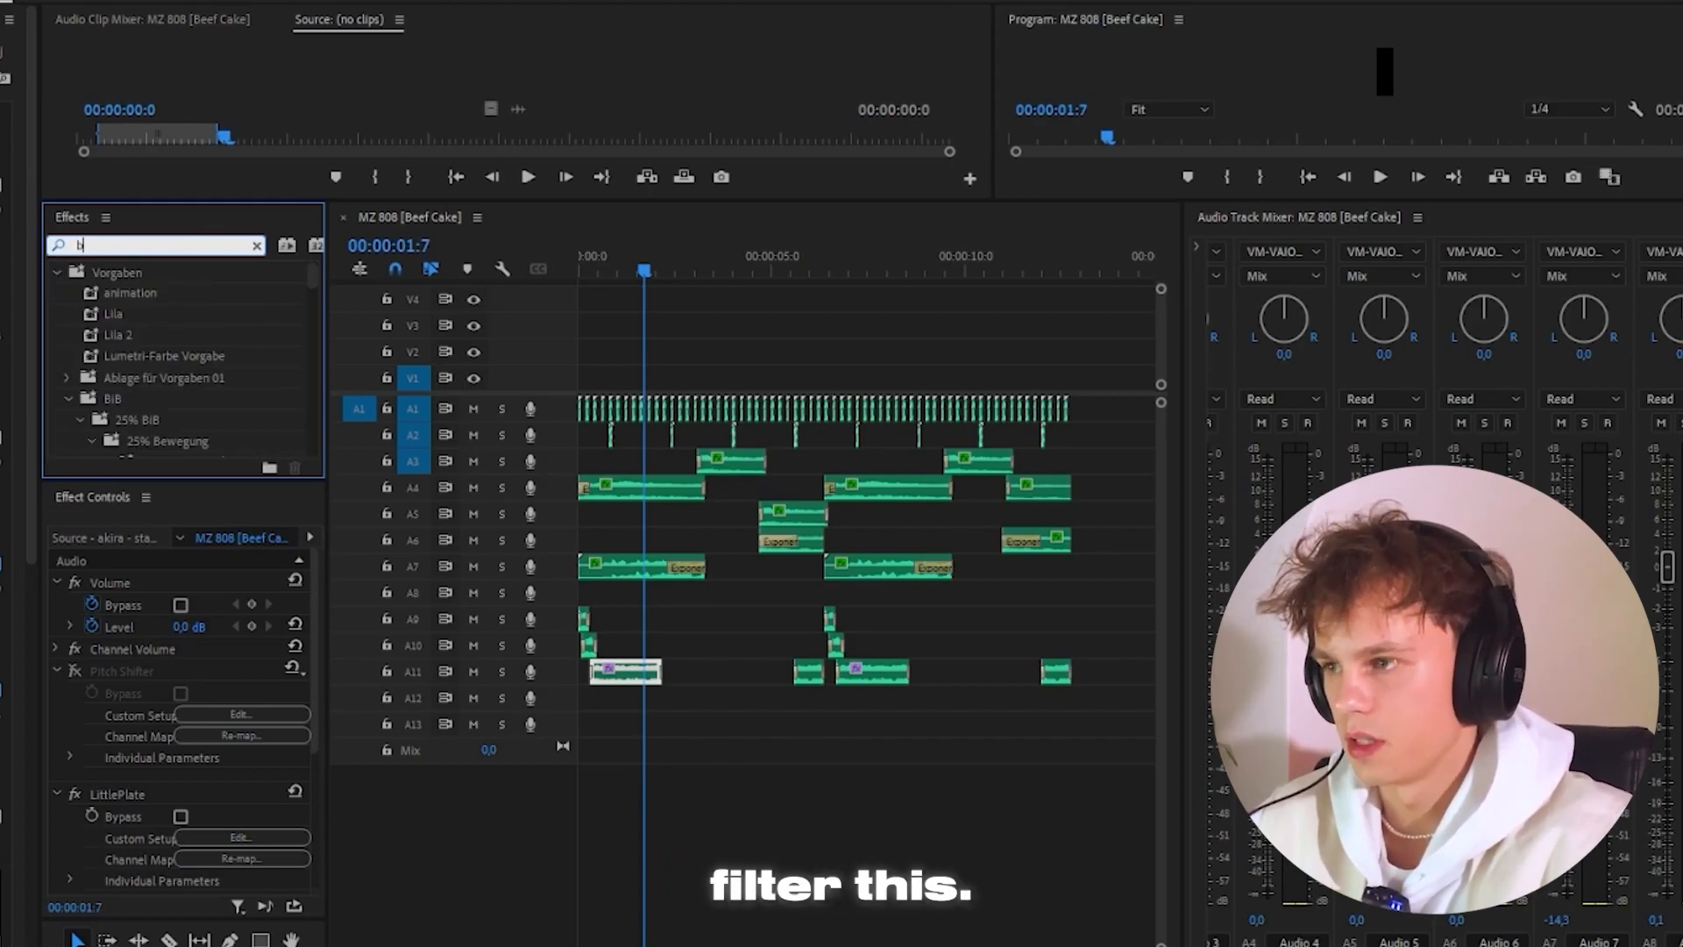
key("BackSpace")
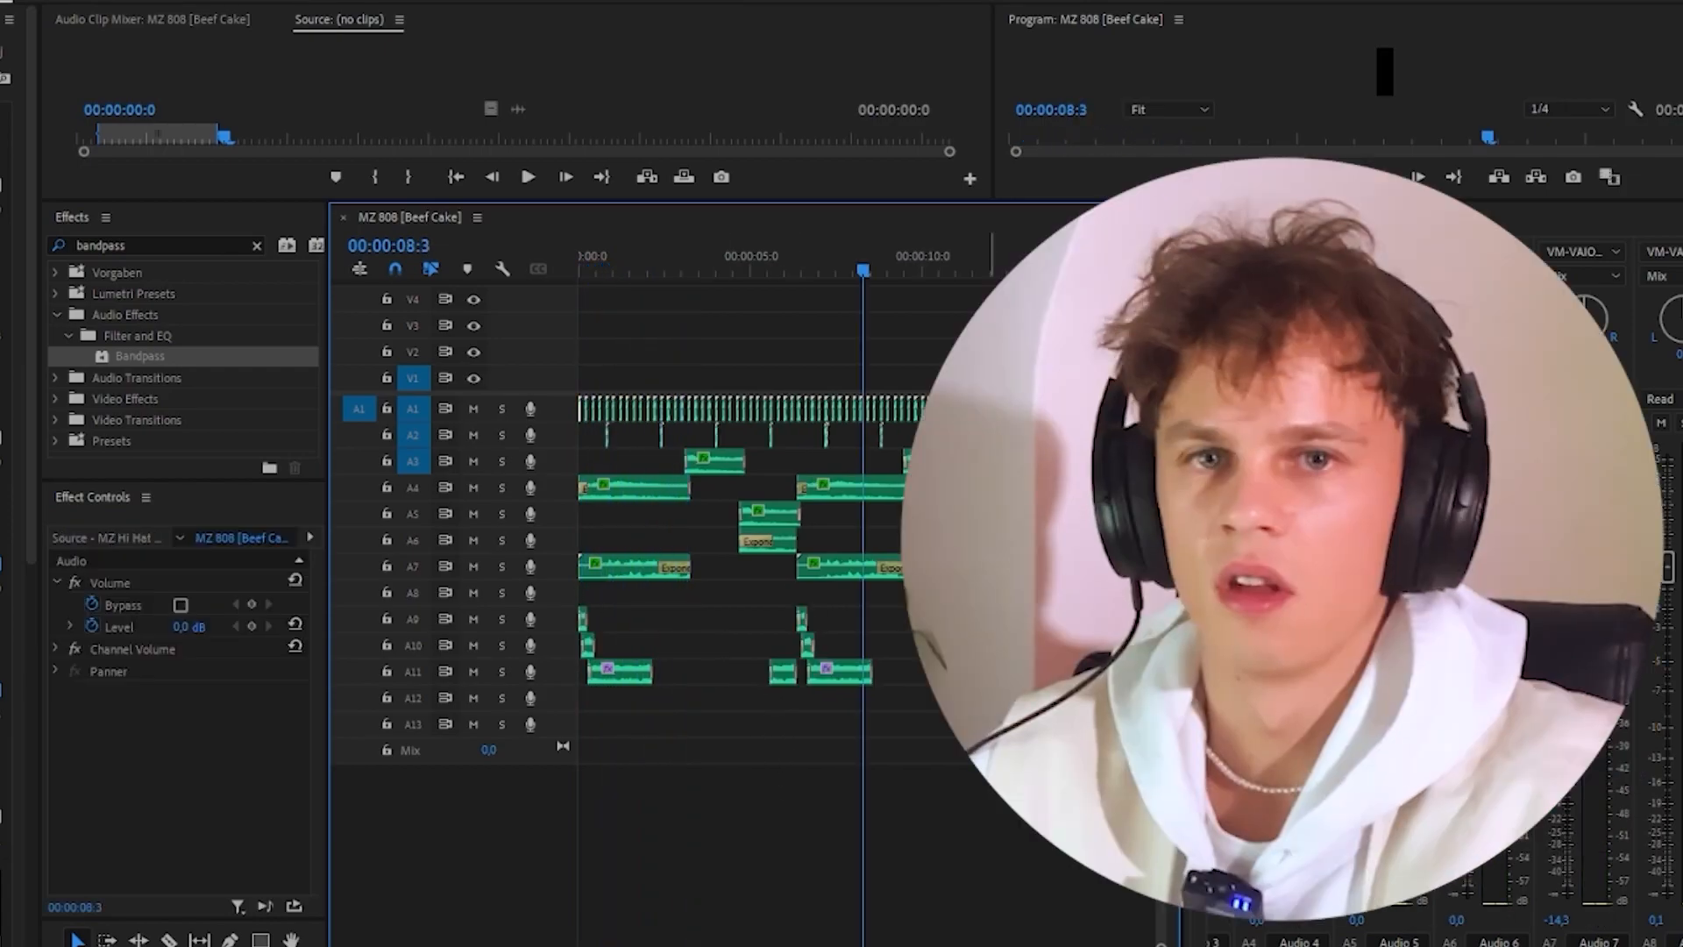
Mute drum tracks A1 and A2 and bring the exported sample.wav in at the start of track A12.
scroll(991, 683, "down", 2)
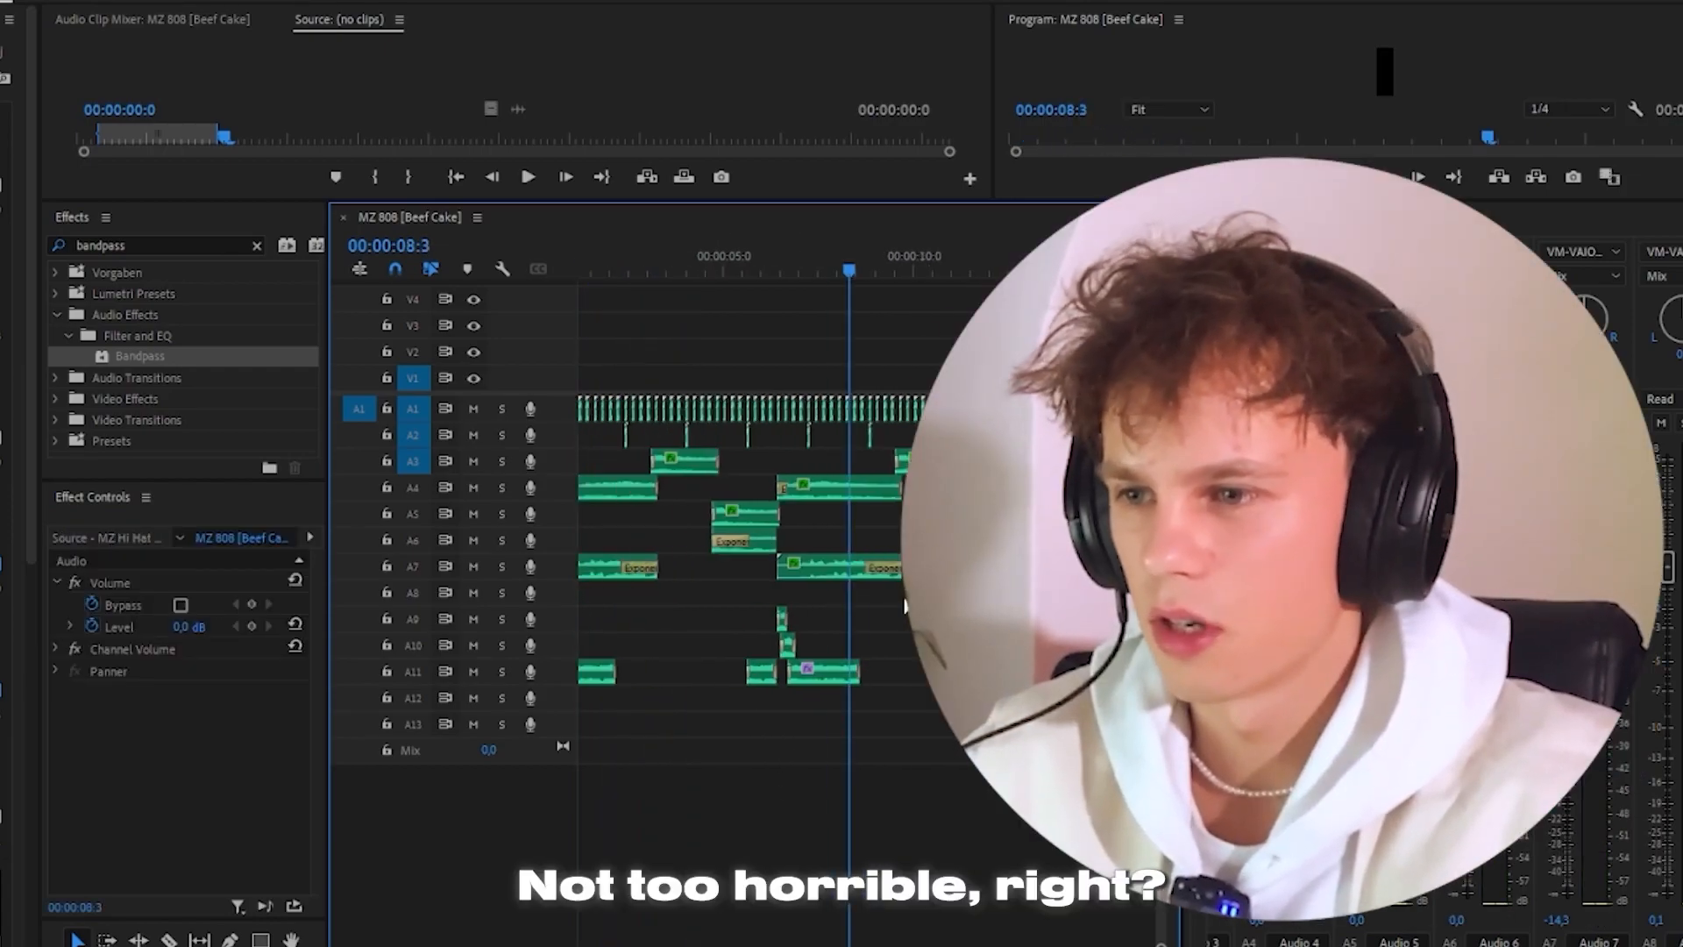
left_click_drag(1052, 700, 602, 605)
left_click(673, 645)
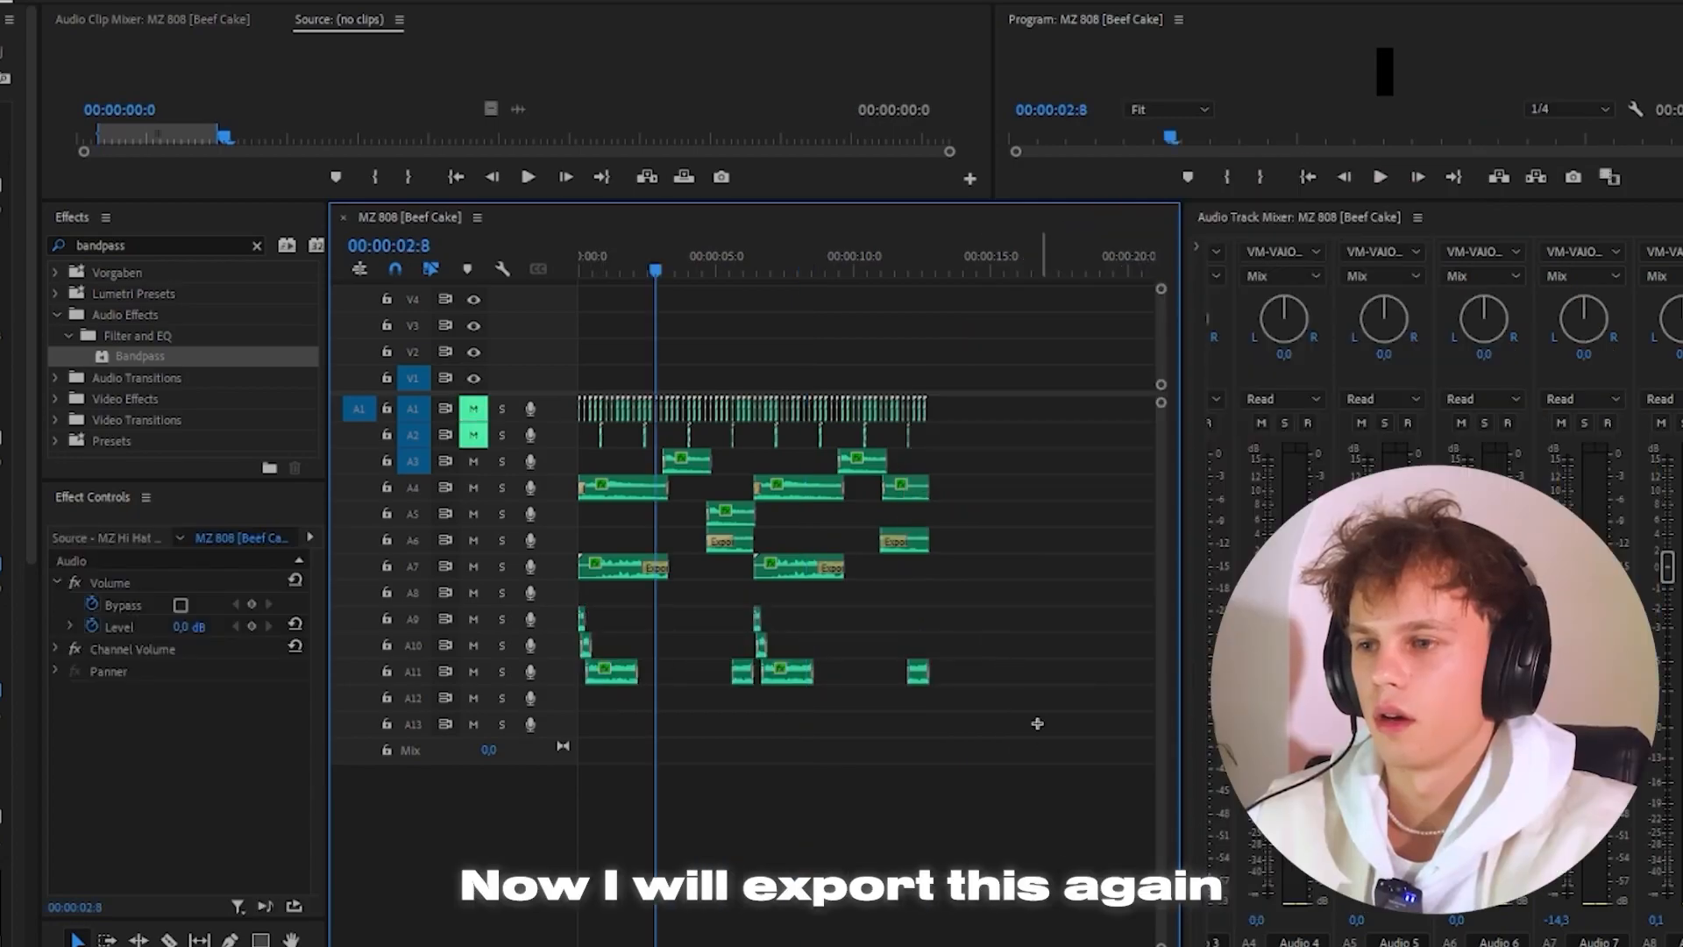
left_click_drag(1041, 701, 578, 444)
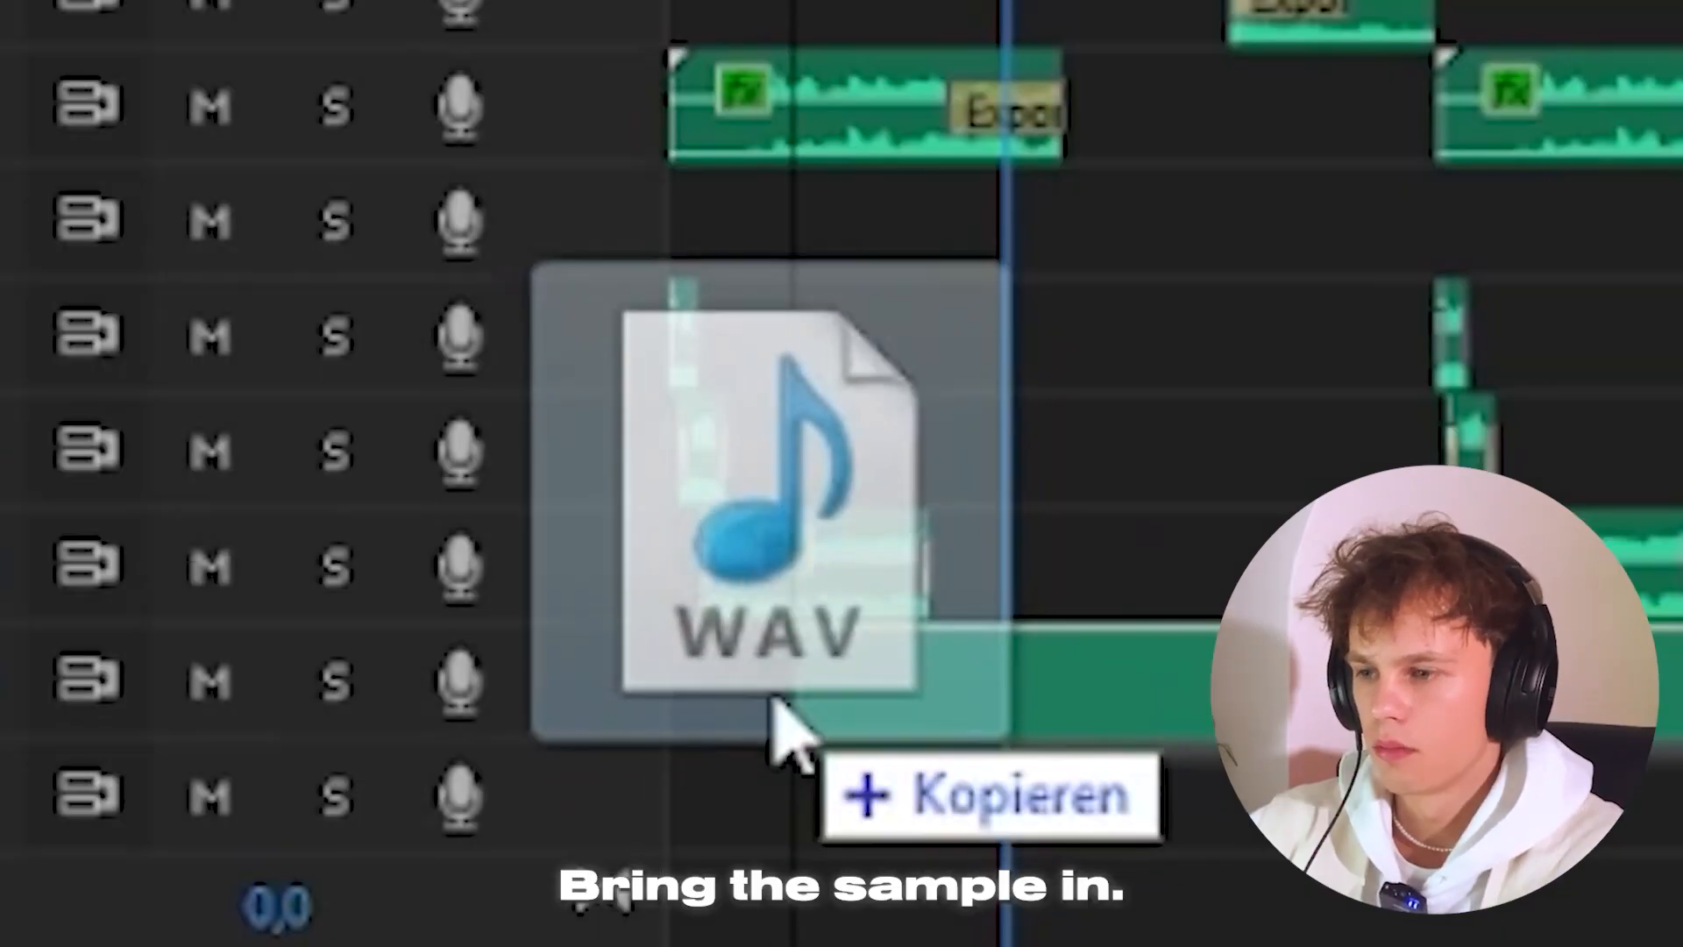
left_click_drag(777, 702, 811, 802)
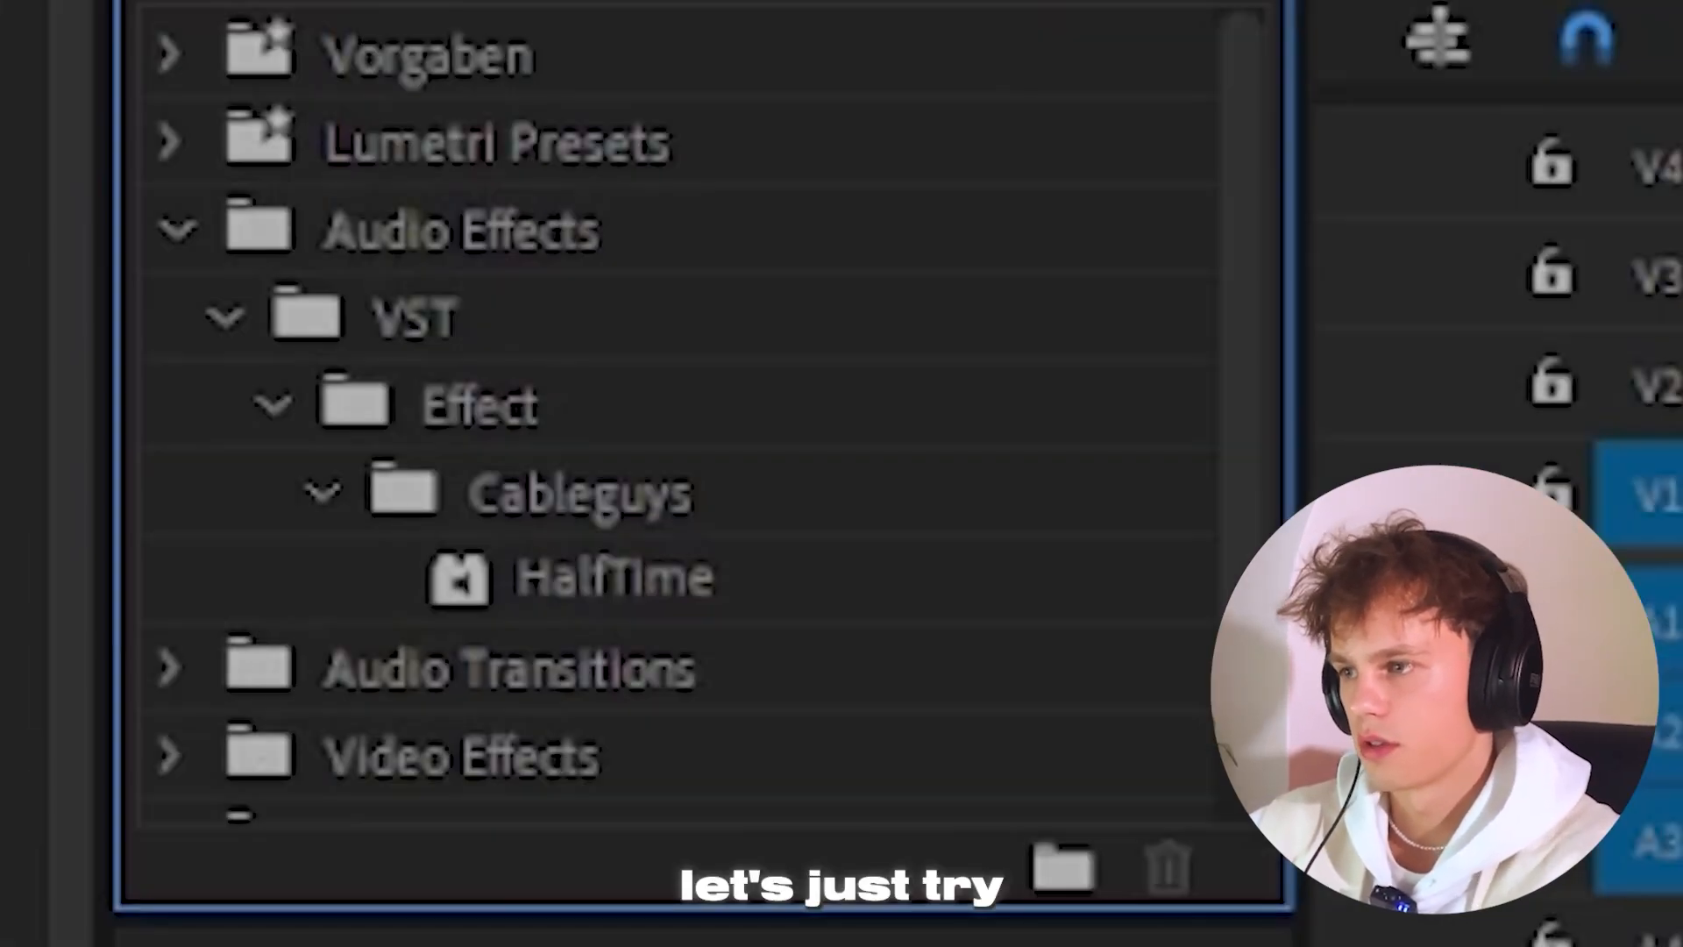
Try the HalfTime effect on the soloed sample.wav clip on track A12.
left_click(628, 579)
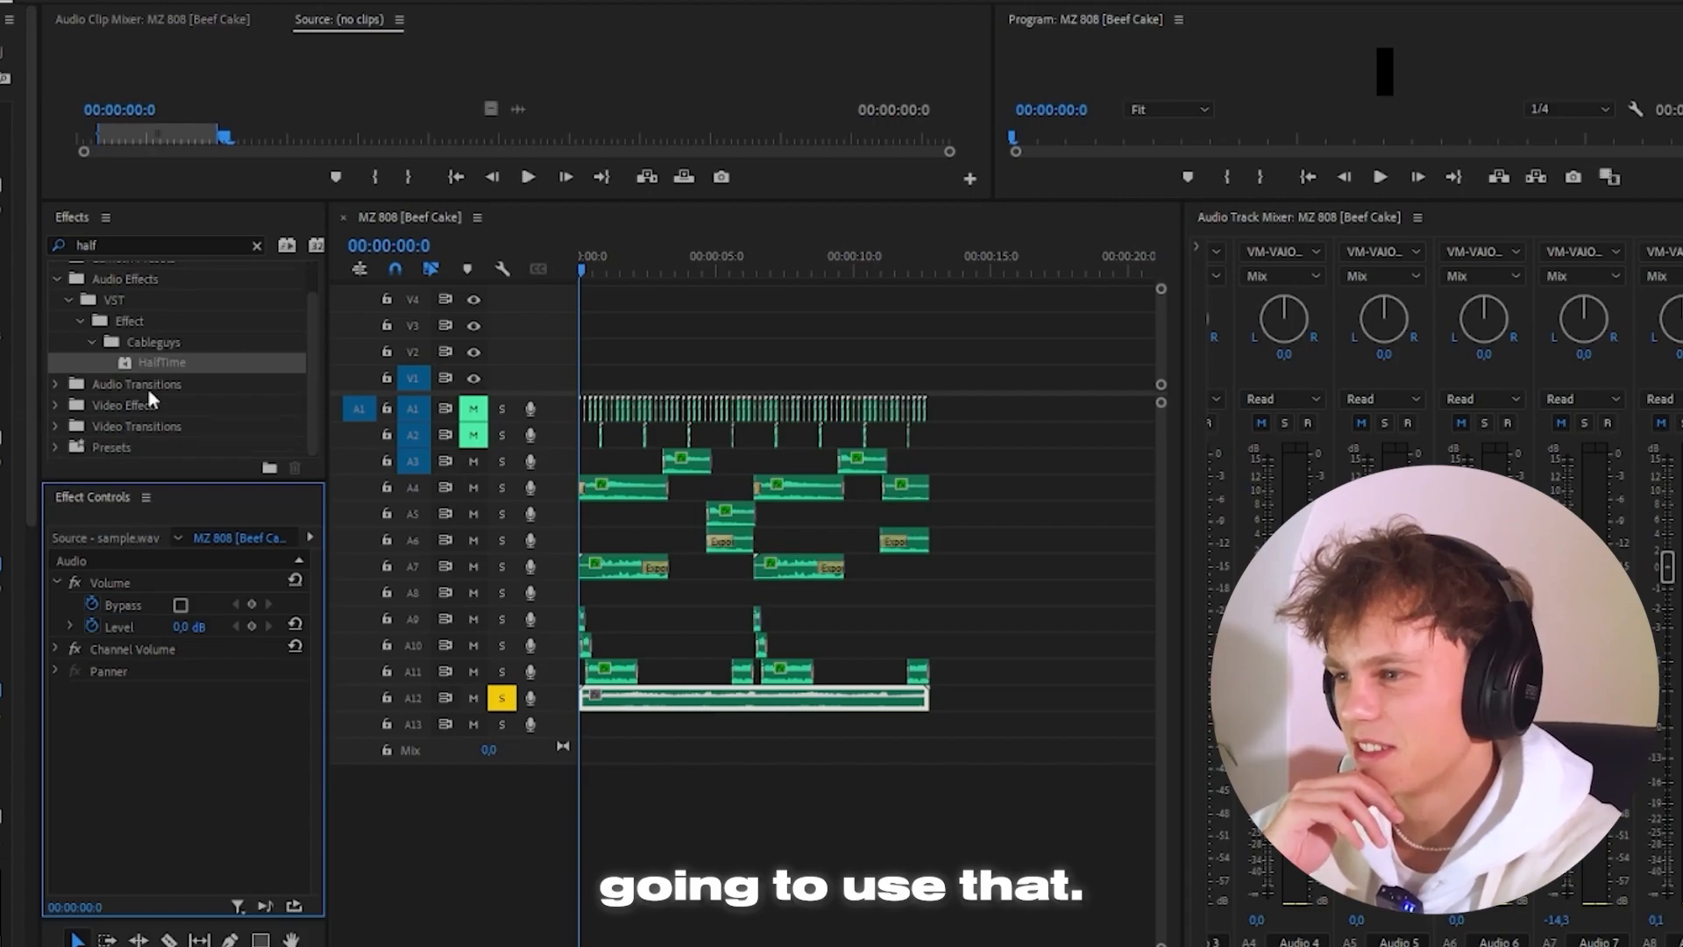
left_click(438, 272)
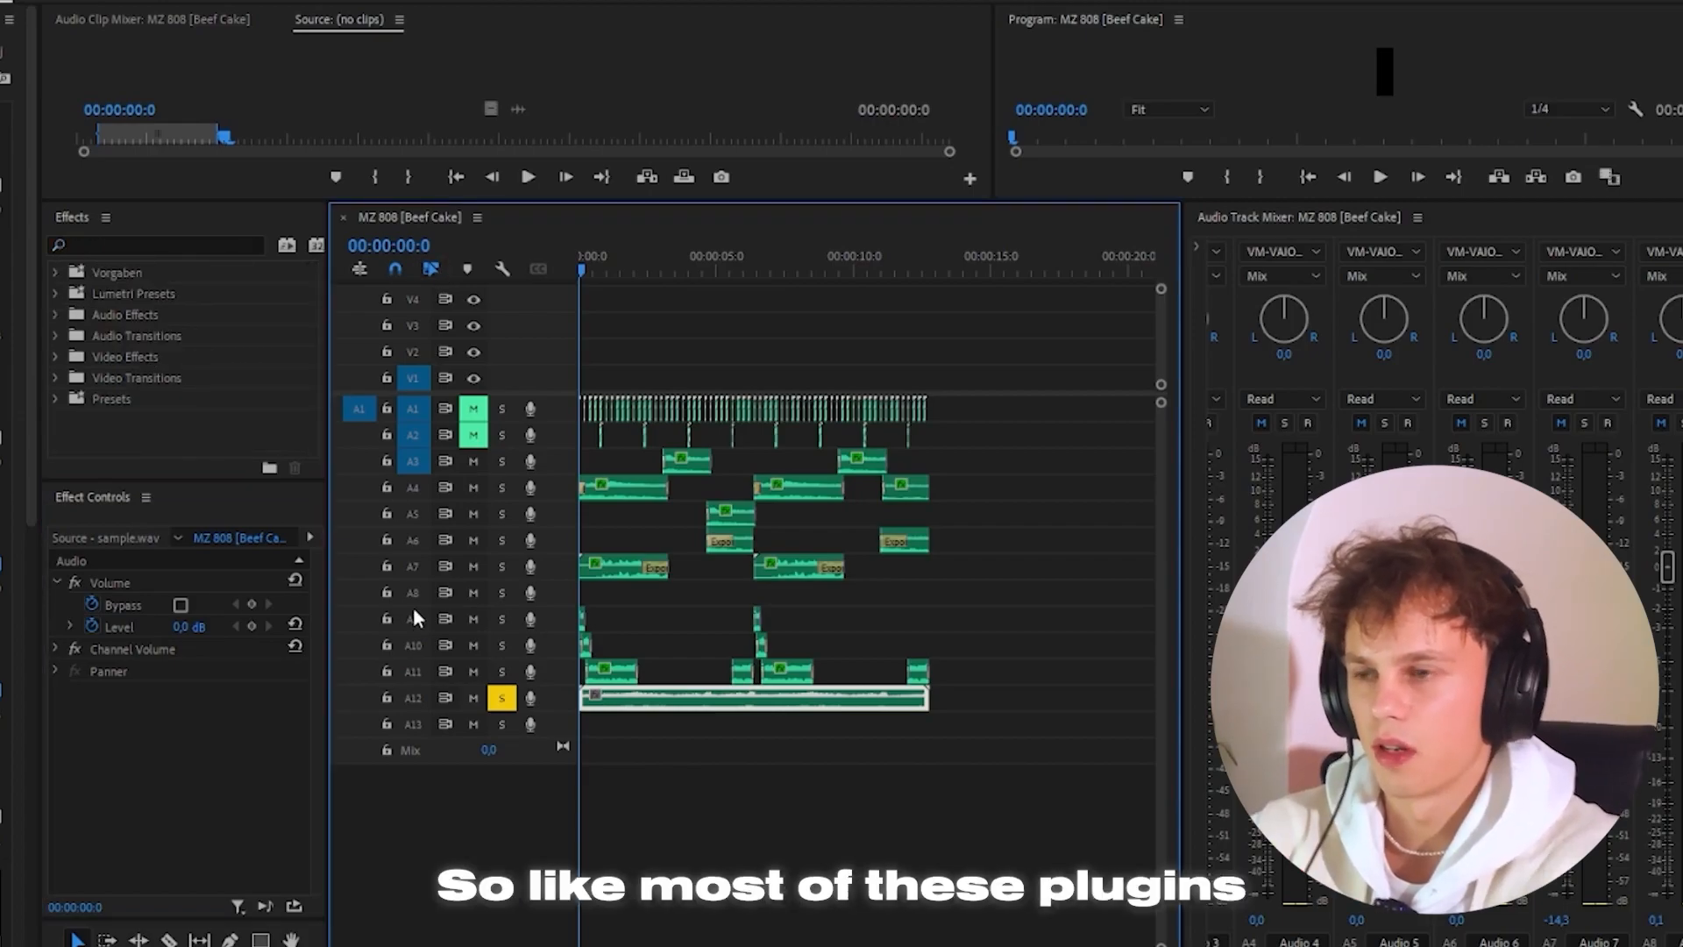
Find the Soundtoys Crystallizer effect and add it to the sample.wav clip on track A12.
left_click(190, 248)
type("cry")
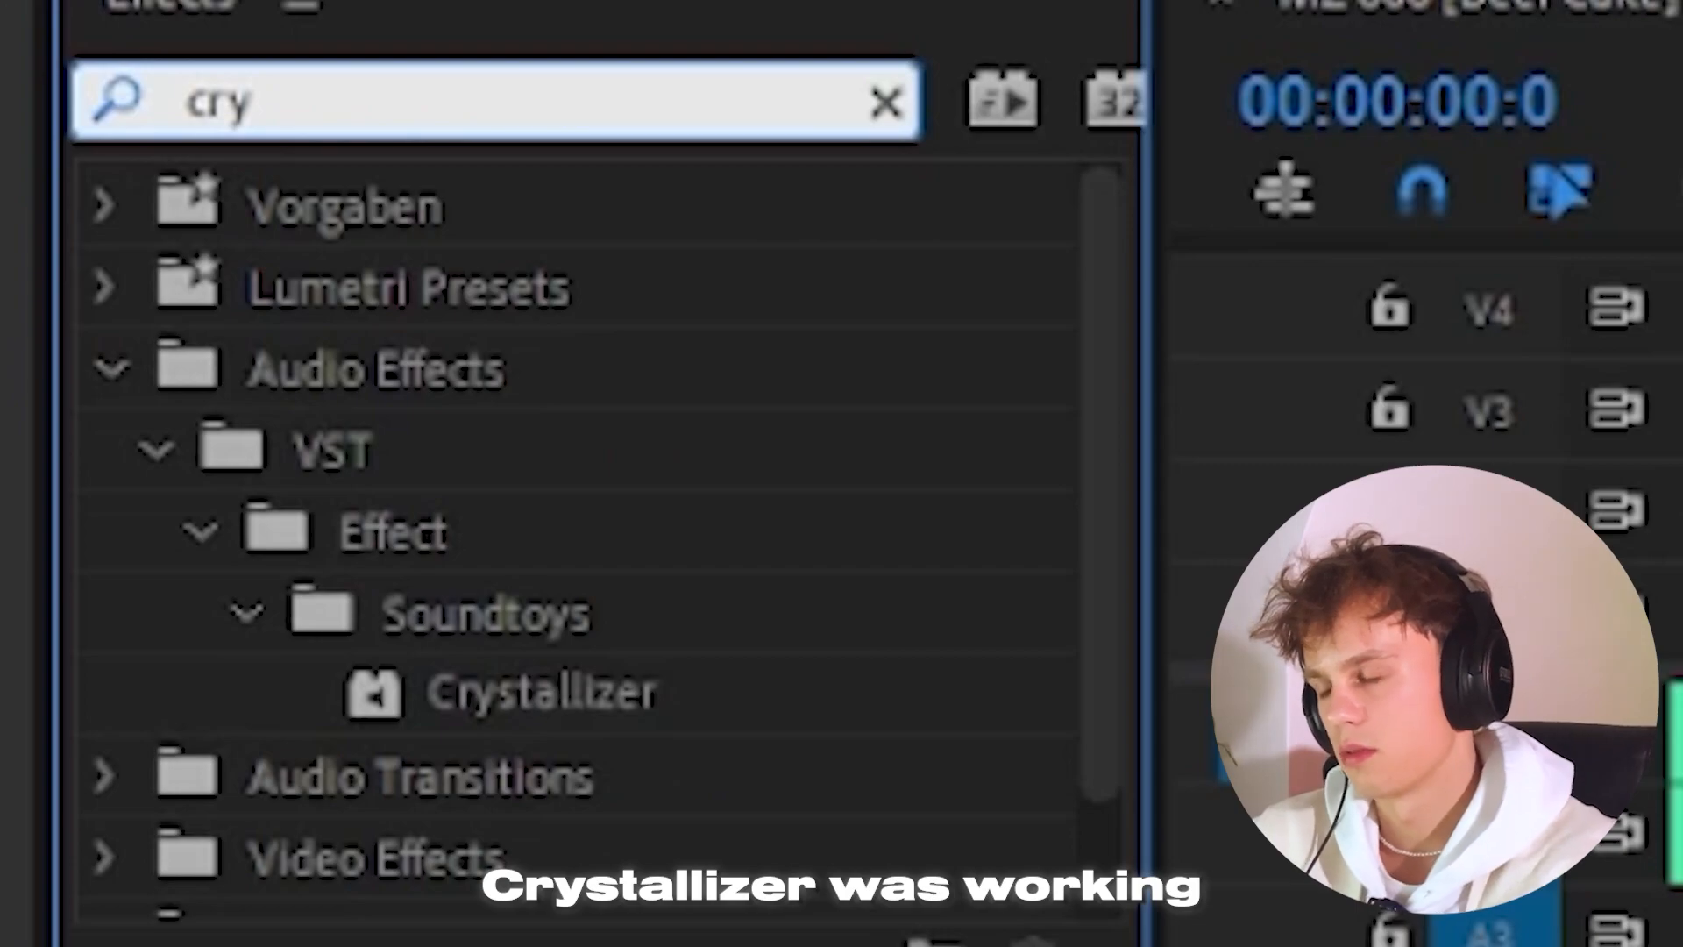
left_click(755, 712)
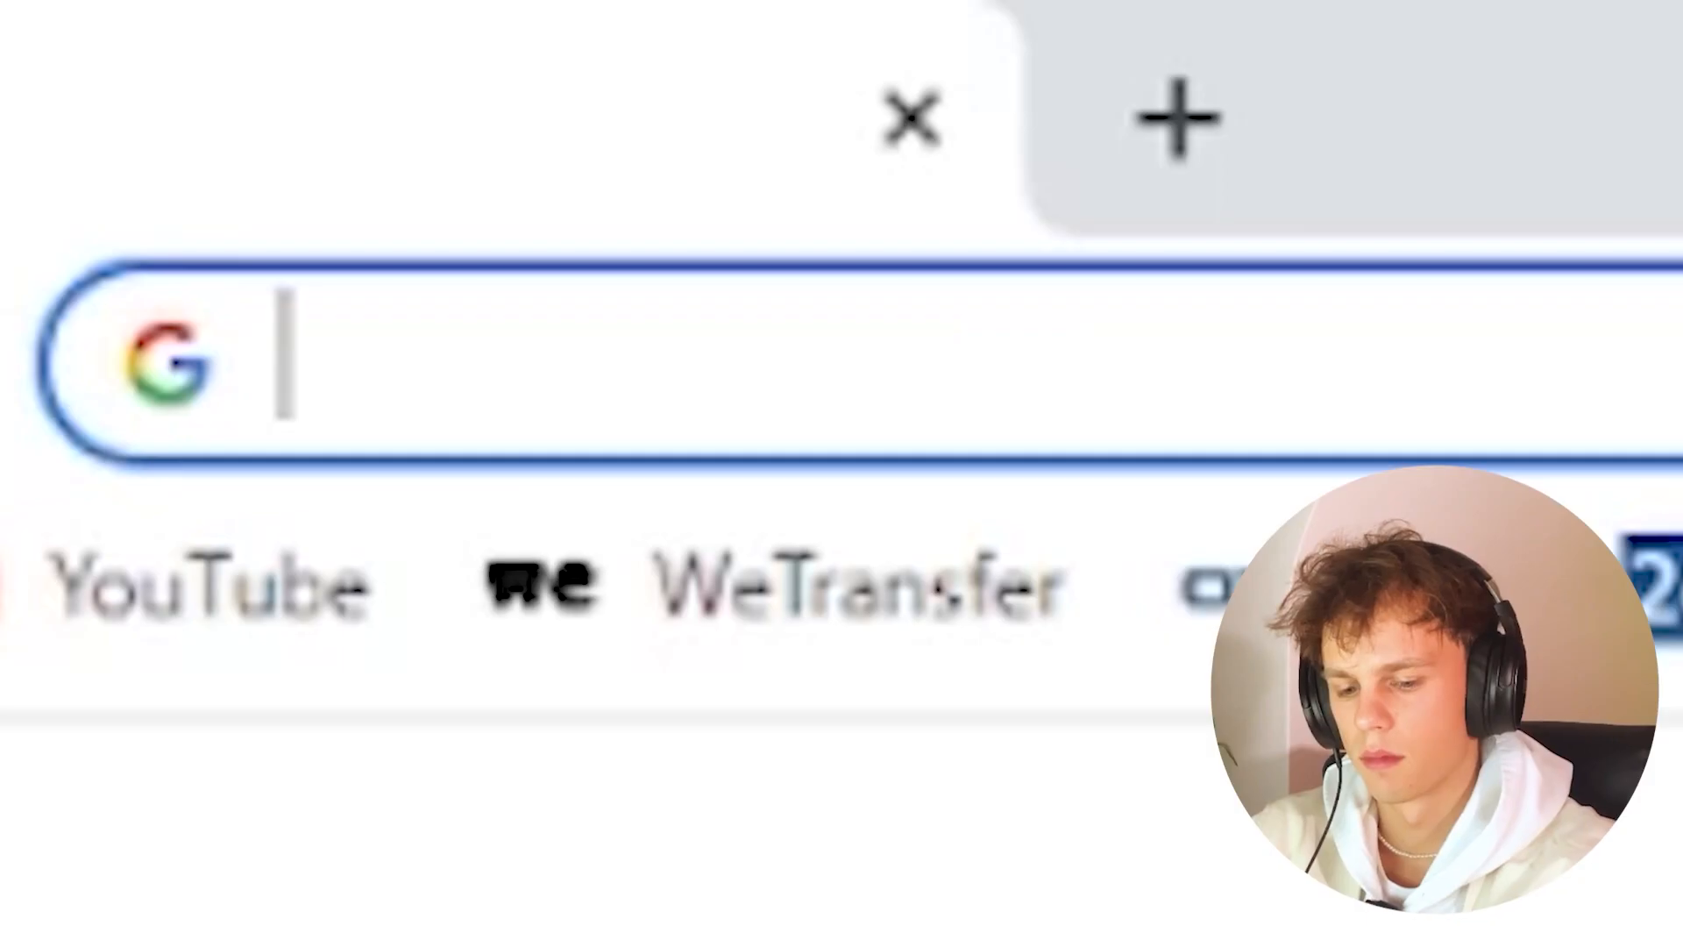
Look up the length of one beat at 150 BPM in the browser and adjust Crystallizer's Splice accordingly.
type("150 bpm in secons")
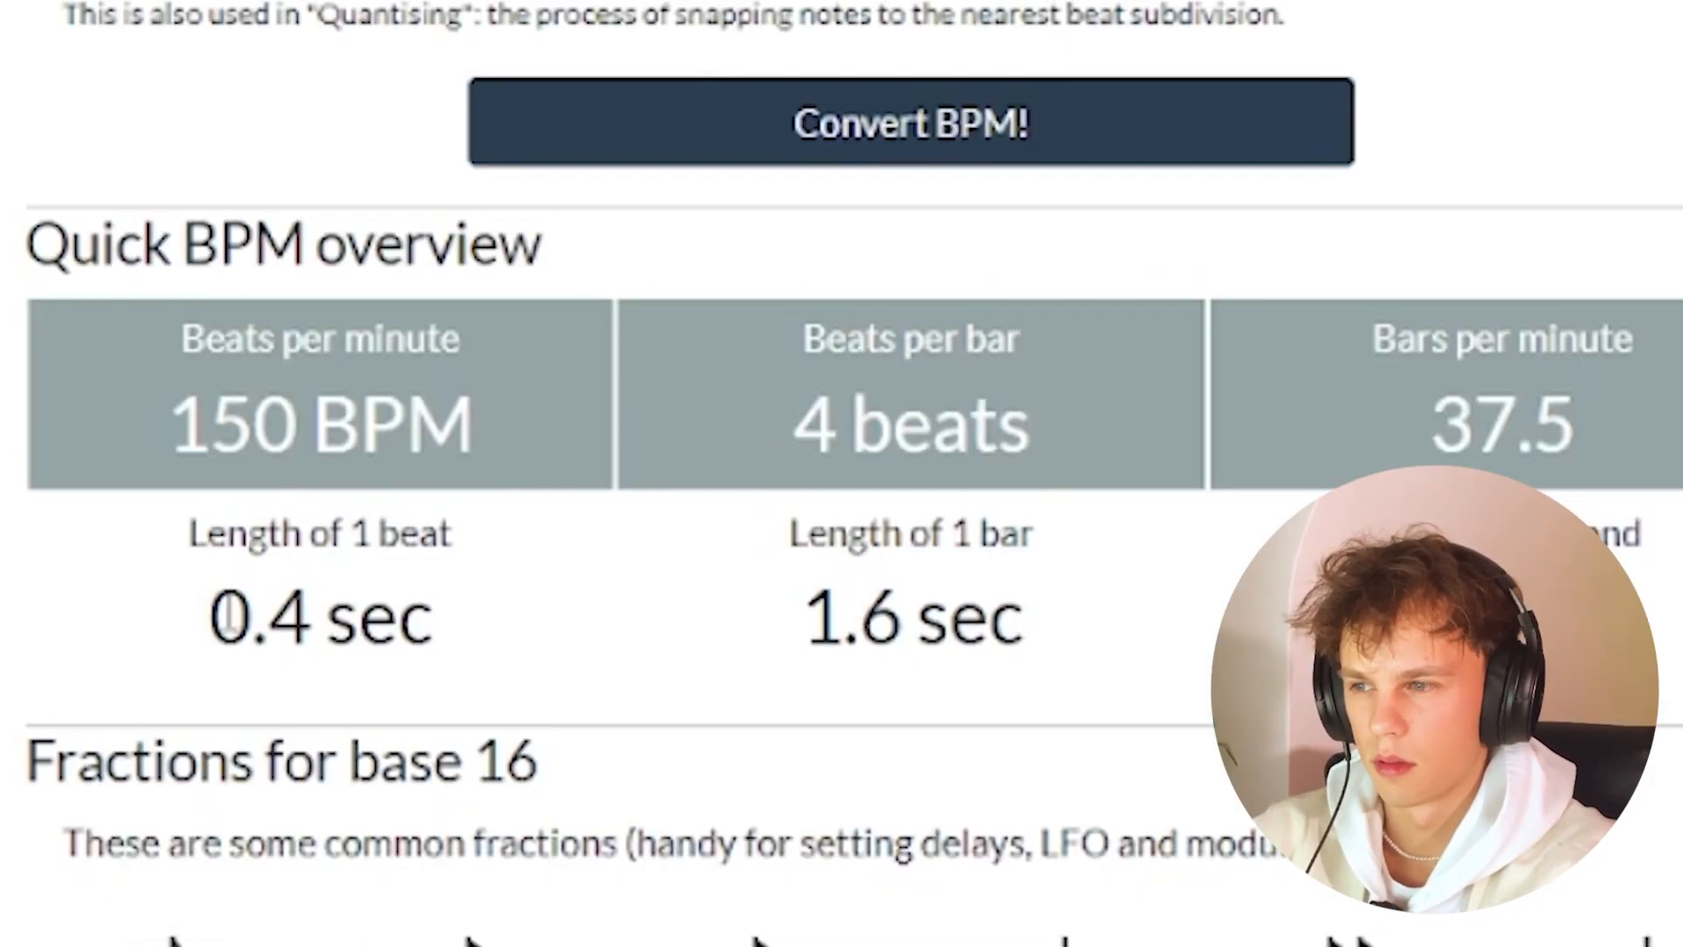
left_click_drag(226, 618, 450, 624)
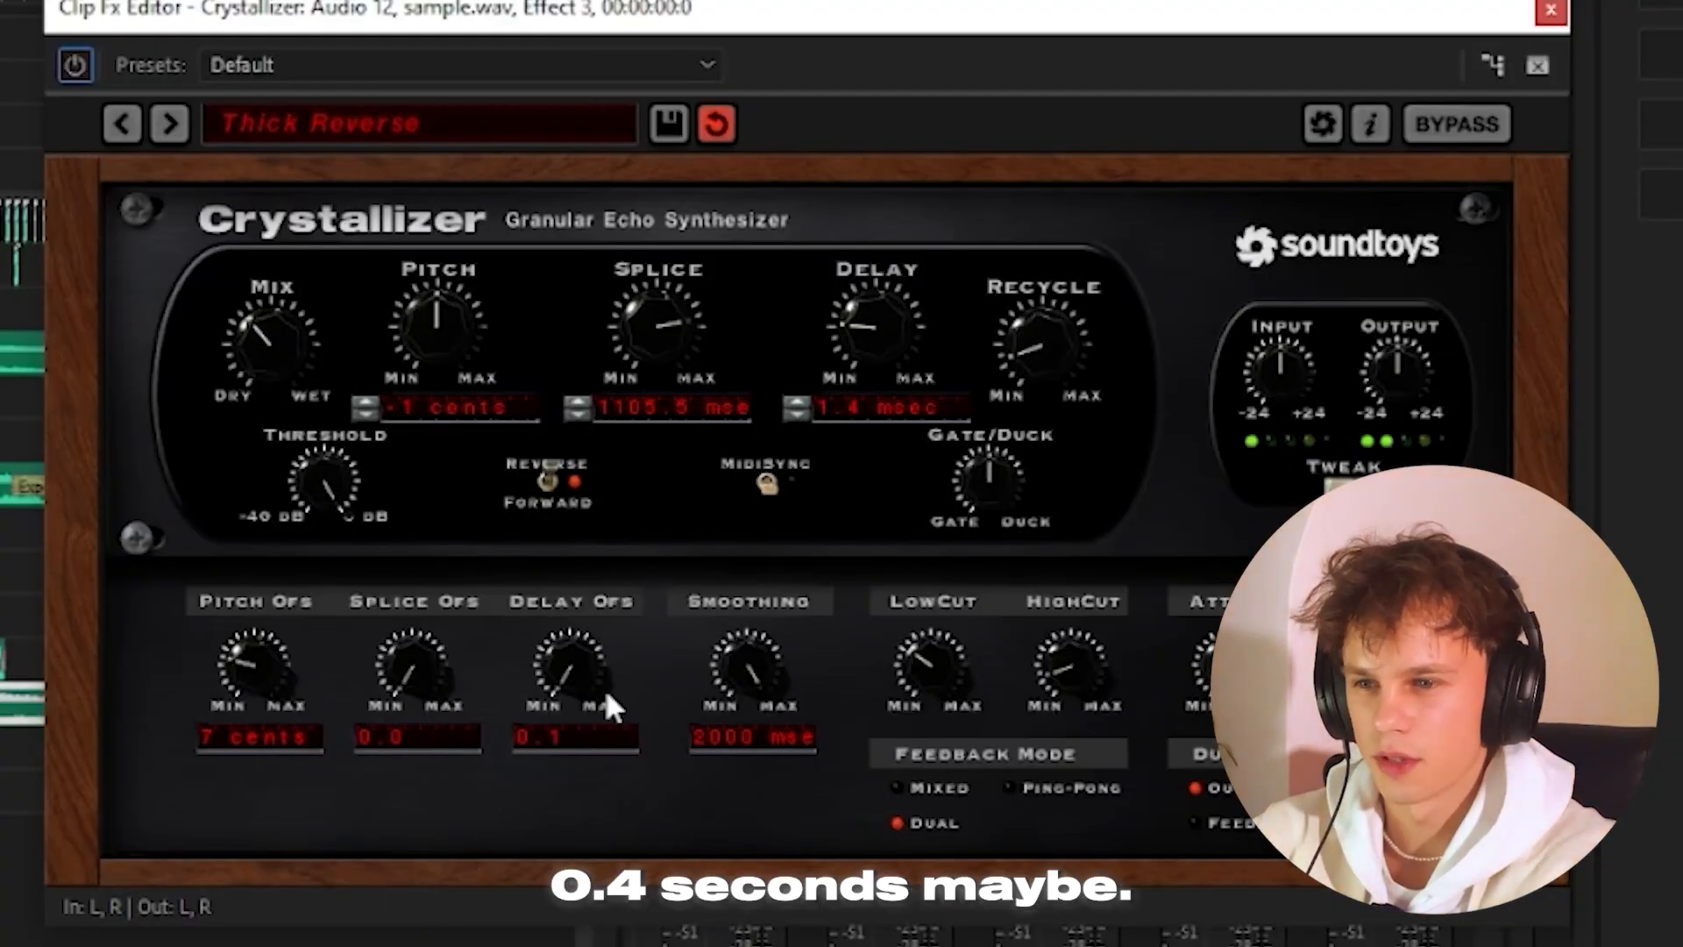
left_click_drag(615, 318, 650, 354)
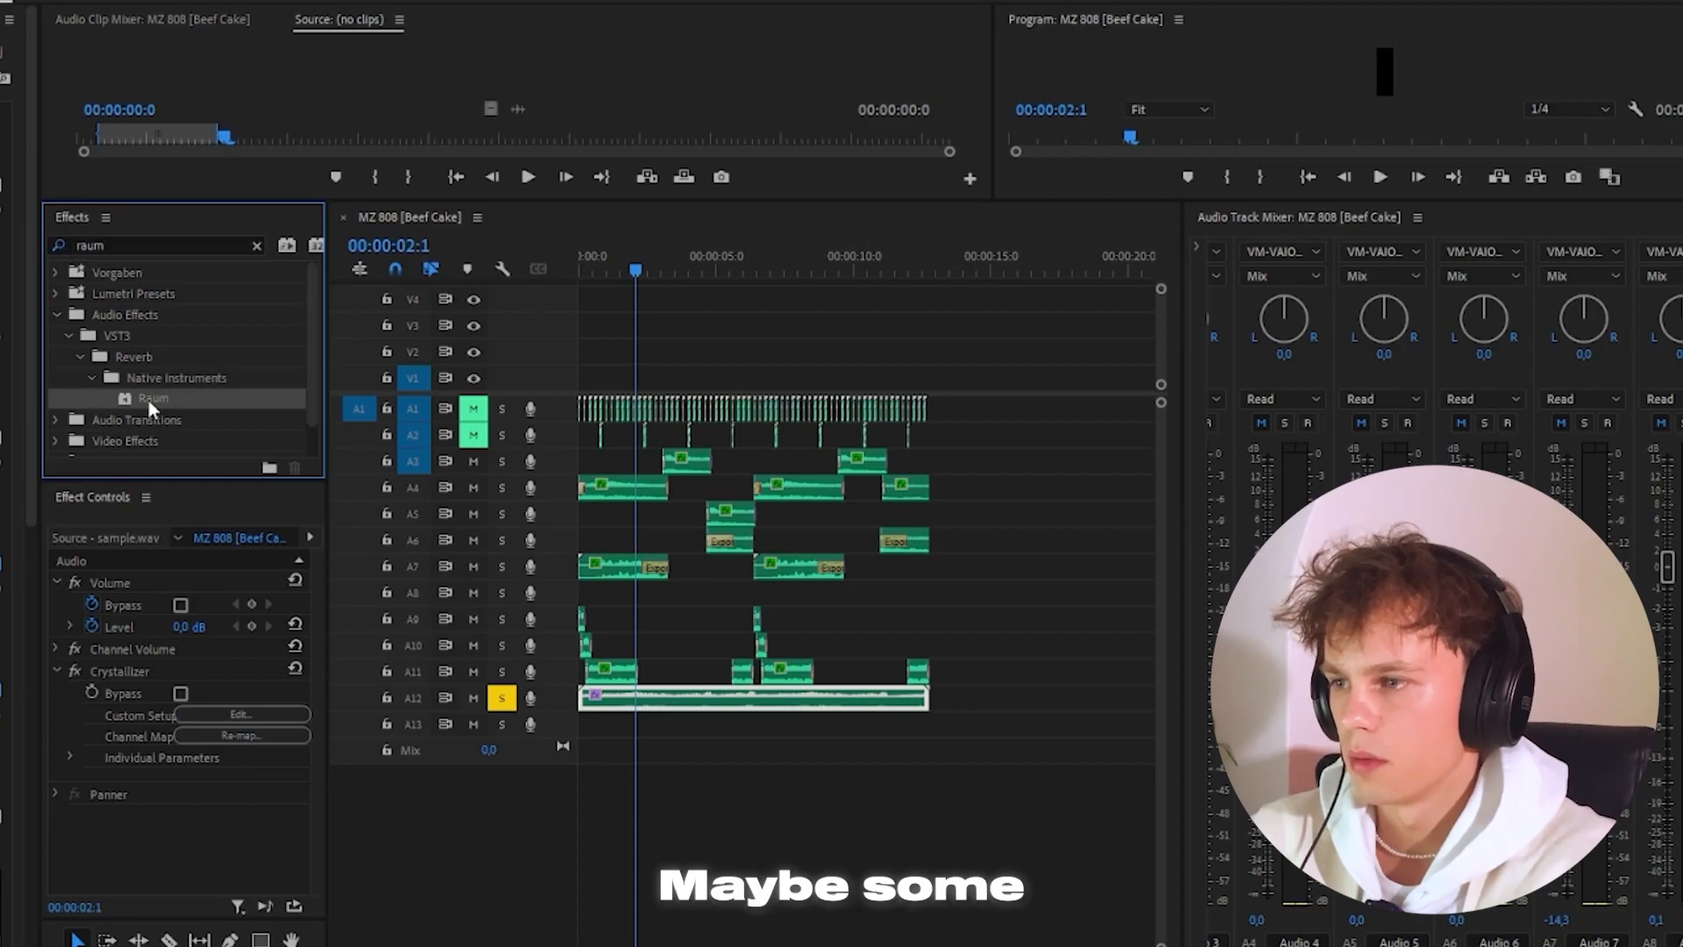
Add the Raum reverb to the sample.wav clip, play it from the start and open Raum's settings.
left_click_drag(602, 268, 481, 285)
key("space")
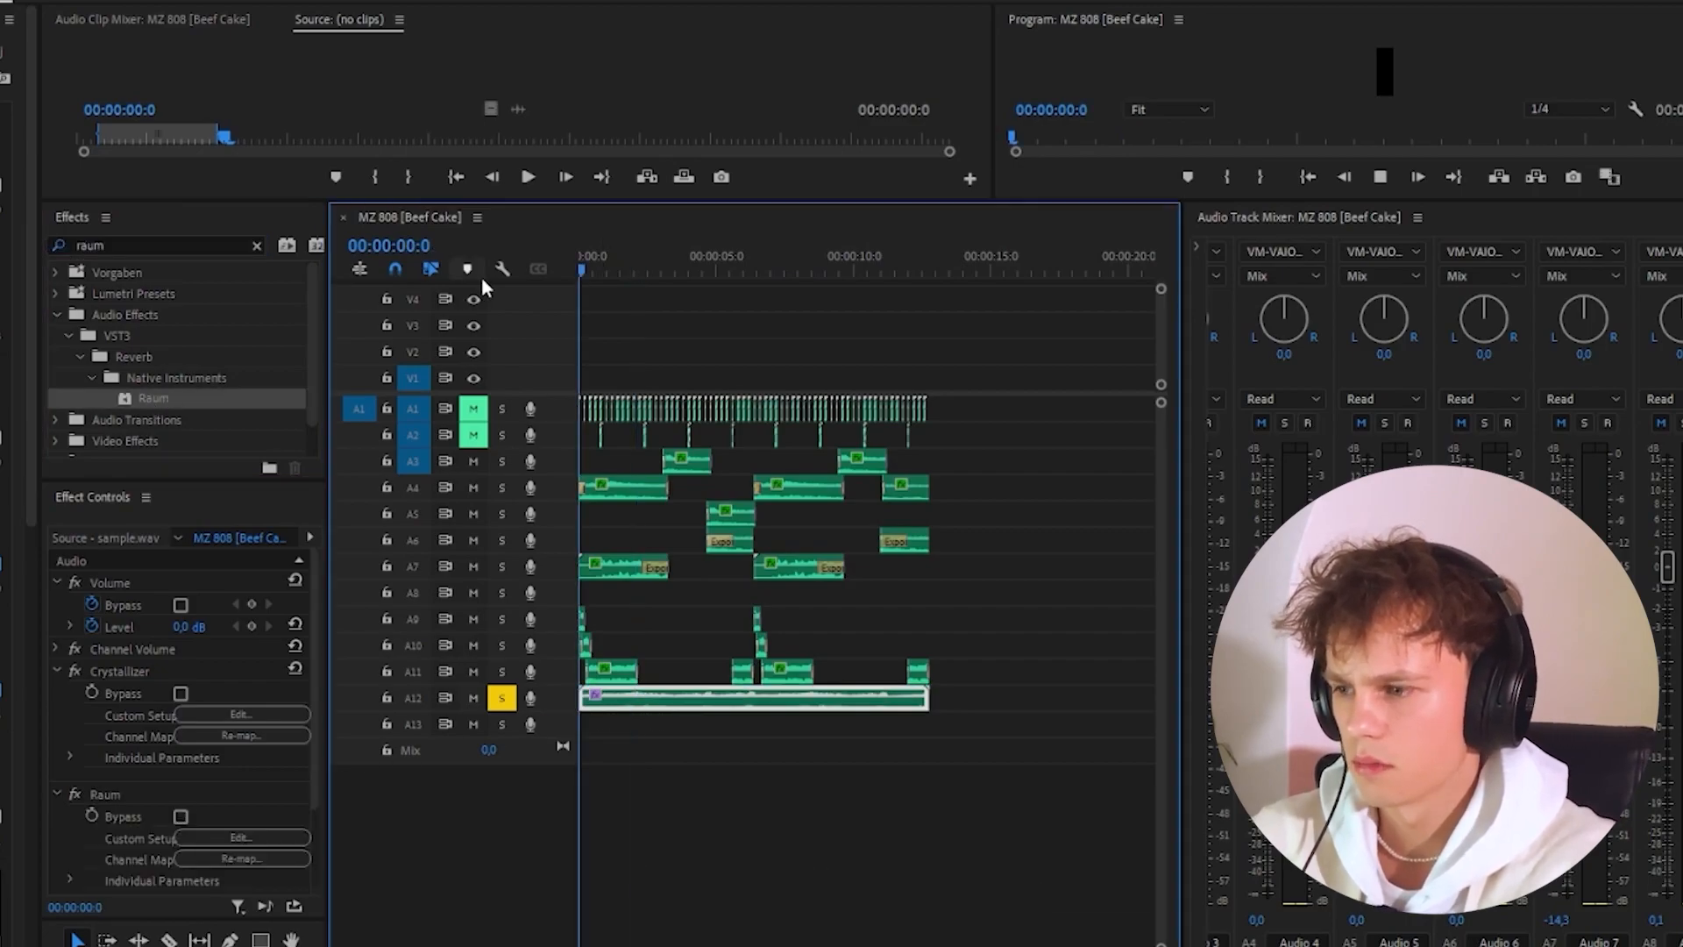
left_click(235, 837)
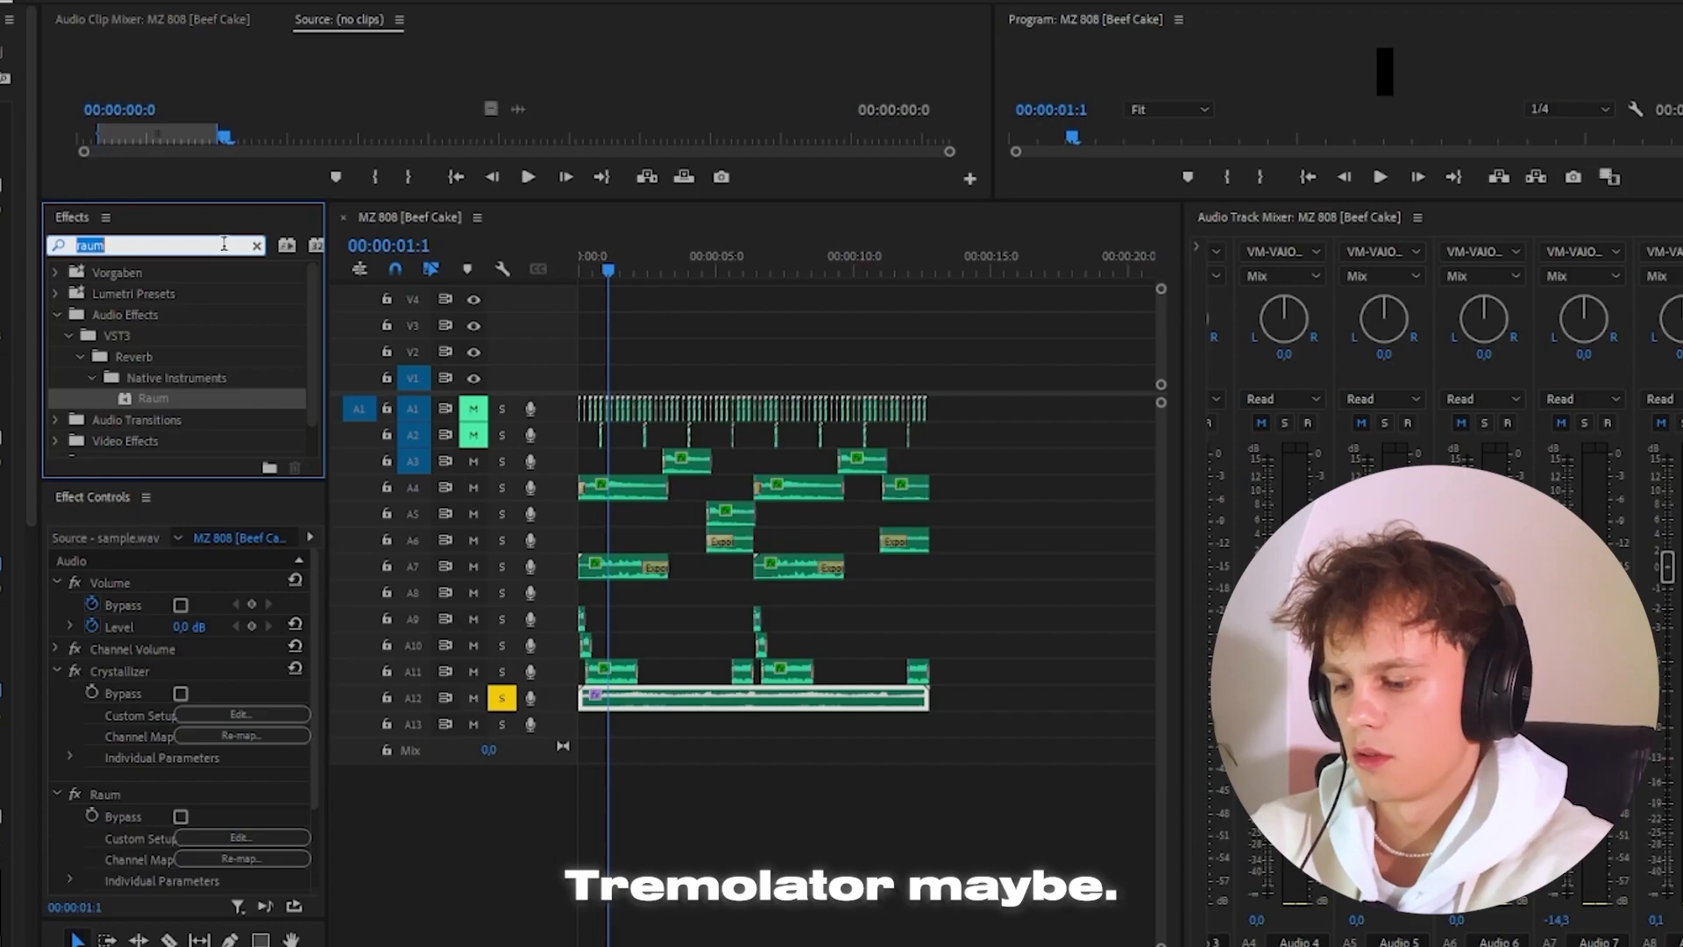
Add Tremolator to the sample.wav clip and adjust its modulation with the tempo set to 150 BPM.
type("emol")
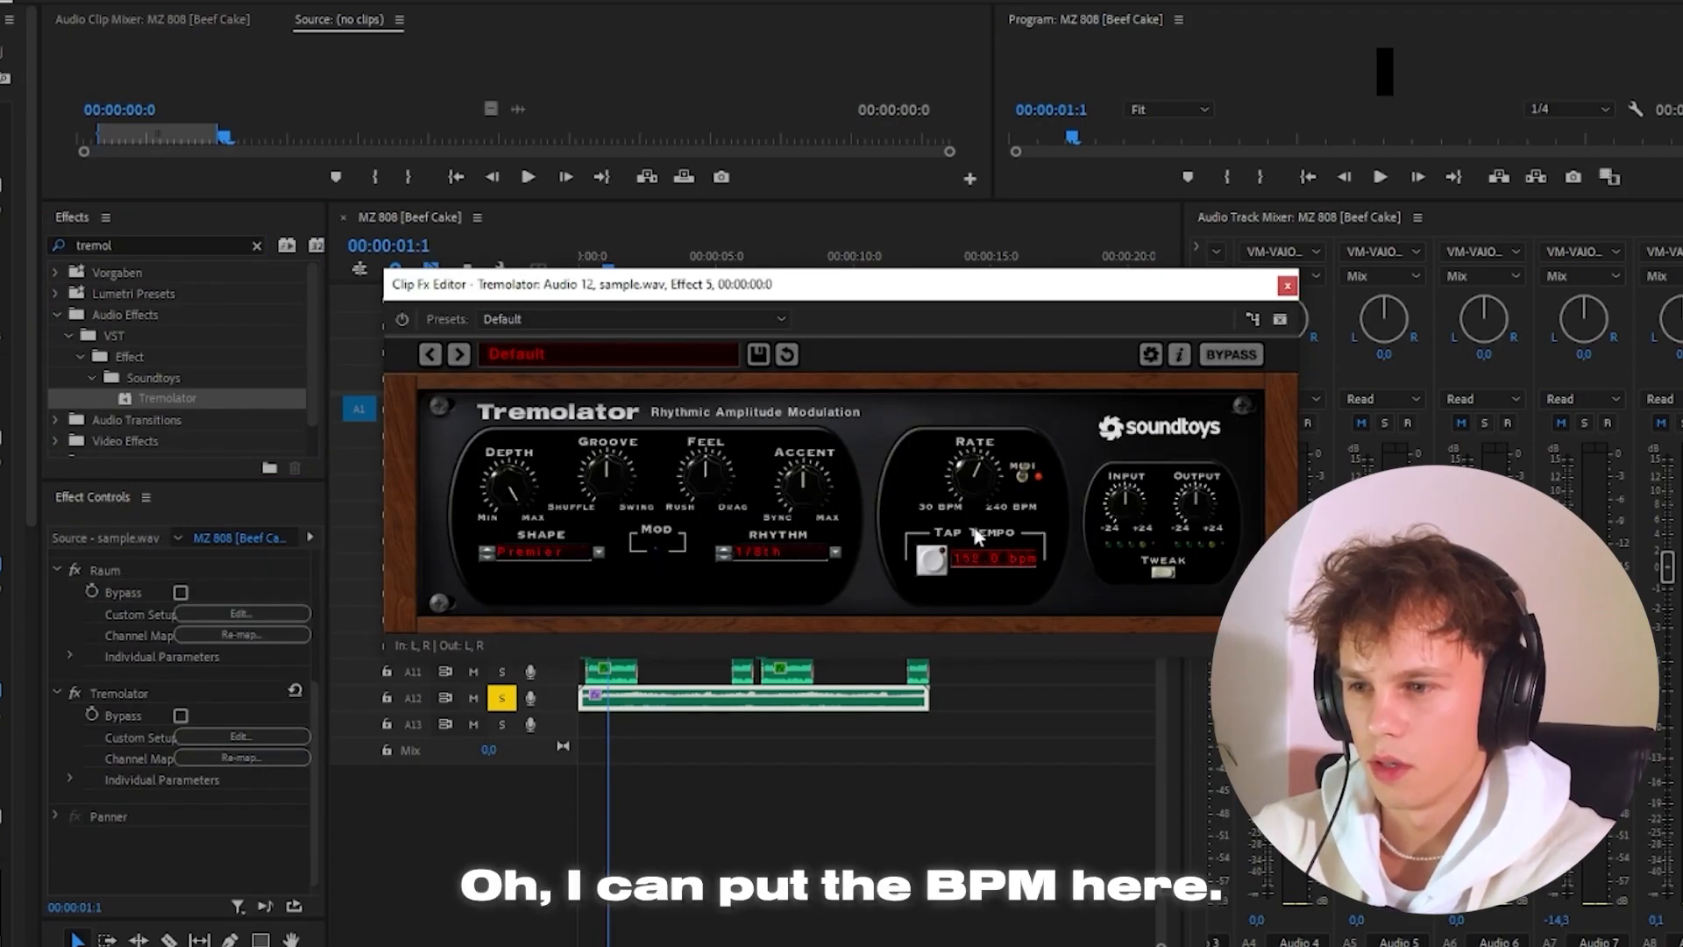
left_click_drag(974, 526, 973, 536)
left_click_drag(973, 451, 969, 489)
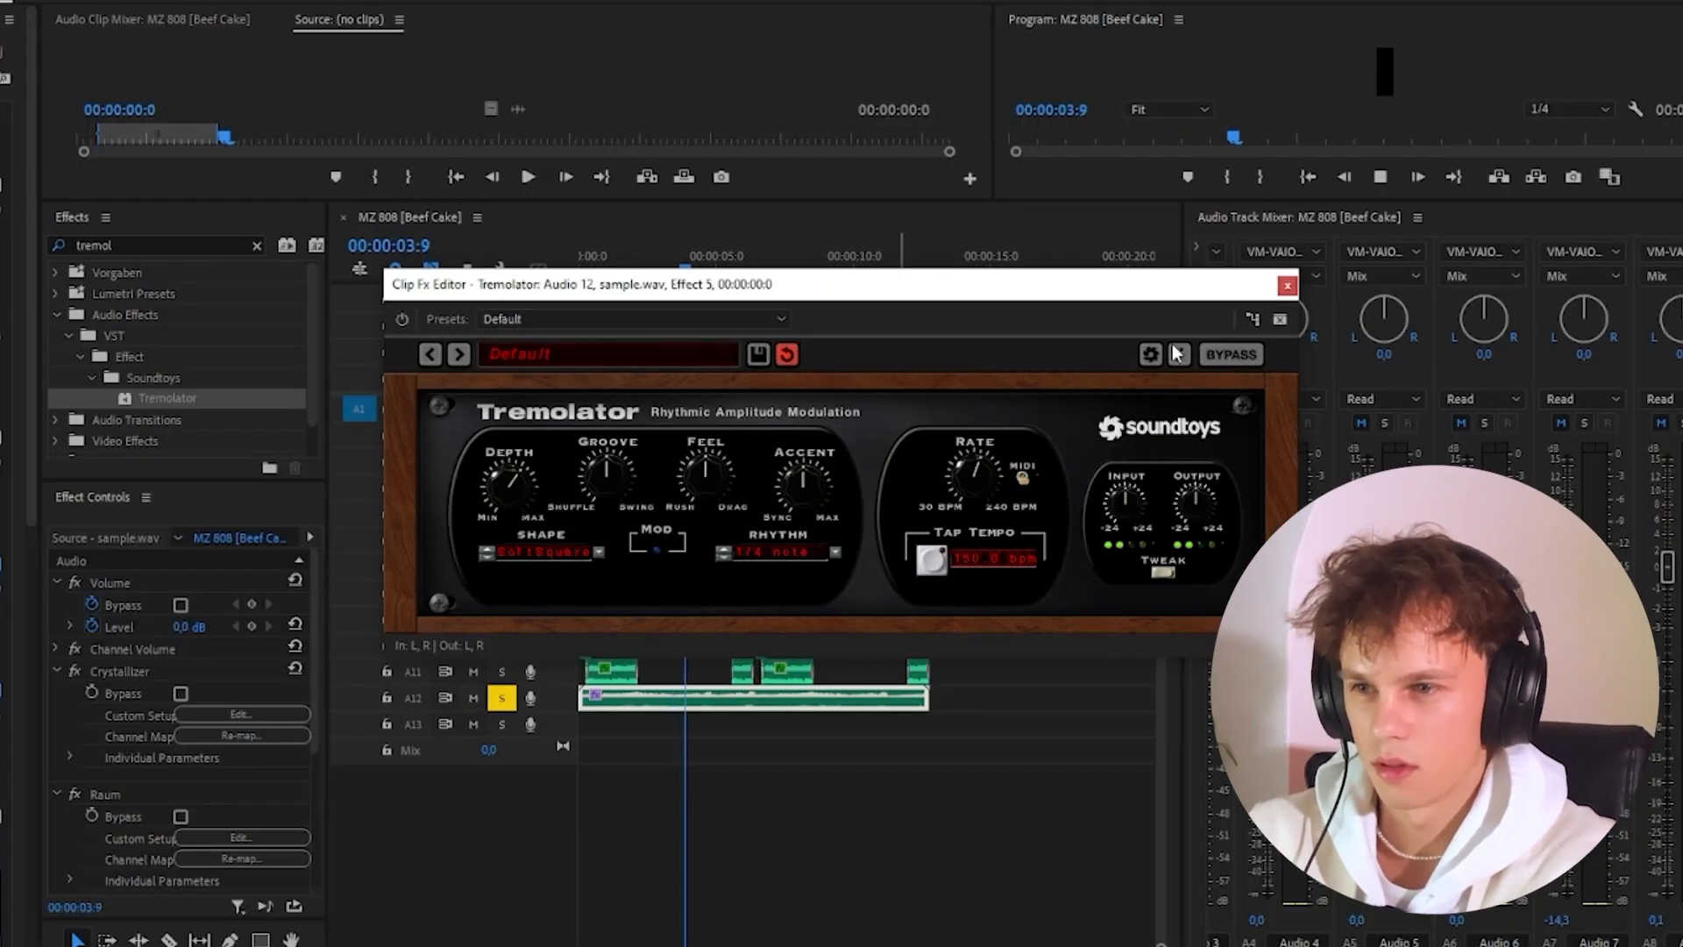
left_click(1286, 285)
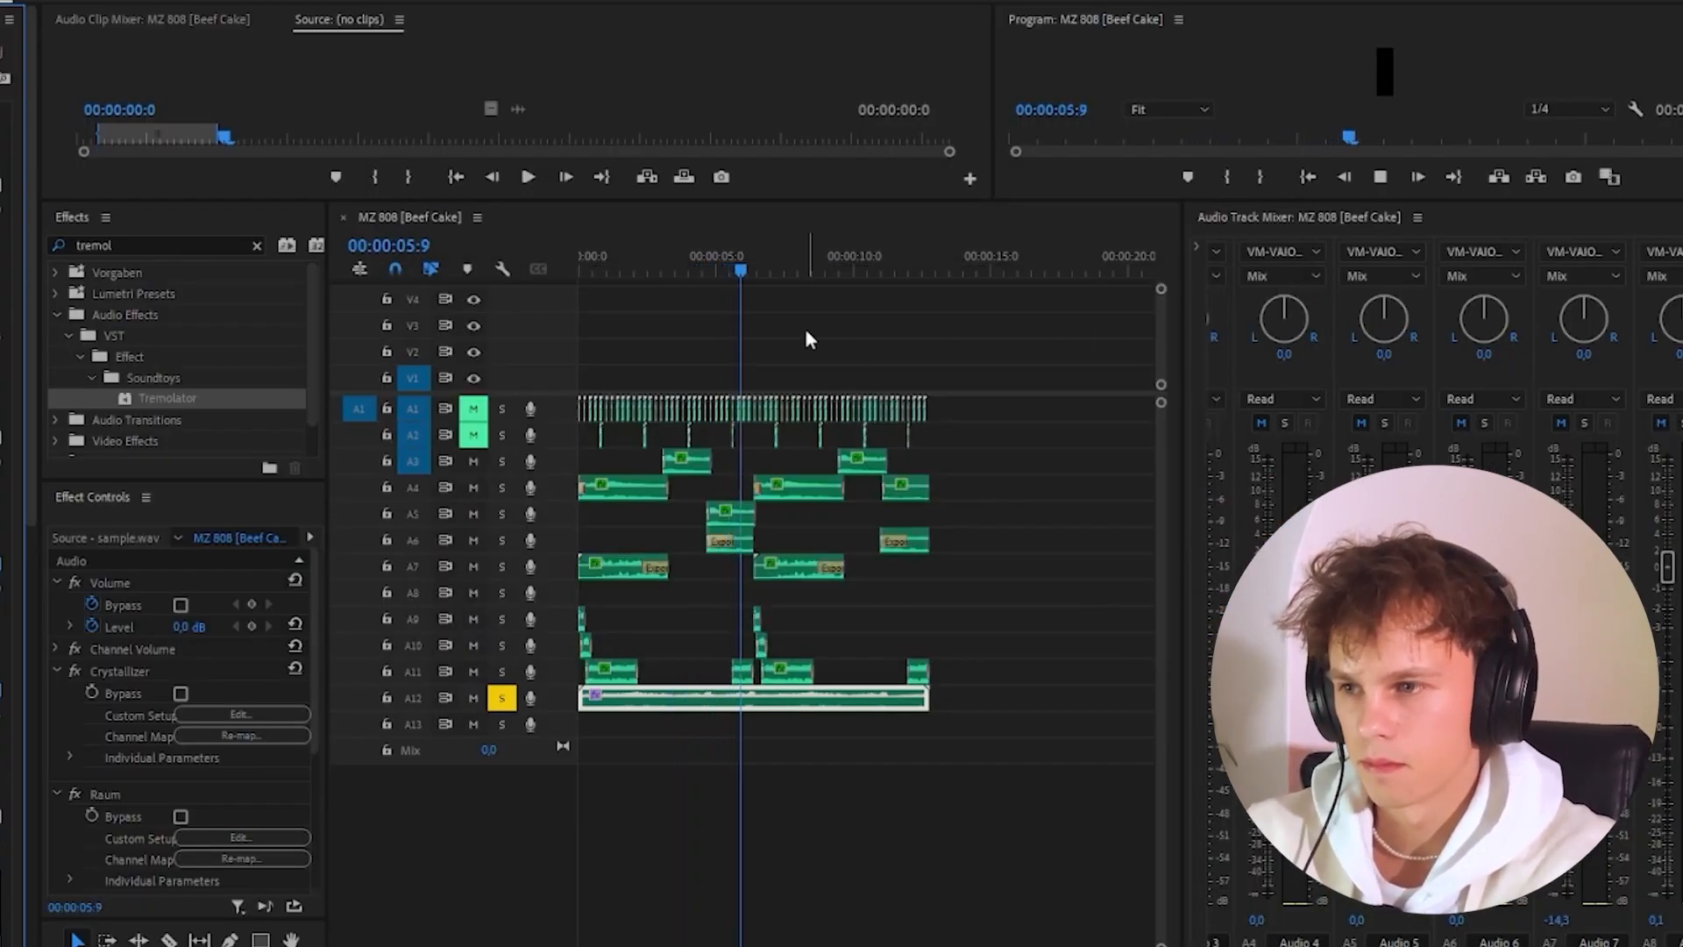
Duplicate the sample.wav clip onto soloed track A13 and replace the copy's Tremolator with Pitch Shifter at -12 semitones.
scroll(772, 748, "up", 1)
scroll(764, 747, "up", 1)
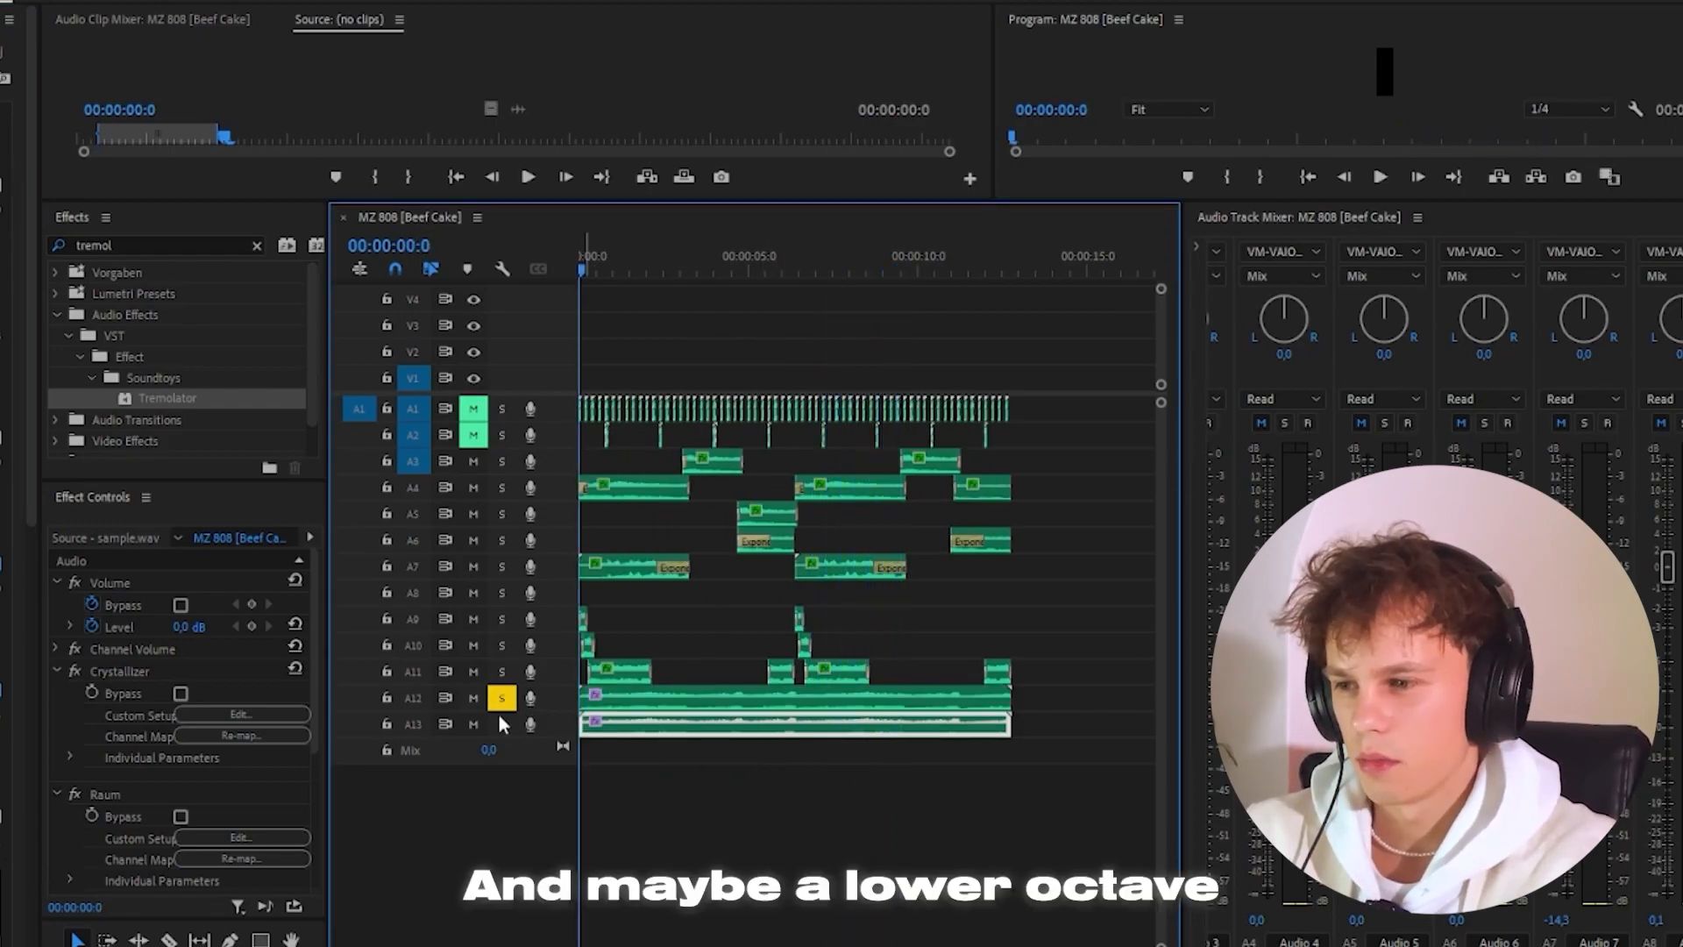
scroll(96, 838, "down", 3)
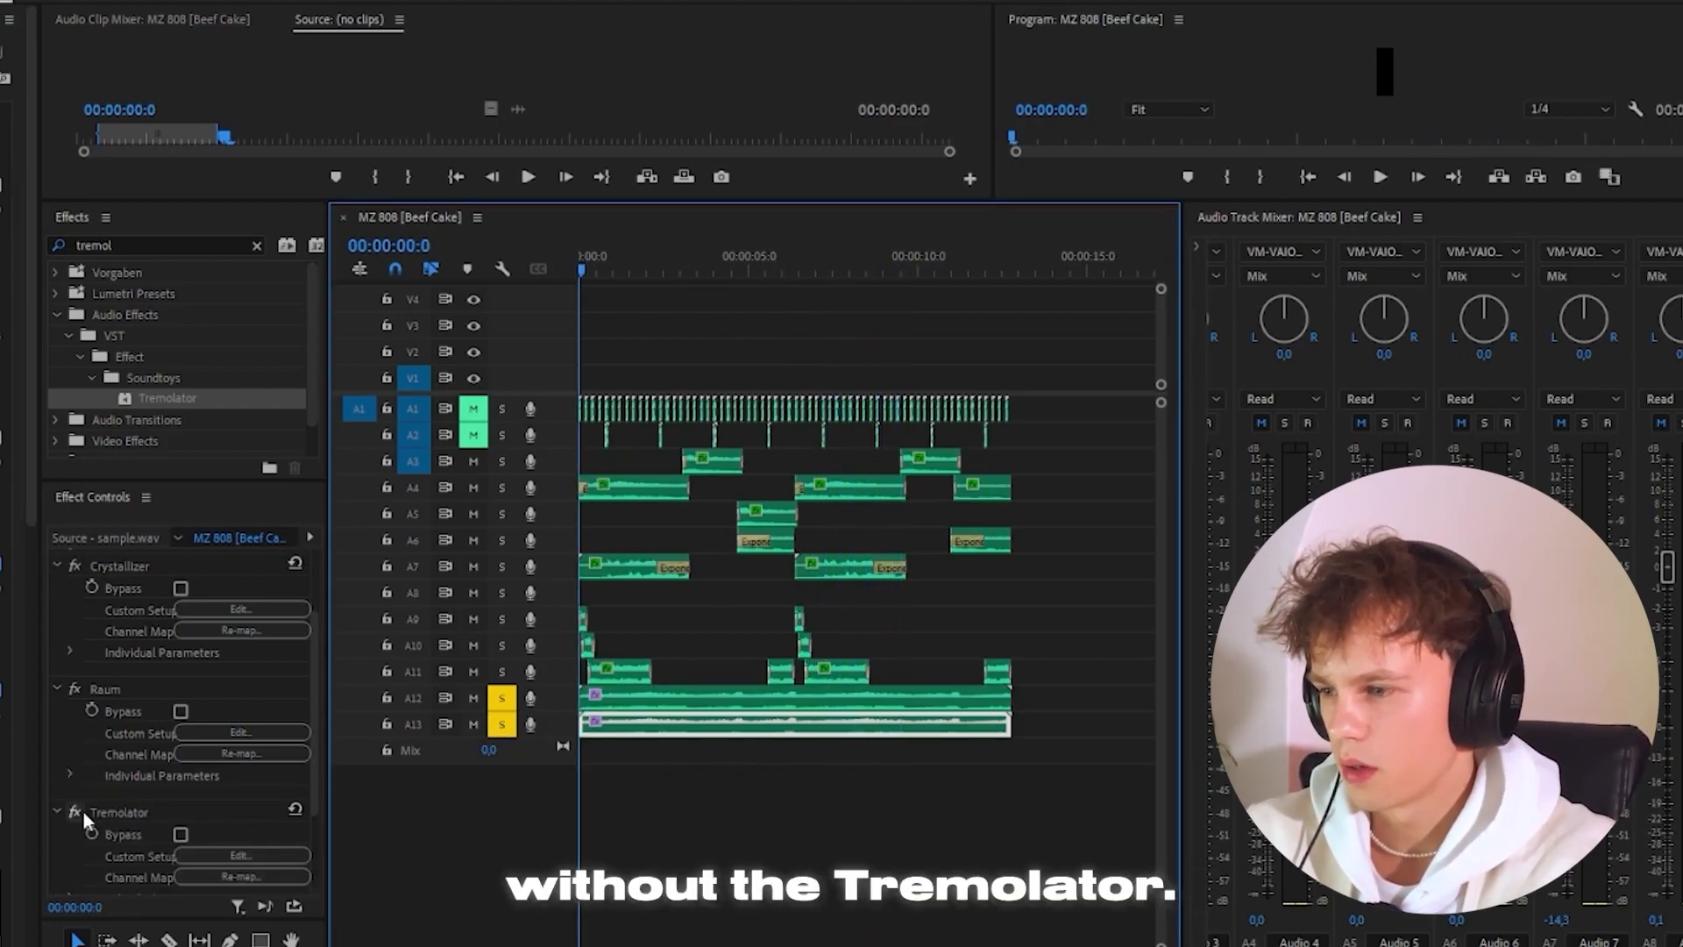
left_click(114, 813)
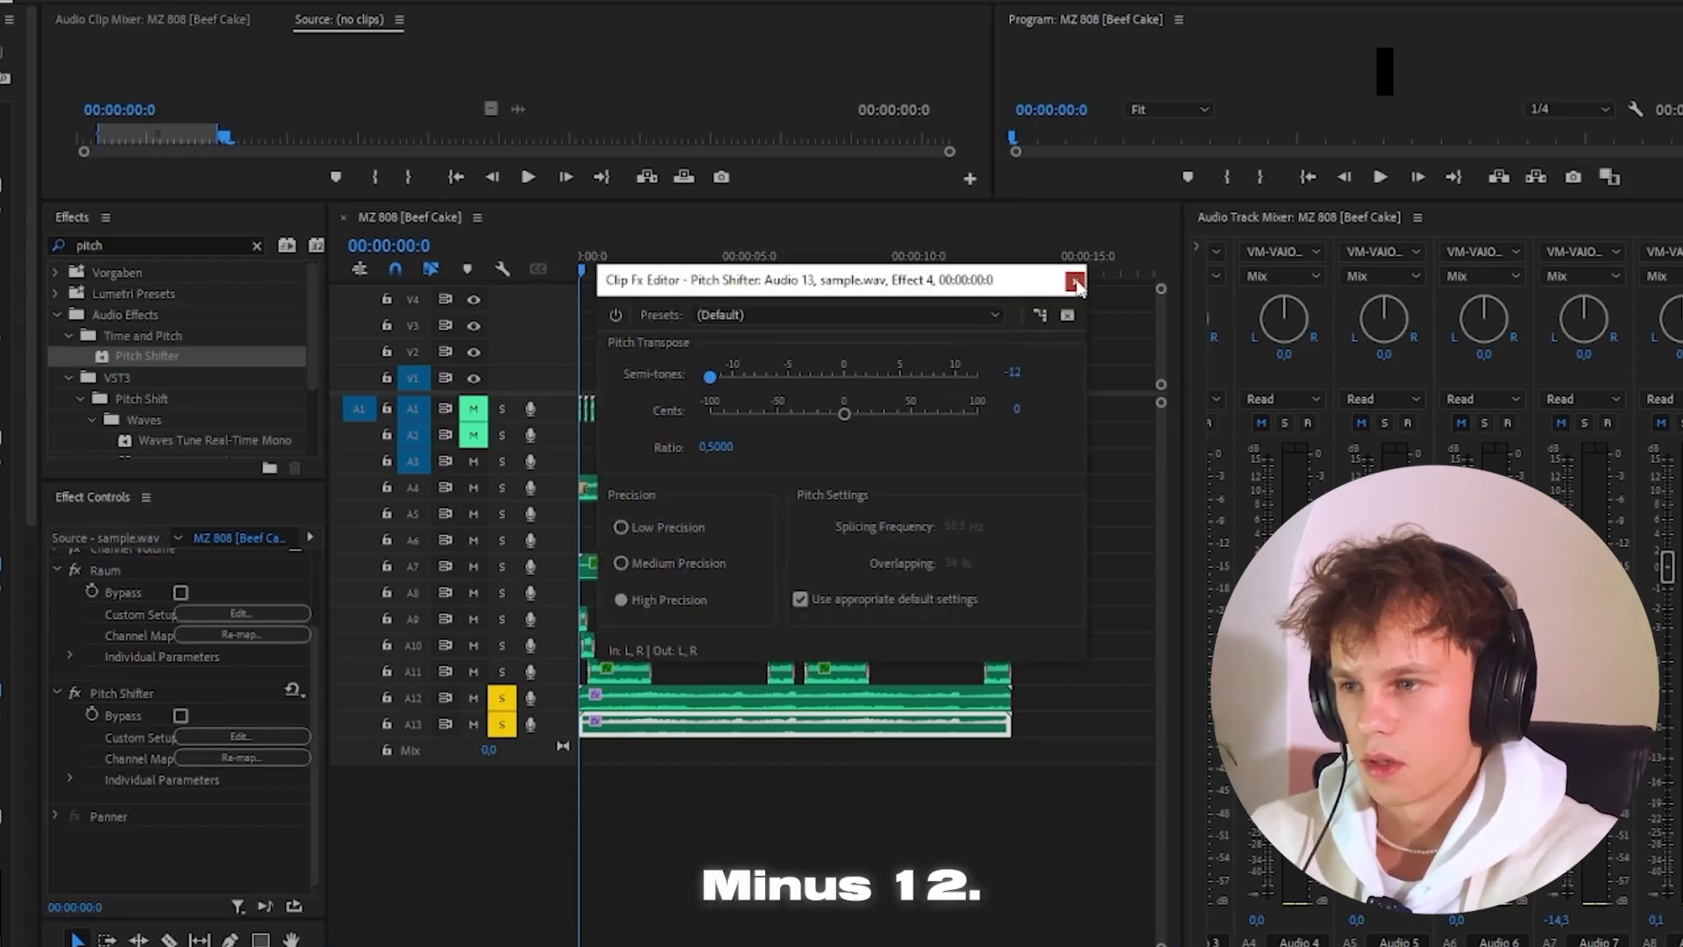
left_click(1075, 281)
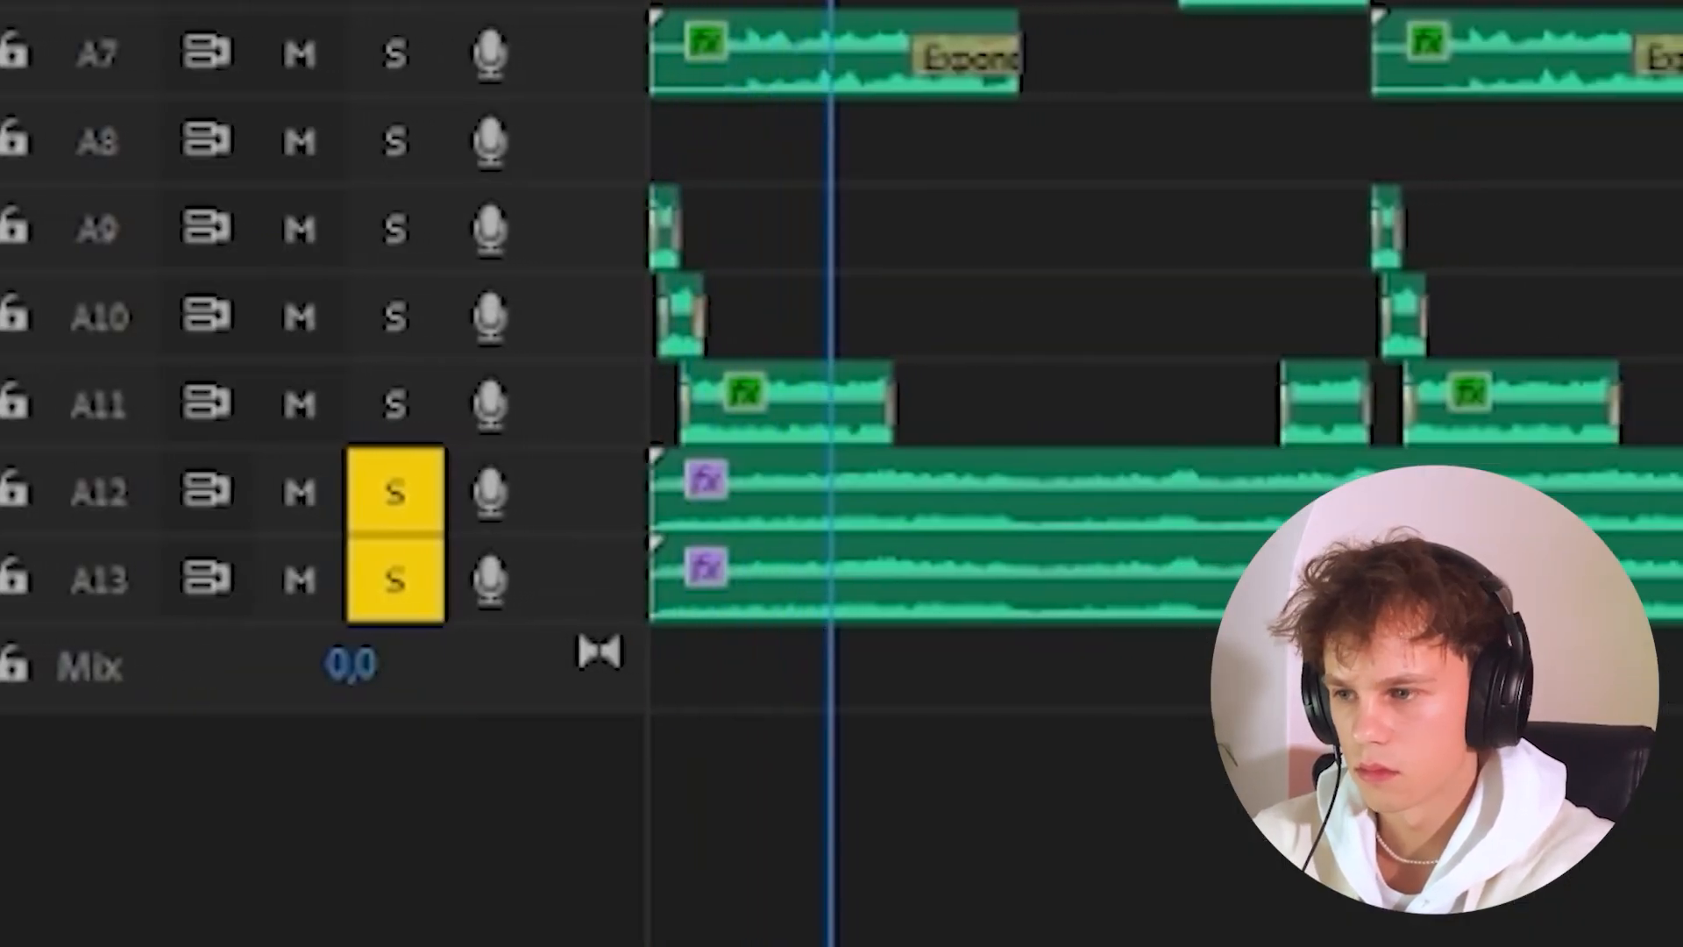
Apply Highpass to the lower-octave clip on track A13 and move both sample clips up to tracks A3 and A4.
left_click(1297, 580)
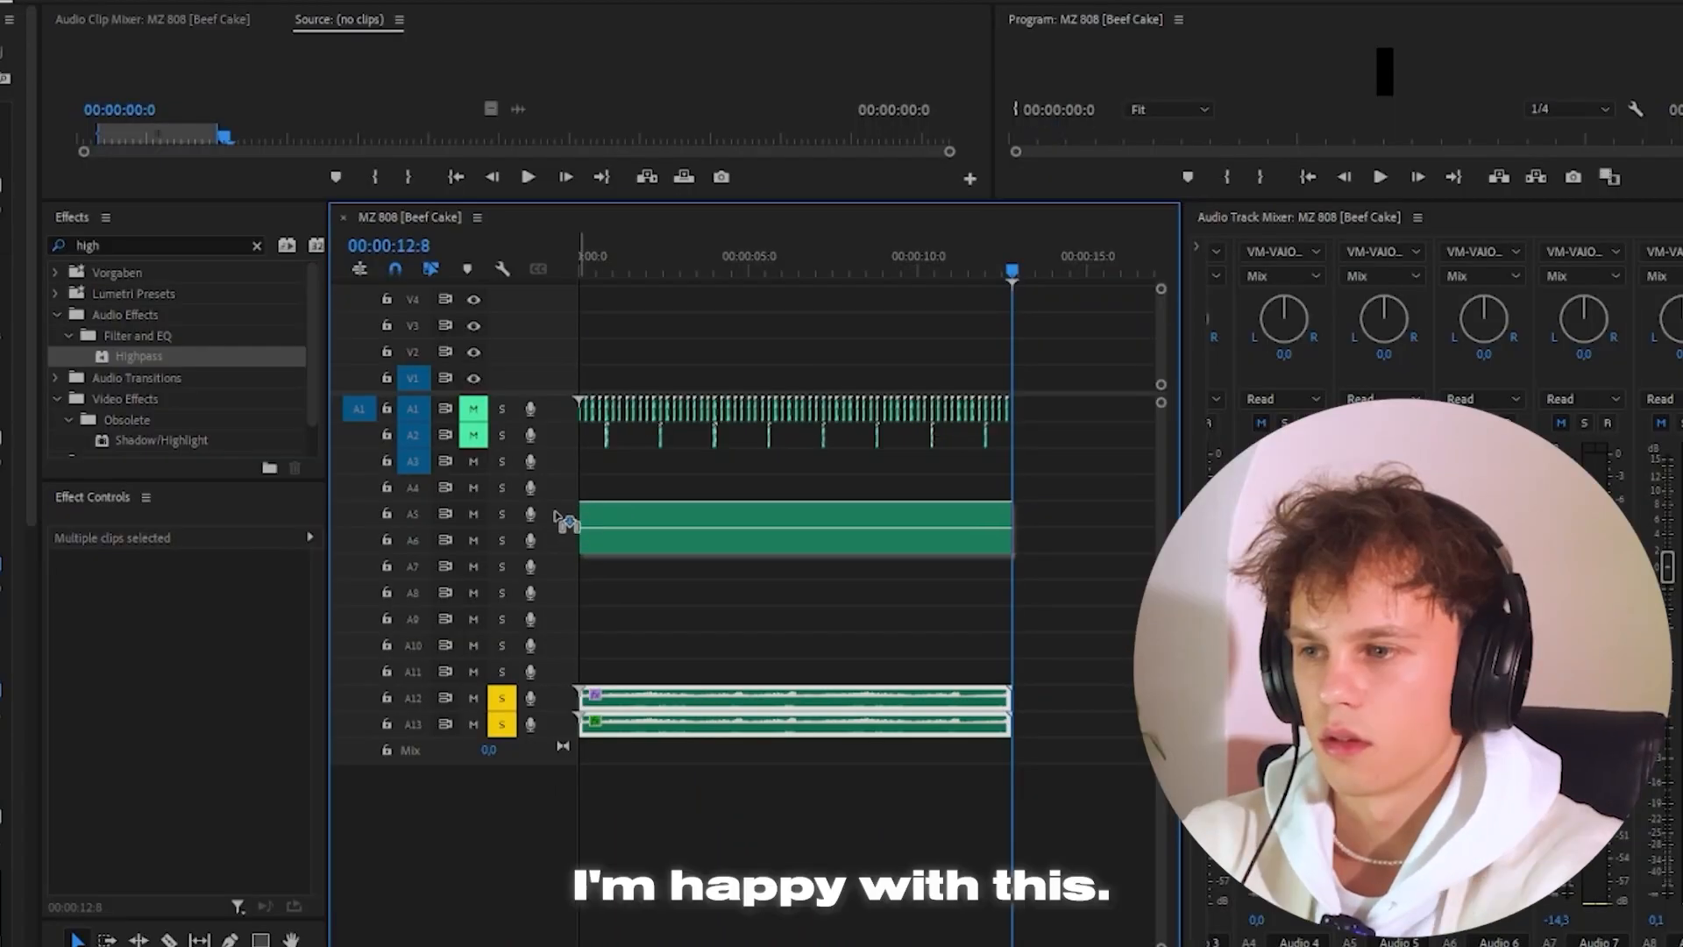
left_click_drag(565, 526, 568, 482)
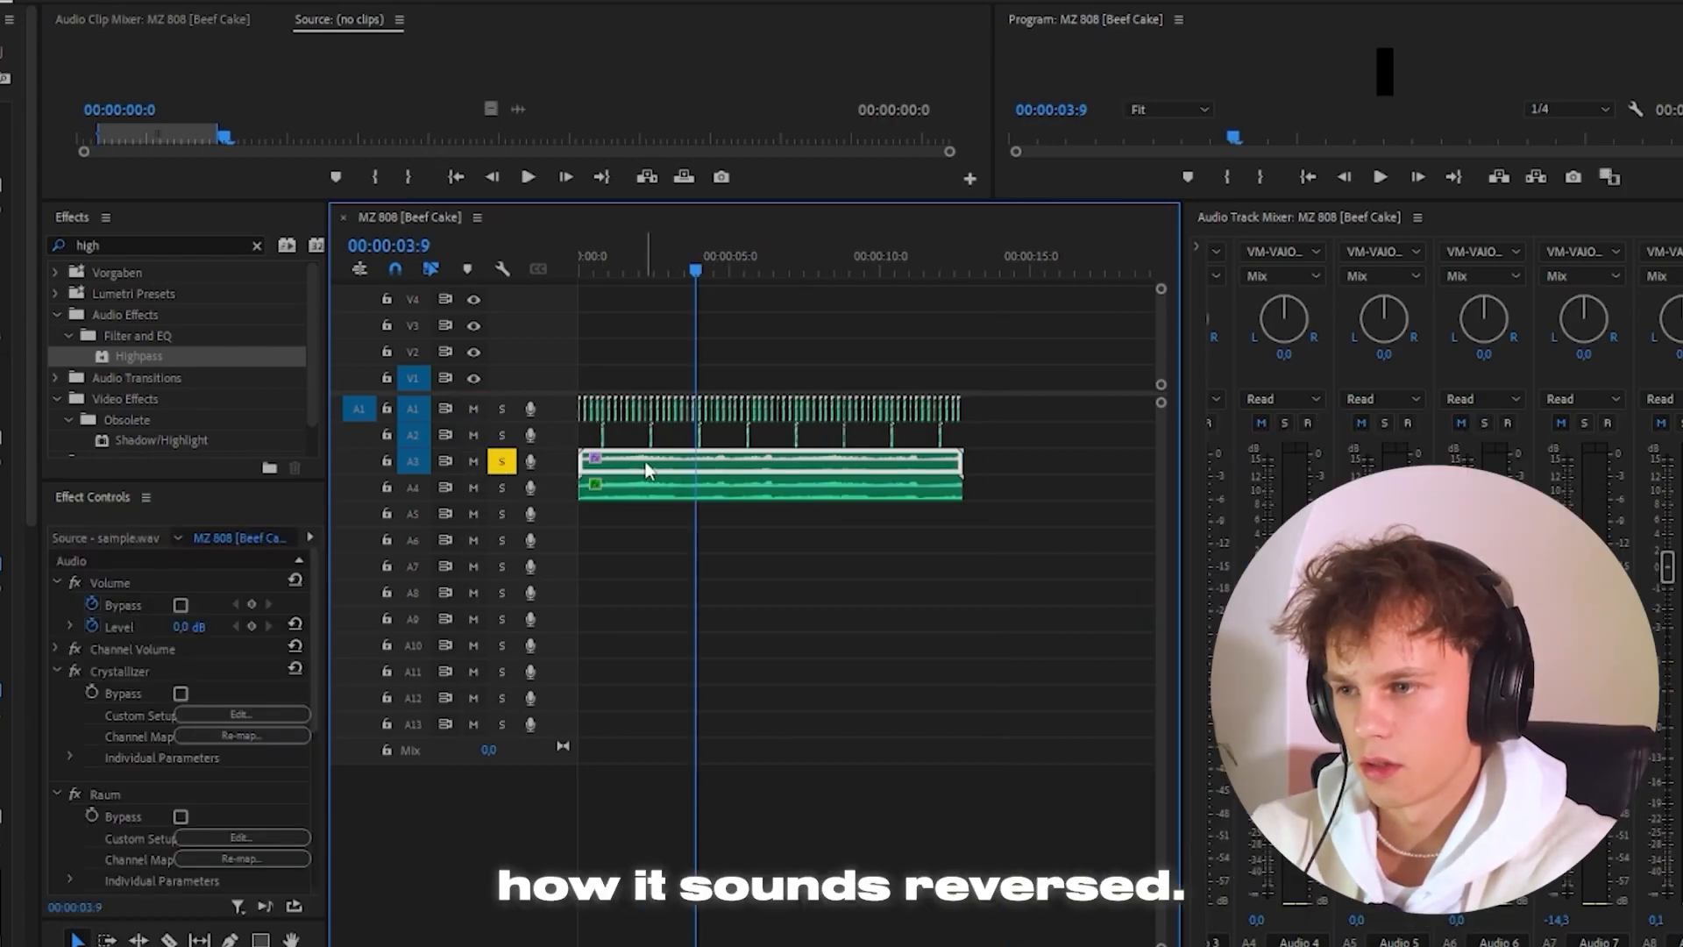
Add a reversed copy of the sample layer below the others, keep only its second and fourth segments, and play it.
right_click(649, 465)
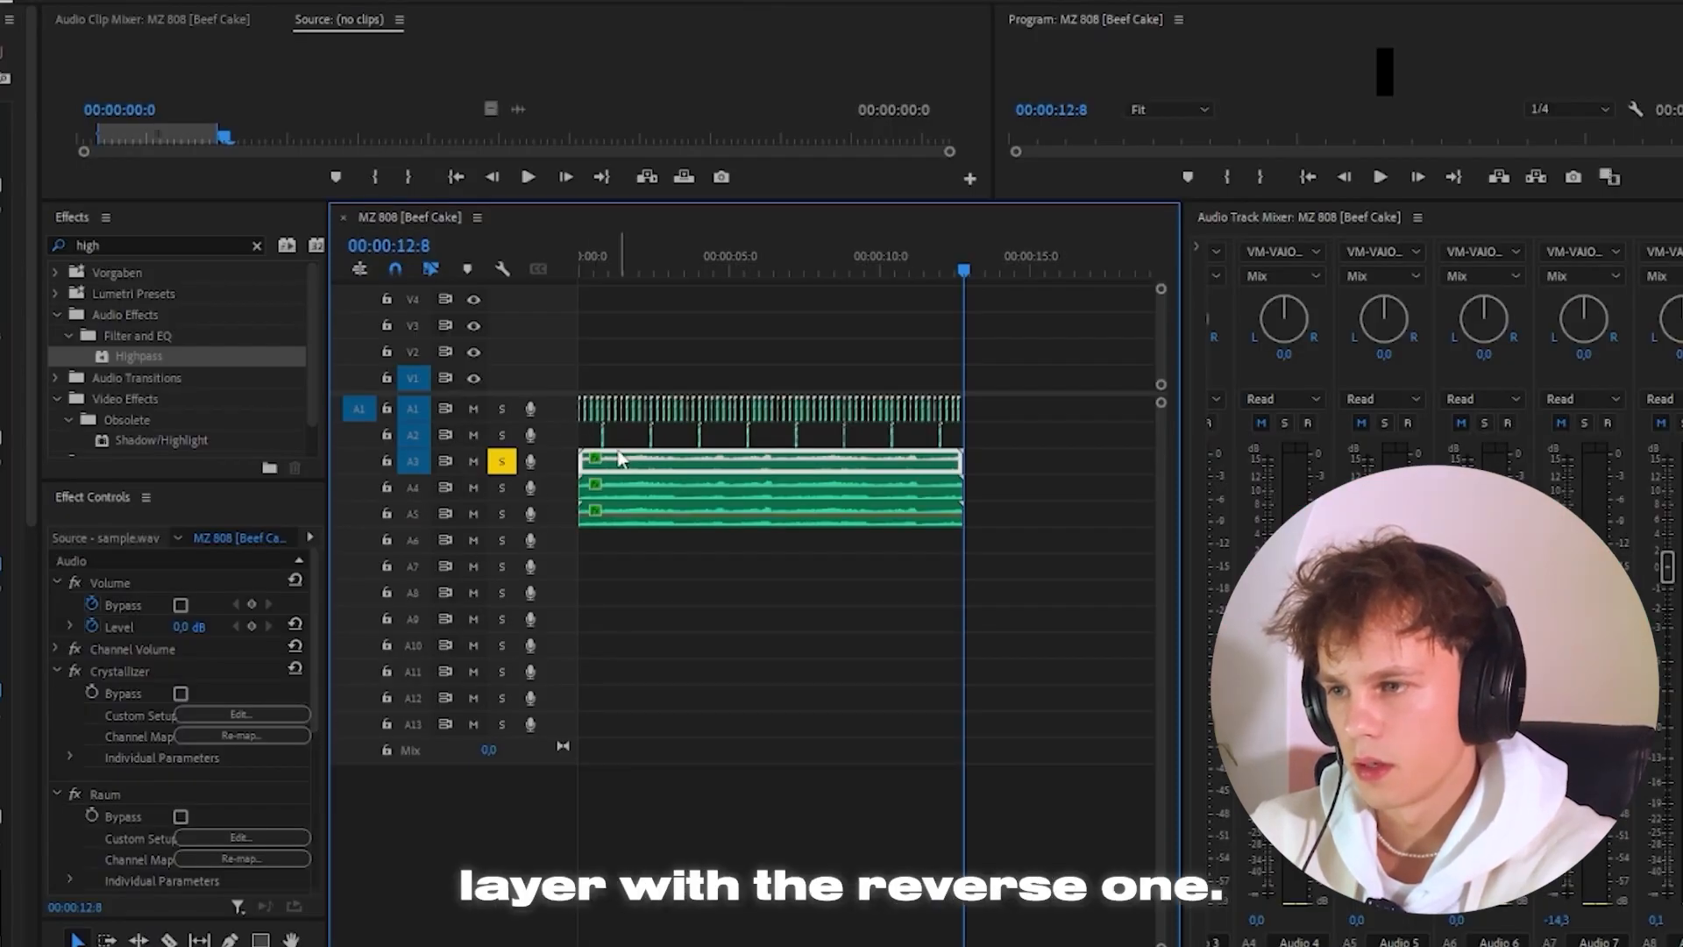
right_click(619, 463)
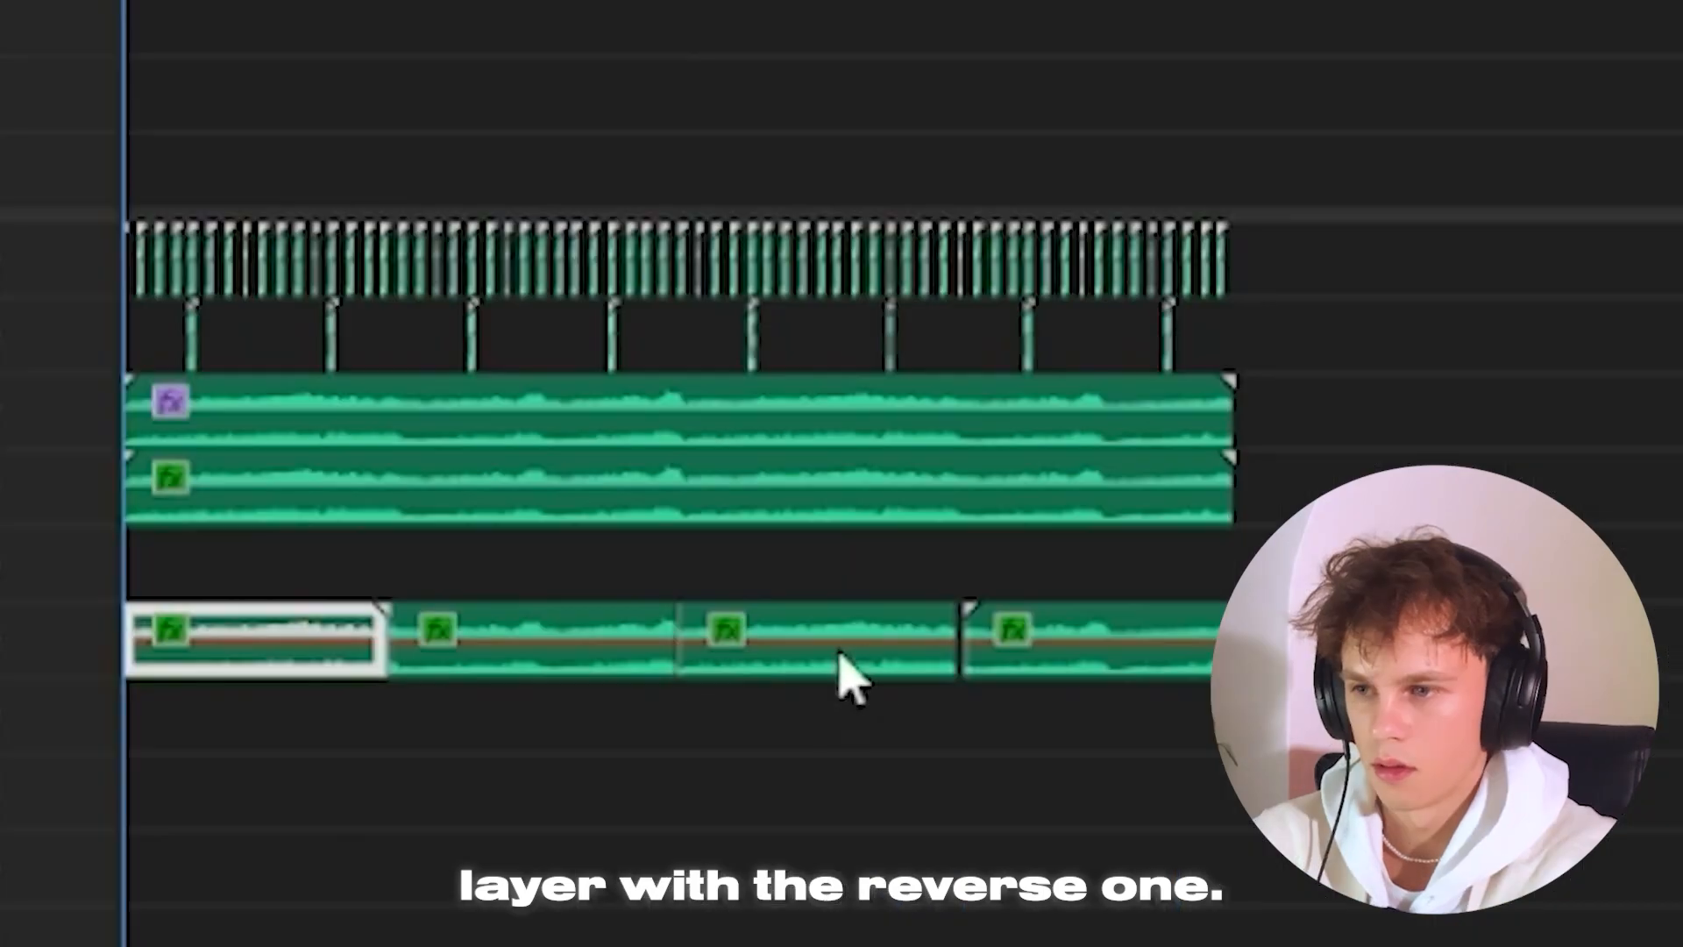
left_click_drag(184, 640, 1016, 688)
left_click(890, 684)
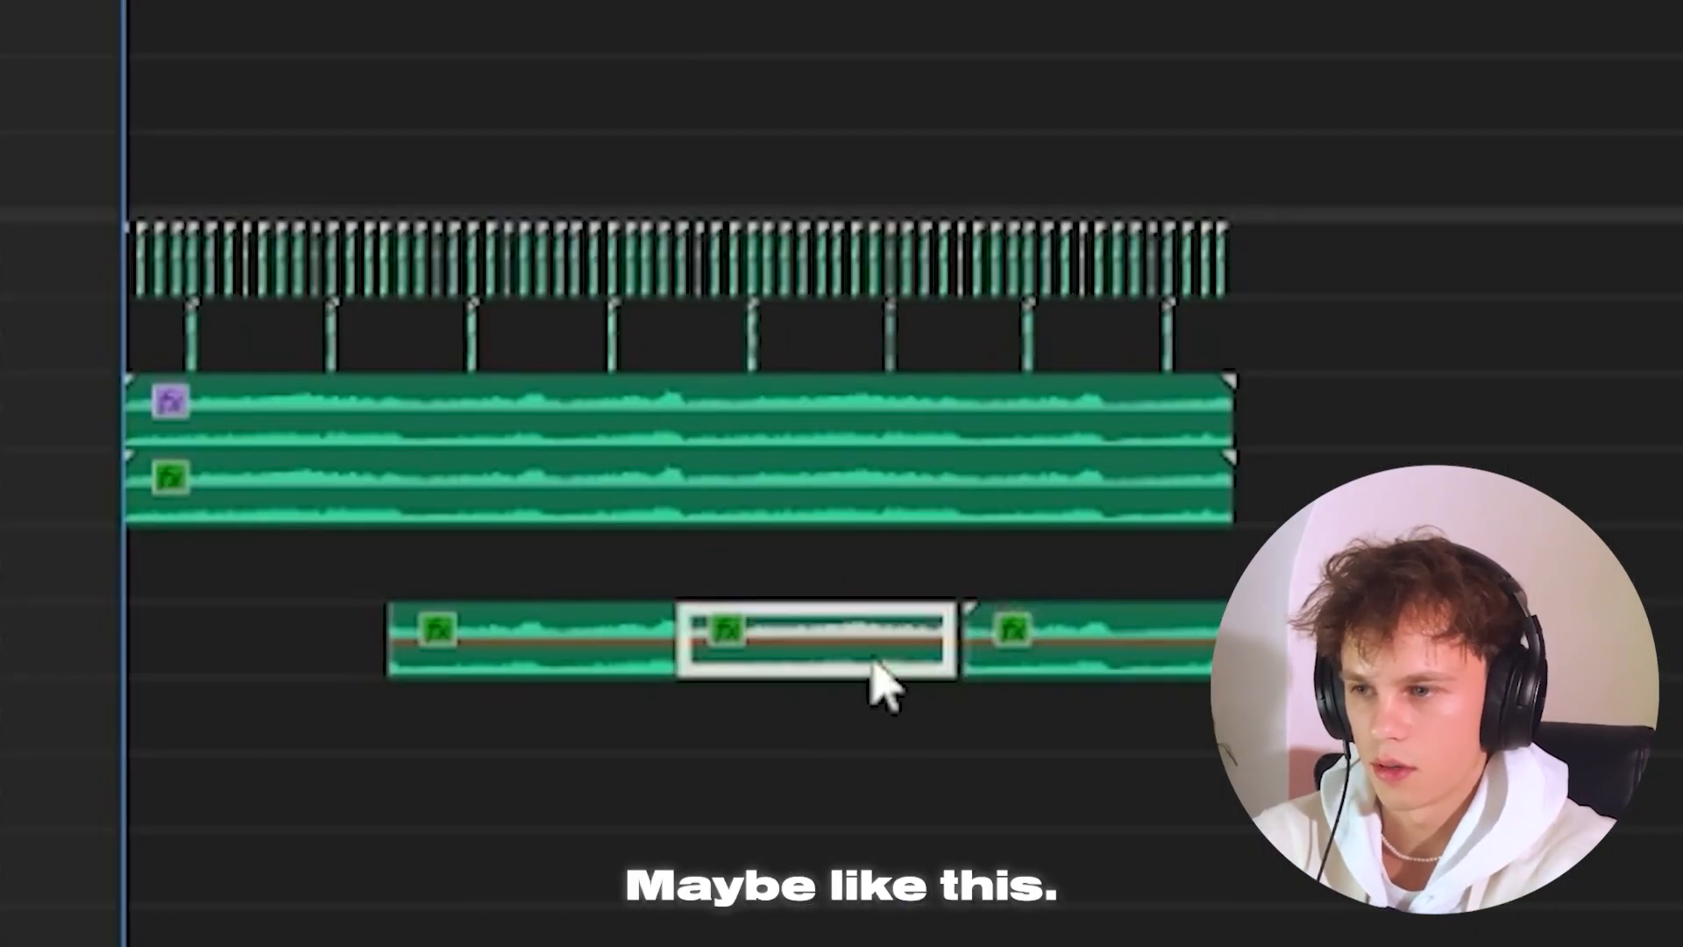
key("Delete")
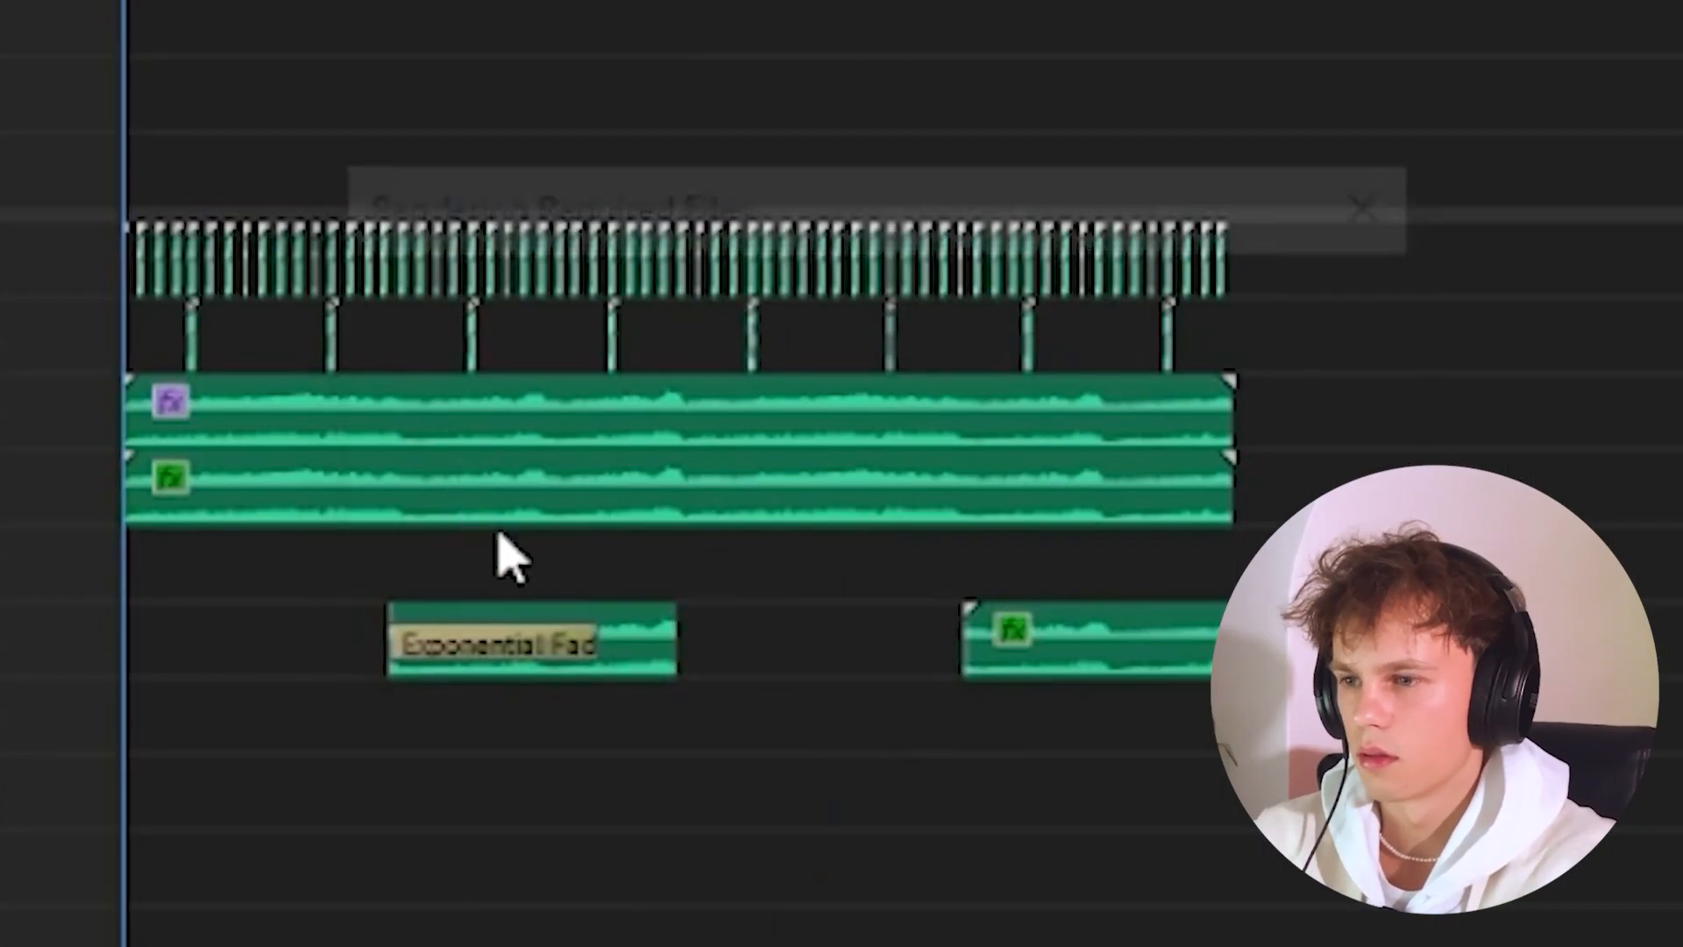
key("space")
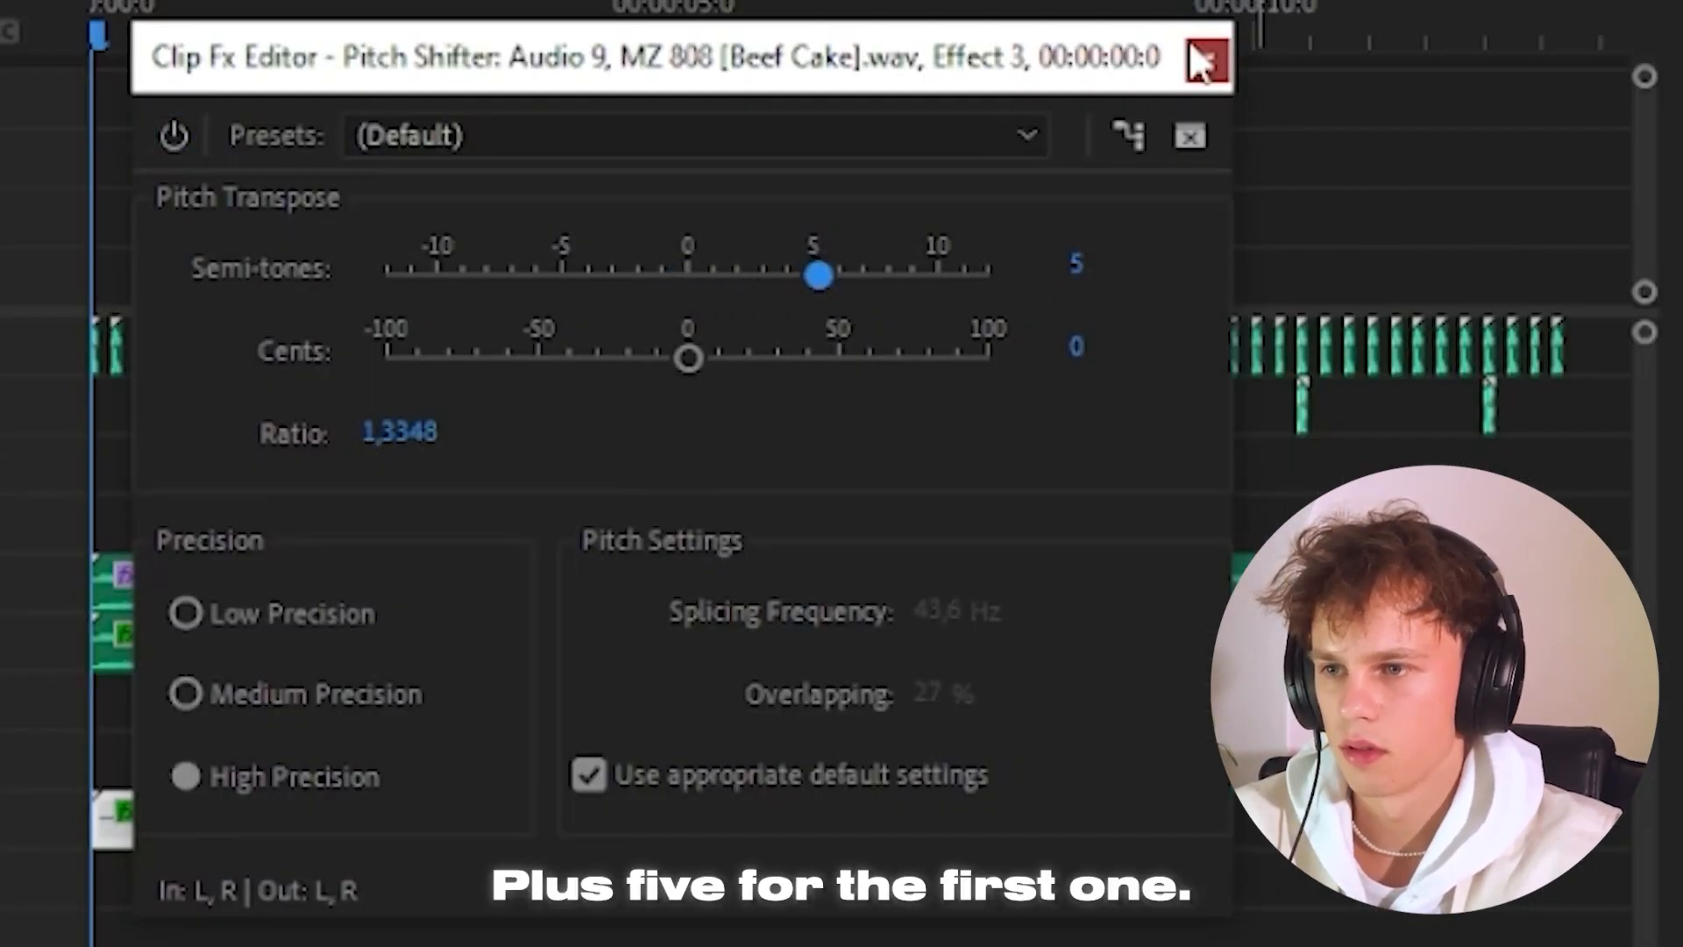
Try the first 808 clip on track A9 with Pitch Shifter at 5 semitones and play it back.
left_click(1199, 63)
key("space")
key("space")
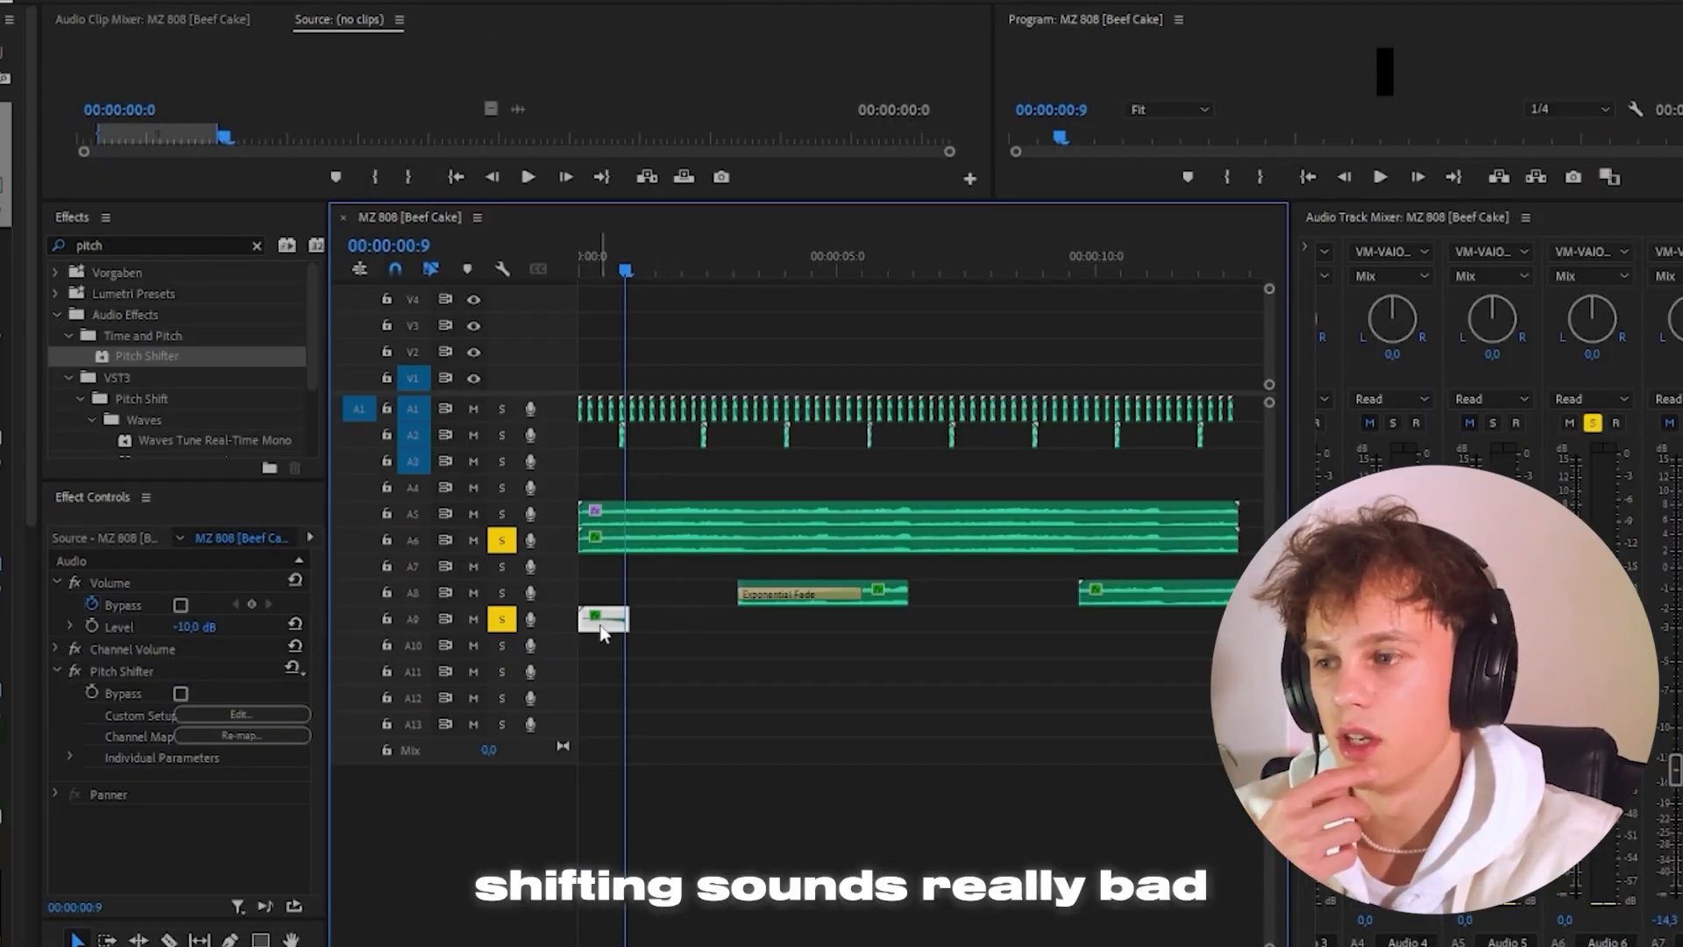
Clear the effects search and delete the pitch-shifted 808 clip from track A9.
left_click(103, 240)
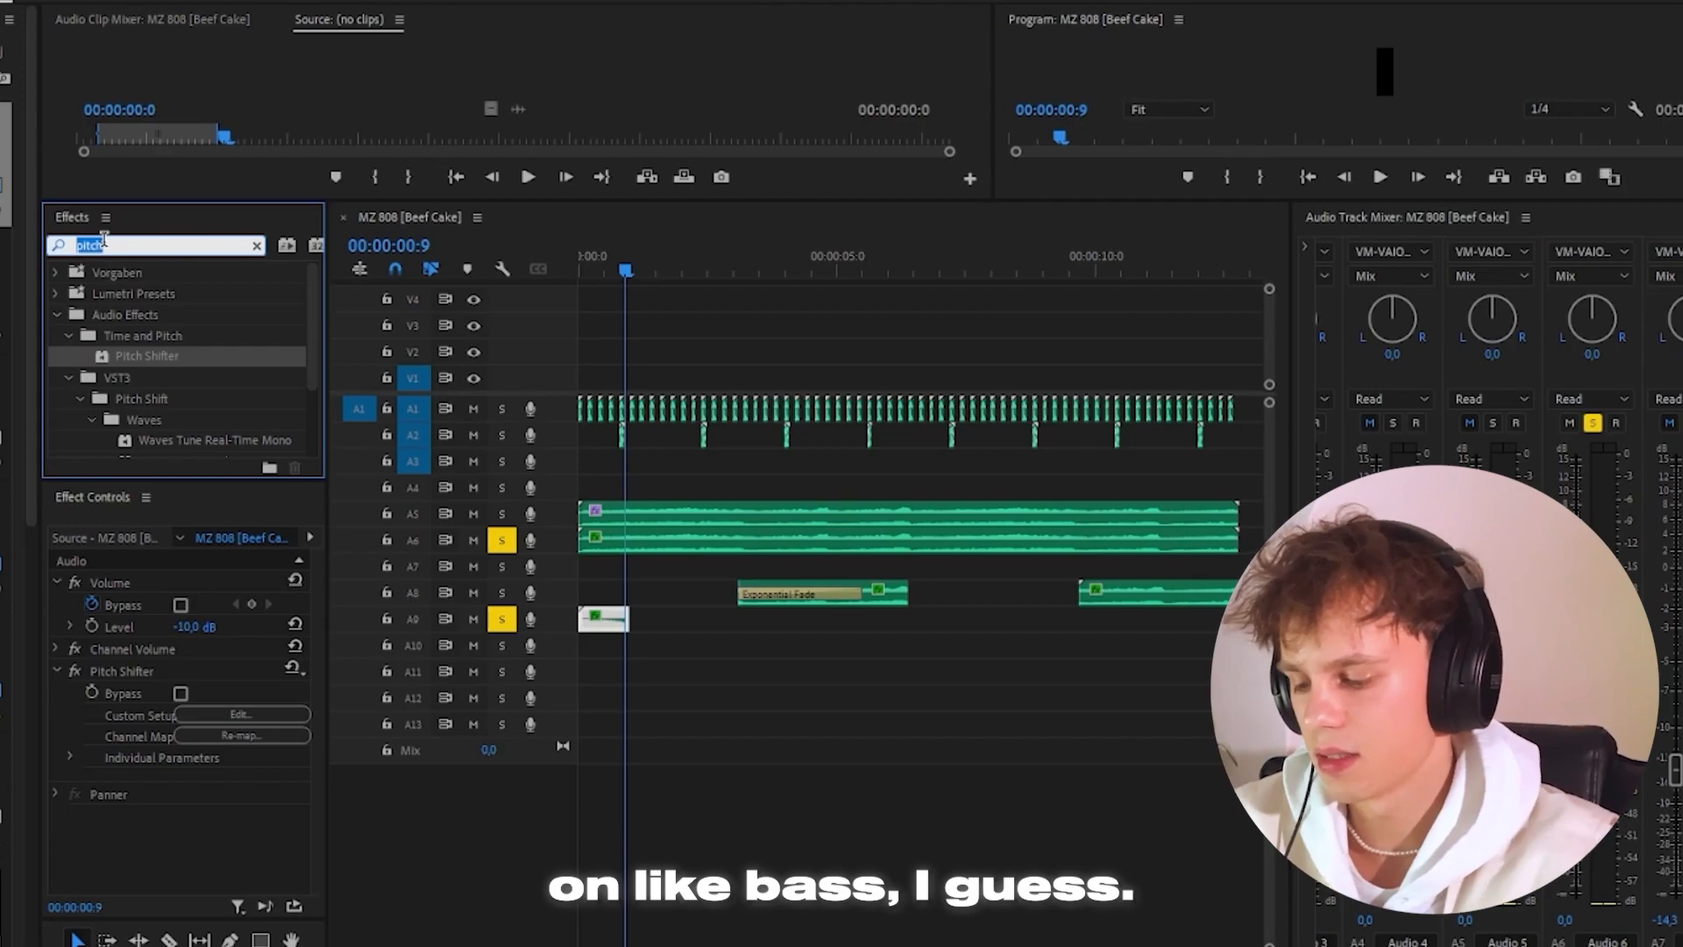
key("BackSpace")
left_click(611, 622)
key("Delete")
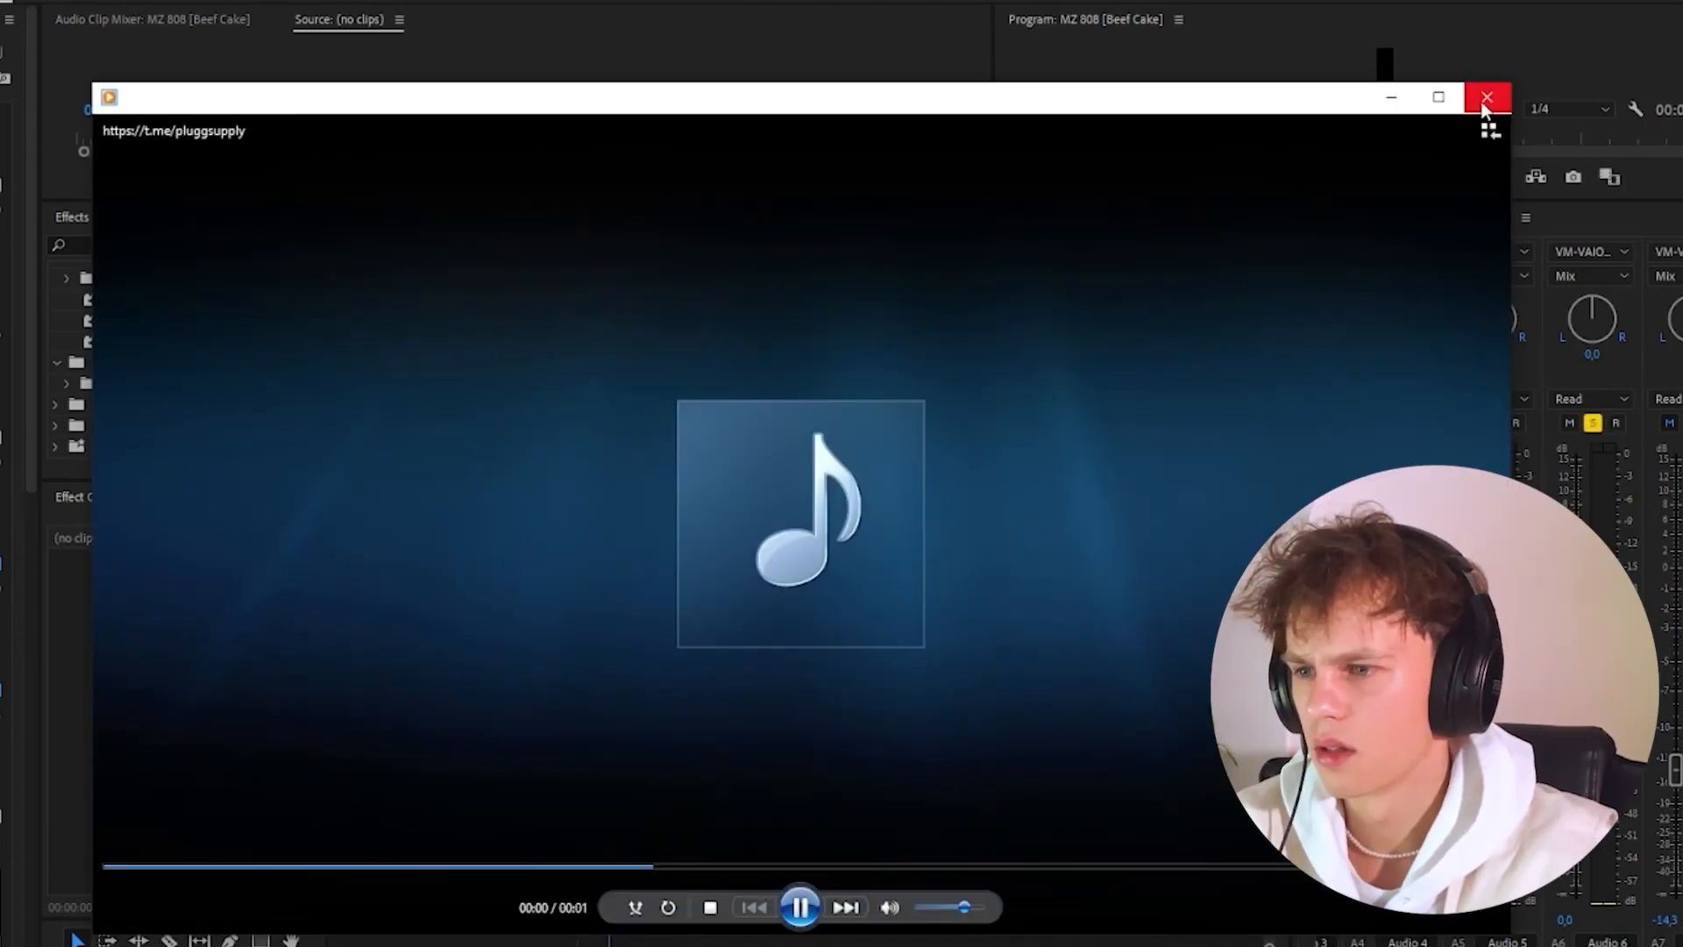
Use the UBP_808 sample as the bass, place it on track A3 at the start and at two seconds, and play it.
left_click(1484, 102)
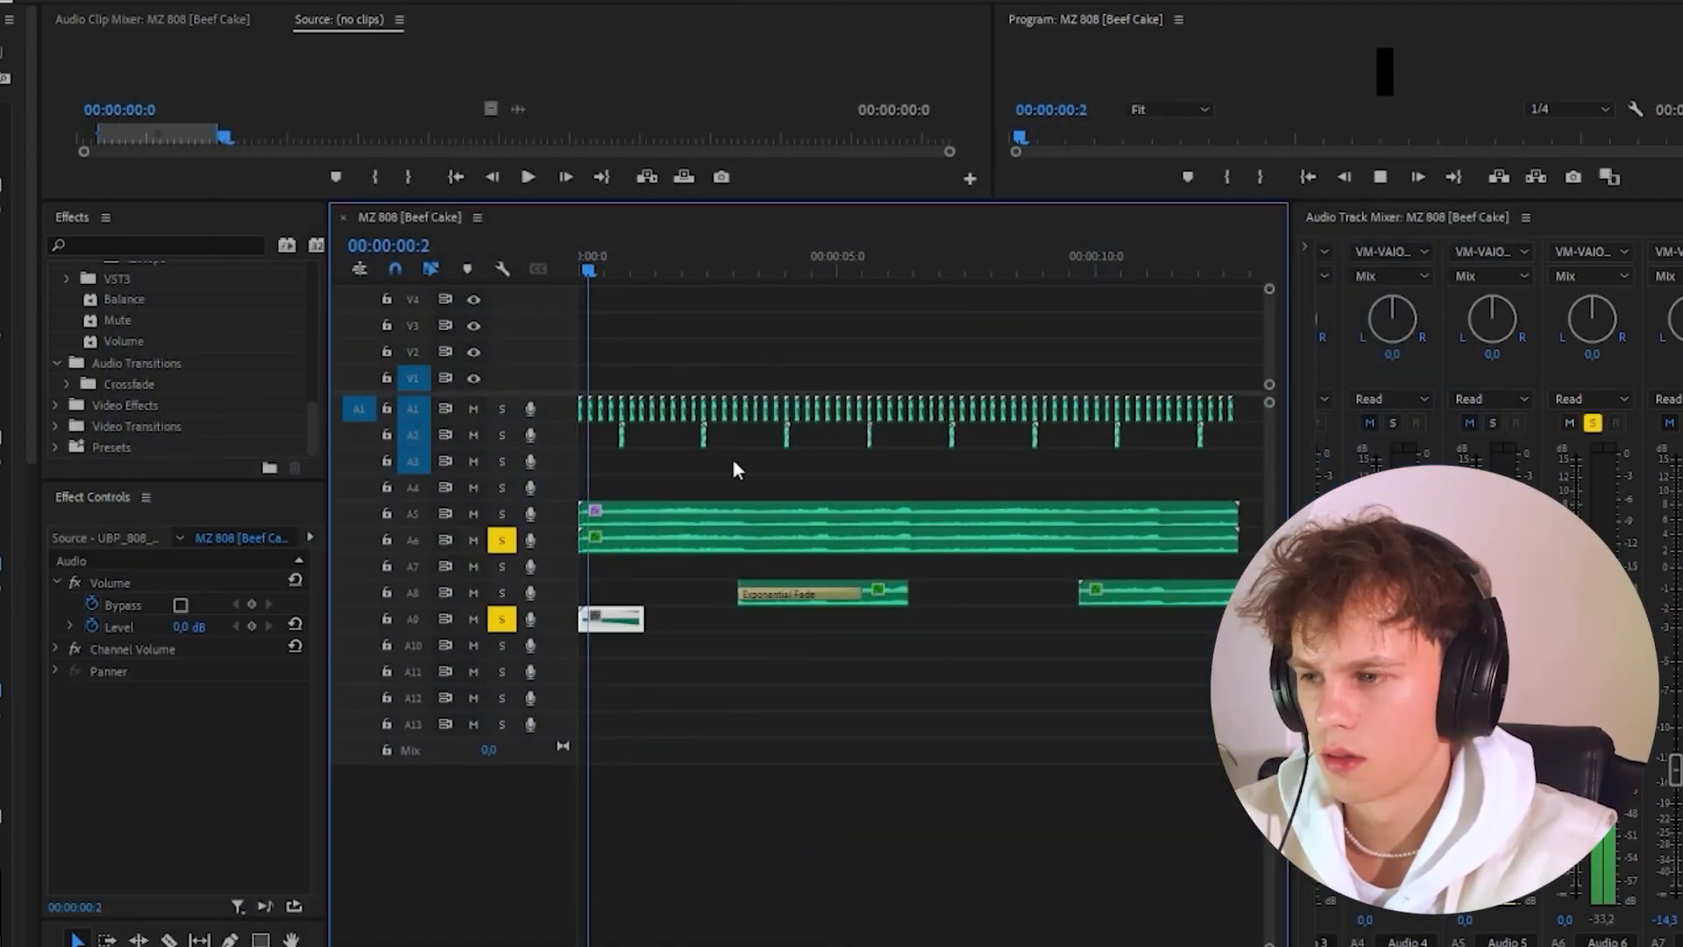
key("space")
scroll(708, 626, "up", 1)
scroll(702, 617, "up", 1)
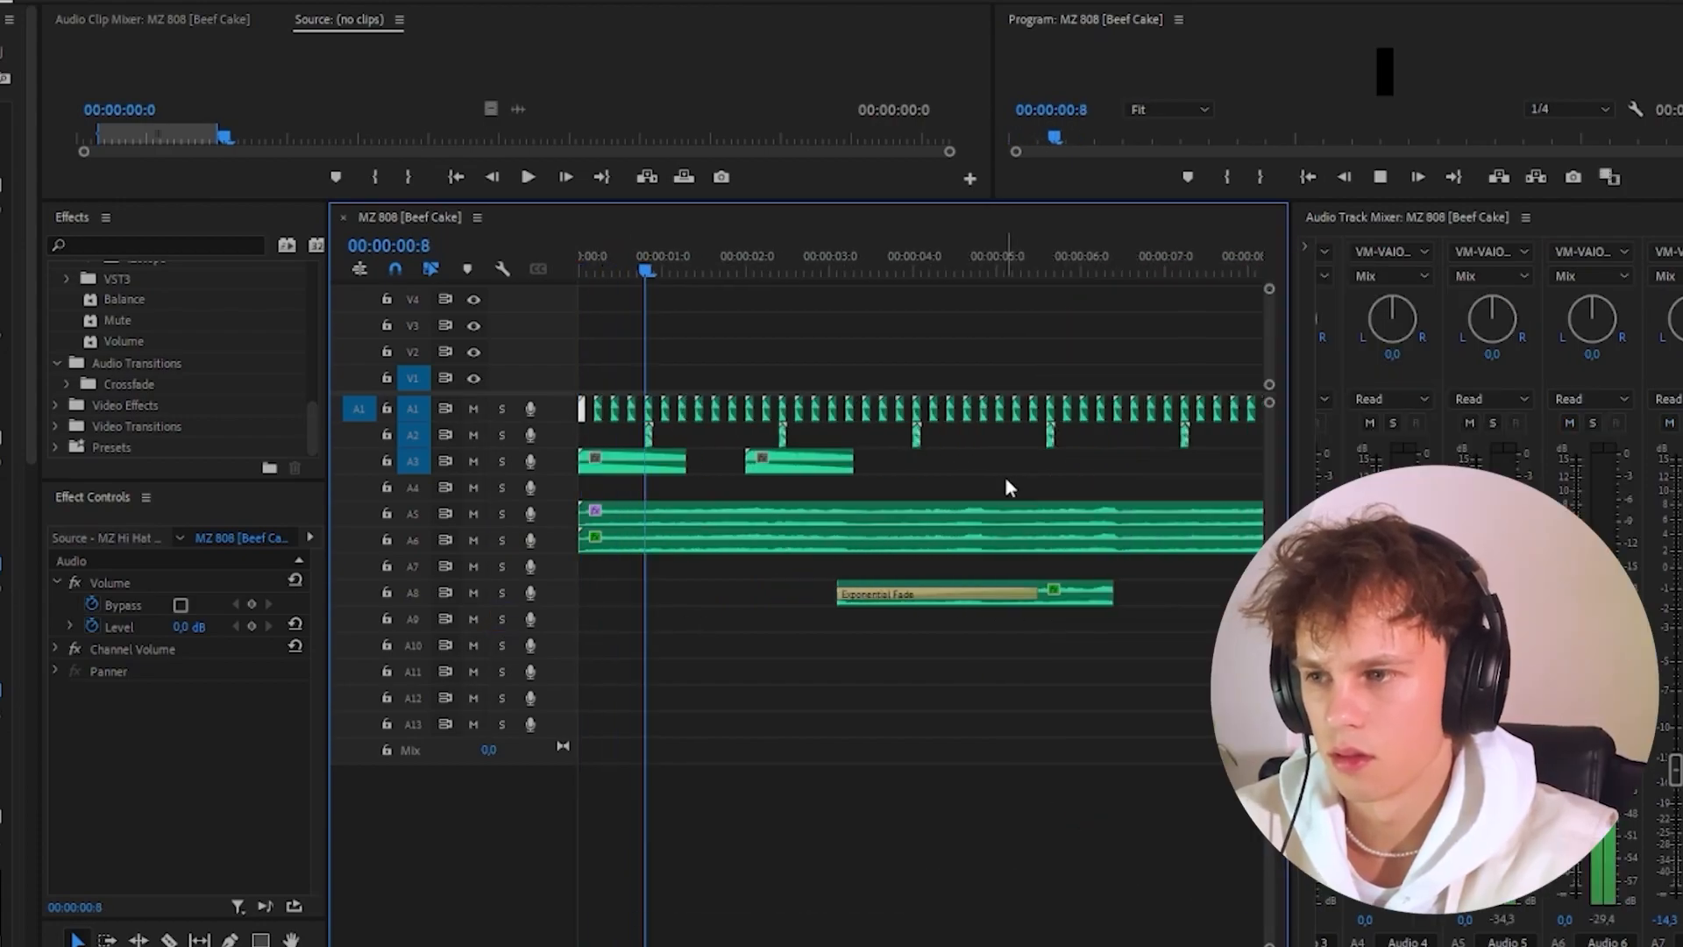
scroll(1004, 482, "down", 1)
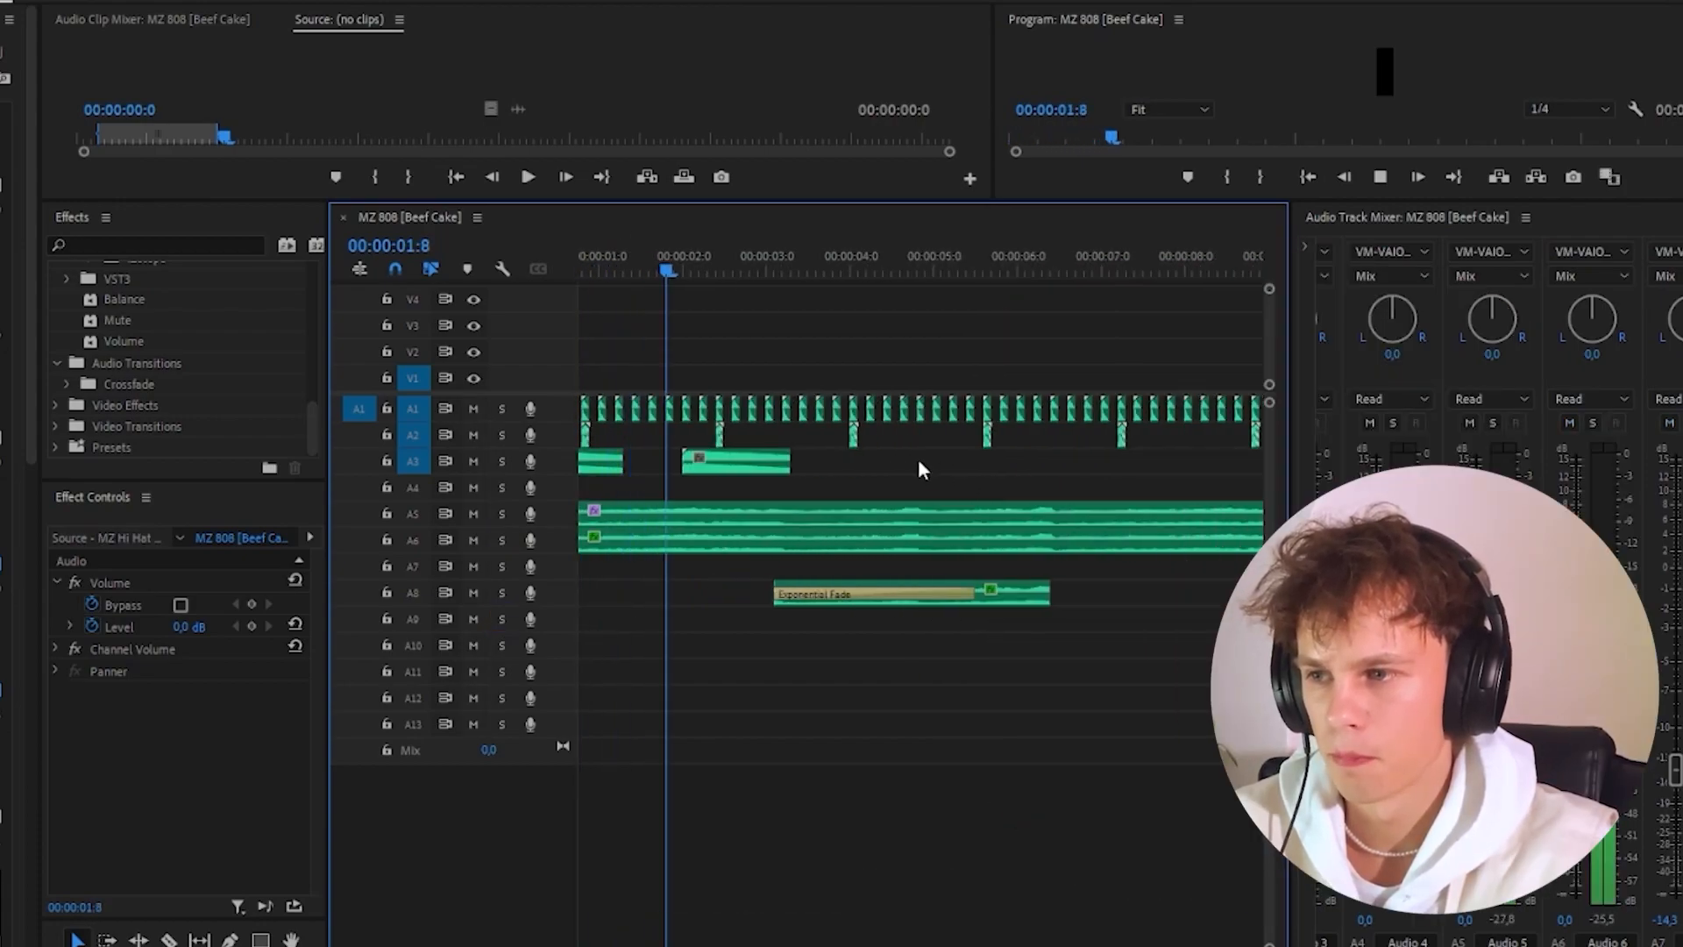
key("space")
scroll(791, 478, "up", 1)
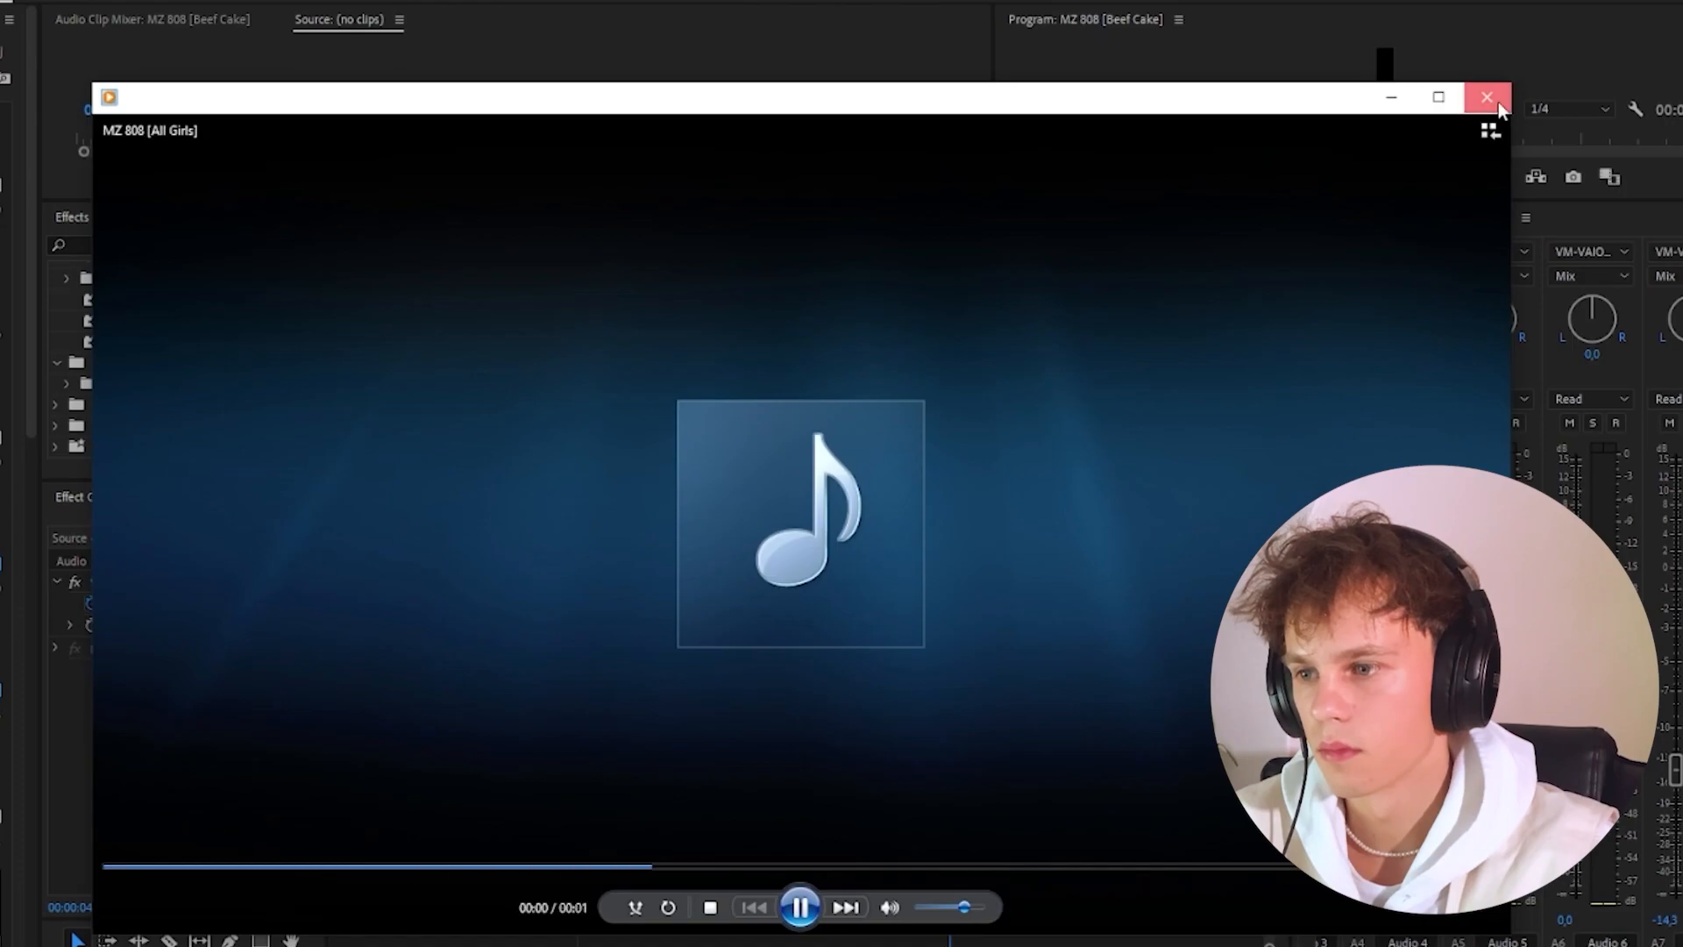
Place another 808 sample on track A3 after the second bass note and adjust the Pitch Shifter semitones for the 808 line.
left_click(1497, 101)
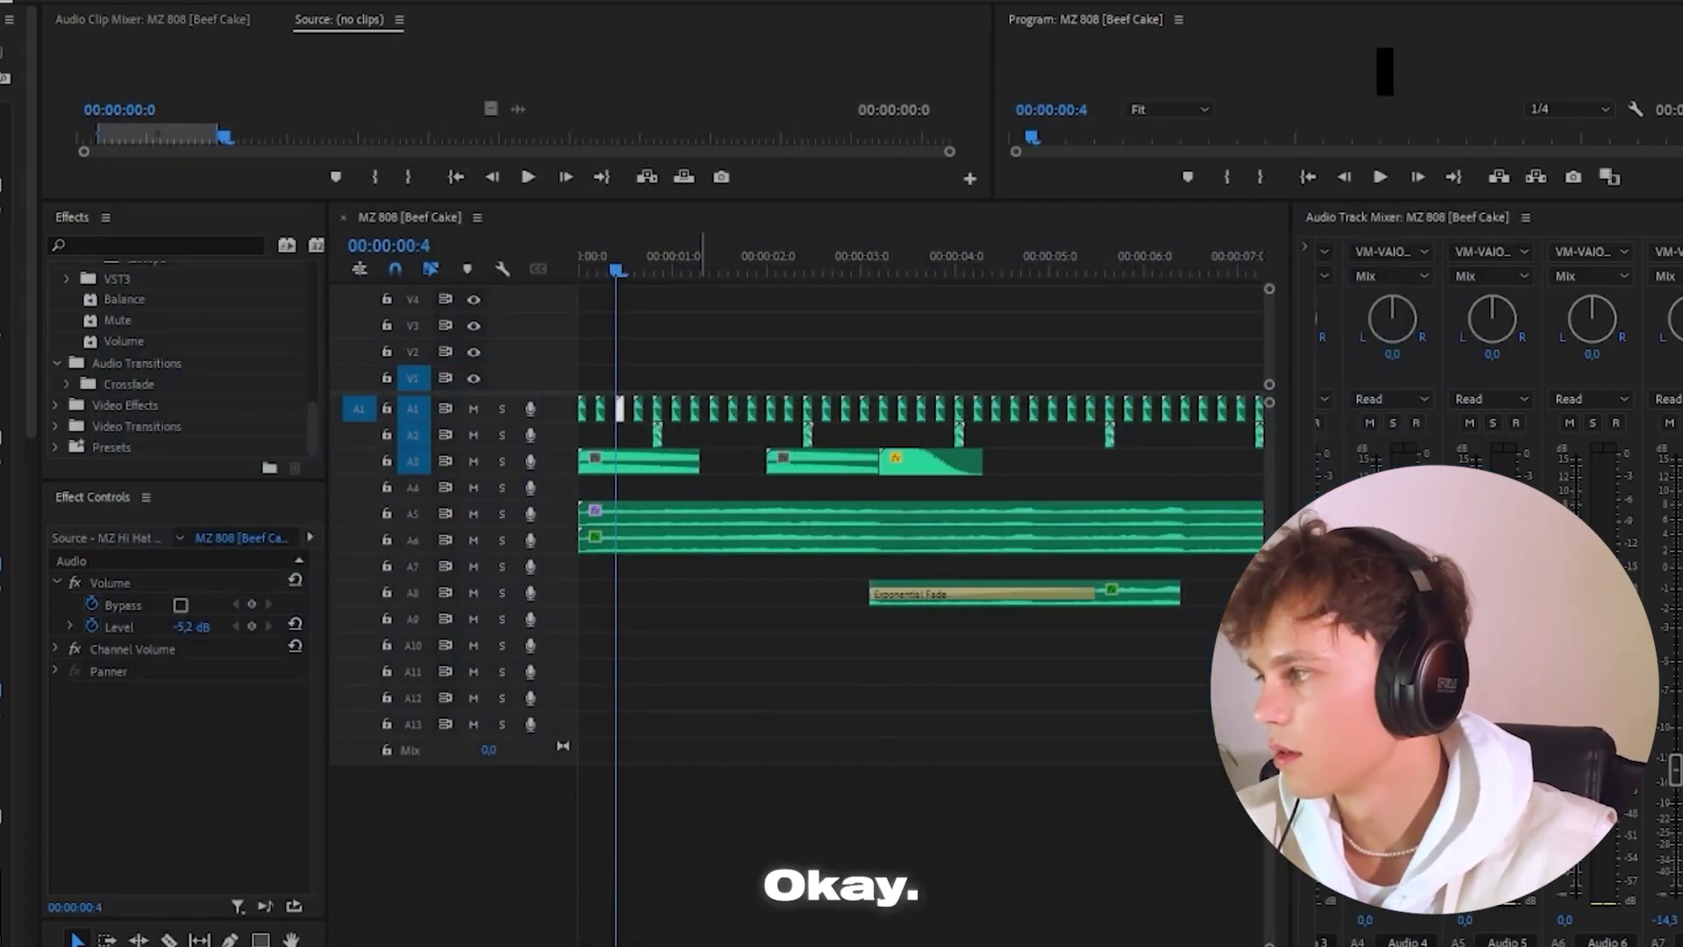
left_click_drag(4, 605, 912, 478)
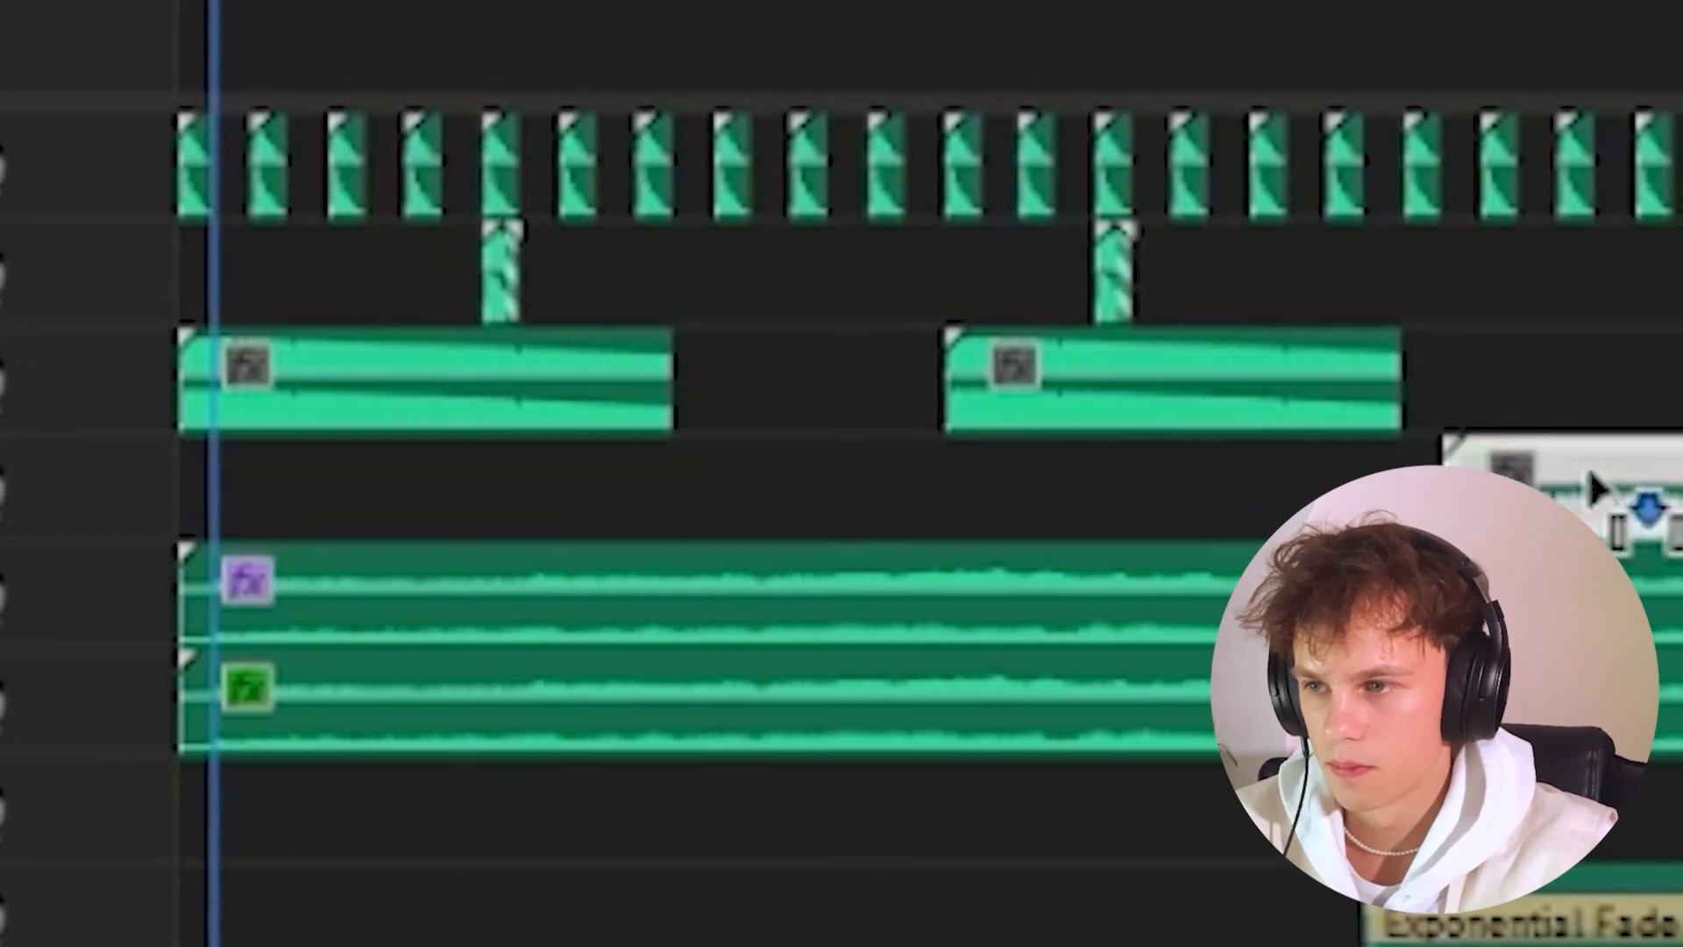
left_click_drag(1589, 471, 1575, 403)
left_click_drag(1001, 417, 964, 409)
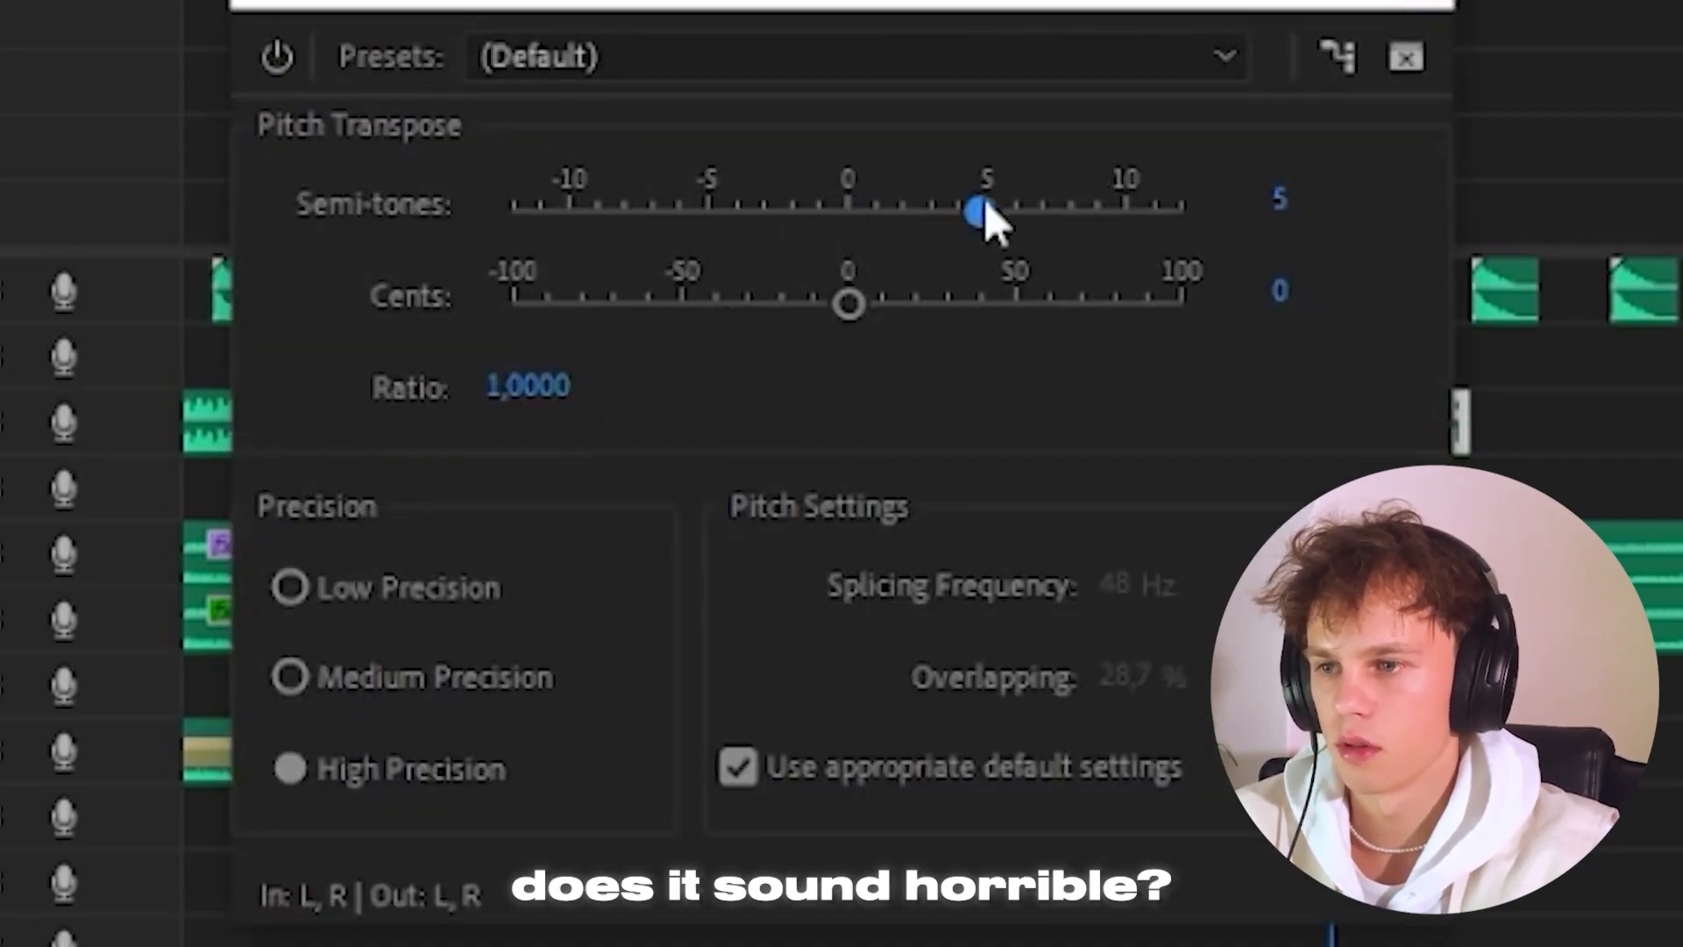
left_click_drag(980, 206, 1038, 207)
left_click(1430, 2)
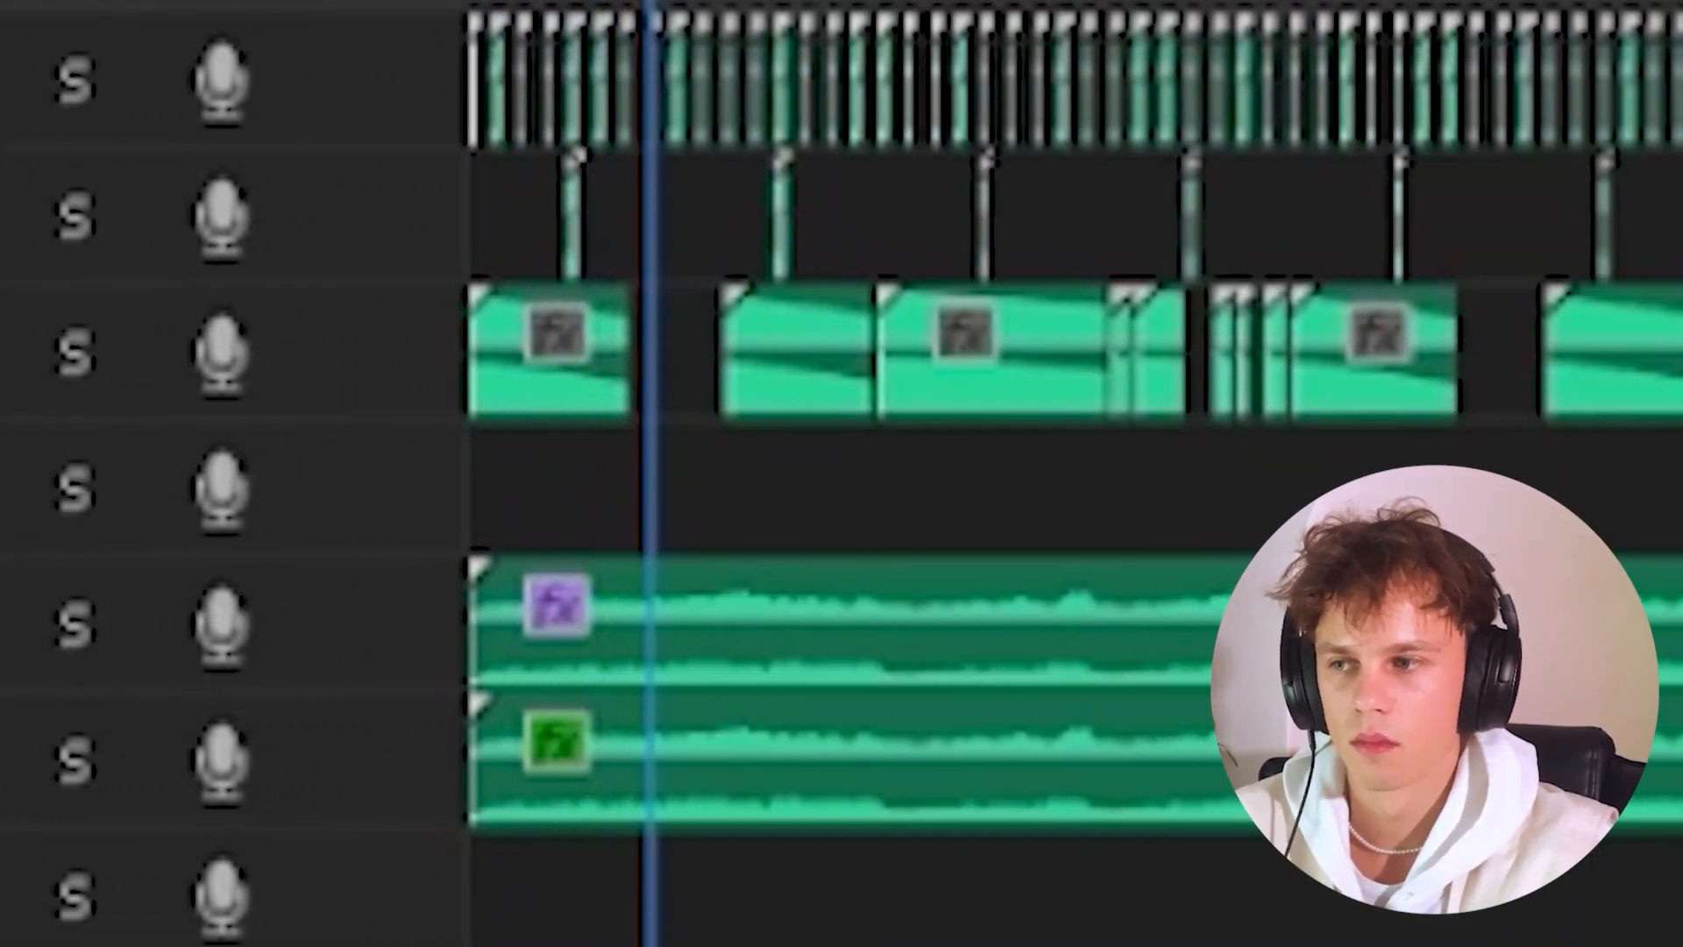
Review the 808 line on track A3 along the whole timeline, checking the notes around 00:00:09:6 against the melody's chords.
key("=")
scroll(1644, 892, "up", 2)
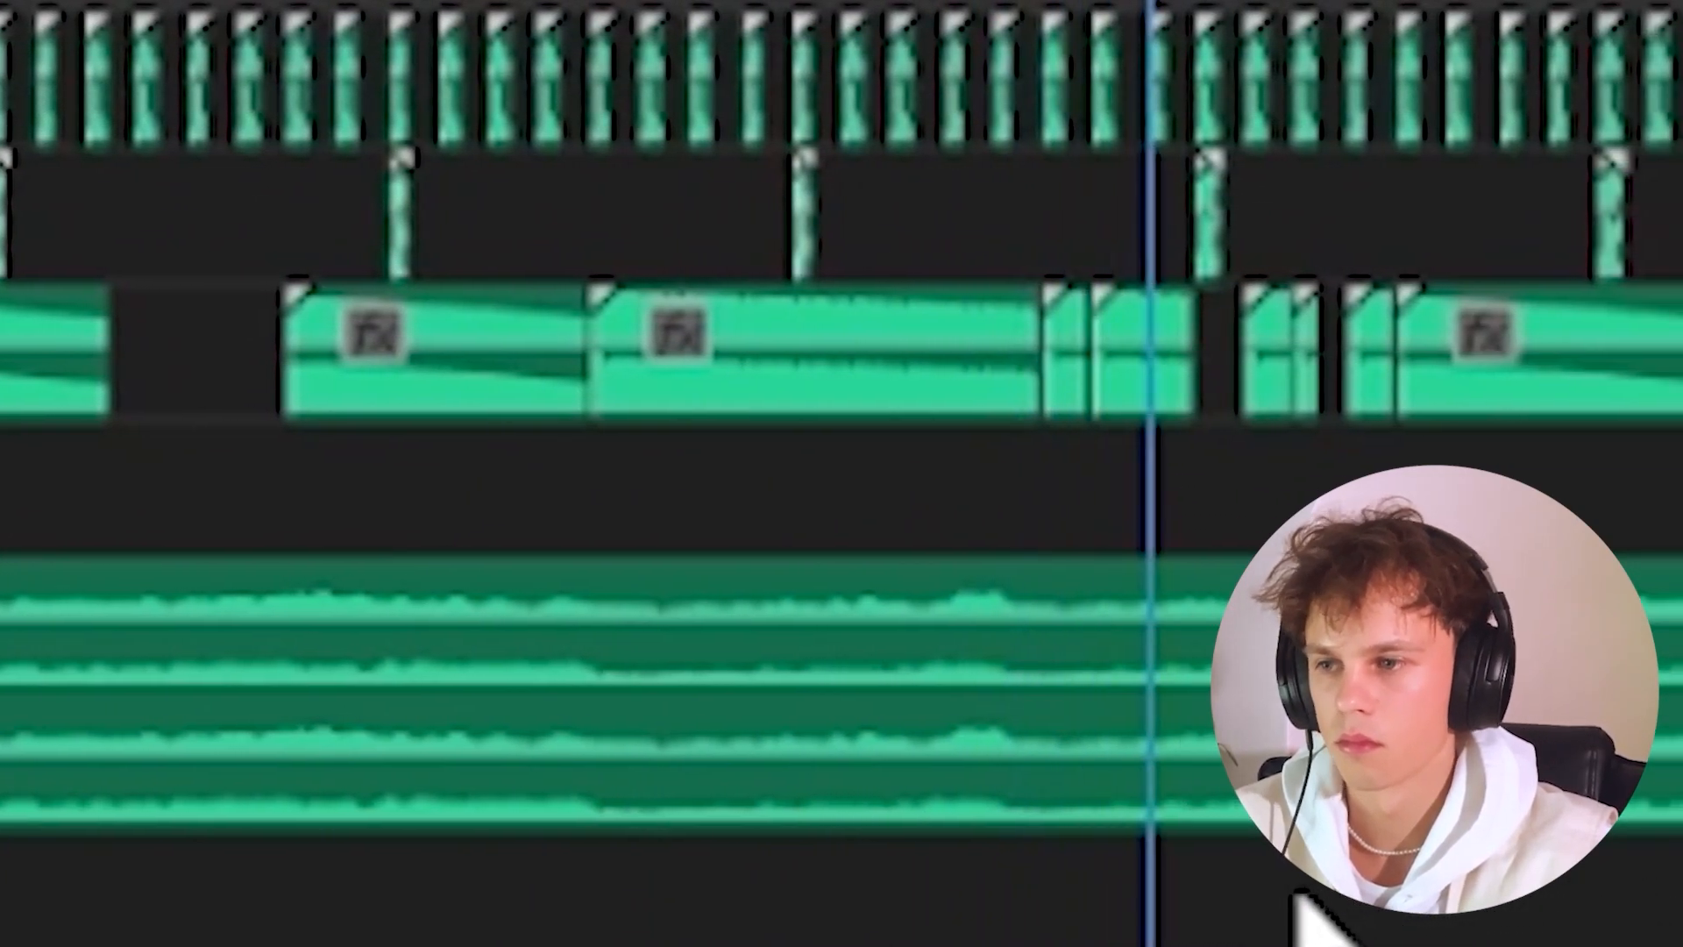
scroll(1473, 907, "up", 3)
scroll(604, 876, "down", 4)
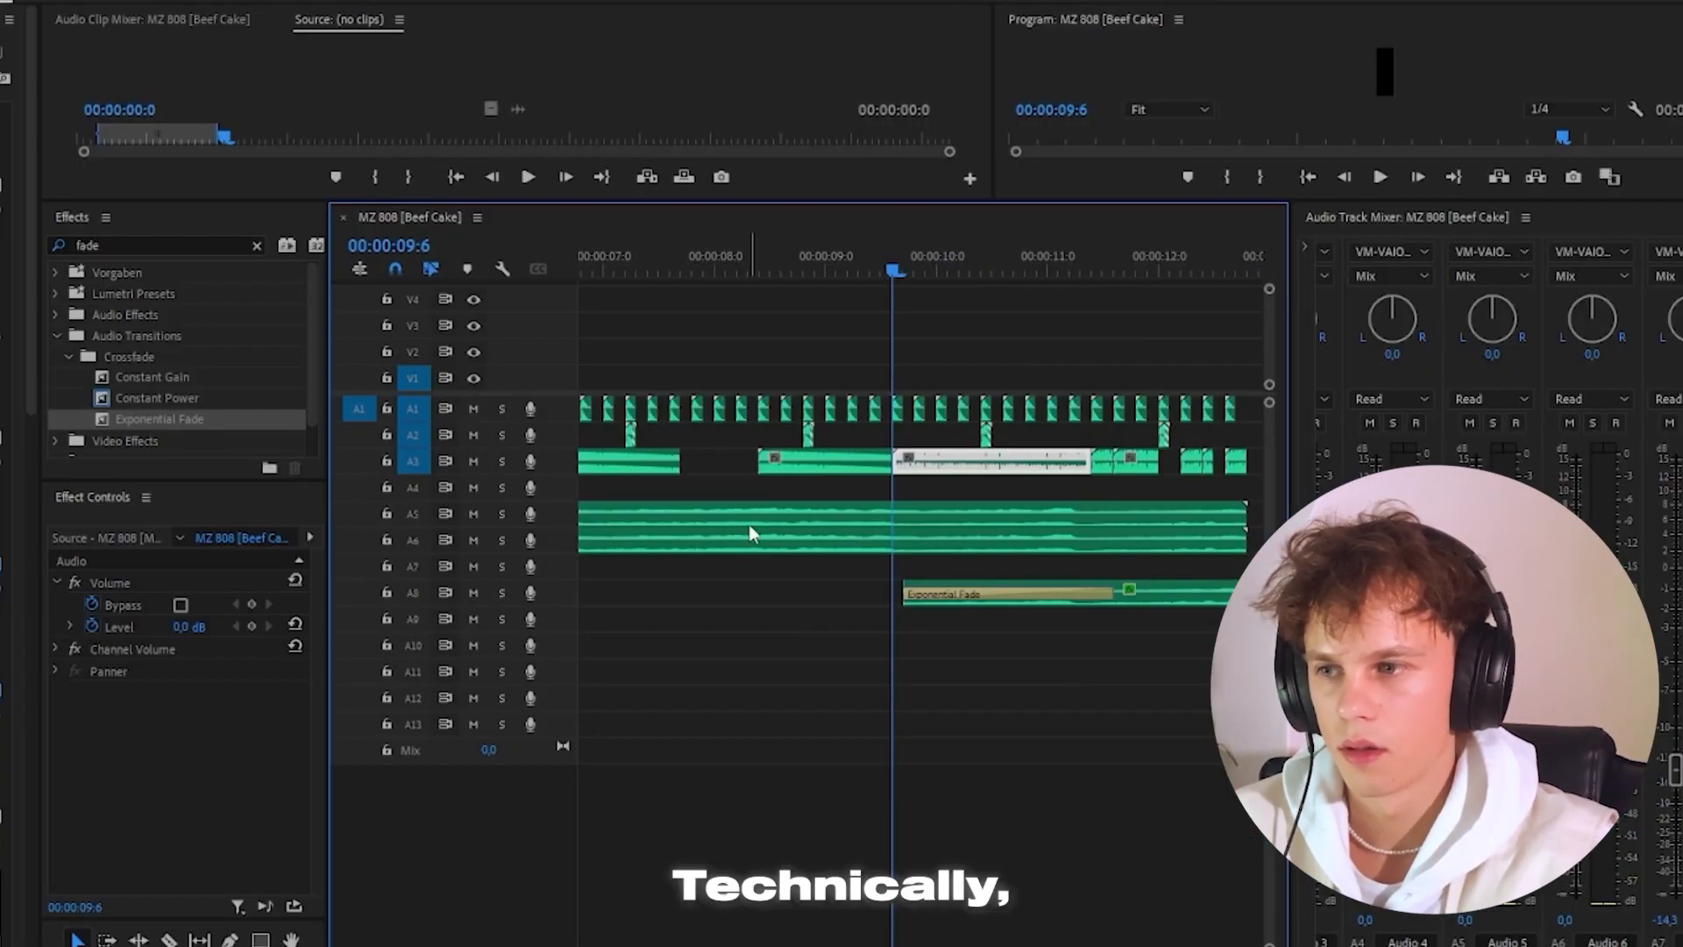
scroll(838, 624, "down", 5)
scroll(839, 624, "left", 1)
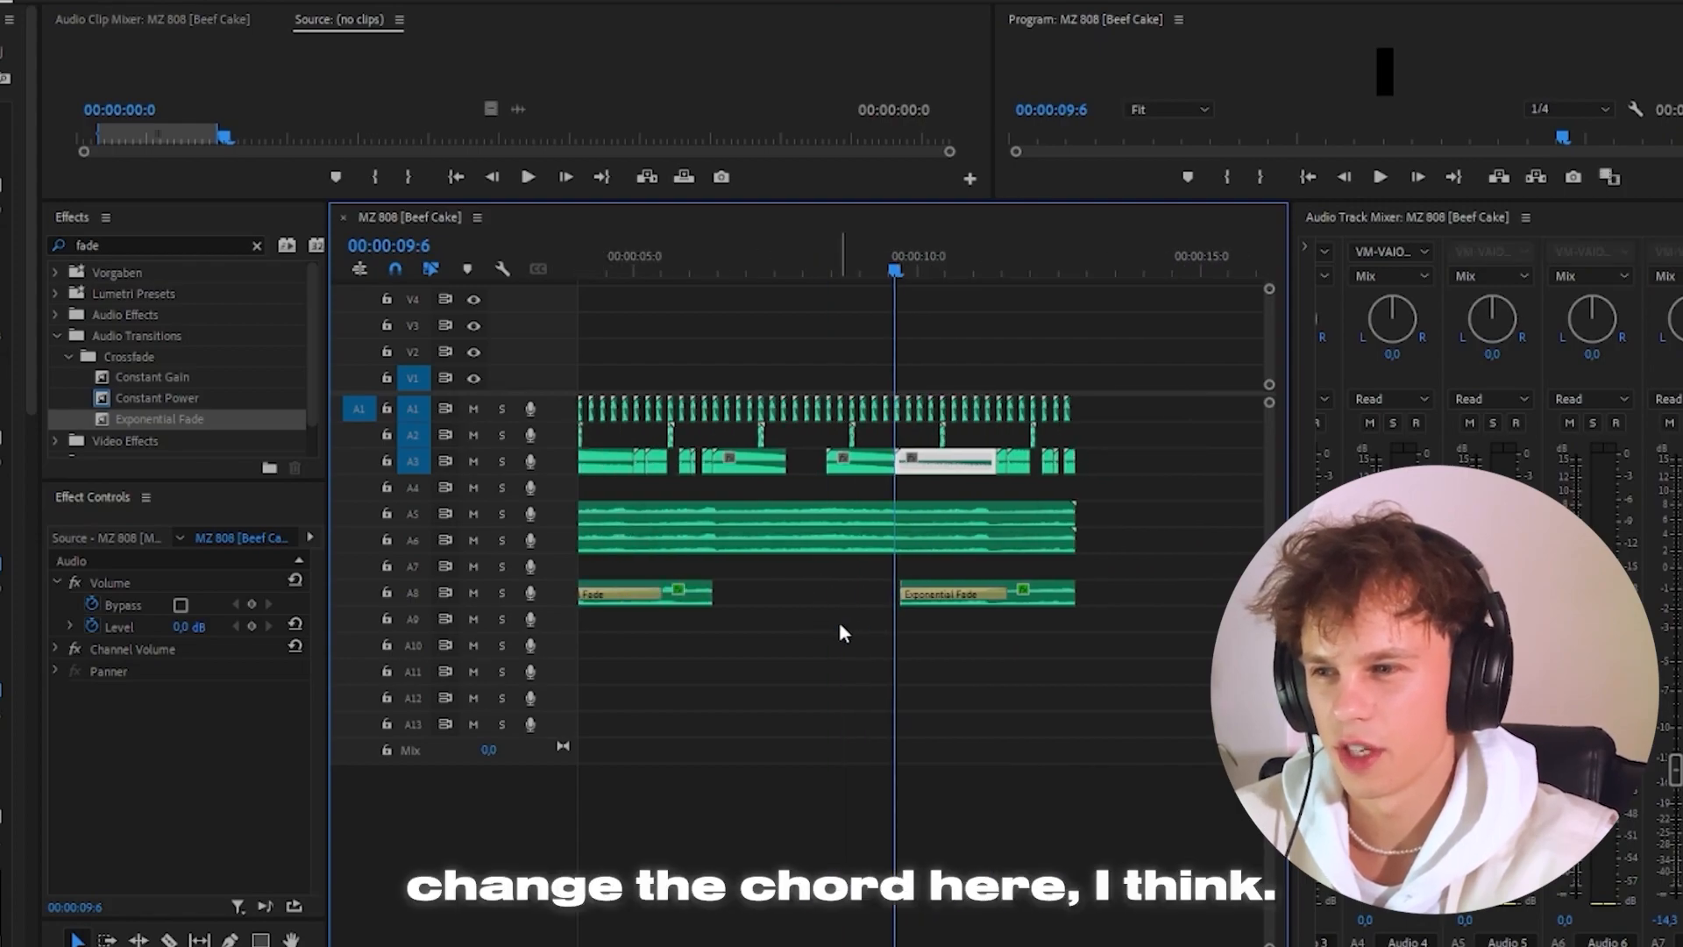
scroll(842, 623, "left", 5)
scroll(842, 623, "down", 4)
left_click(725, 256)
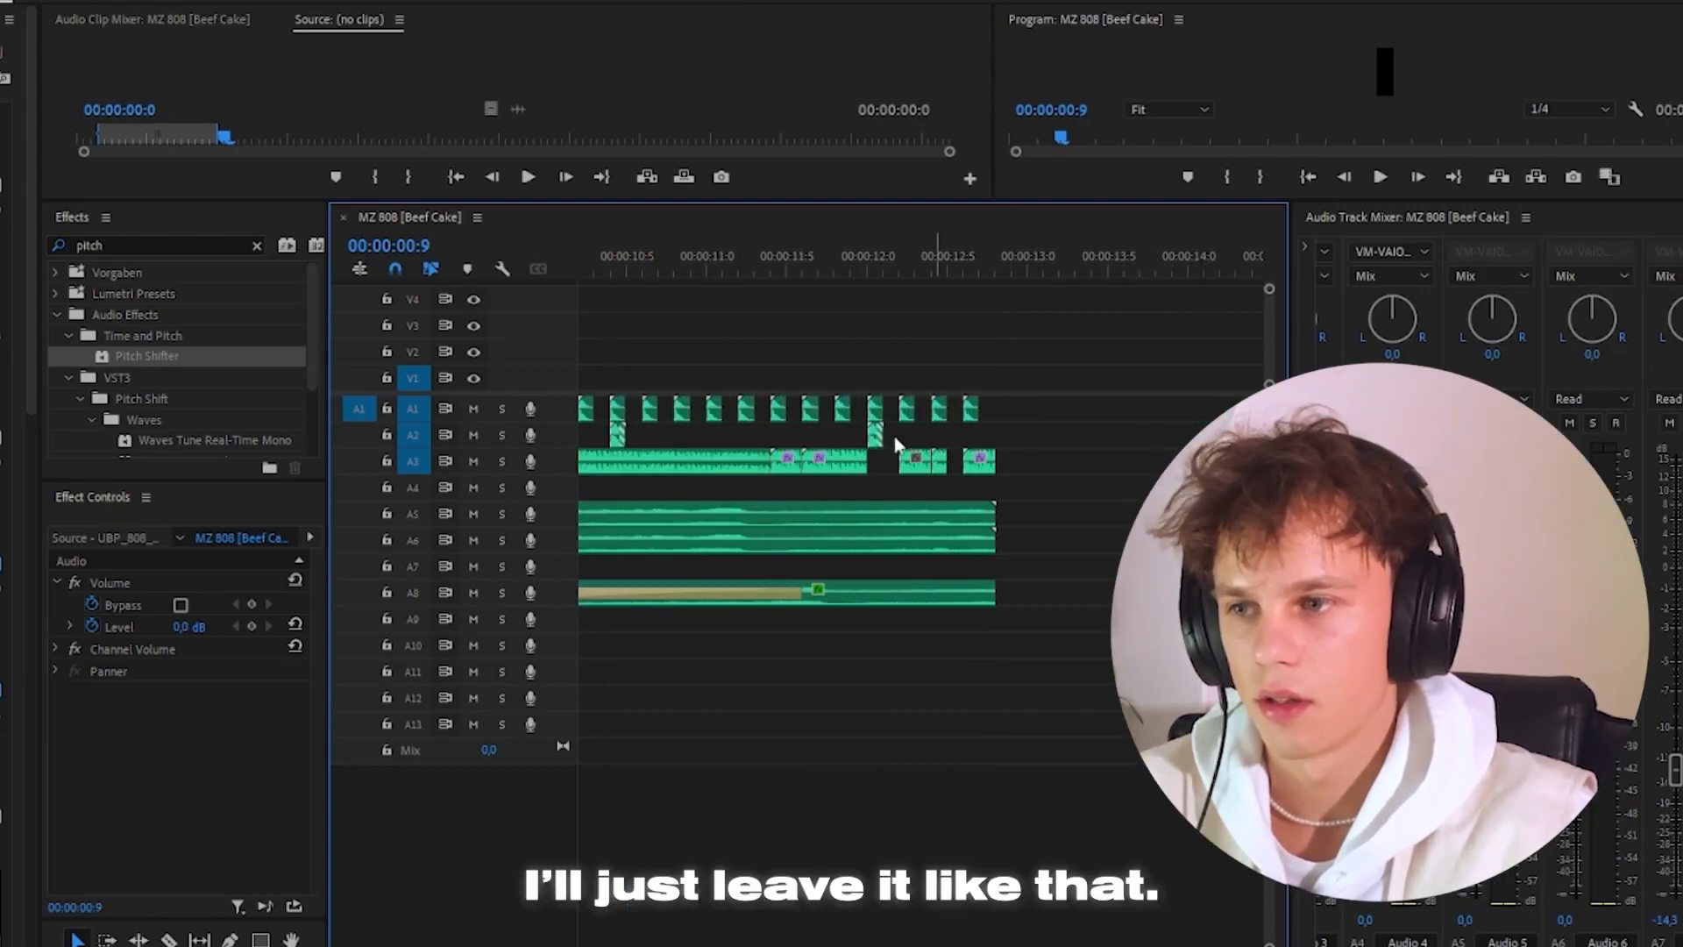
scroll(791, 419, "down", 5)
scroll(807, 427, "up", 3)
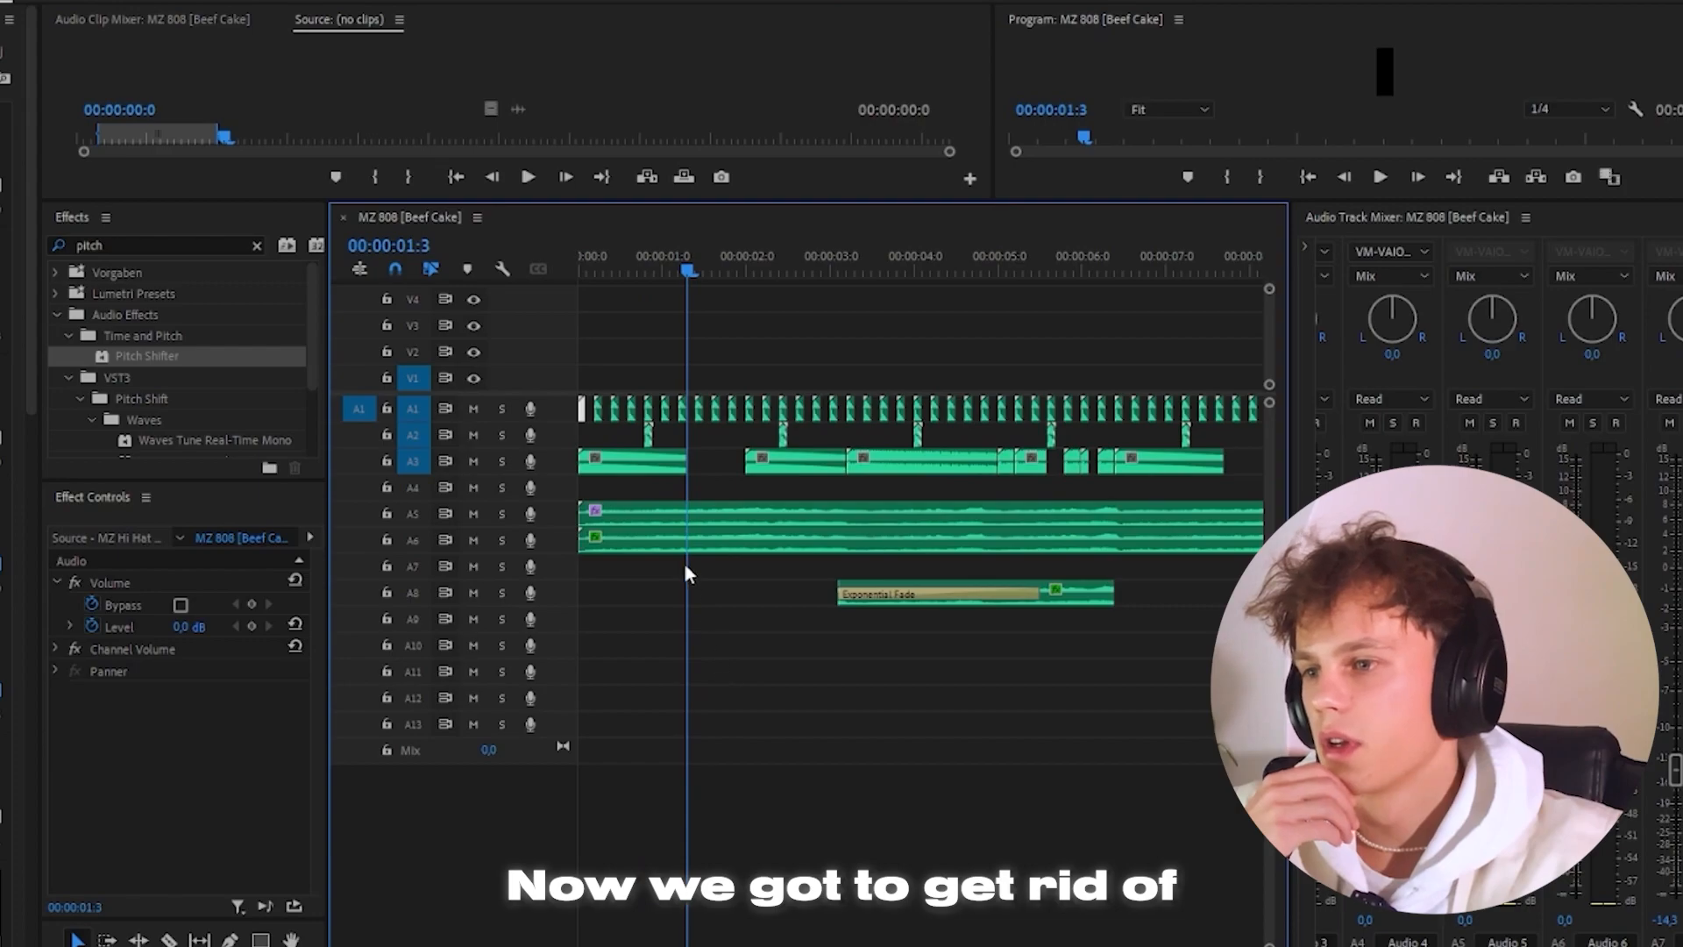
Add Exponential Fade to the ends of the 808 clips, with adjoining notes split between tracks A3 and A4.
left_click(256, 247)
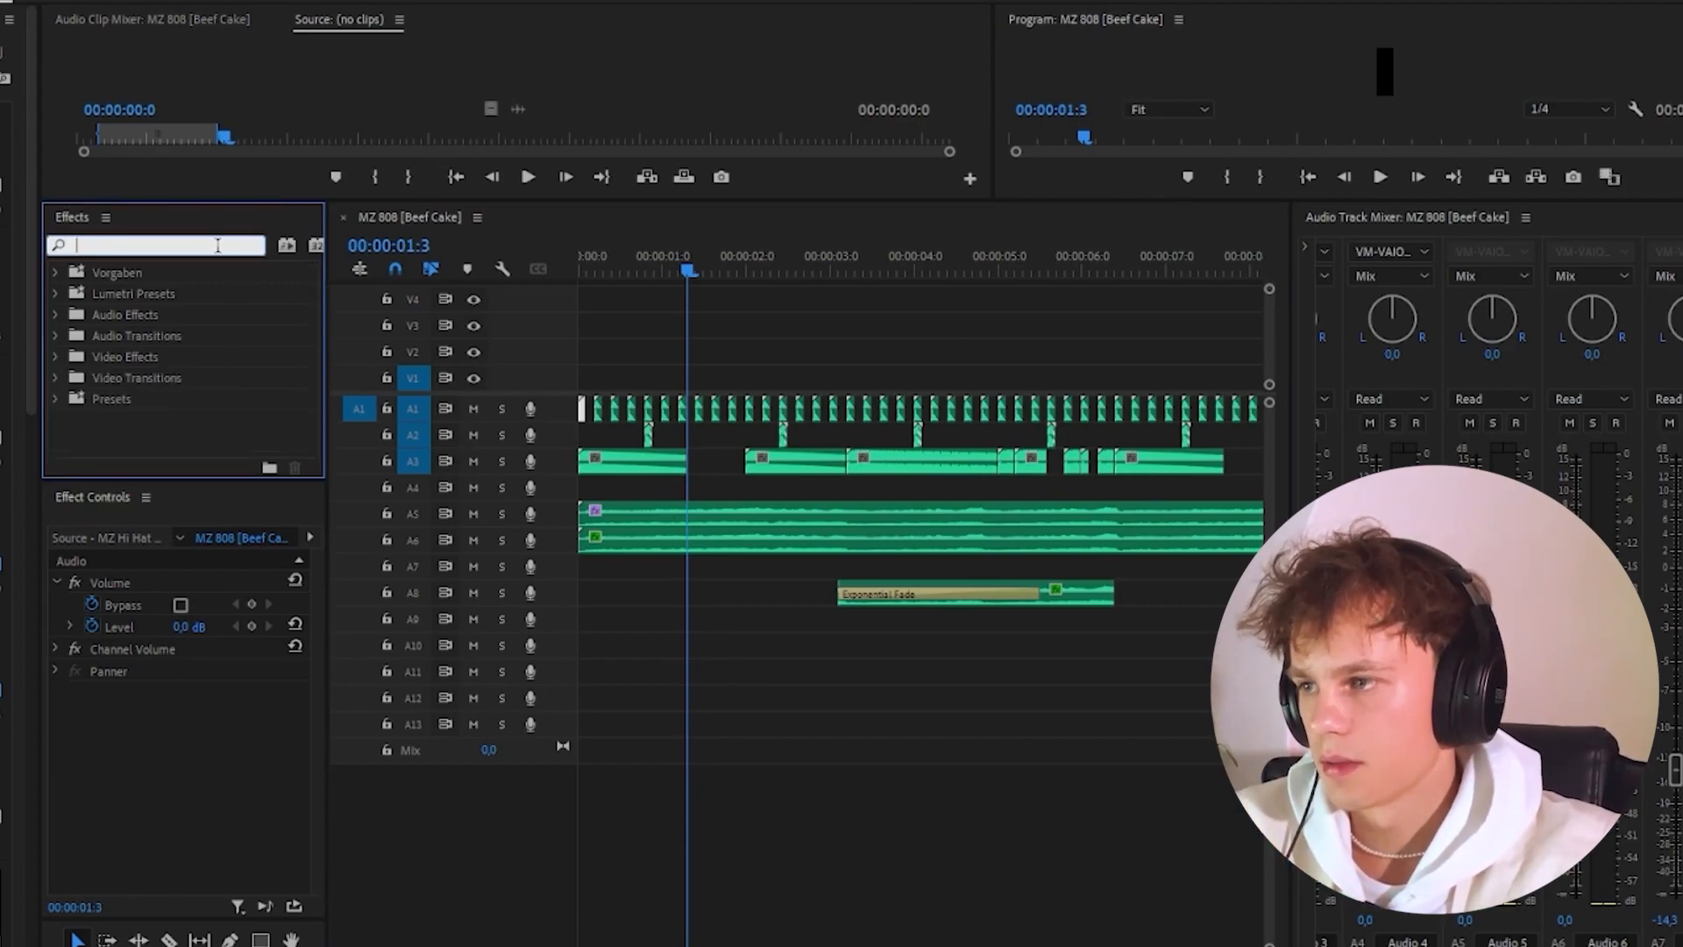
type("cross")
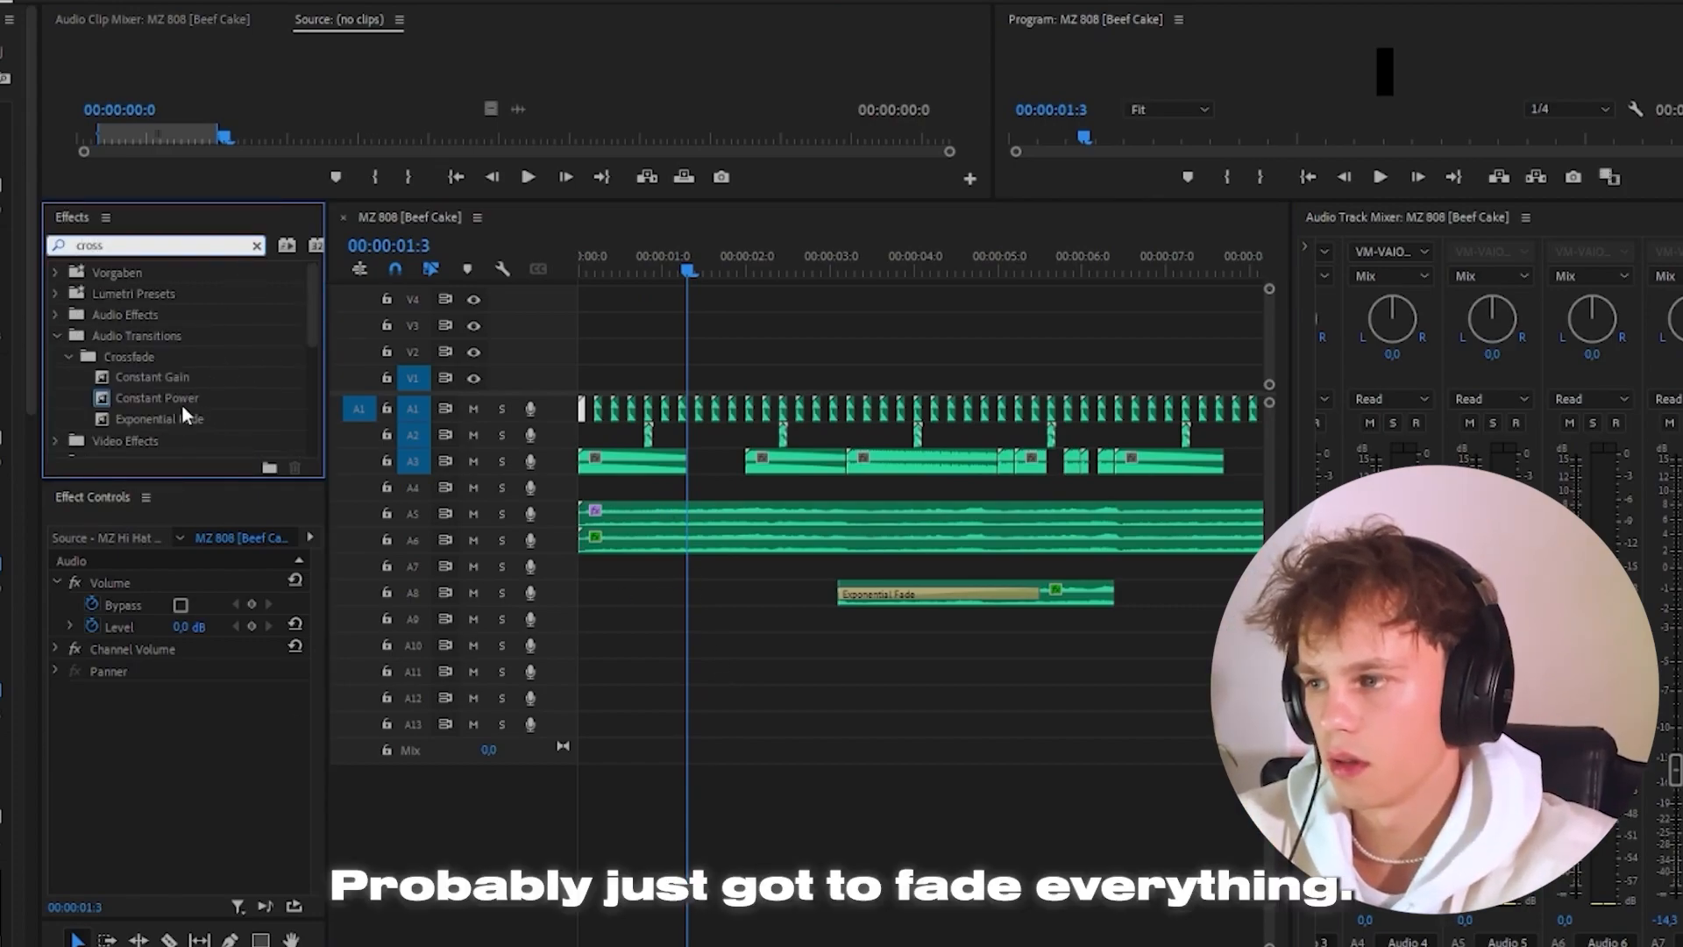
left_click_drag(175, 427, 770, 473)
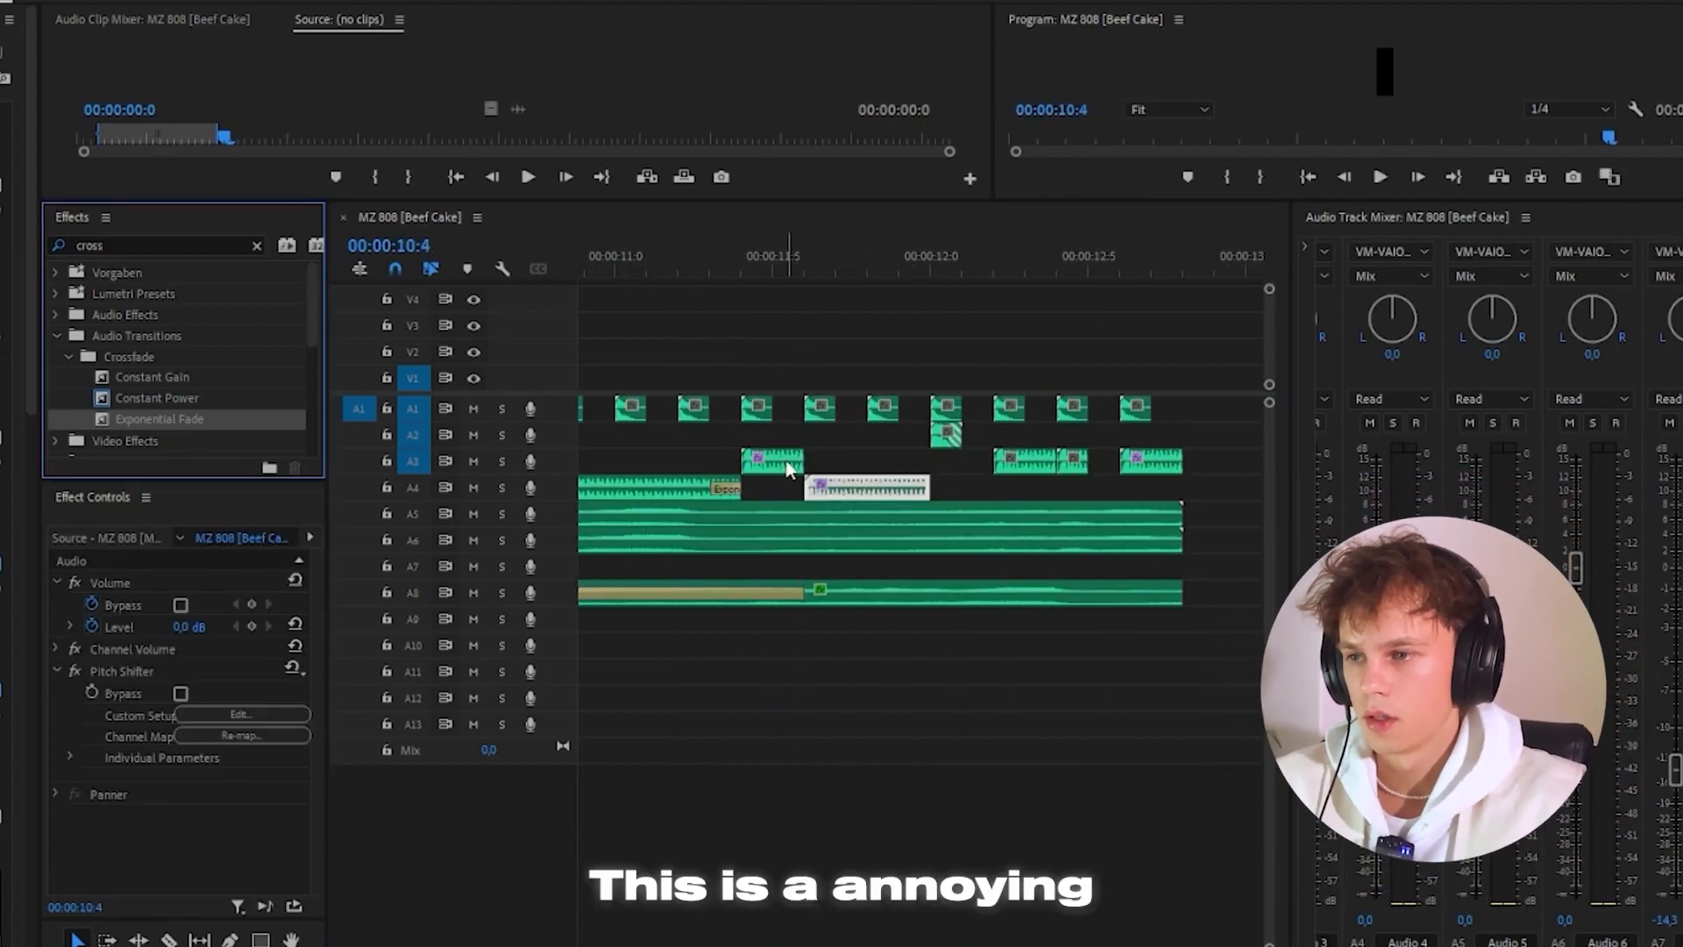
left_click_drag(792, 474, 793, 474)
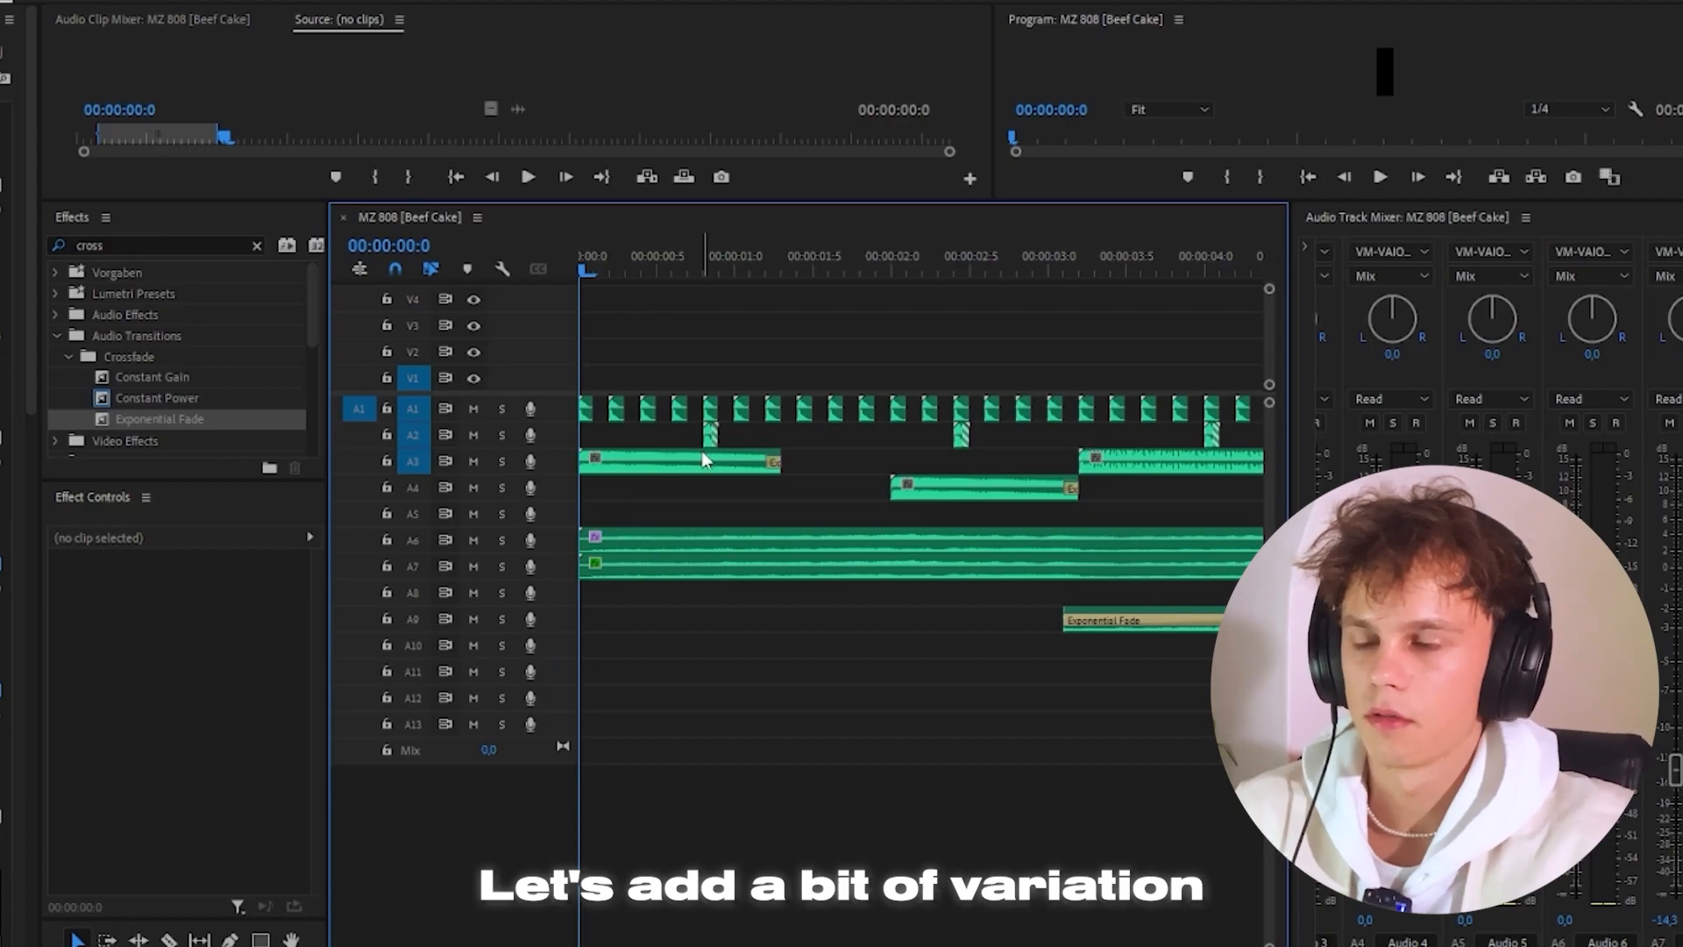
Vary the drums with an extra hi-hat copy on track A2 and repeat the hi-hat and snare pattern along the timeline.
scroll(703, 459, "up", 4)
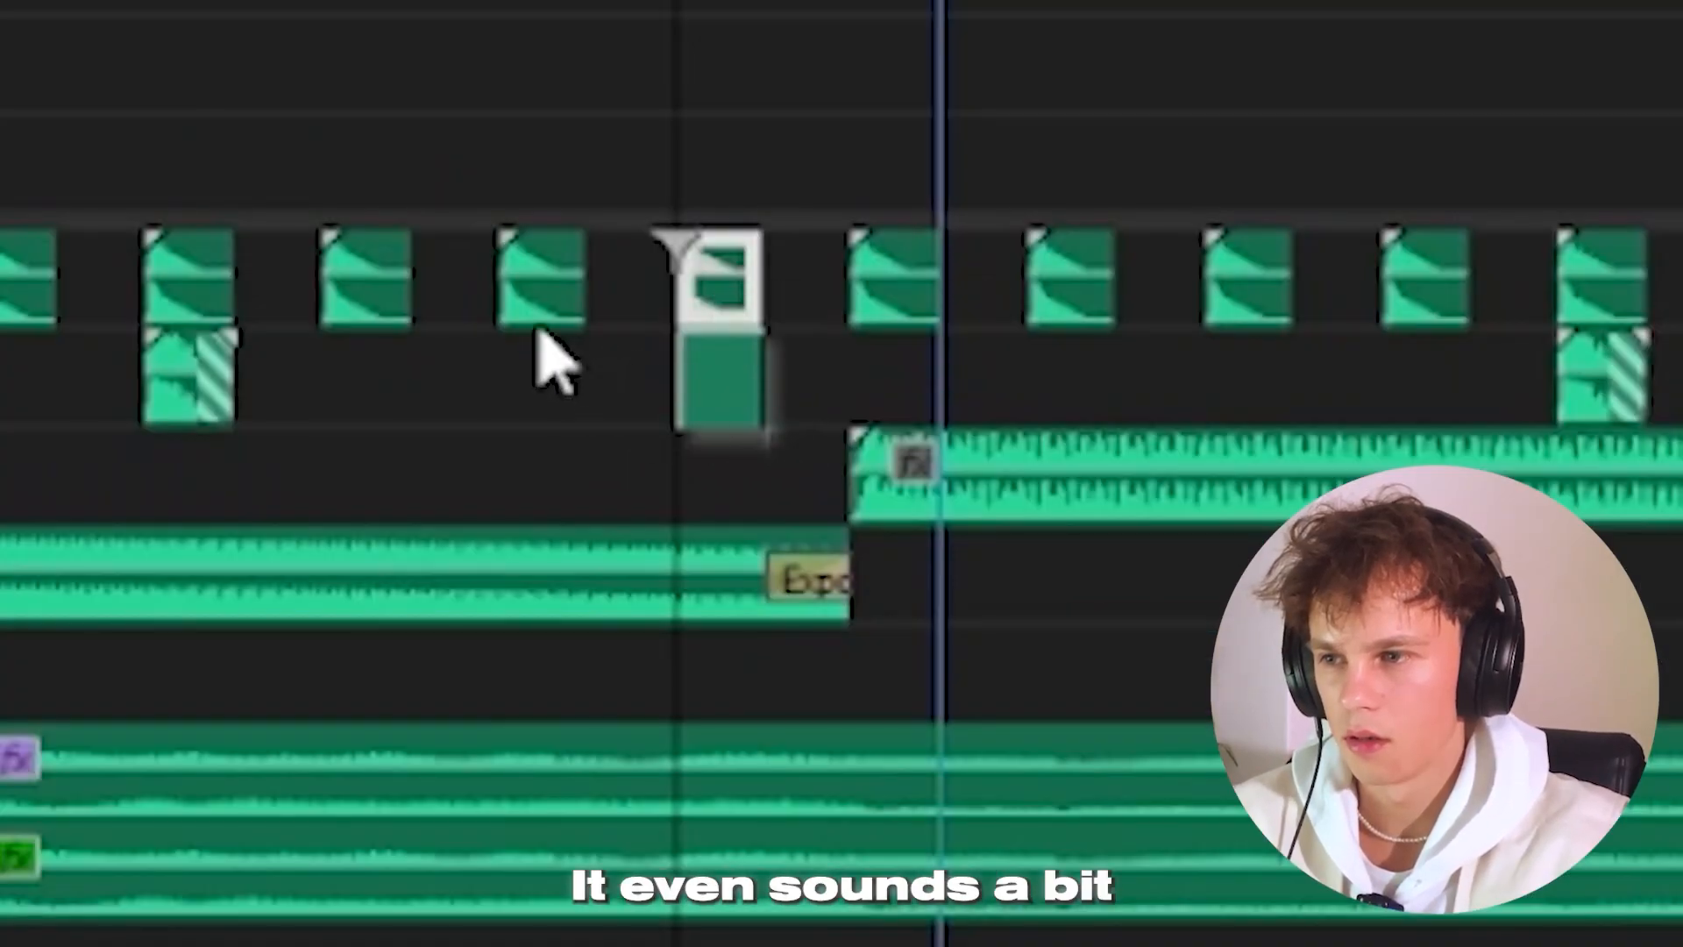
left_click_drag(507, 282, 695, 298)
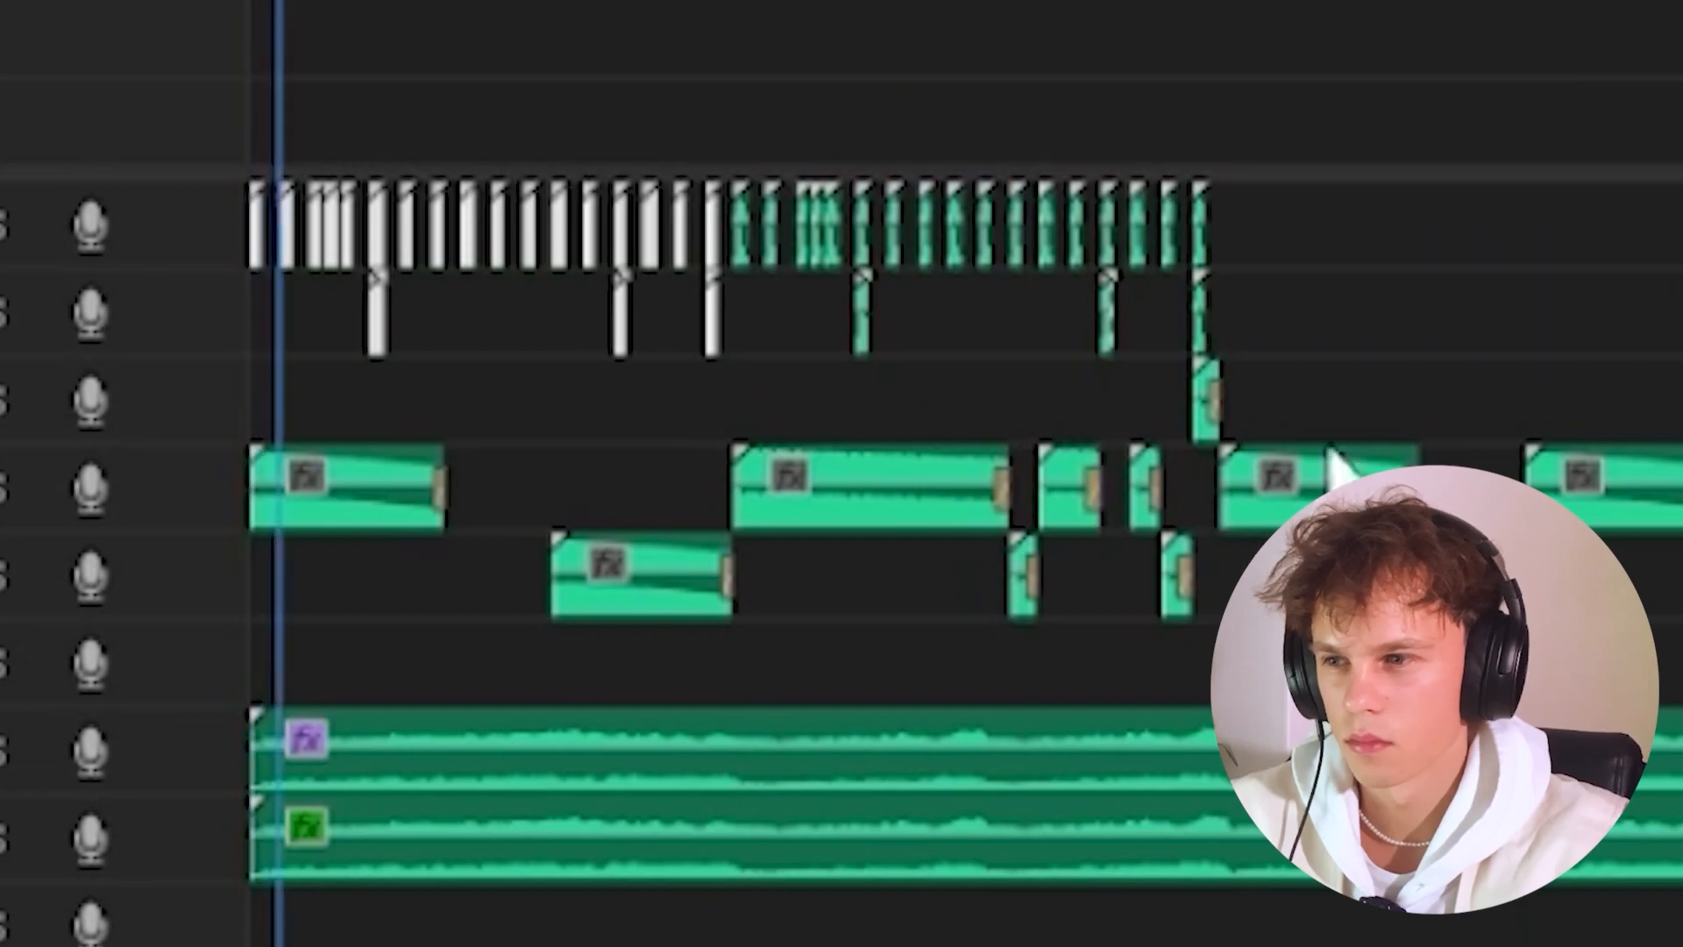
left_click_drag(1384, 329, 252, 210)
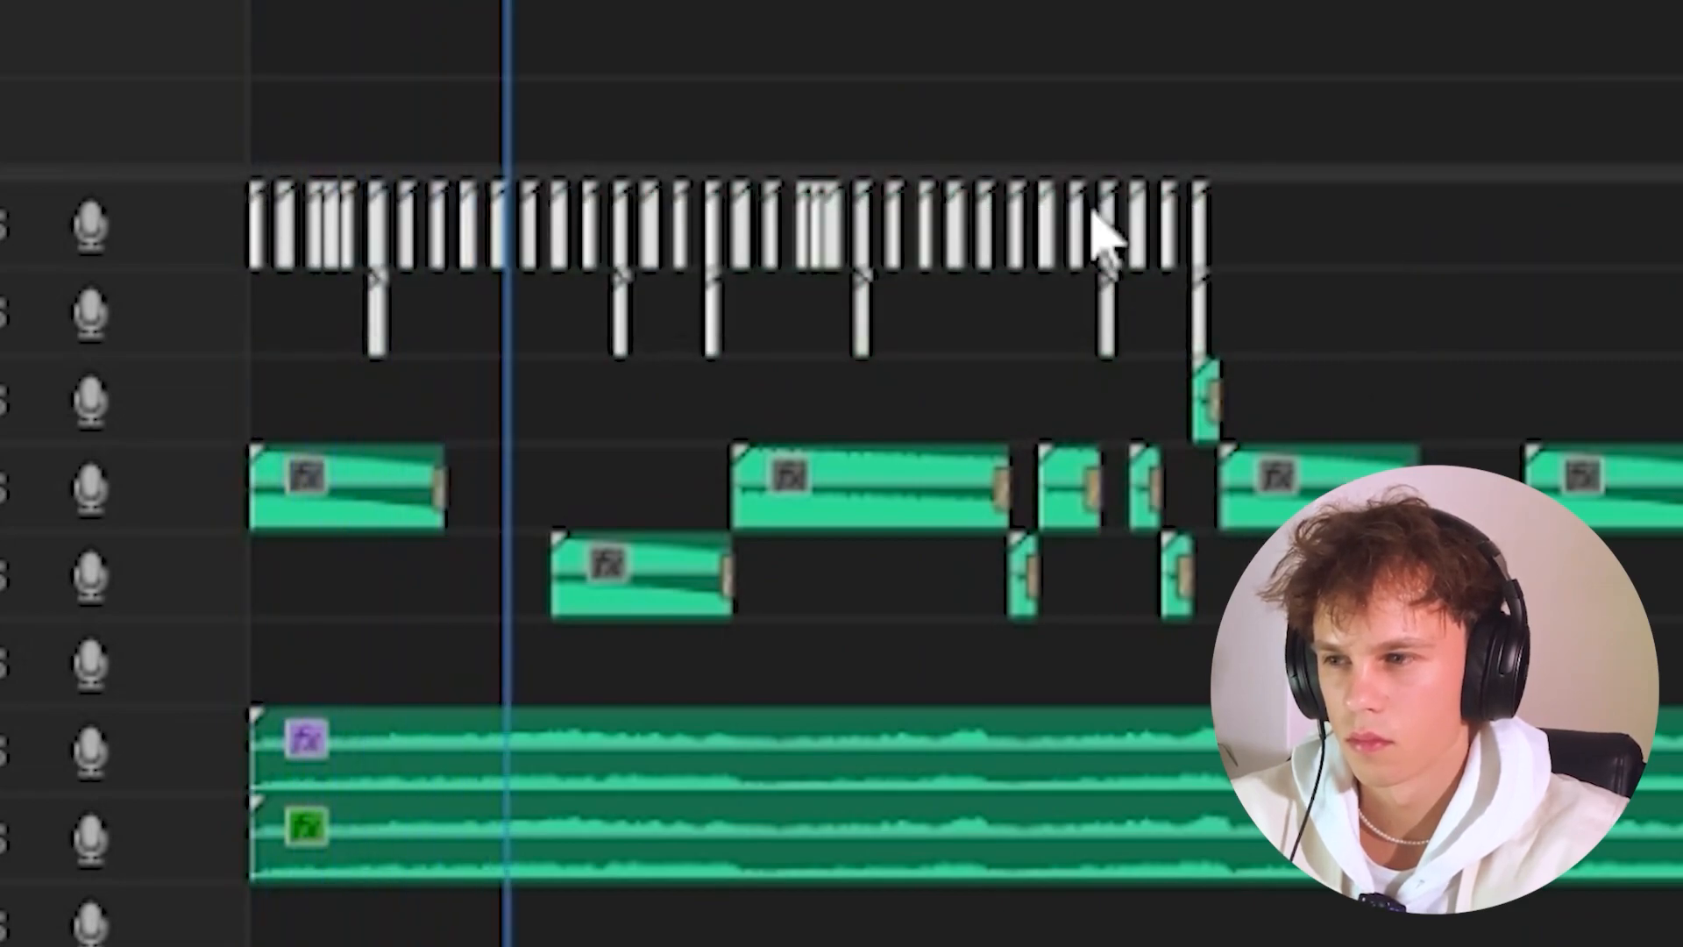
left_click_drag(264, 268, 1247, 257)
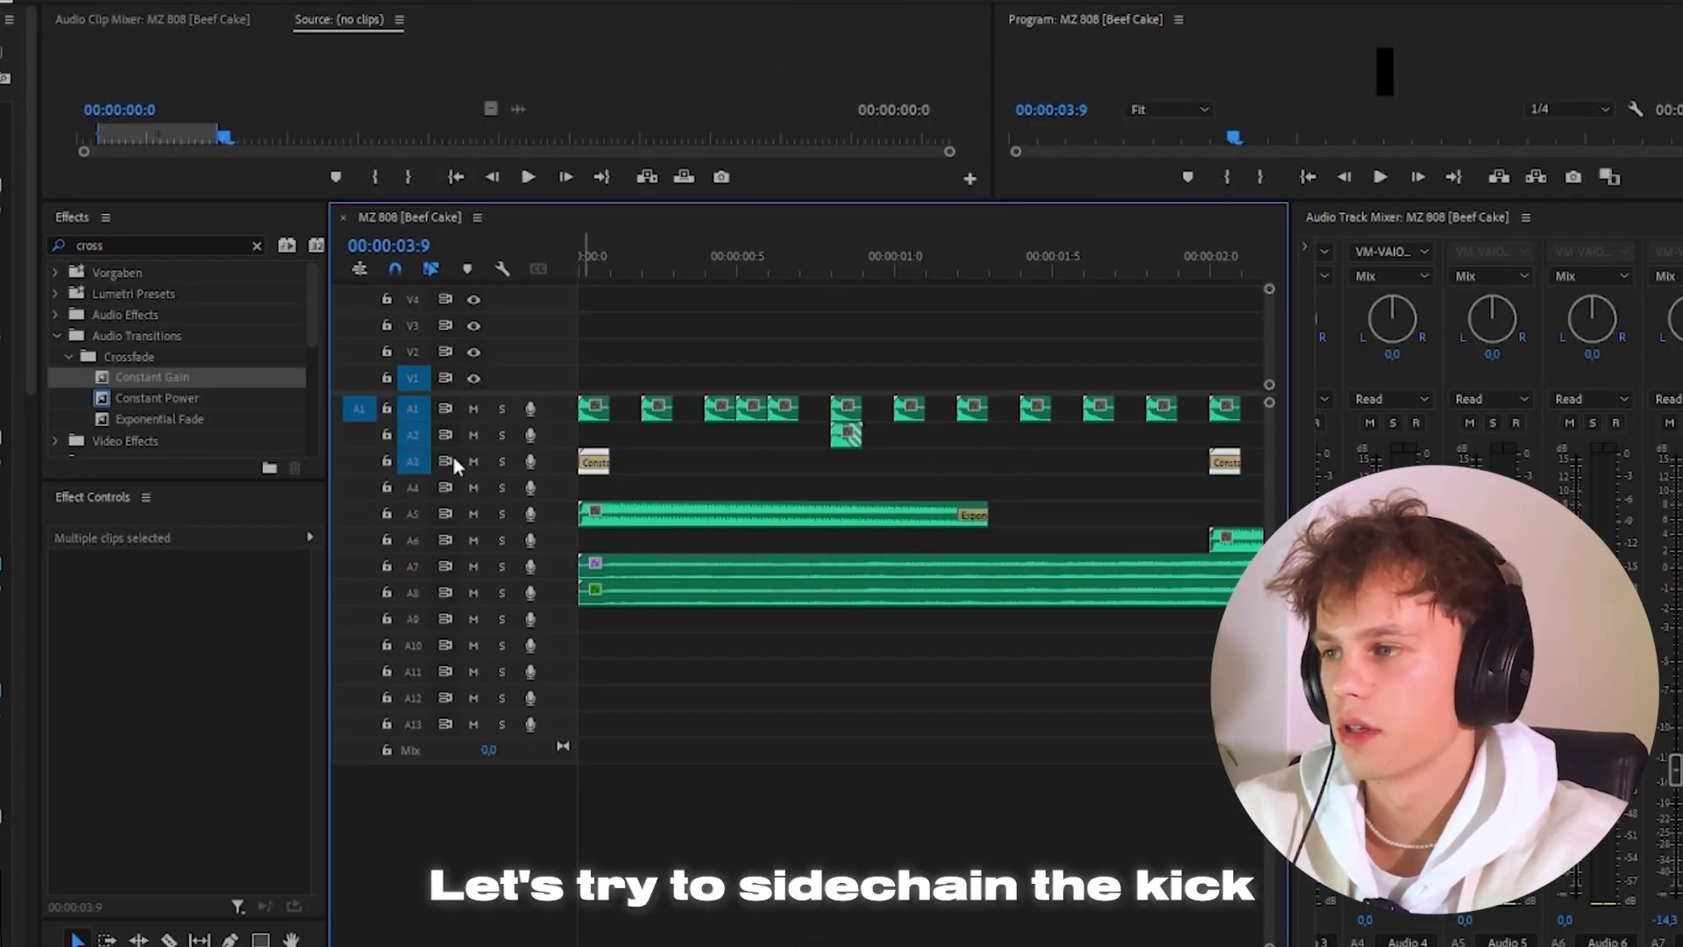
Apply one-frame fades to the starts of the 808 clips under the kicks and place the track A5 clip further along the timeline.
left_click_drag(145, 417, 579, 505)
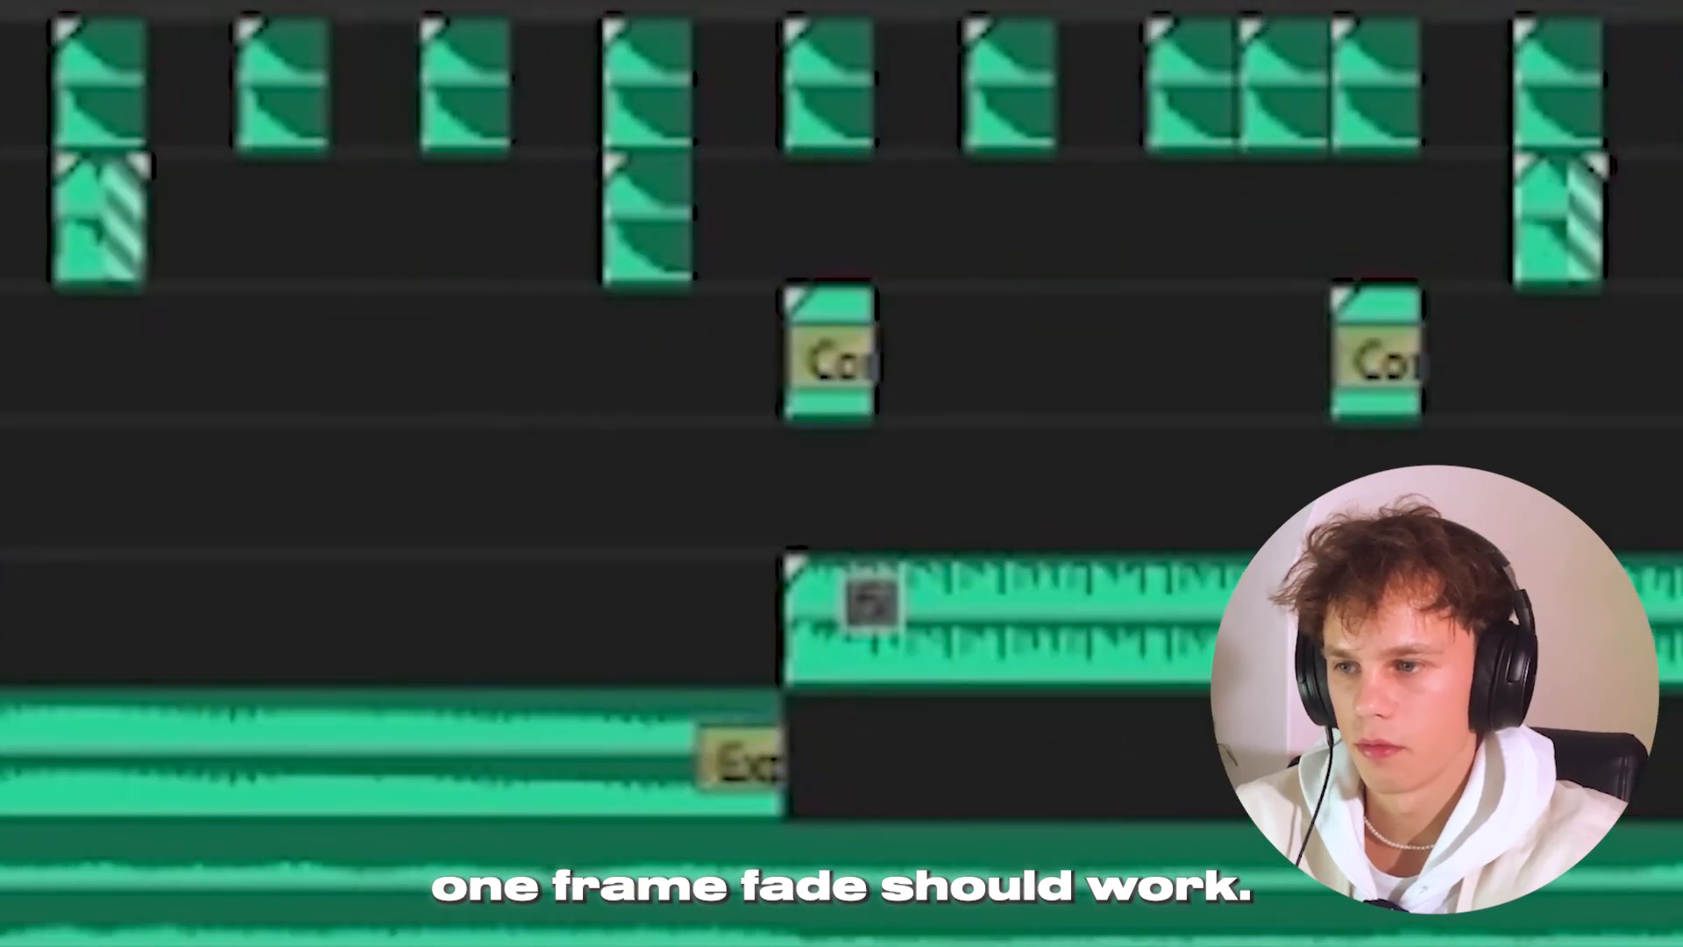
left_click(854, 631)
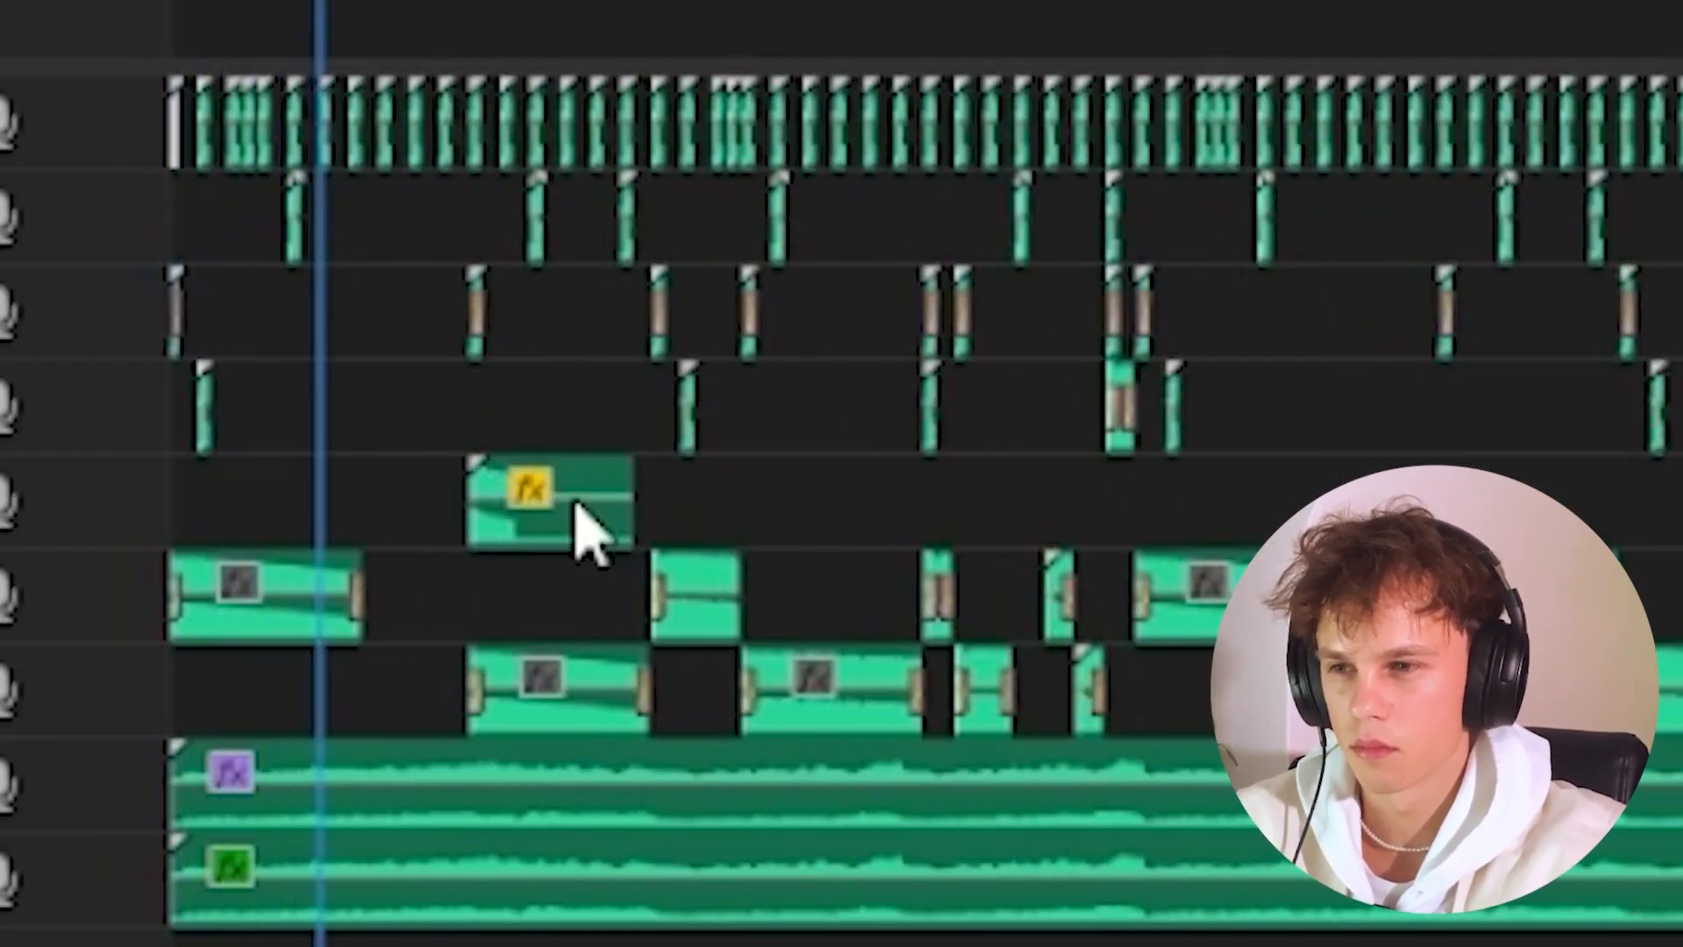
left_click_drag(773, 508, 1072, 501)
left_click_drag(1629, 504, 1620, 506)
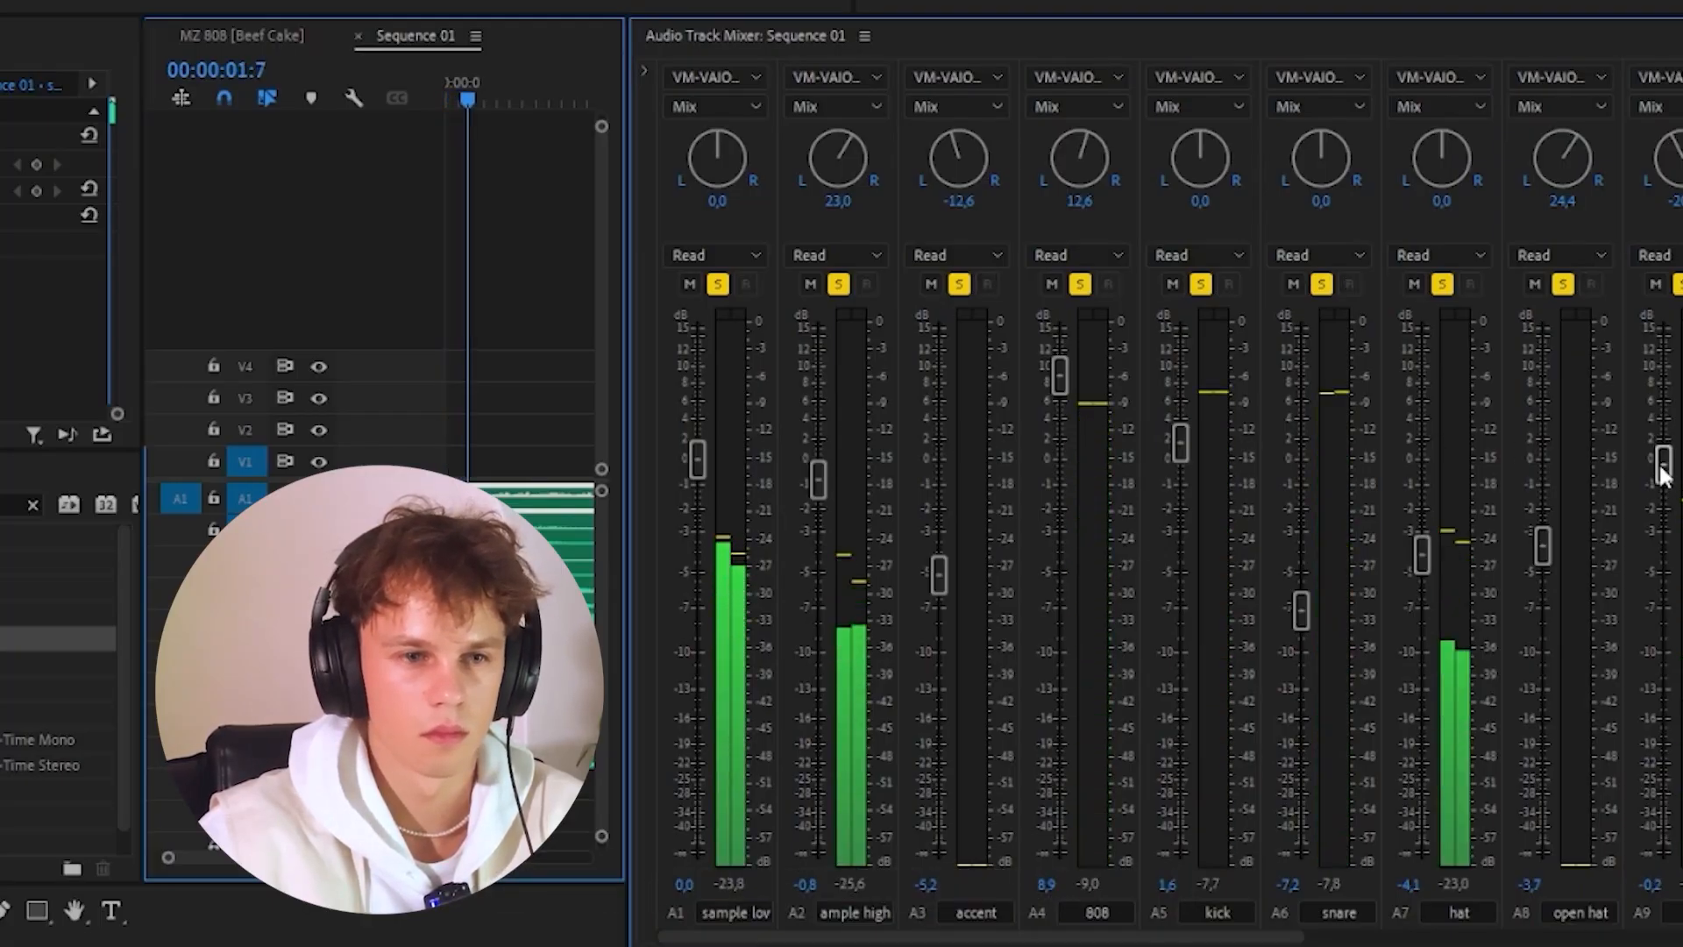
Lower the open hat track to -4.0 dB and reduce the volume of track A9 in Sequence 01's mixer.
left_click_drag(1543, 546, 1541, 556)
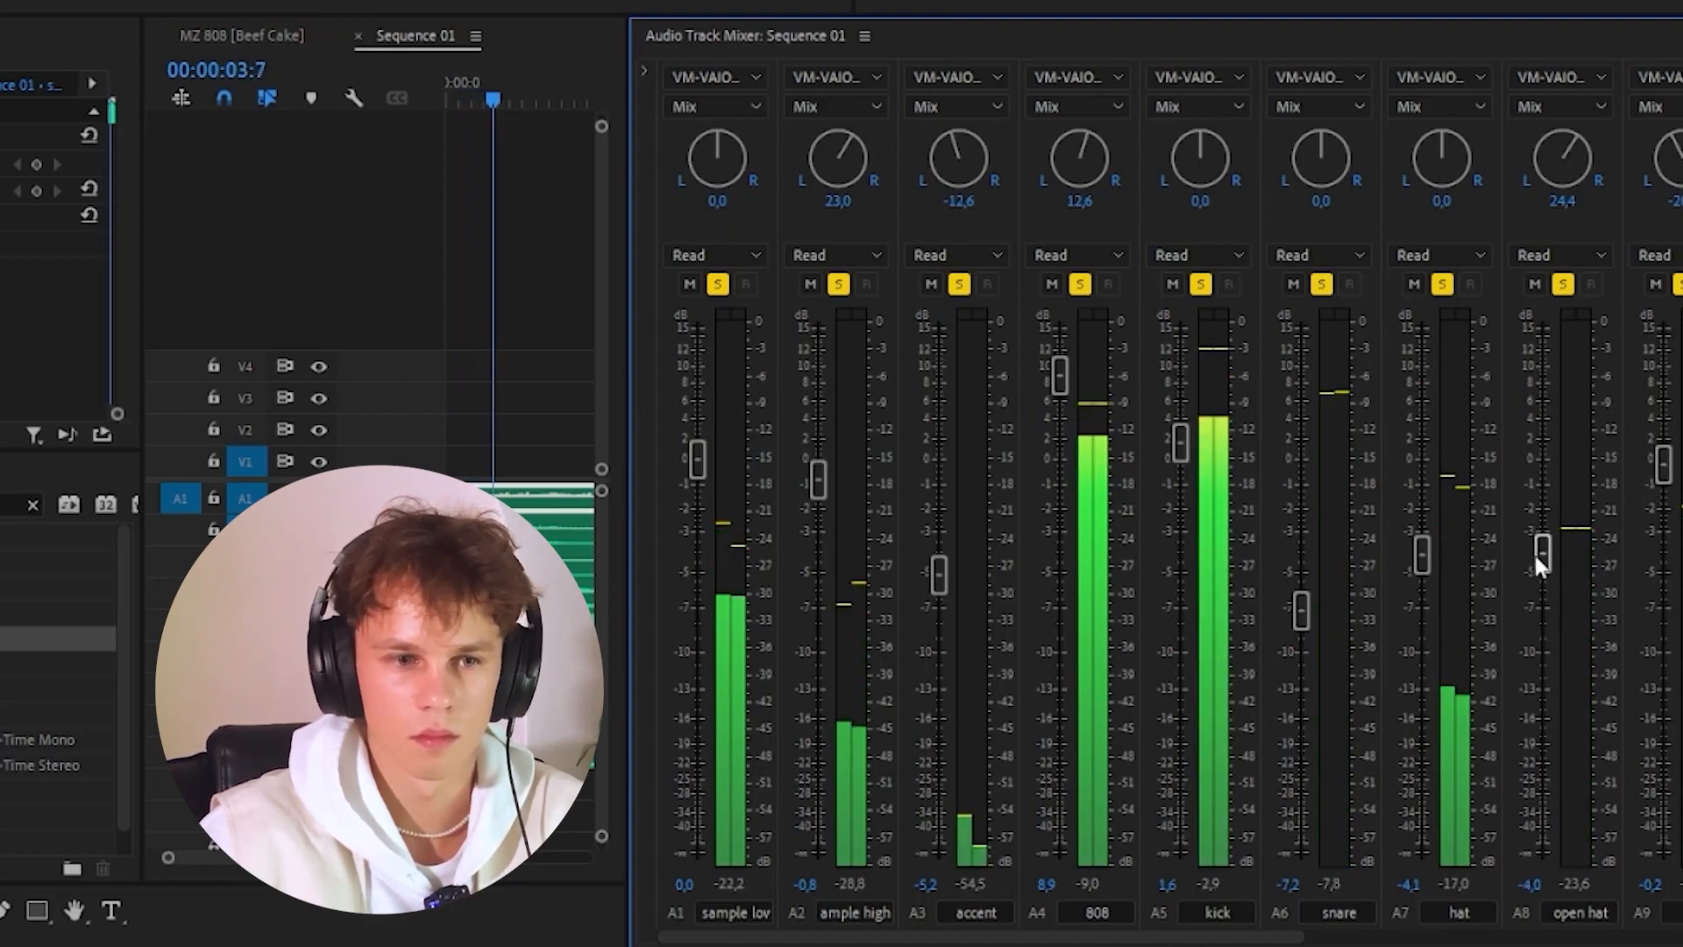
left_click_drag(1664, 467, 1663, 481)
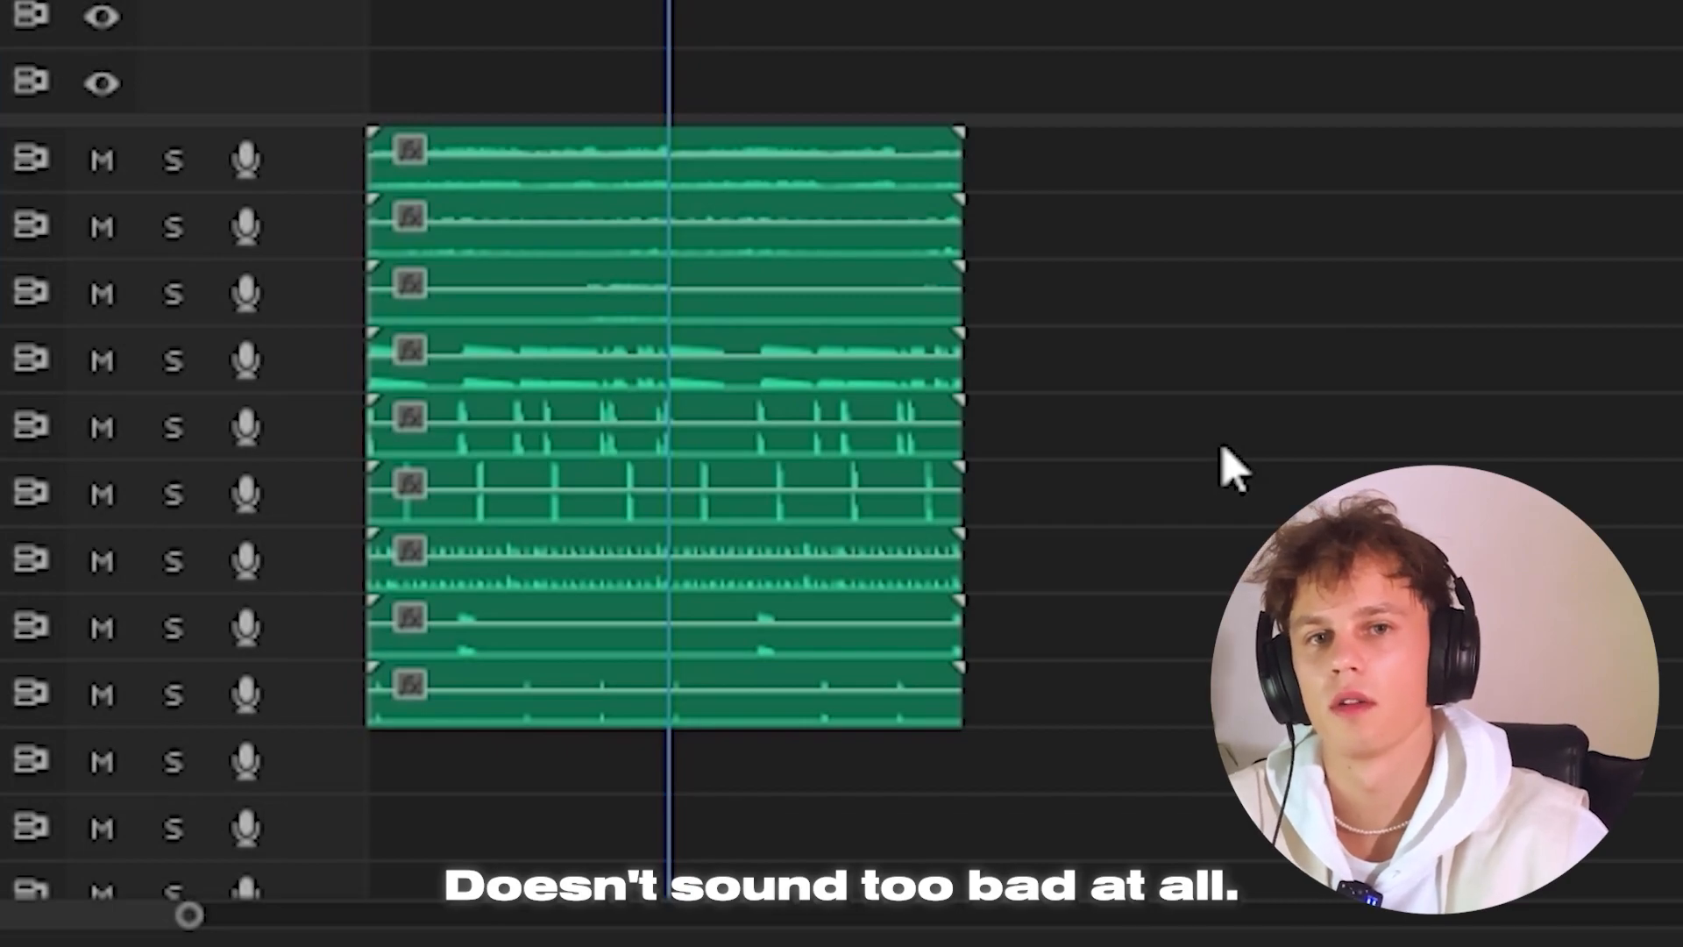
Lay out the stems in sections, repeating the melody and drums, with the high layer over a later section and the accent kept for the hook.
key("ctrl+a")
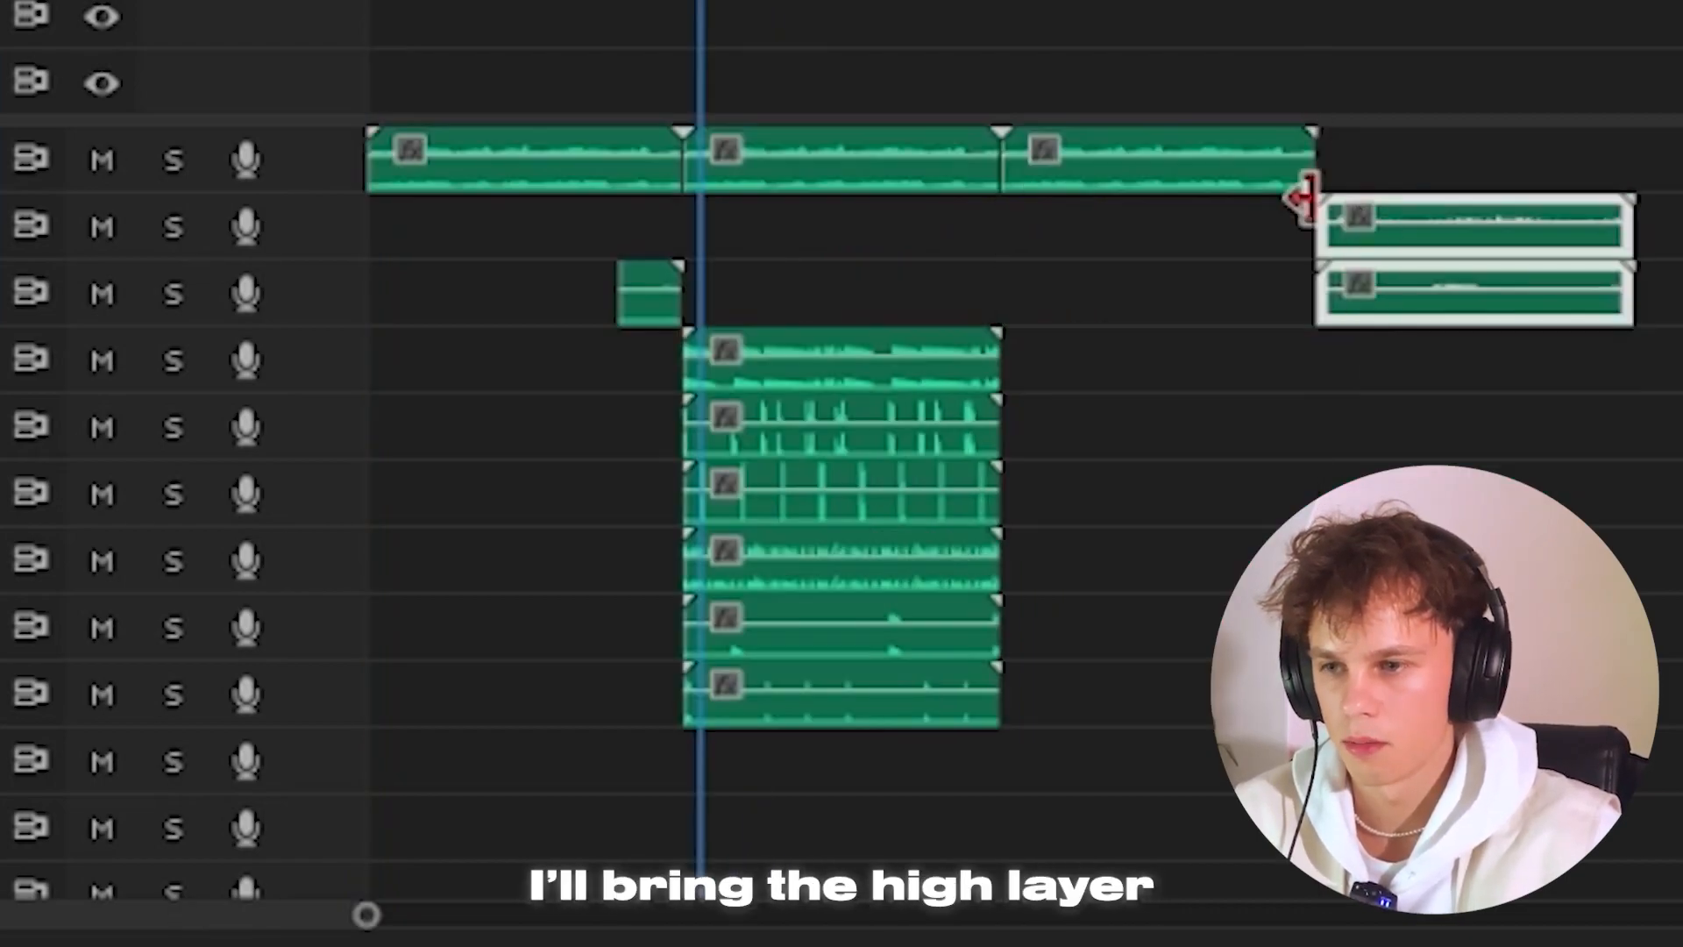
left_click_drag(1307, 196, 1521, 162)
left_click_drag(688, 376, 872, 376)
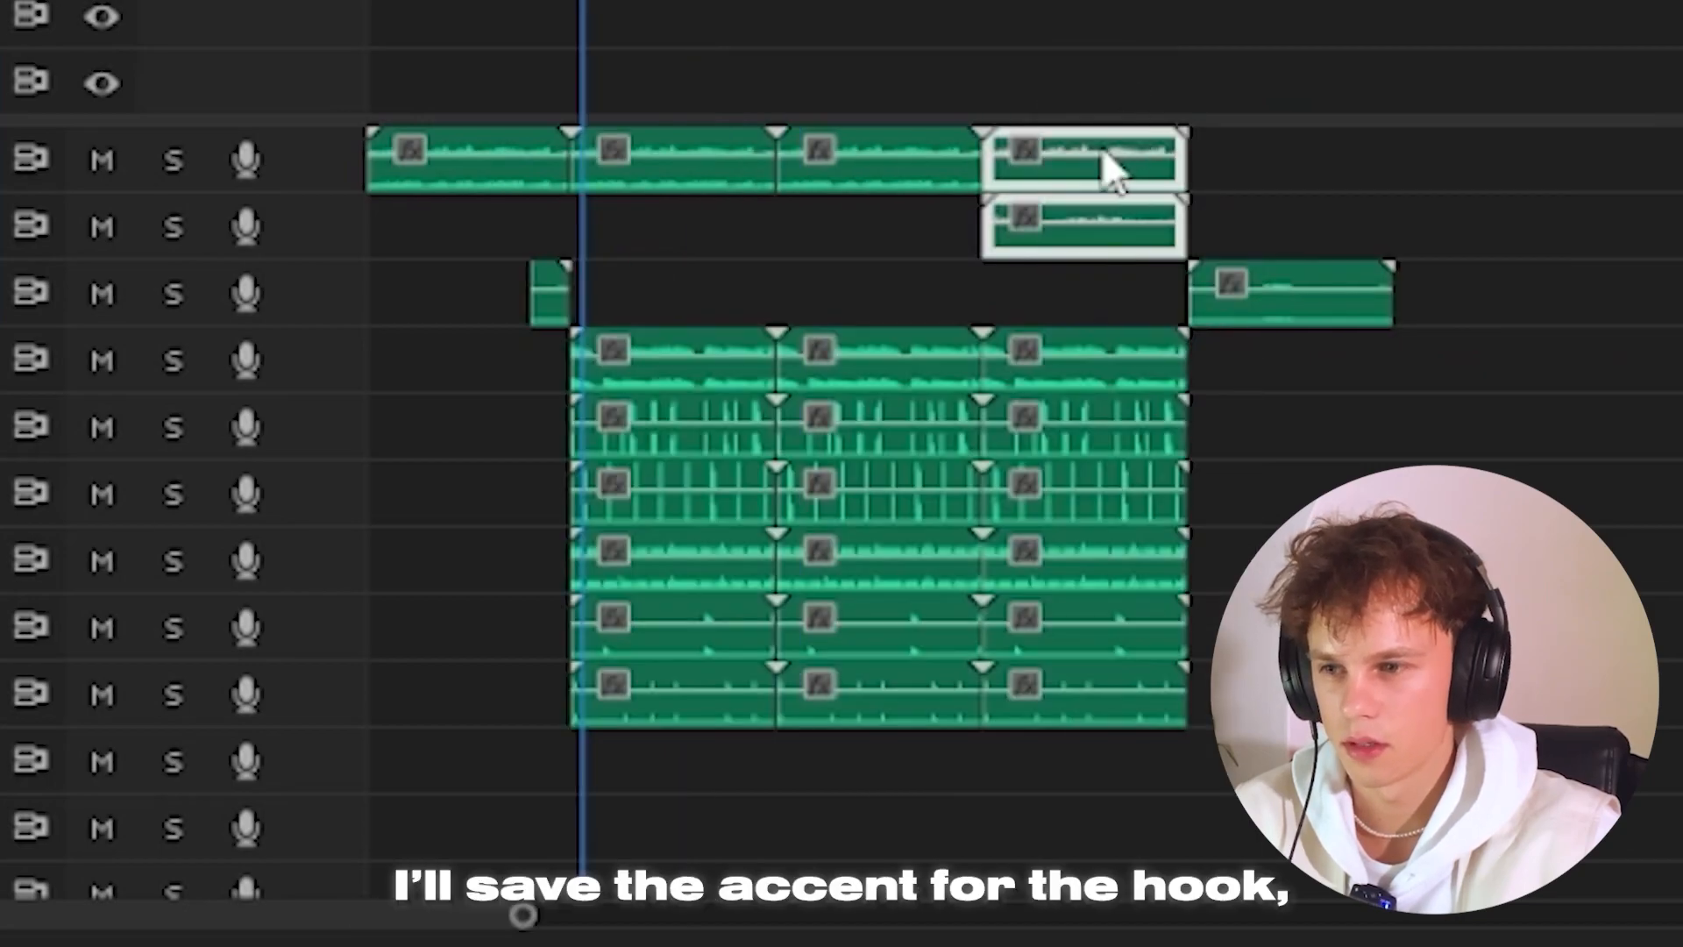
left_click_drag(1108, 161, 1313, 142)
left_click_drag(1277, 298, 1524, 291)
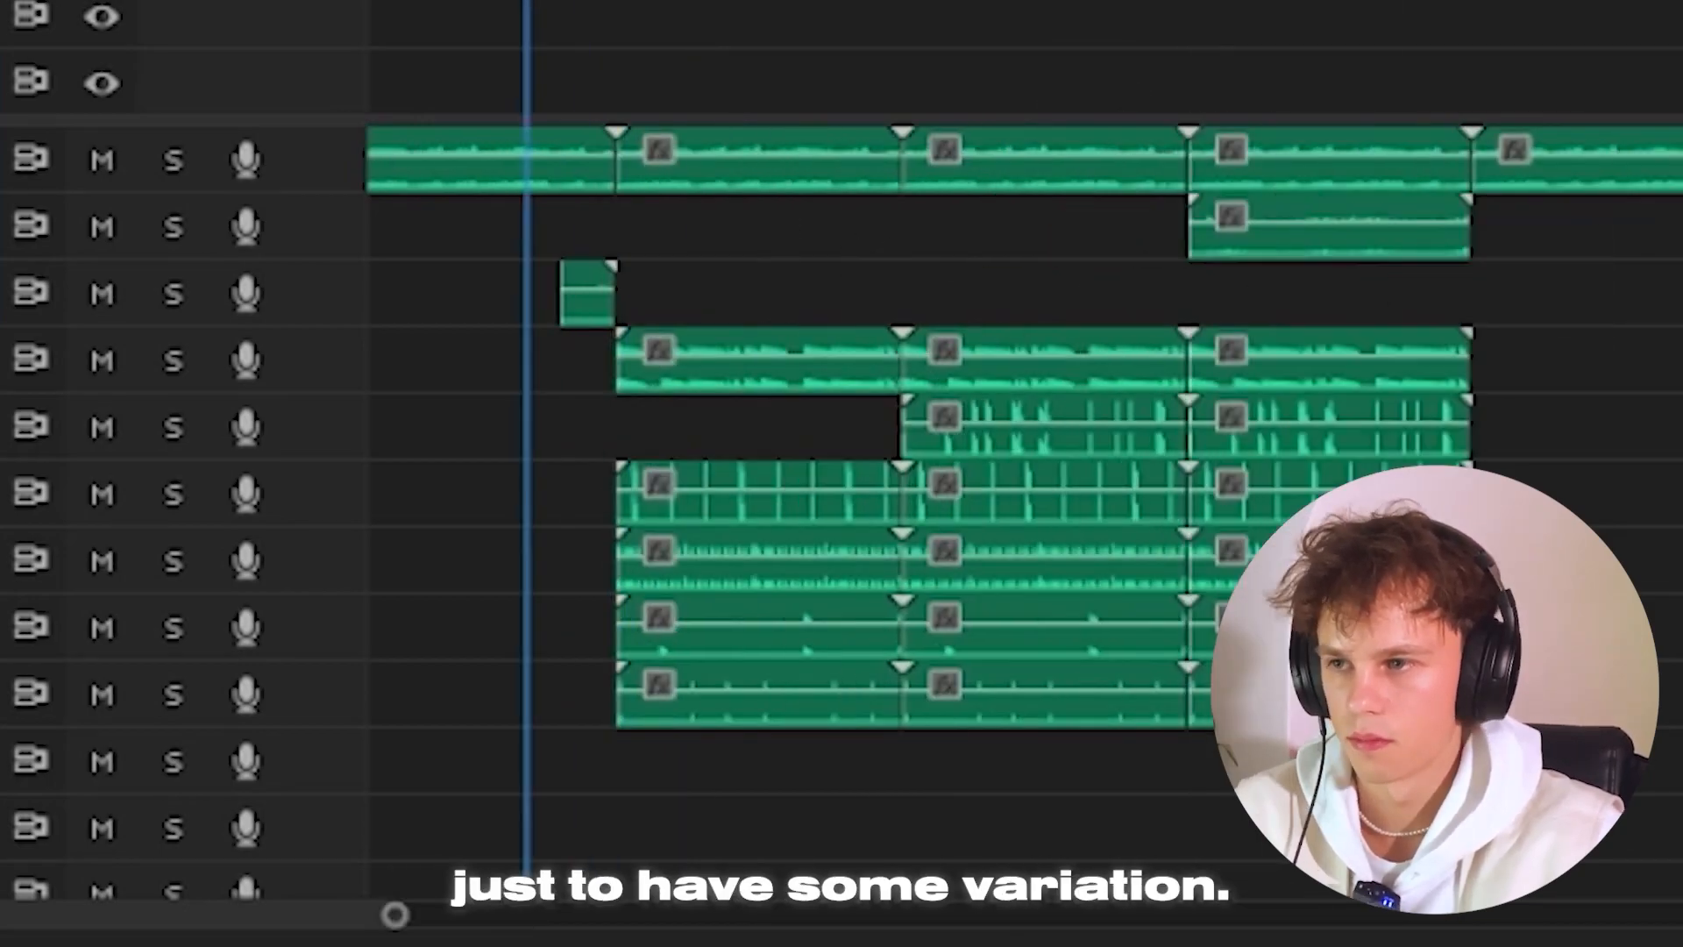
Examine the arrangement from the intro melody clip through the drum entry and the following sections.
left_click(543, 163)
scroll(699, 176, "up", 2)
scroll(698, 175, "up", 1)
scroll(937, 249, "left", 3)
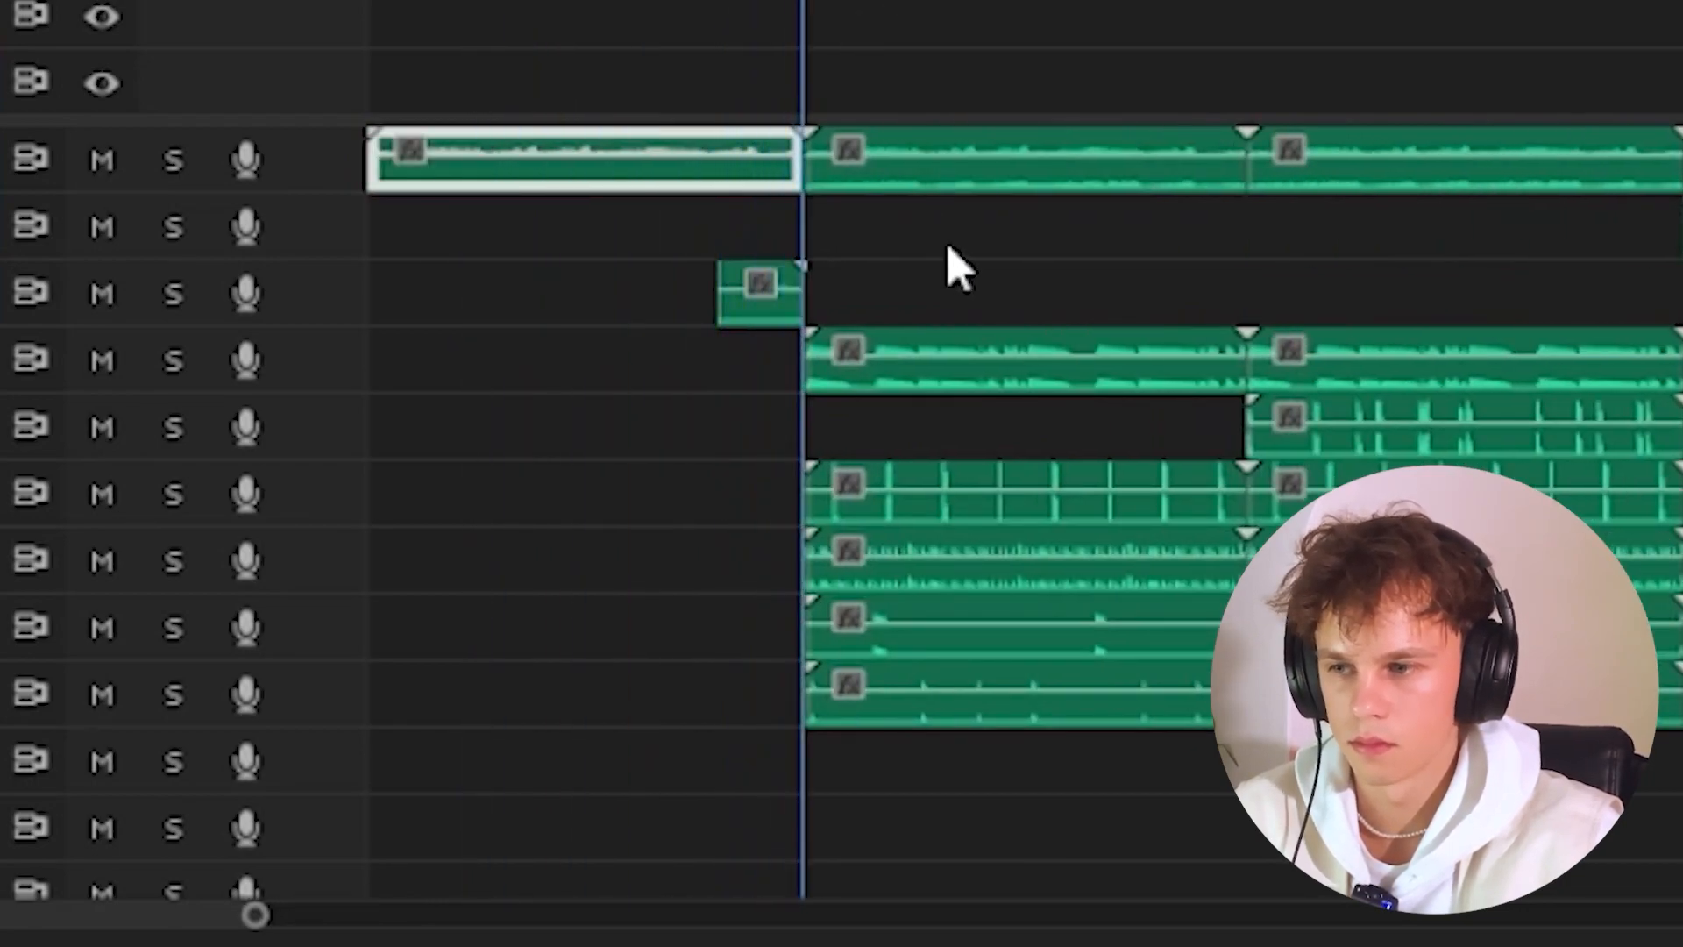
scroll(1145, 356, "down", 2)
scroll(1149, 360, "right", 2)
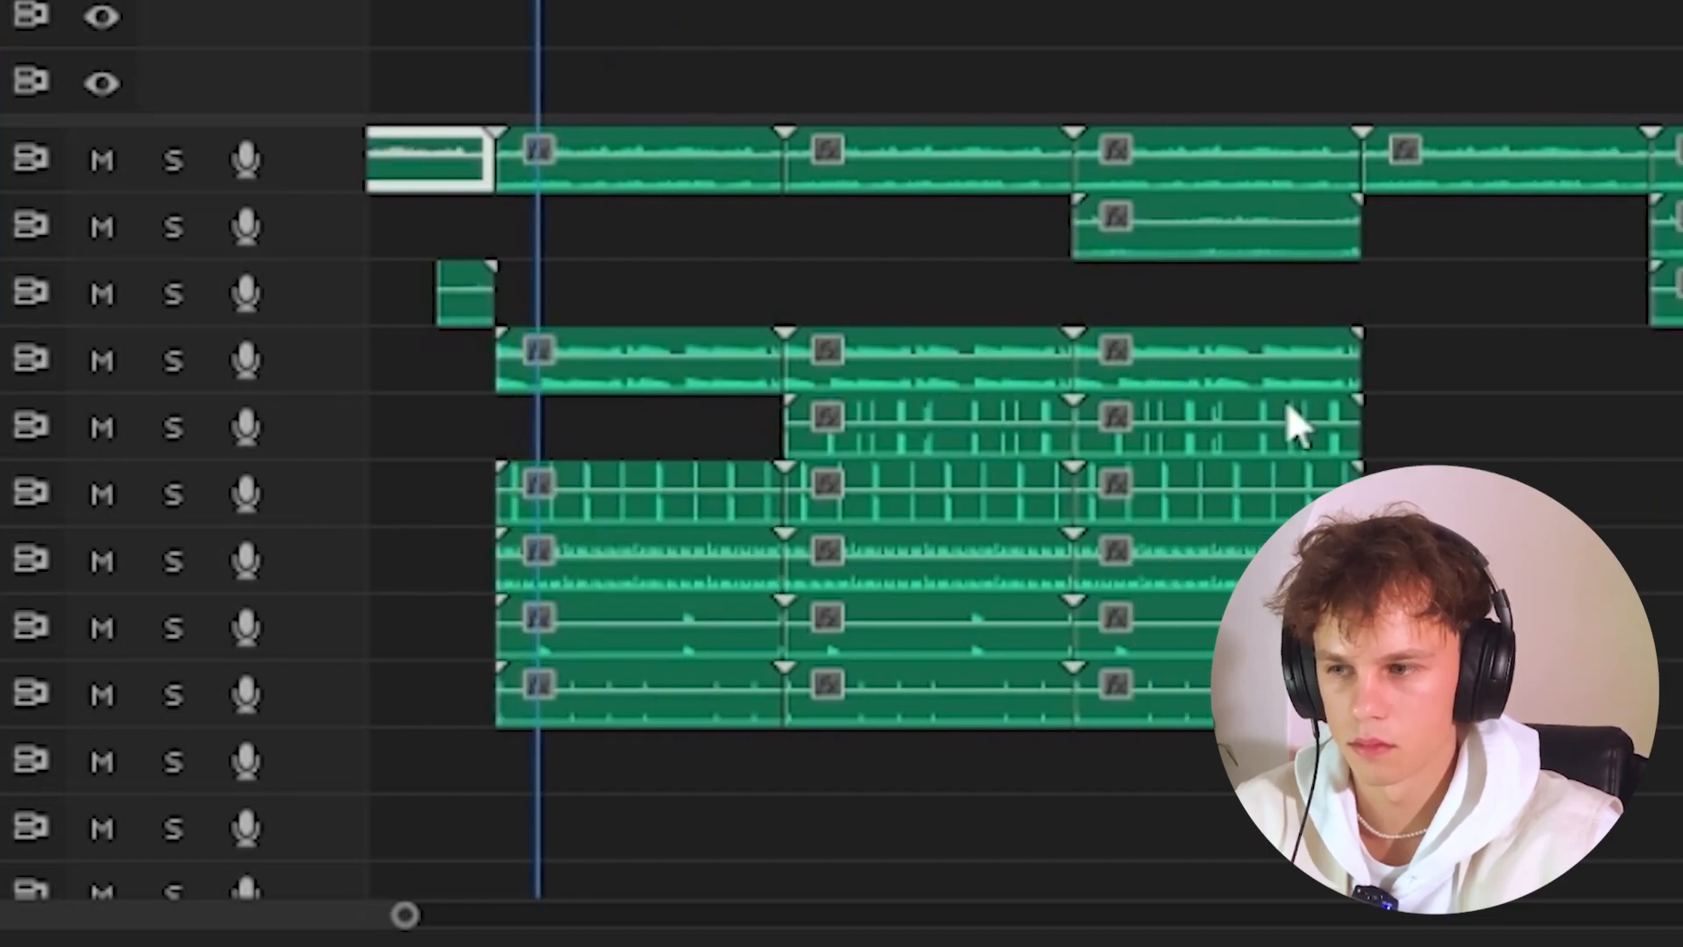
scroll(1164, 466, "up", 1)
scroll(1166, 465, "right", 1)
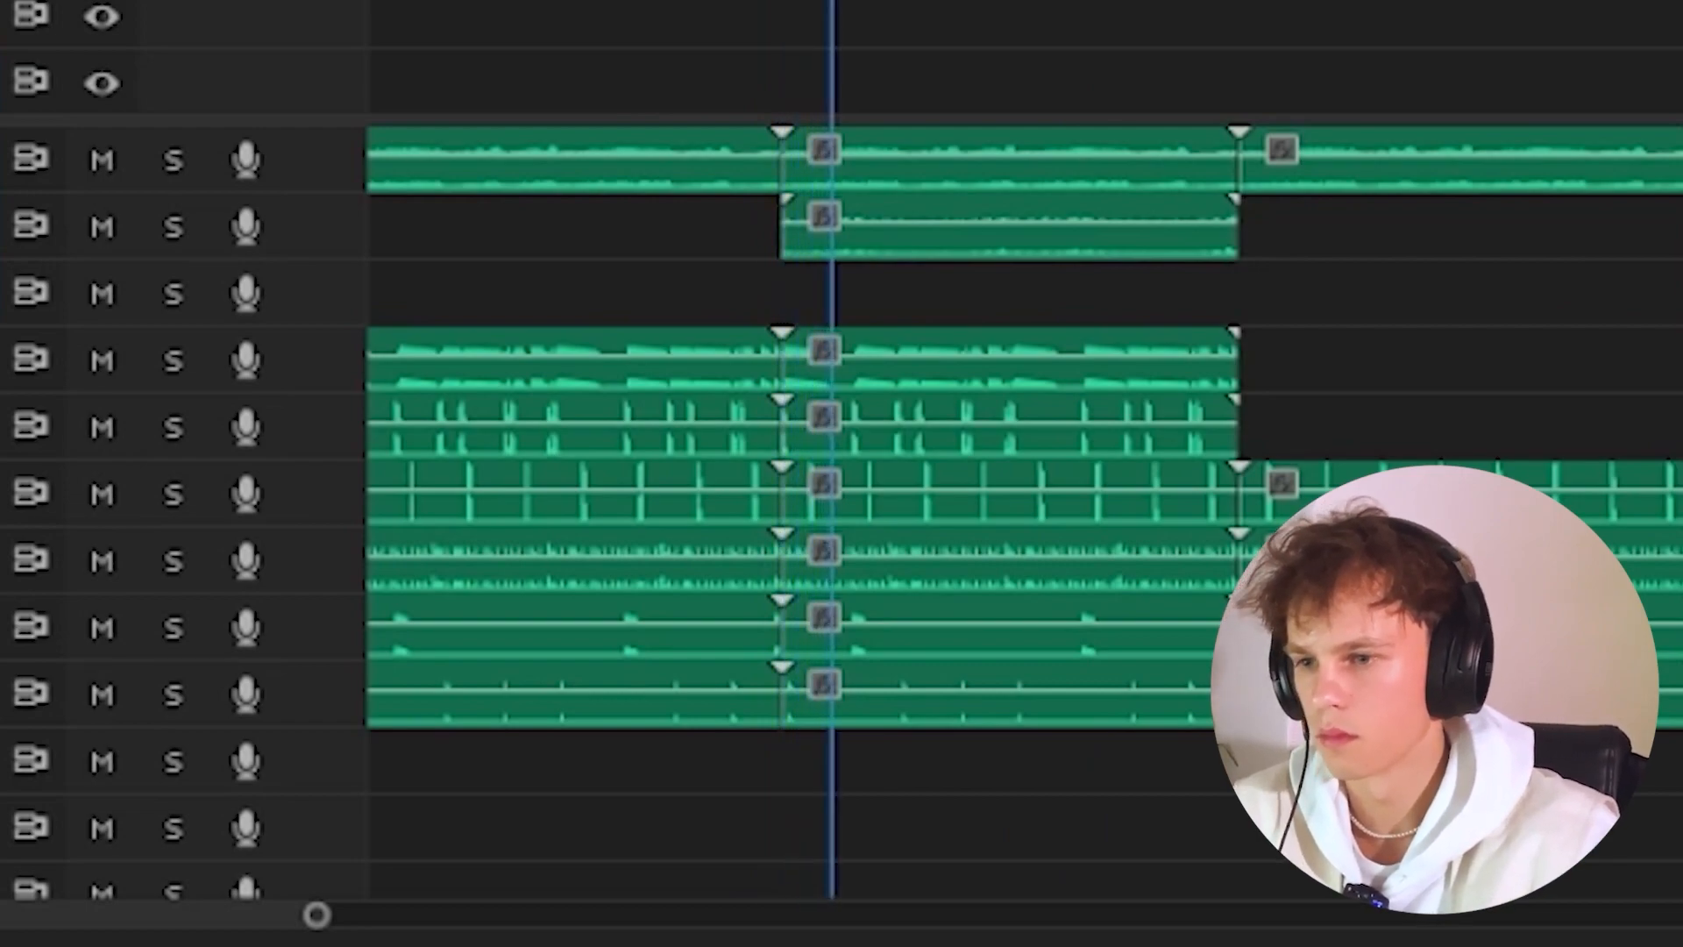
Shape the break before the hook with shortened melody and drum clips, and add riser and impact samples on the tracks below the stems.
left_click(1084, 211)
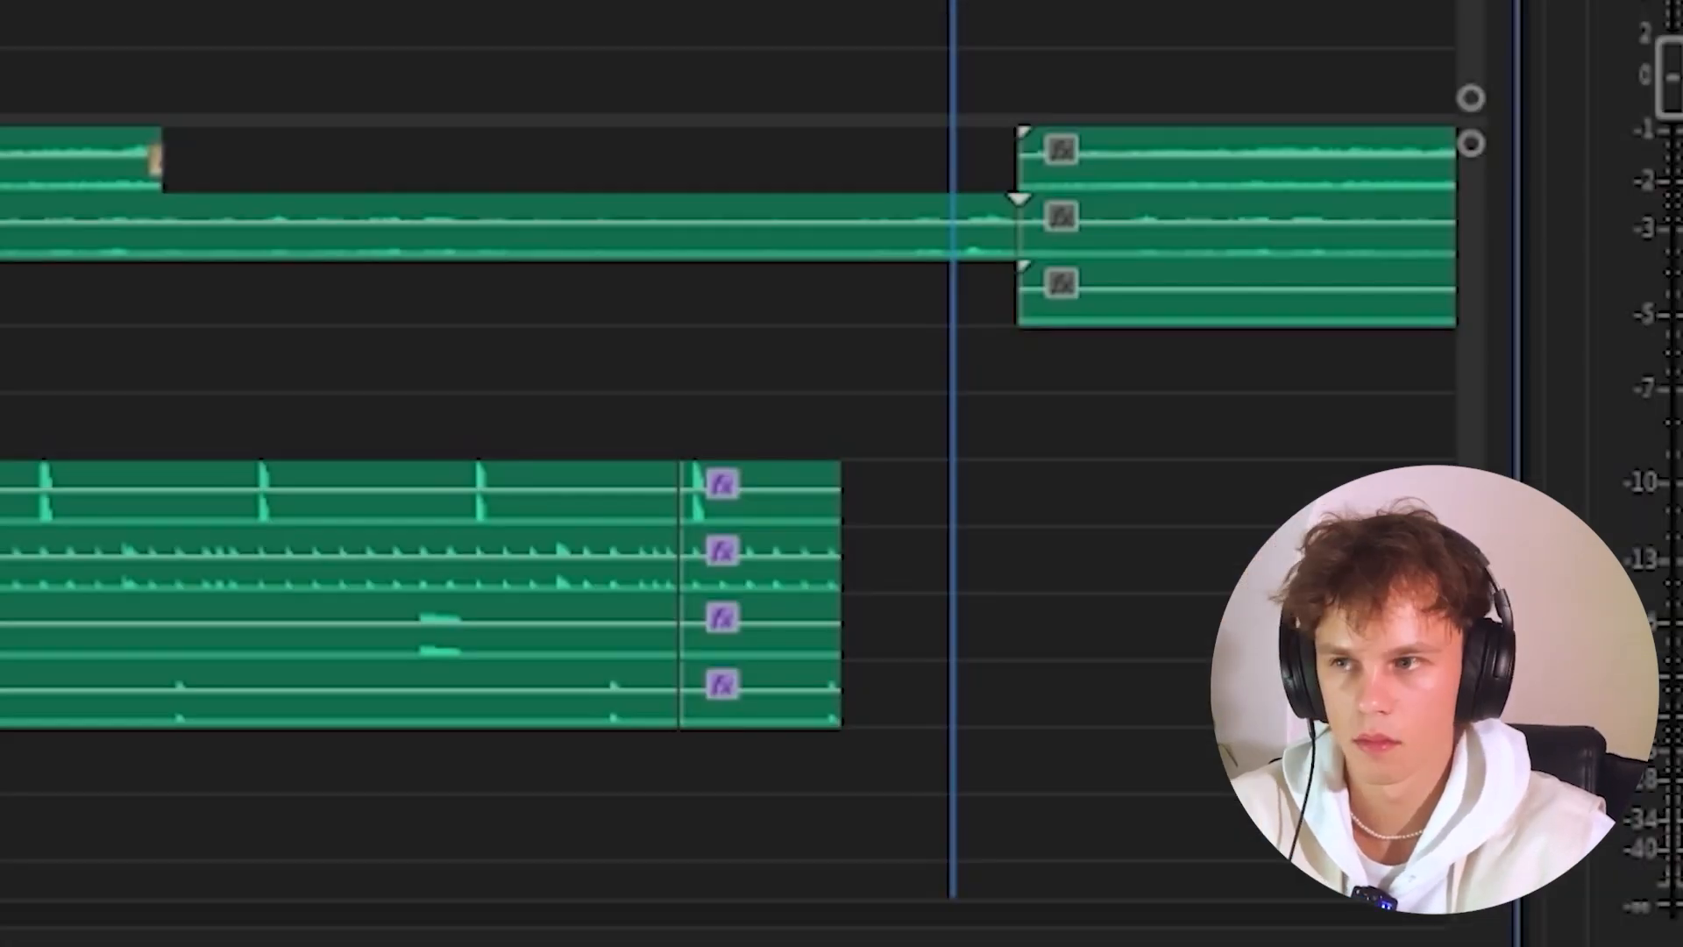
left_click(995, 223)
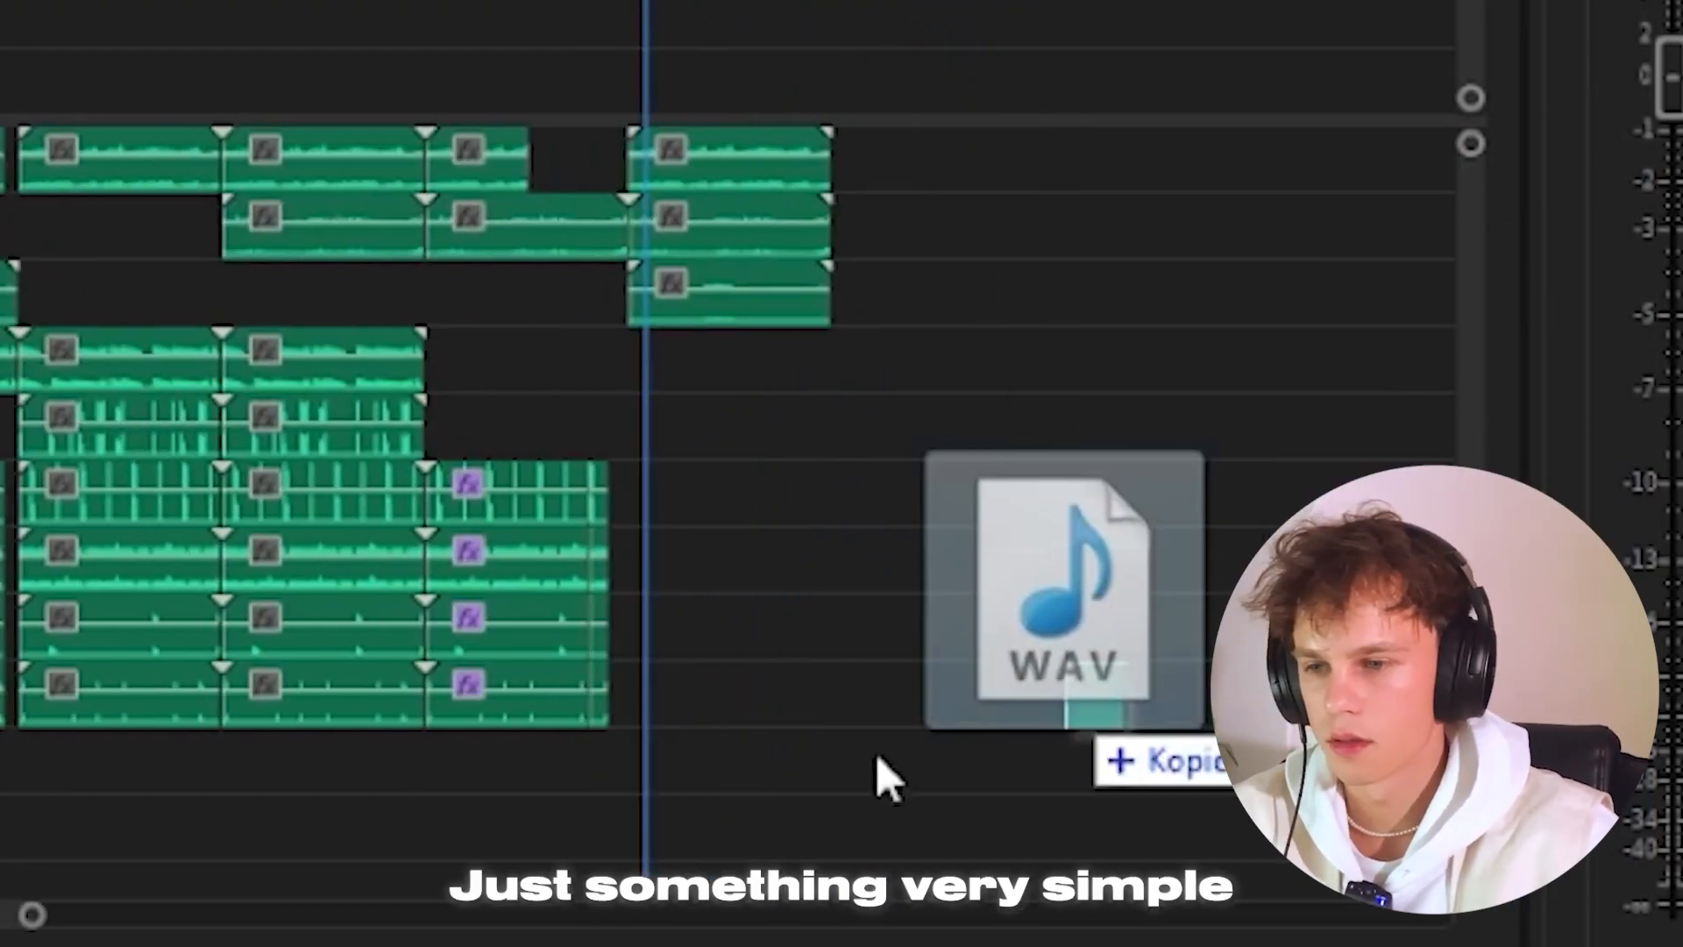
left_click_drag(875, 756, 650, 778)
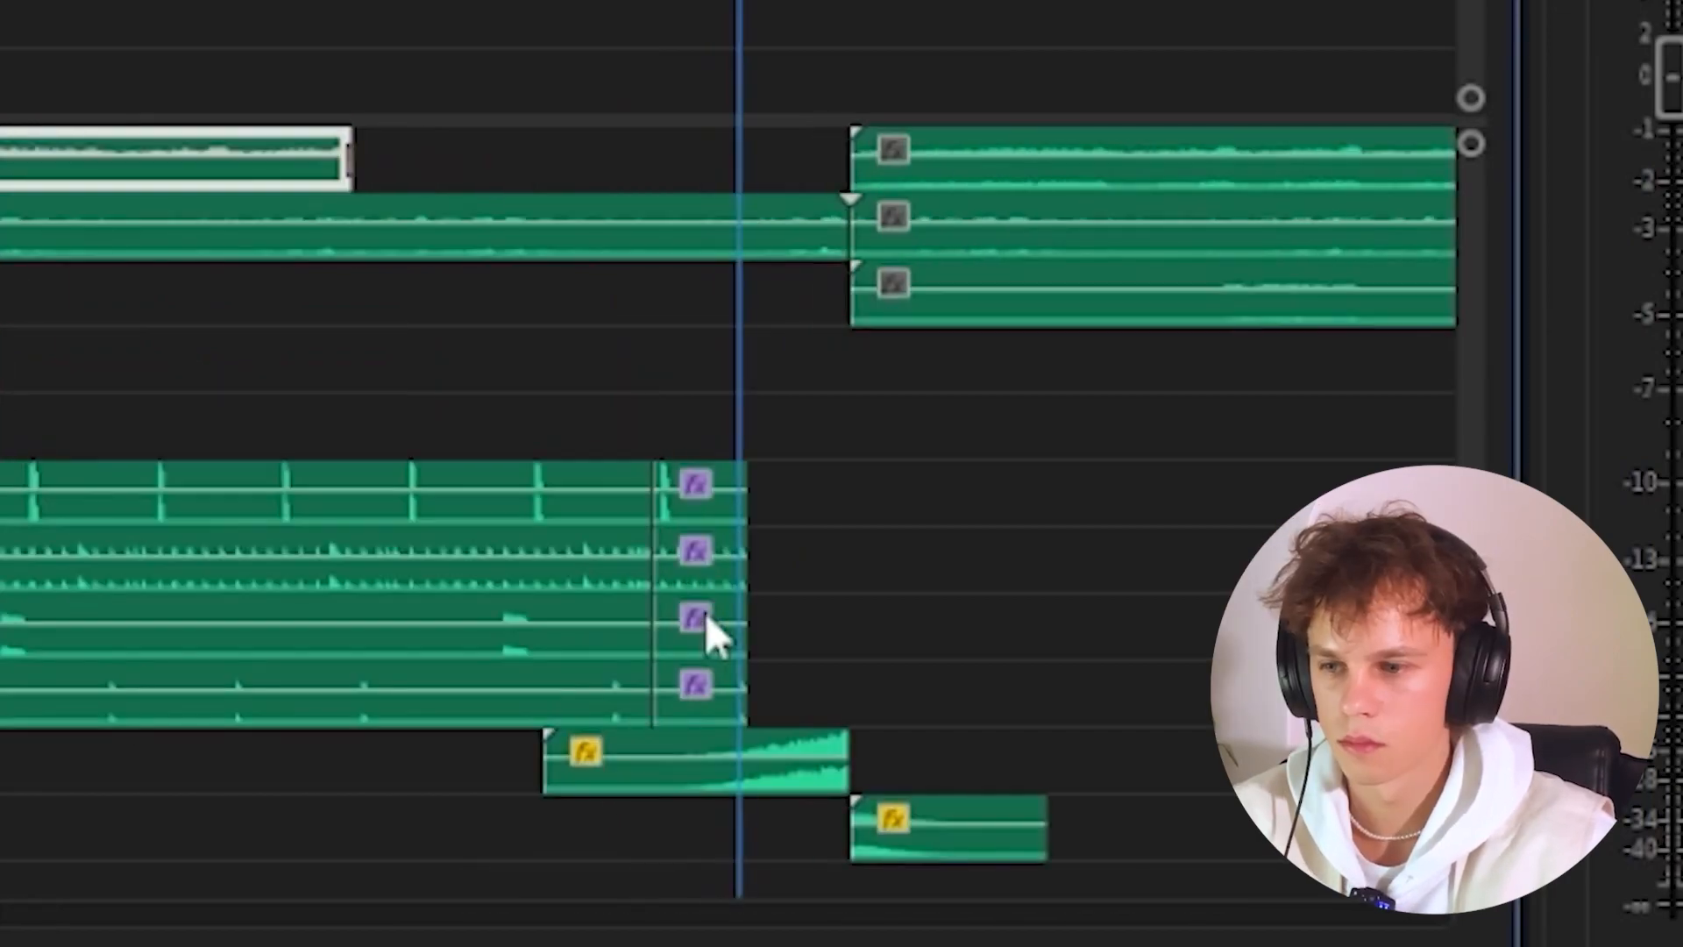
scroll(710, 638, "up", 5)
left_click(710, 780)
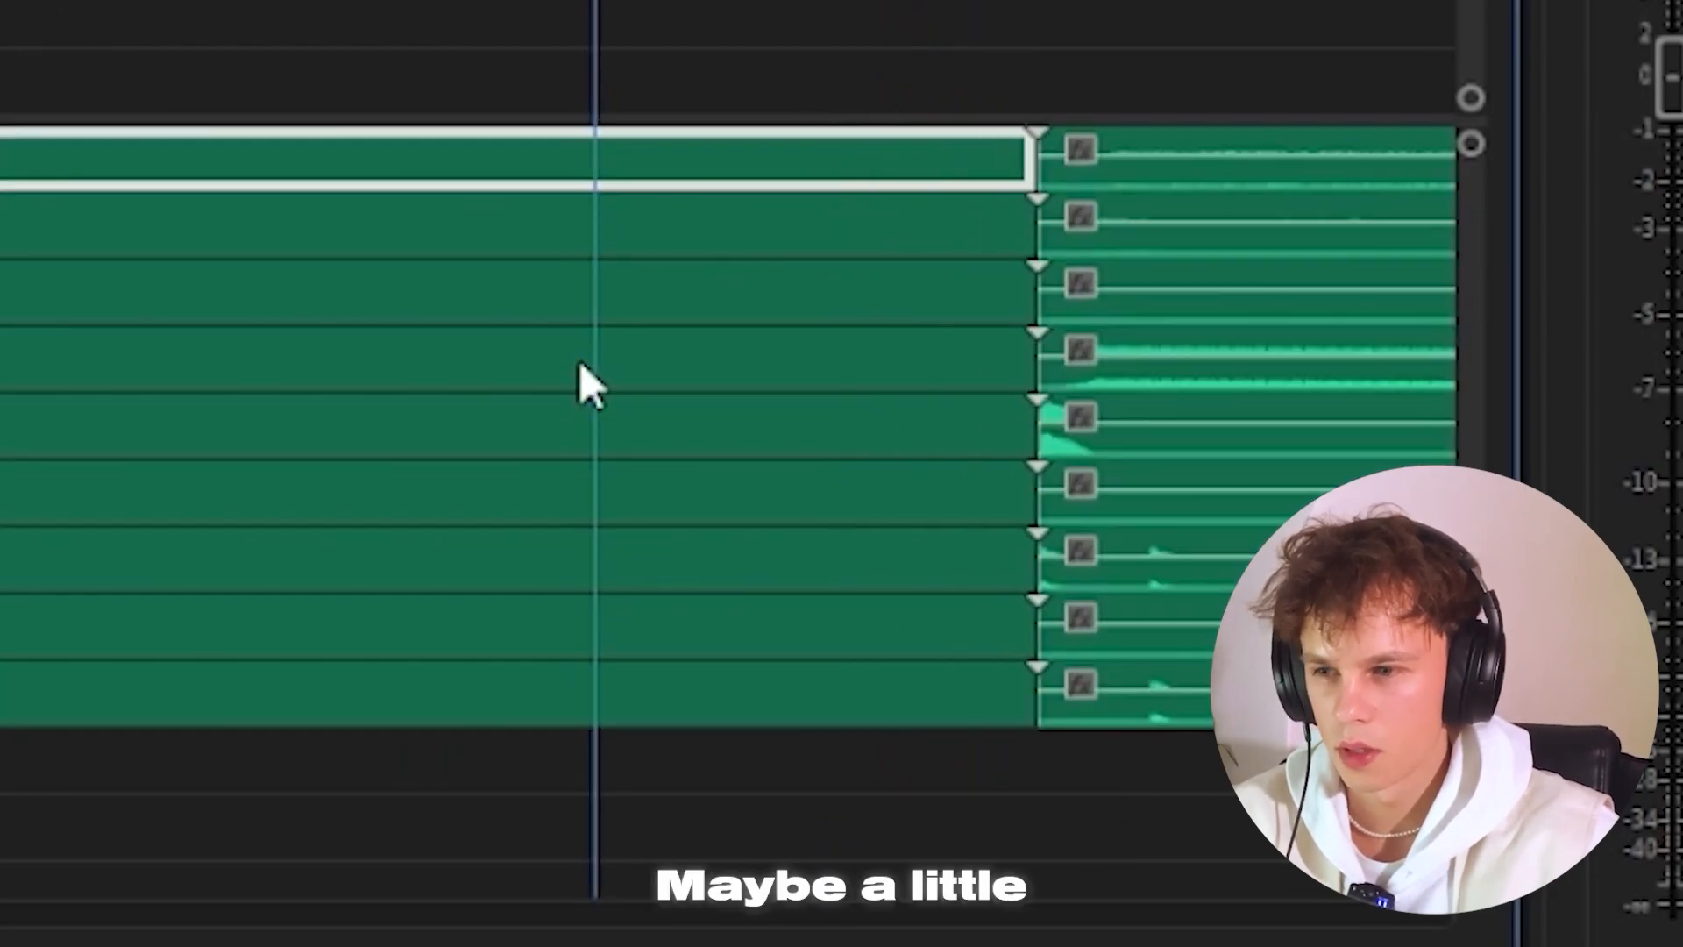
Split the 808 and kick stems near the hook's end, remove the other drums there, and build a fill with a processed 808 piece.
left_click(596, 359)
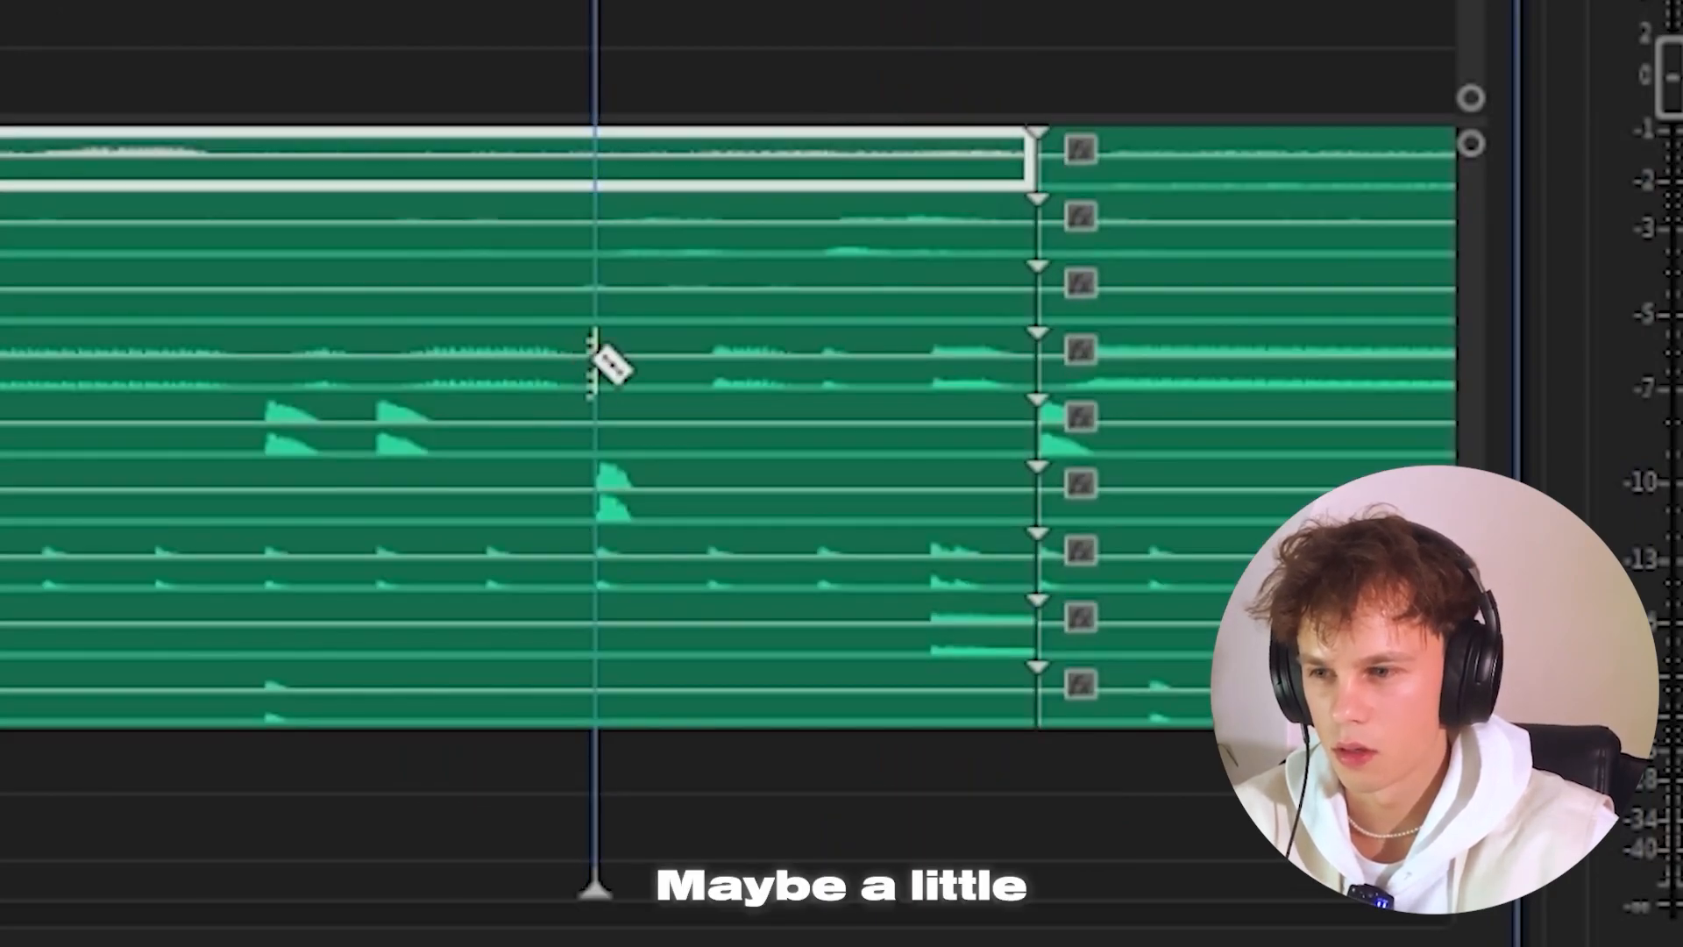
left_click(596, 427)
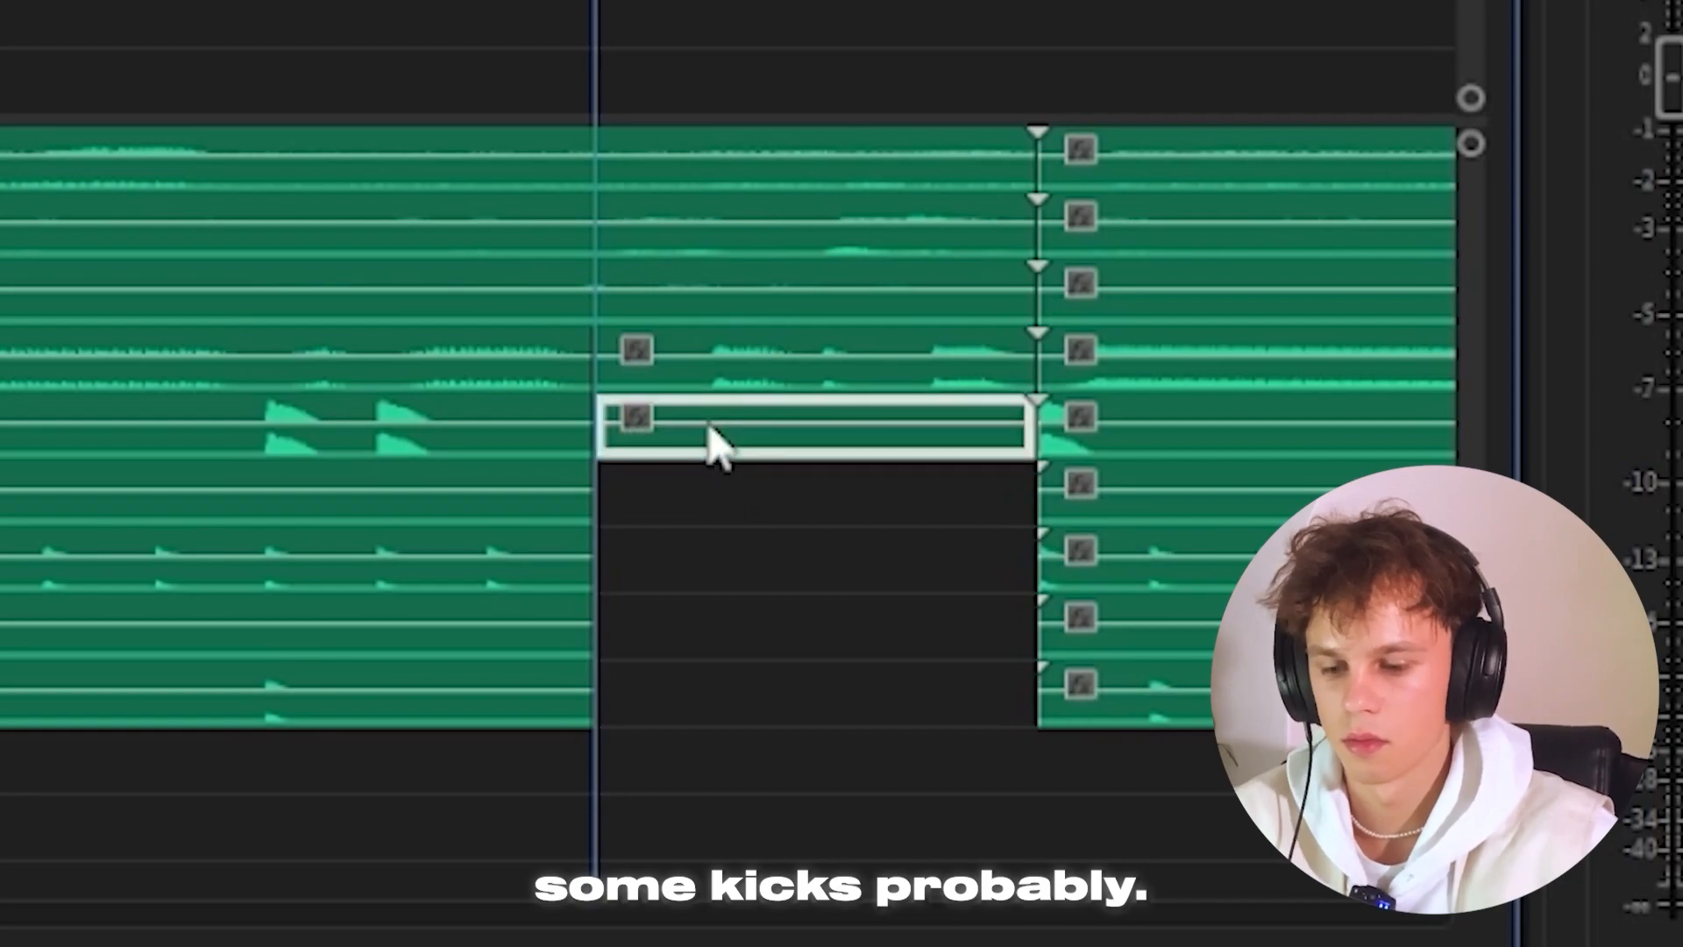
key("Delete")
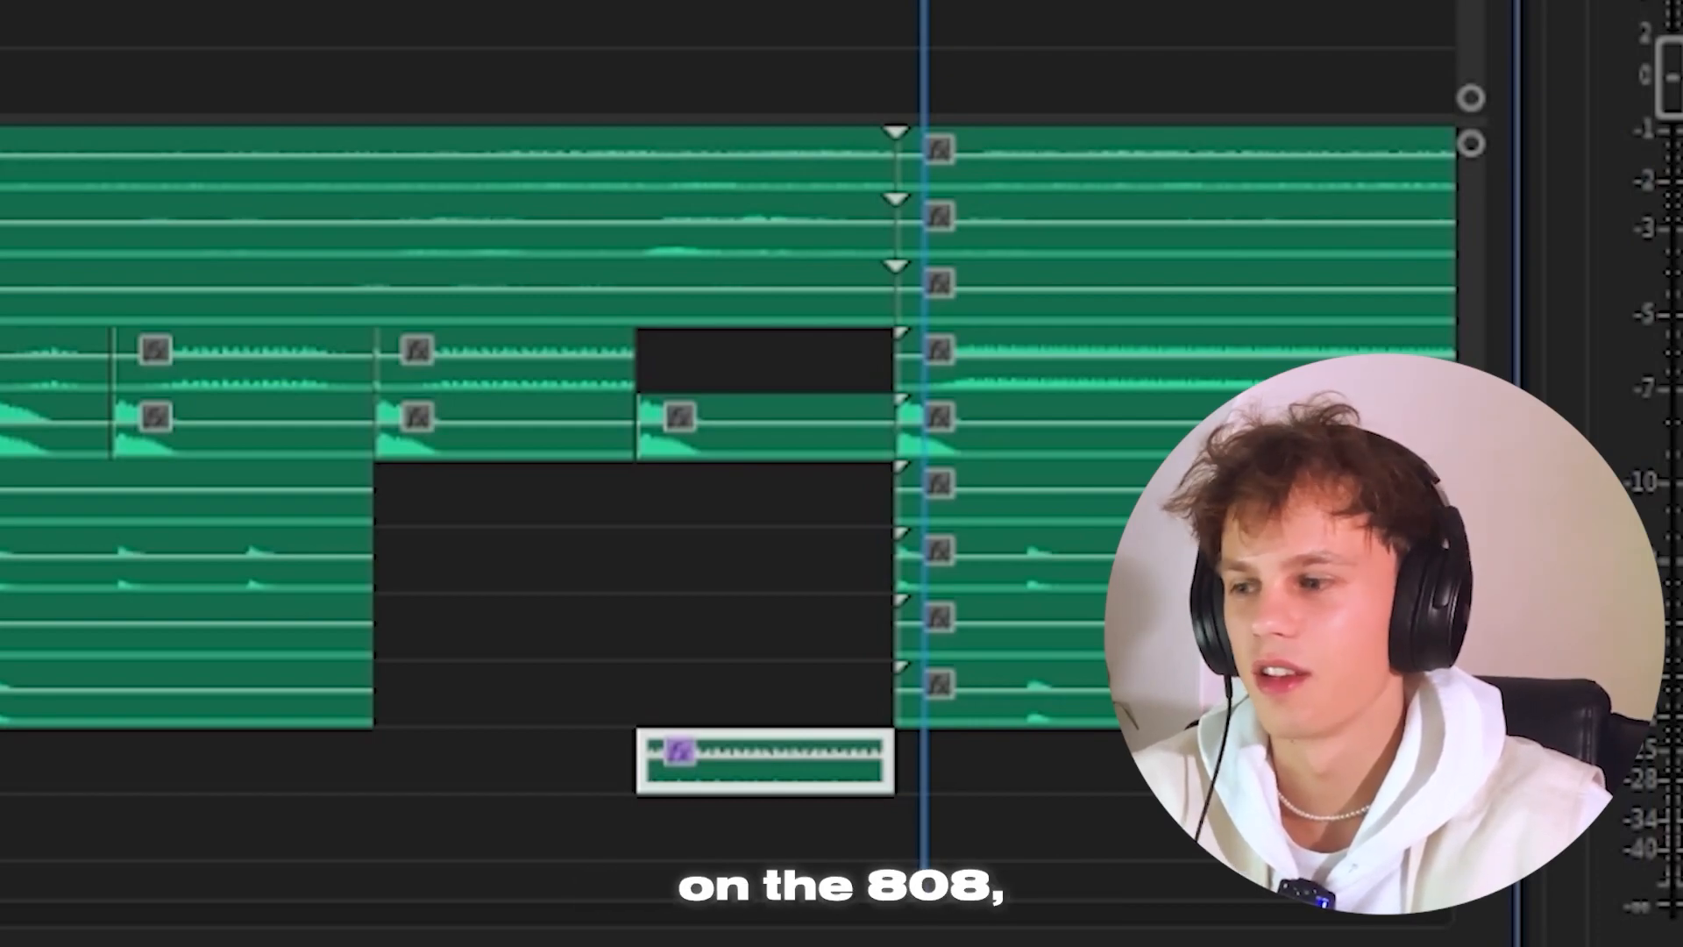
left_click_drag(857, 771, 755, 755)
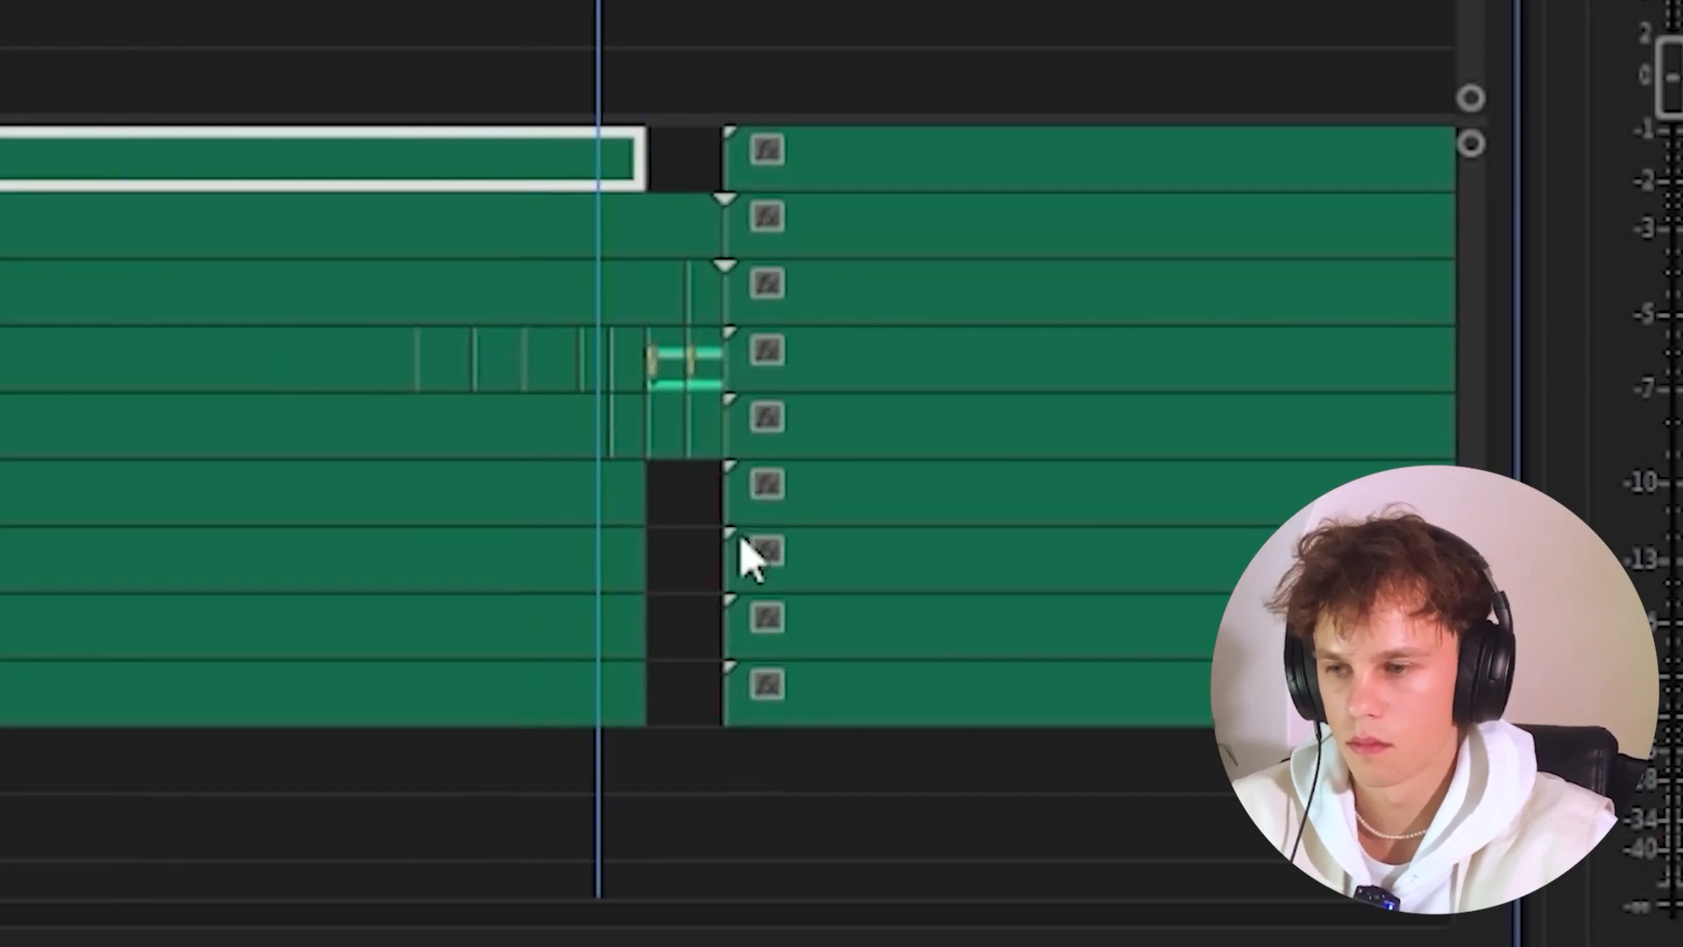
Cut the 808 and drum stems just before the end of the second hook section.
scroll(605, 771, "down", 5)
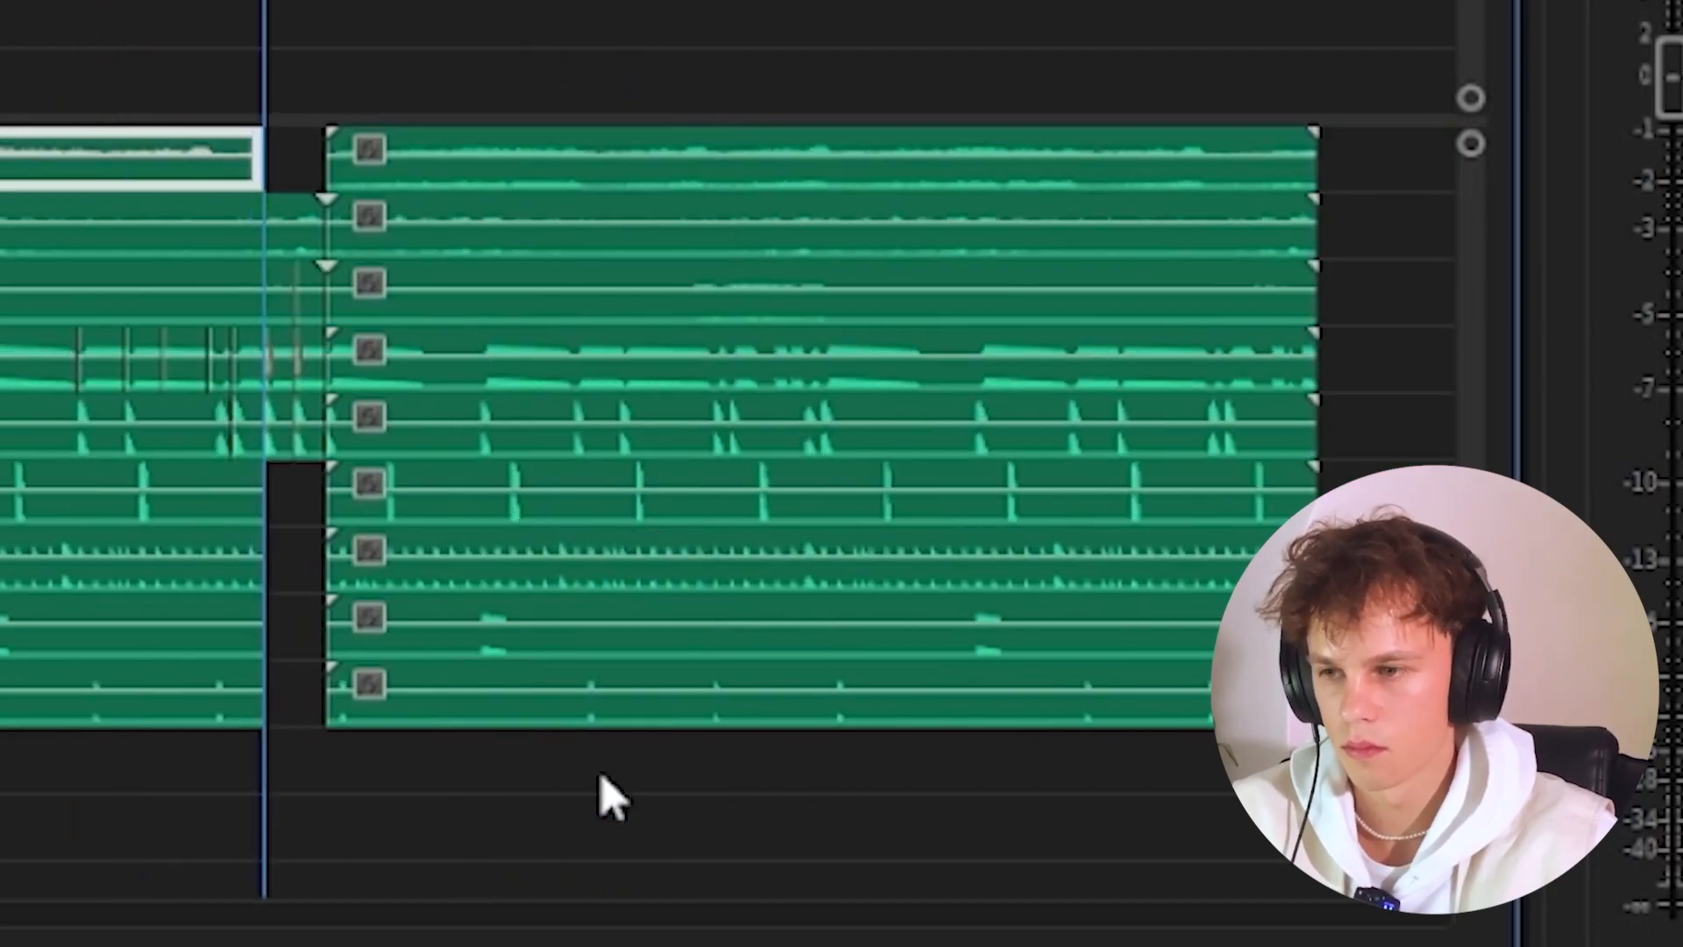
scroll(561, 763, "up", 5)
scroll(561, 762, "down", 4)
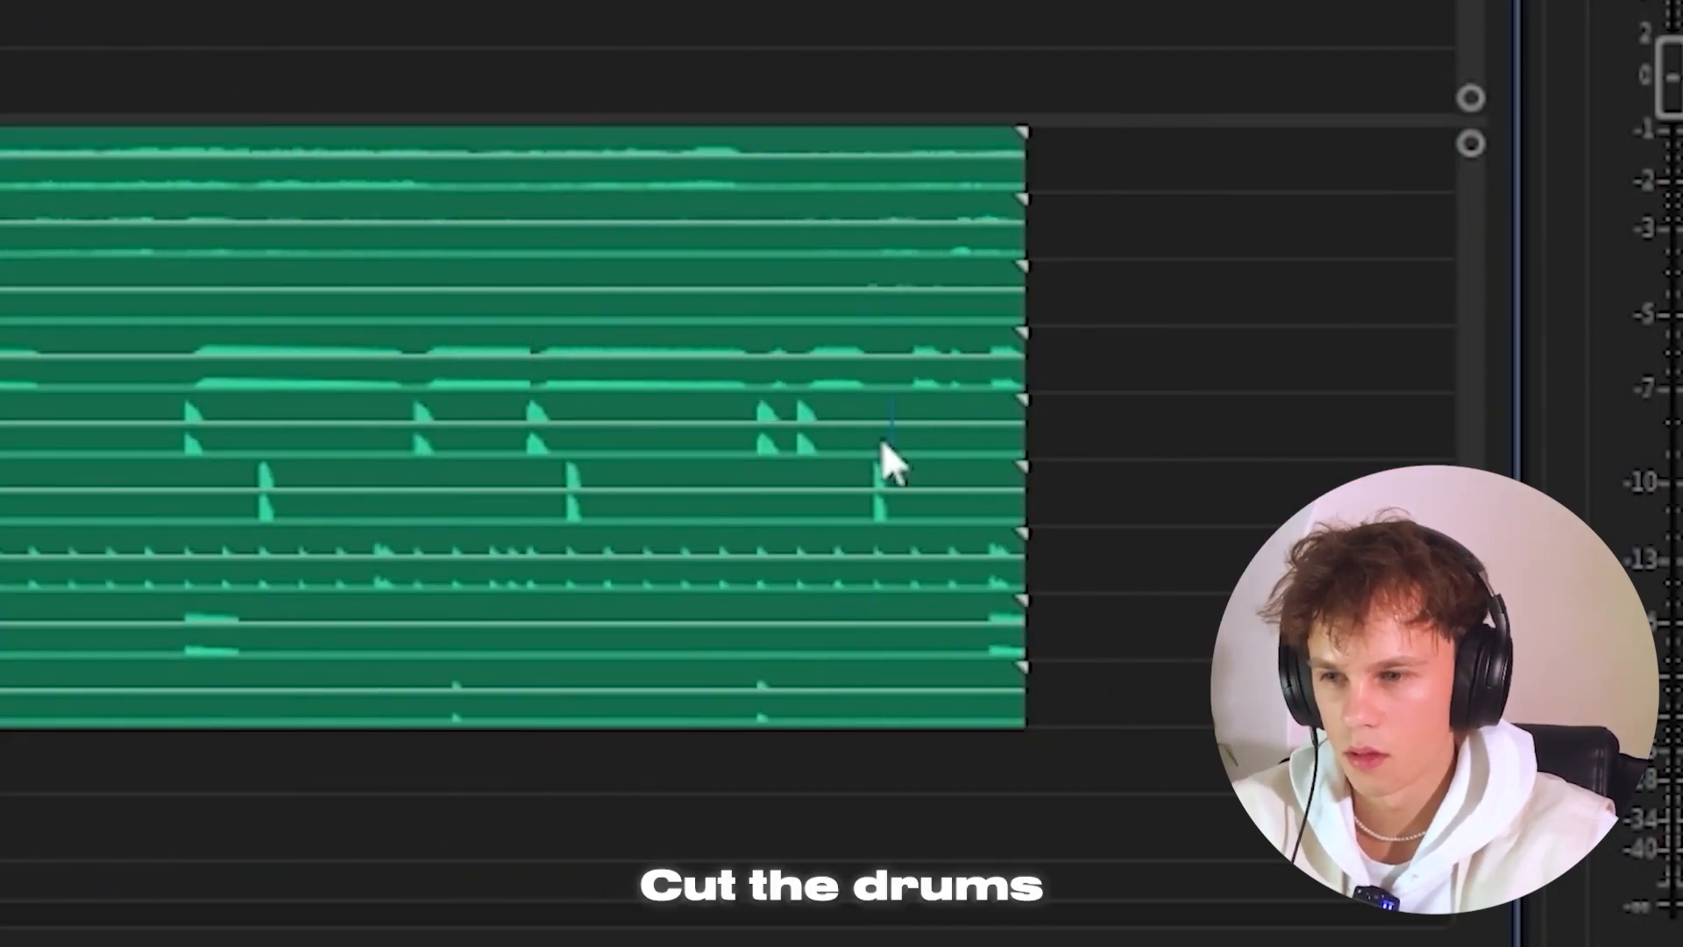
left_click(874, 556)
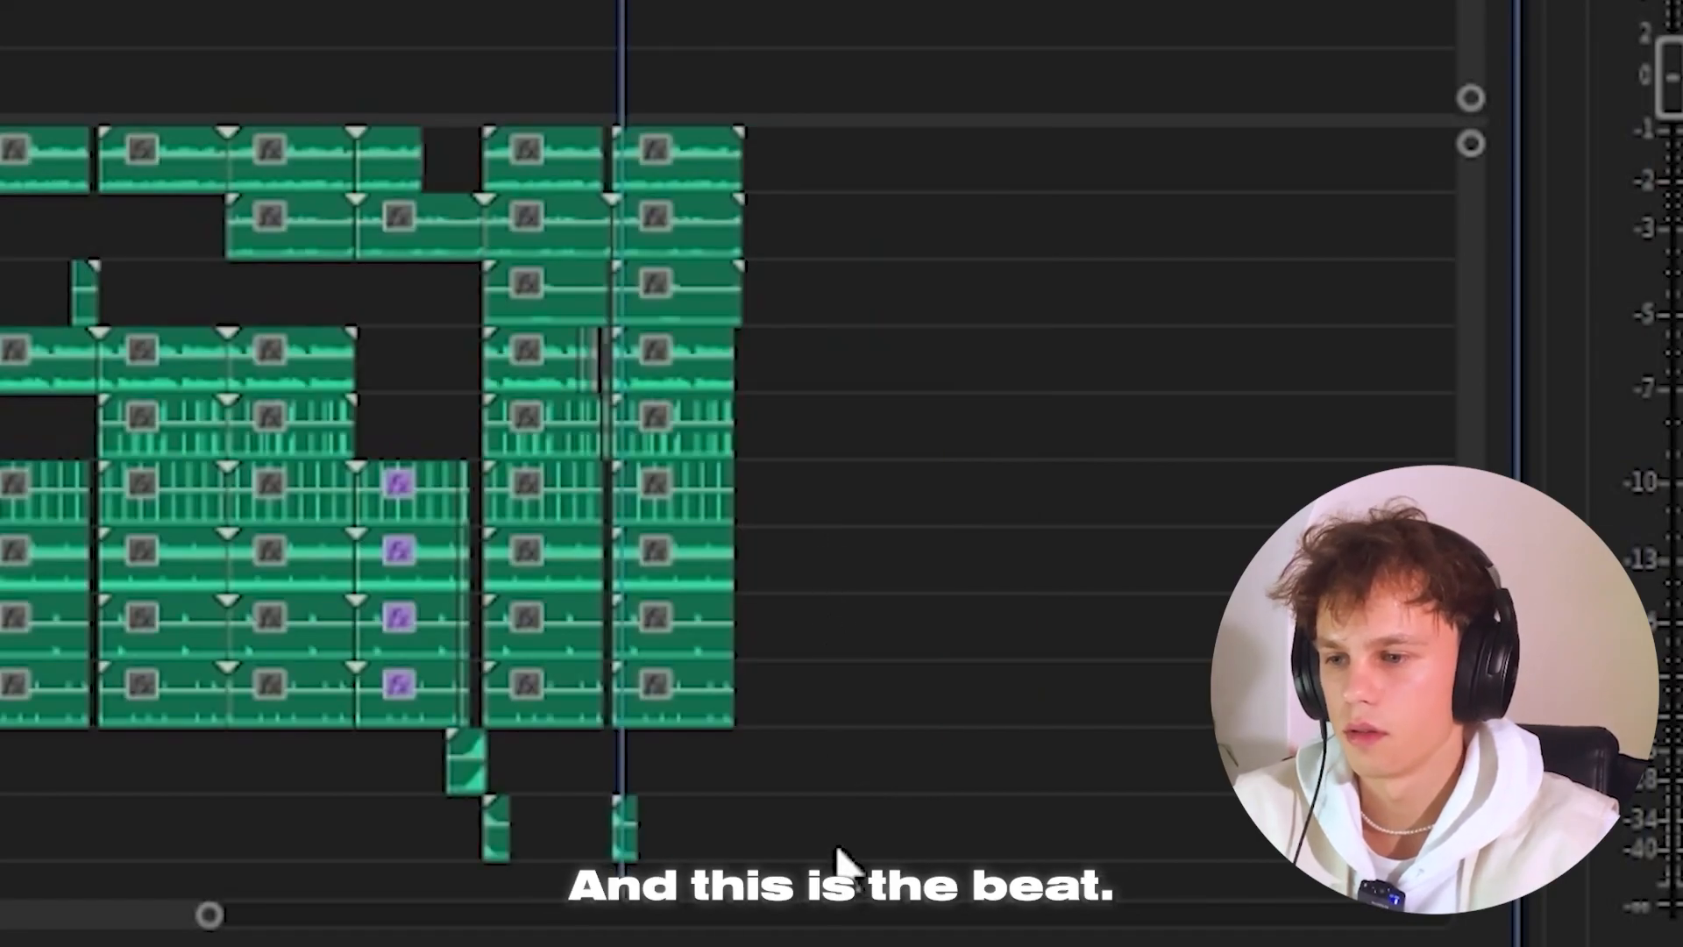
Extend the track with a copy of the arrangement and the hook's three melody clips, and name the audio export outro.
left_click_drag(836, 863, 780, 175)
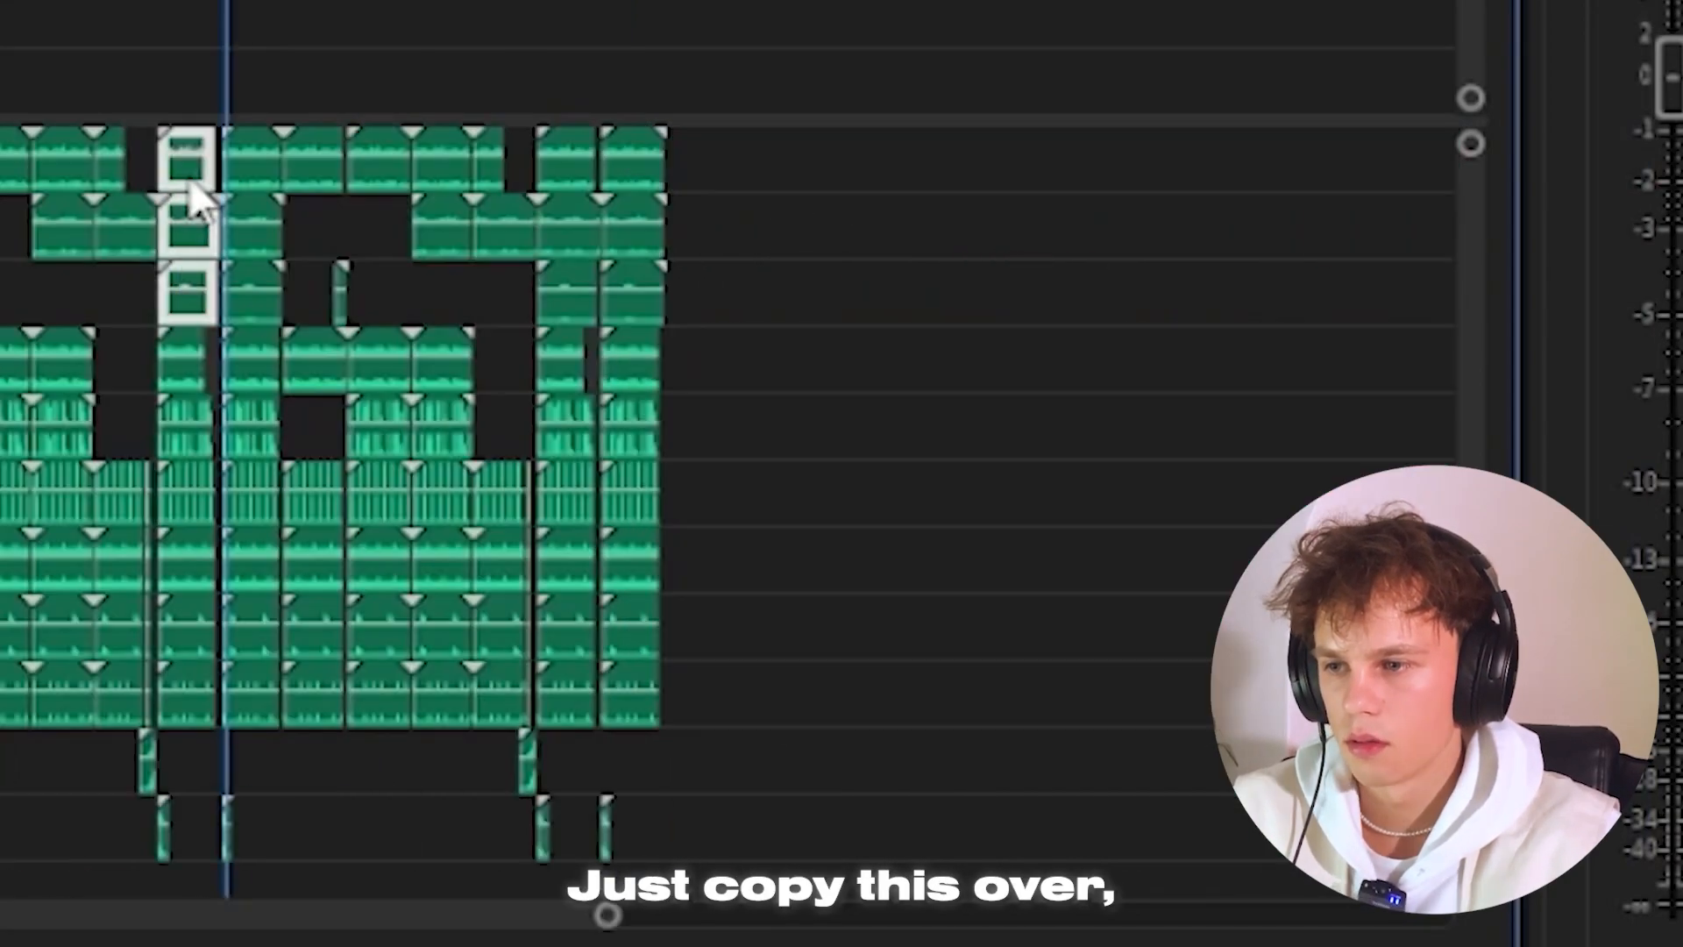
left_click_drag(184, 158, 714, 167)
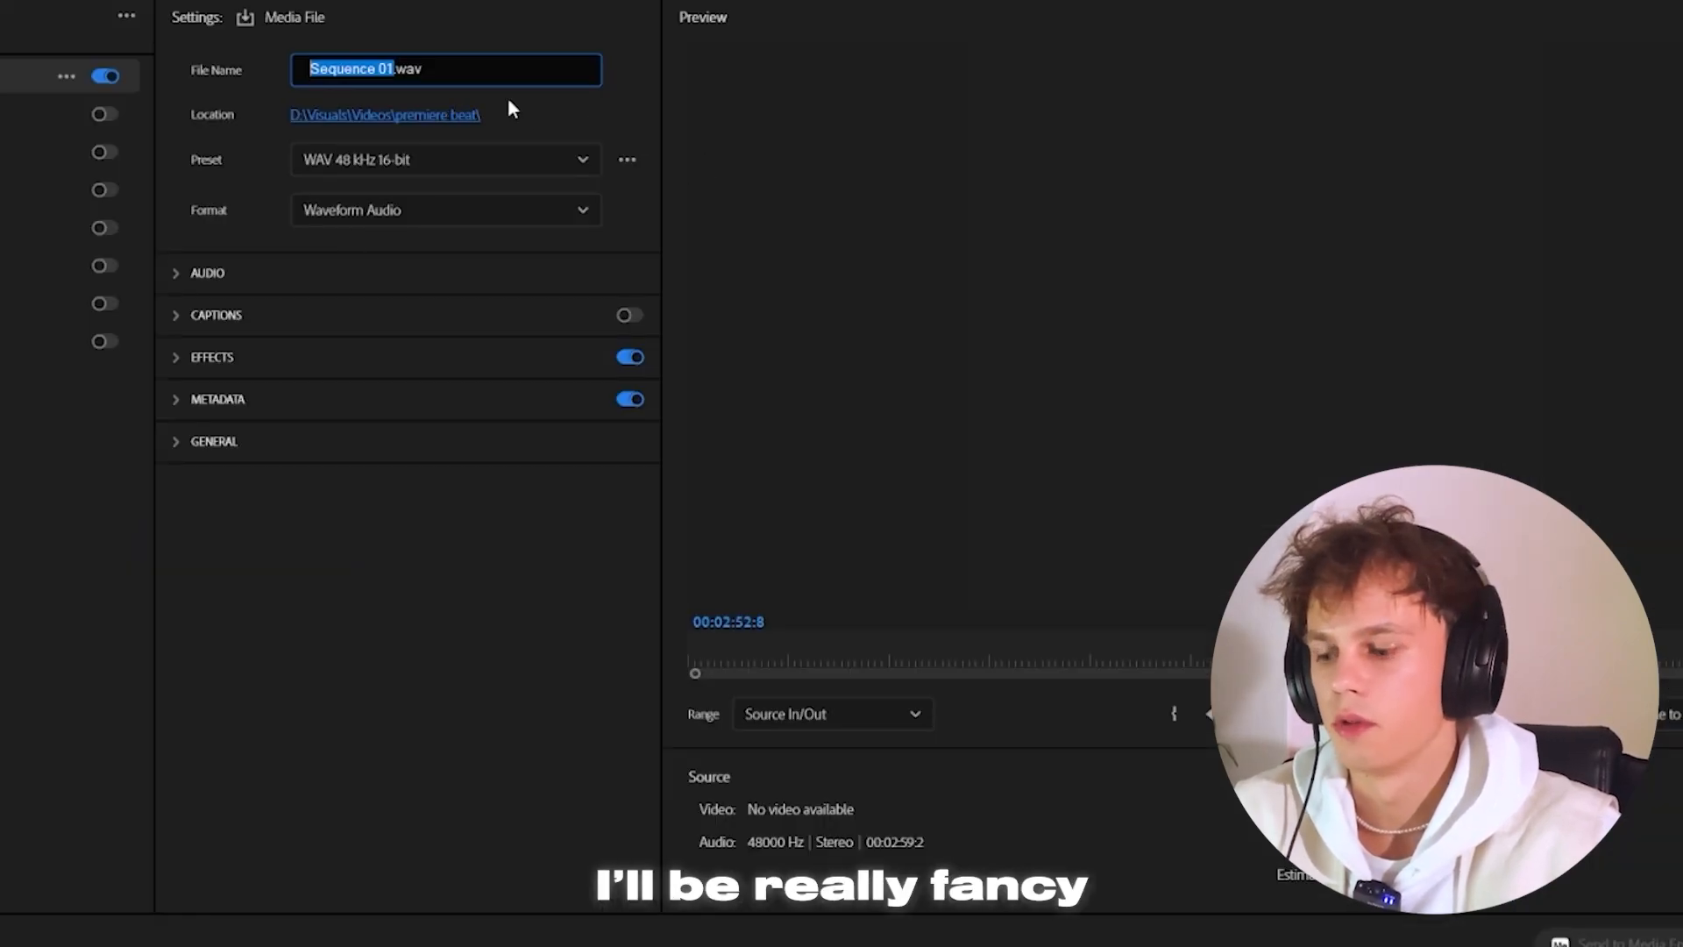
type("outro")
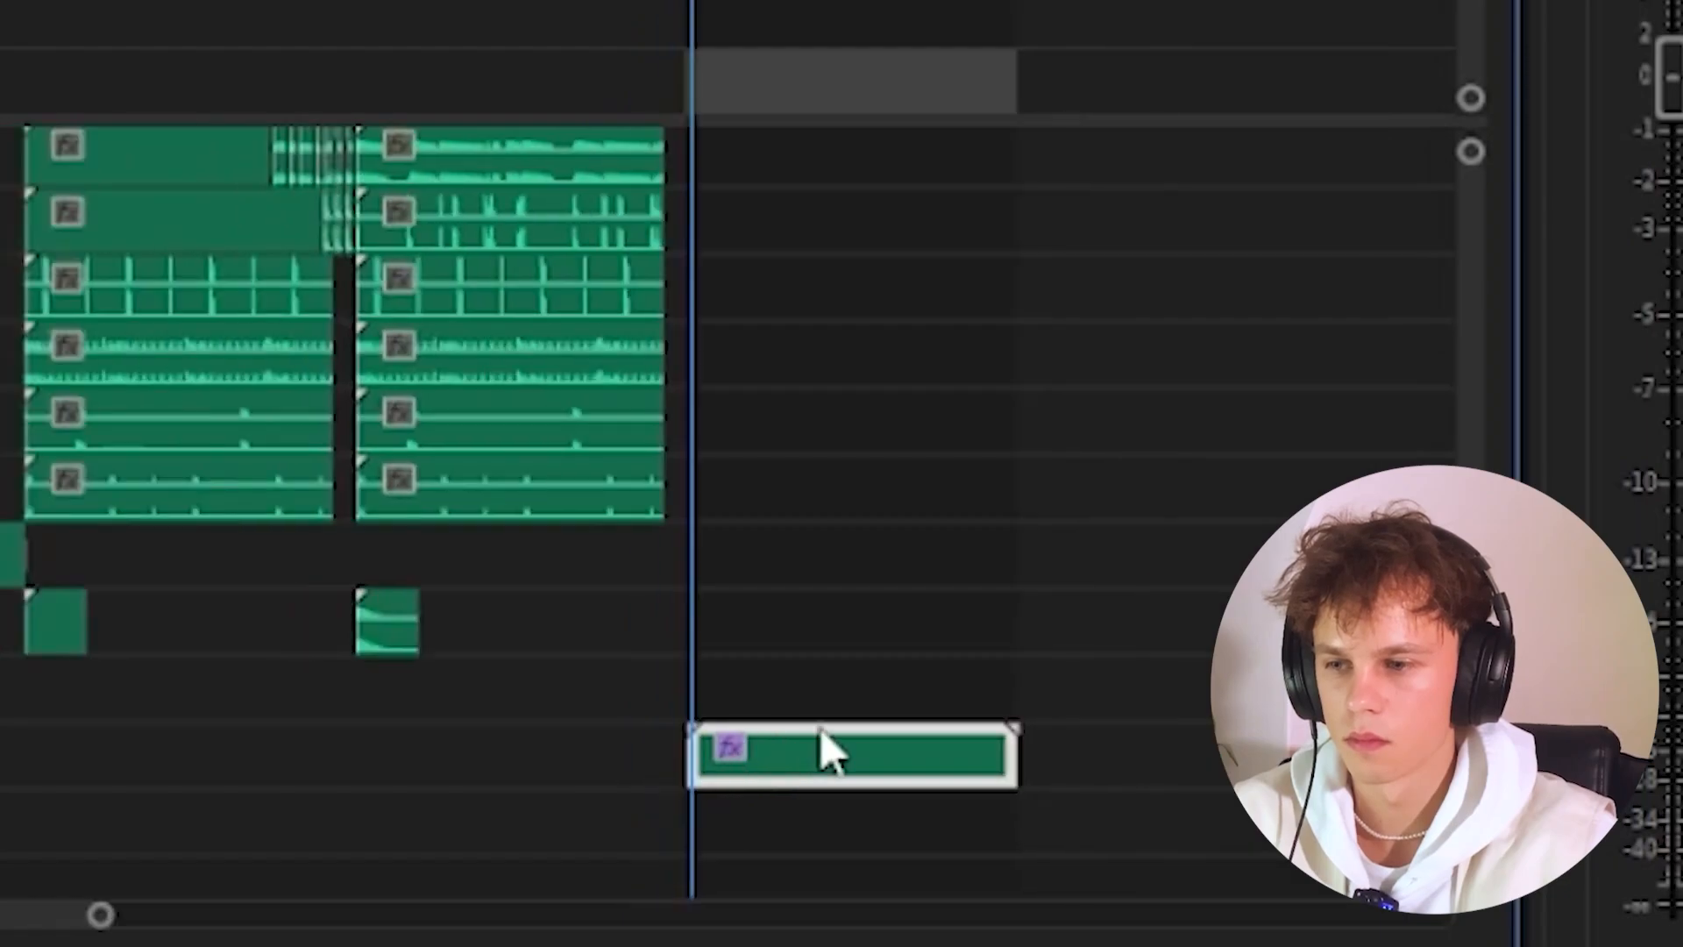
Trim the outro clip to the first half and its lower-pitched copy to the second, joining them with an Exponential Fade.
left_click(819, 743)
scroll(845, 116, "up", 2)
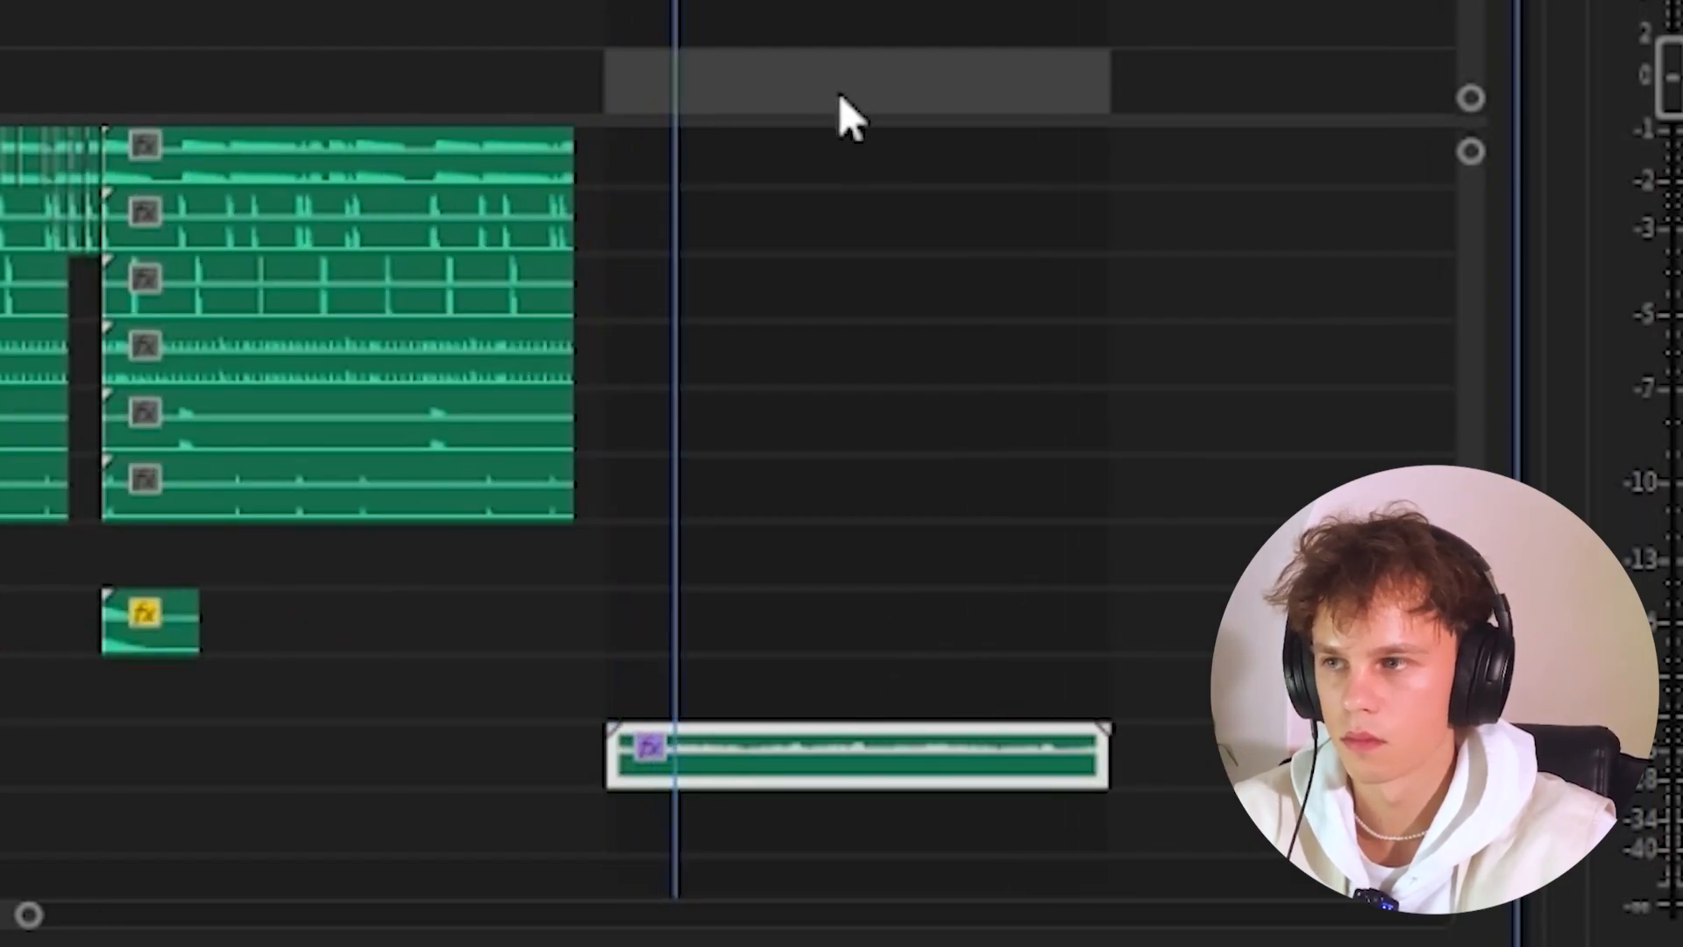
scroll(839, 118, "down", 2)
left_click_drag(956, 685, 956, 752)
left_click_drag(734, 761, 932, 762)
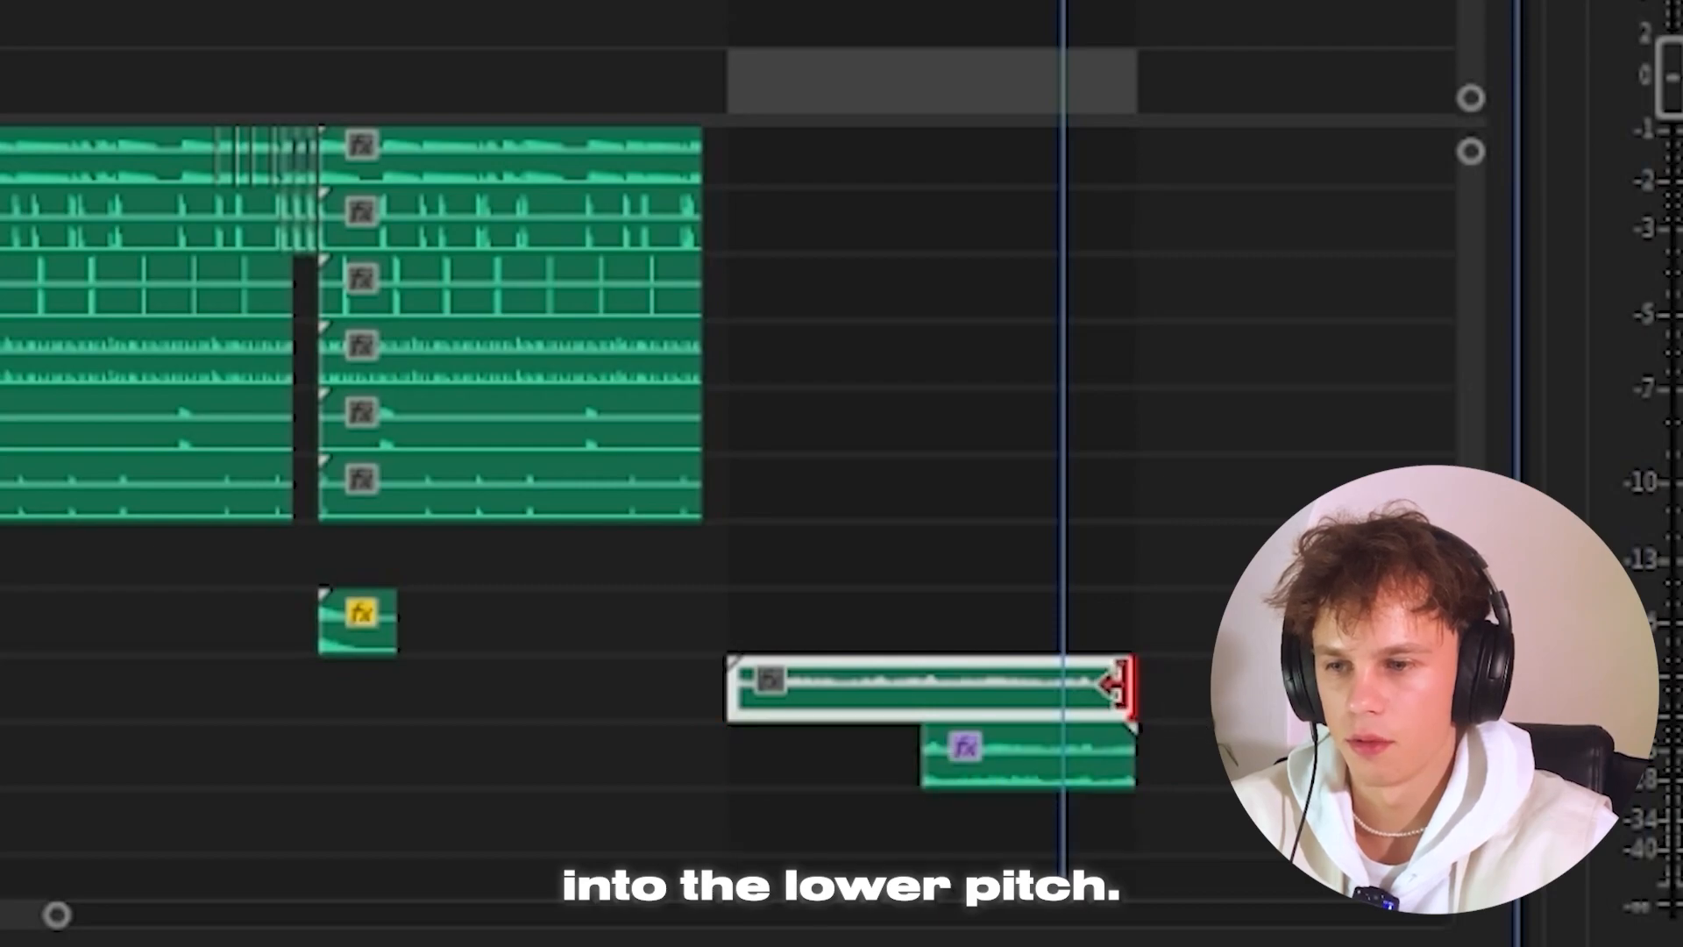
left_click_drag(917, 648, 920, 650)
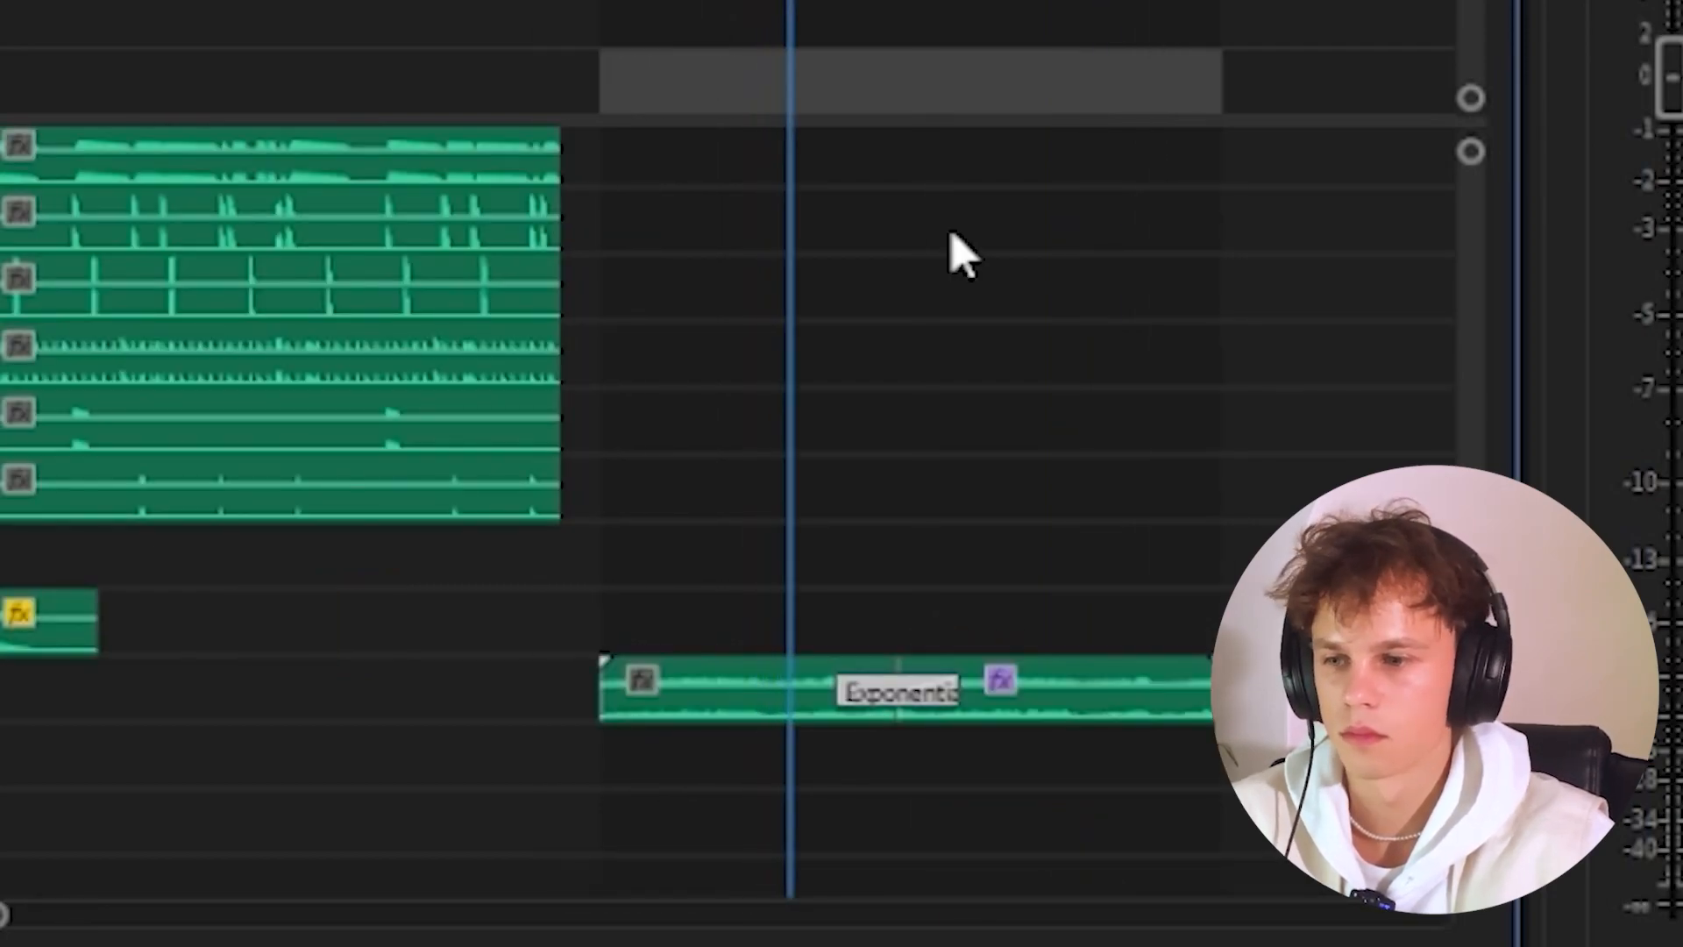
Check the outro's crossfade into the lower pitch and select the lower-pitched clip at the end of the track.
scroll(962, 255, "down", 2)
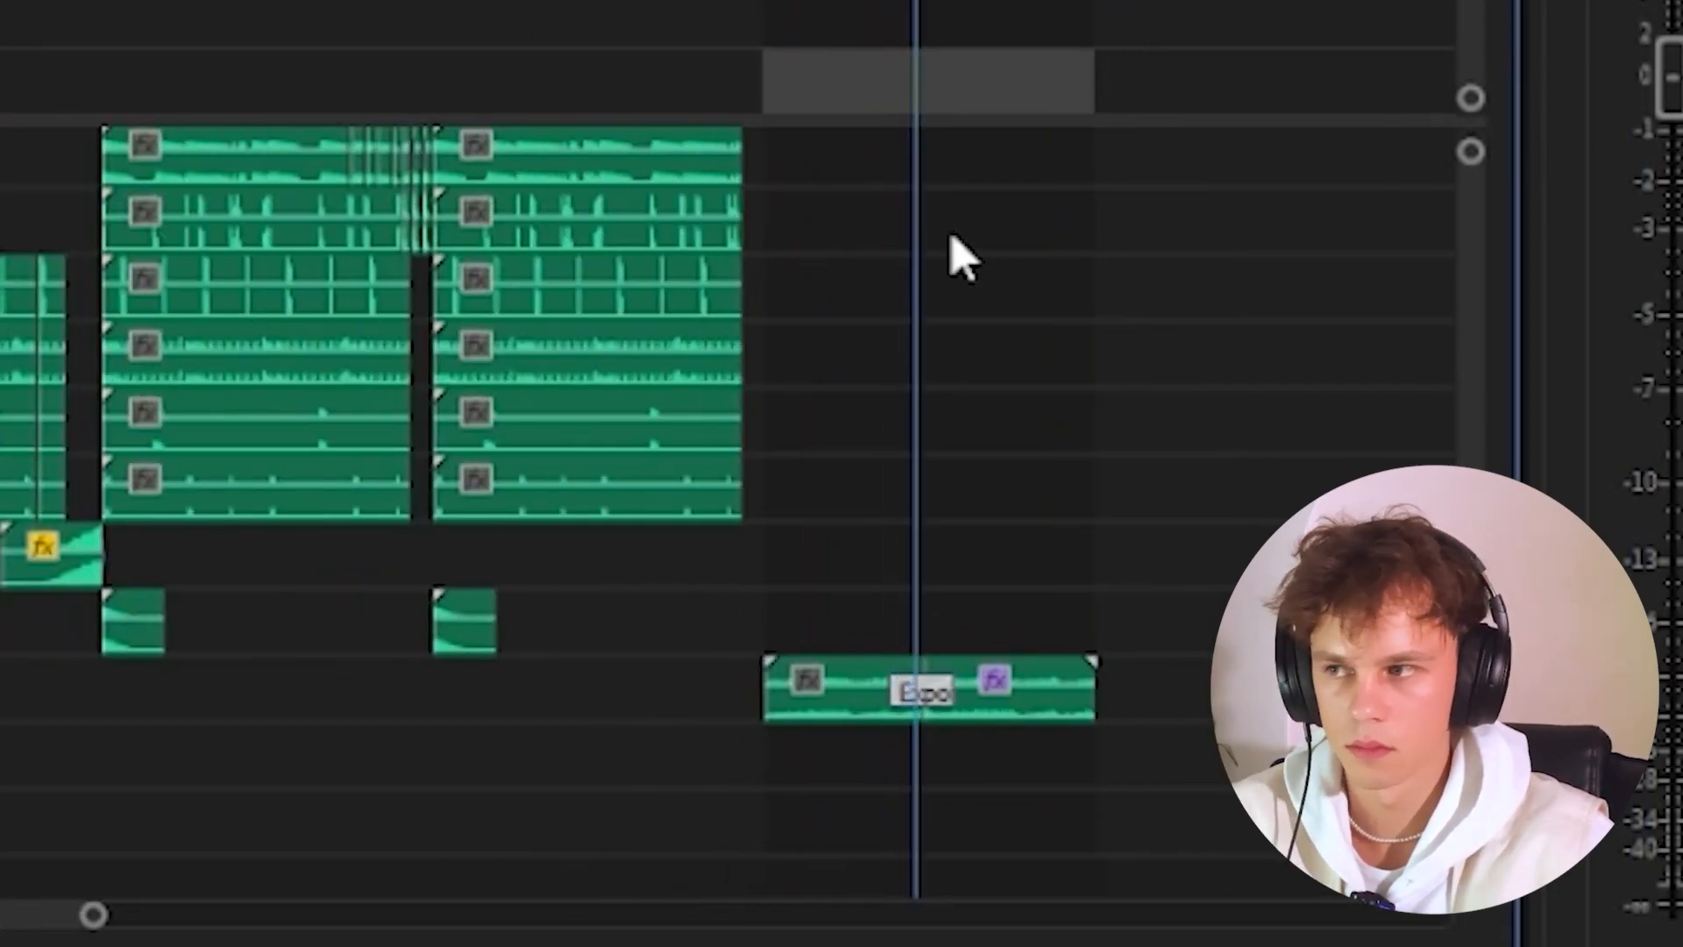
scroll(962, 256, "down", 1)
scroll(648, 635, "up", 2)
scroll(653, 636, "down", 2)
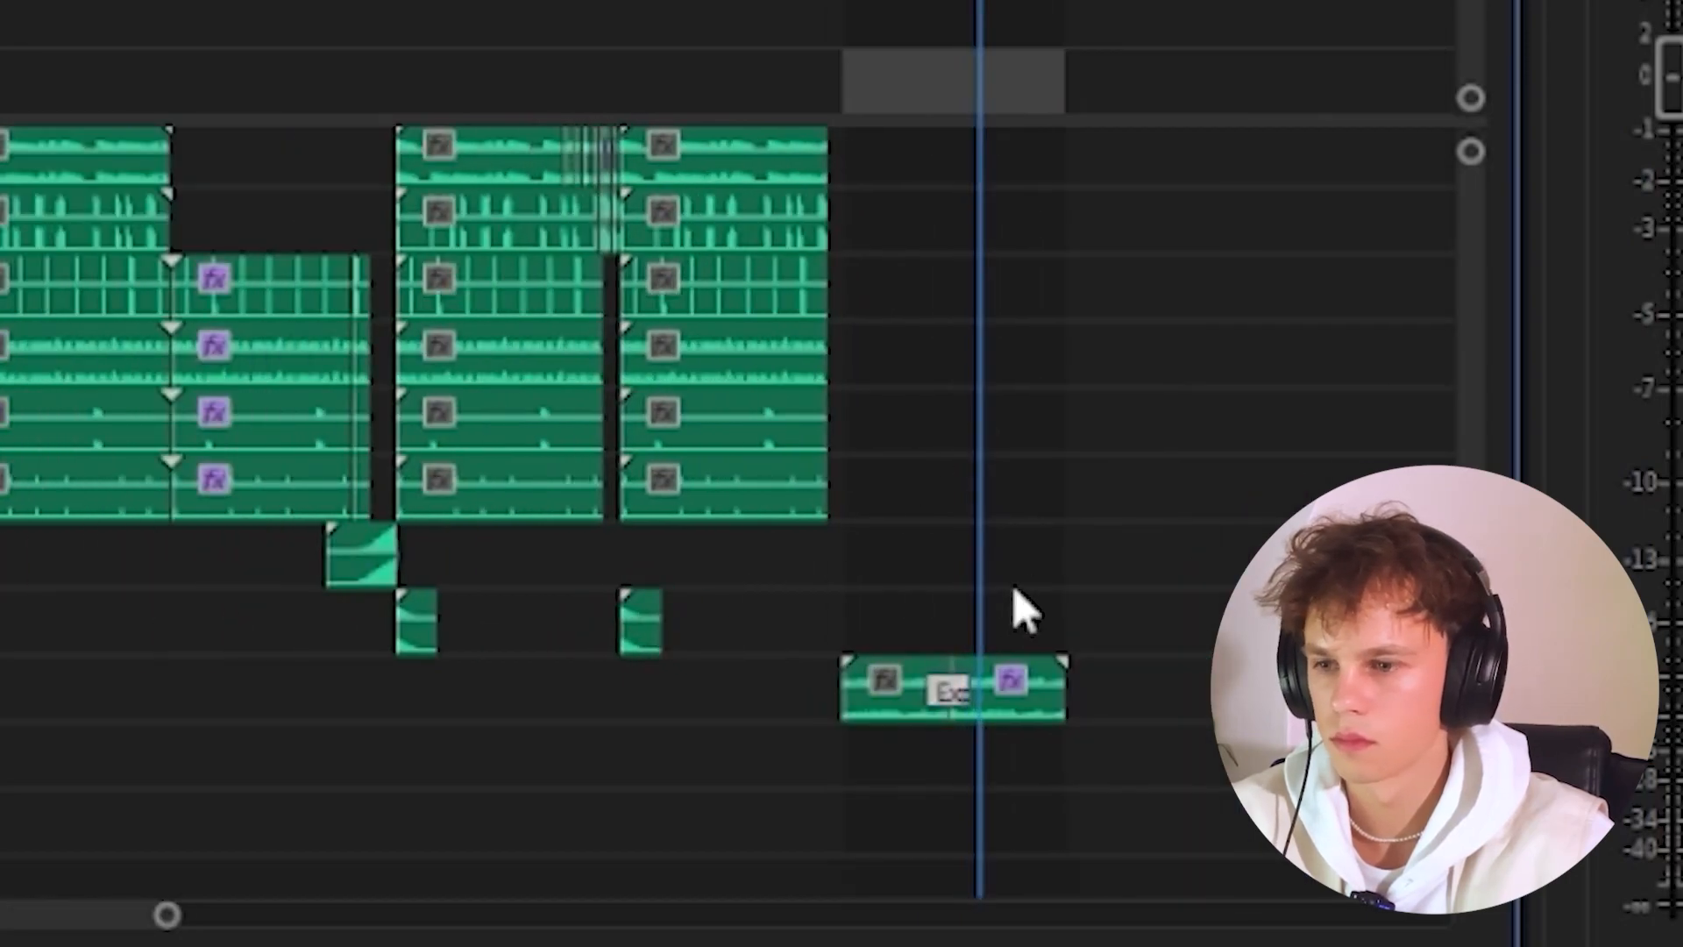
left_click(1022, 687)
scroll(1070, 608, "up", 4)
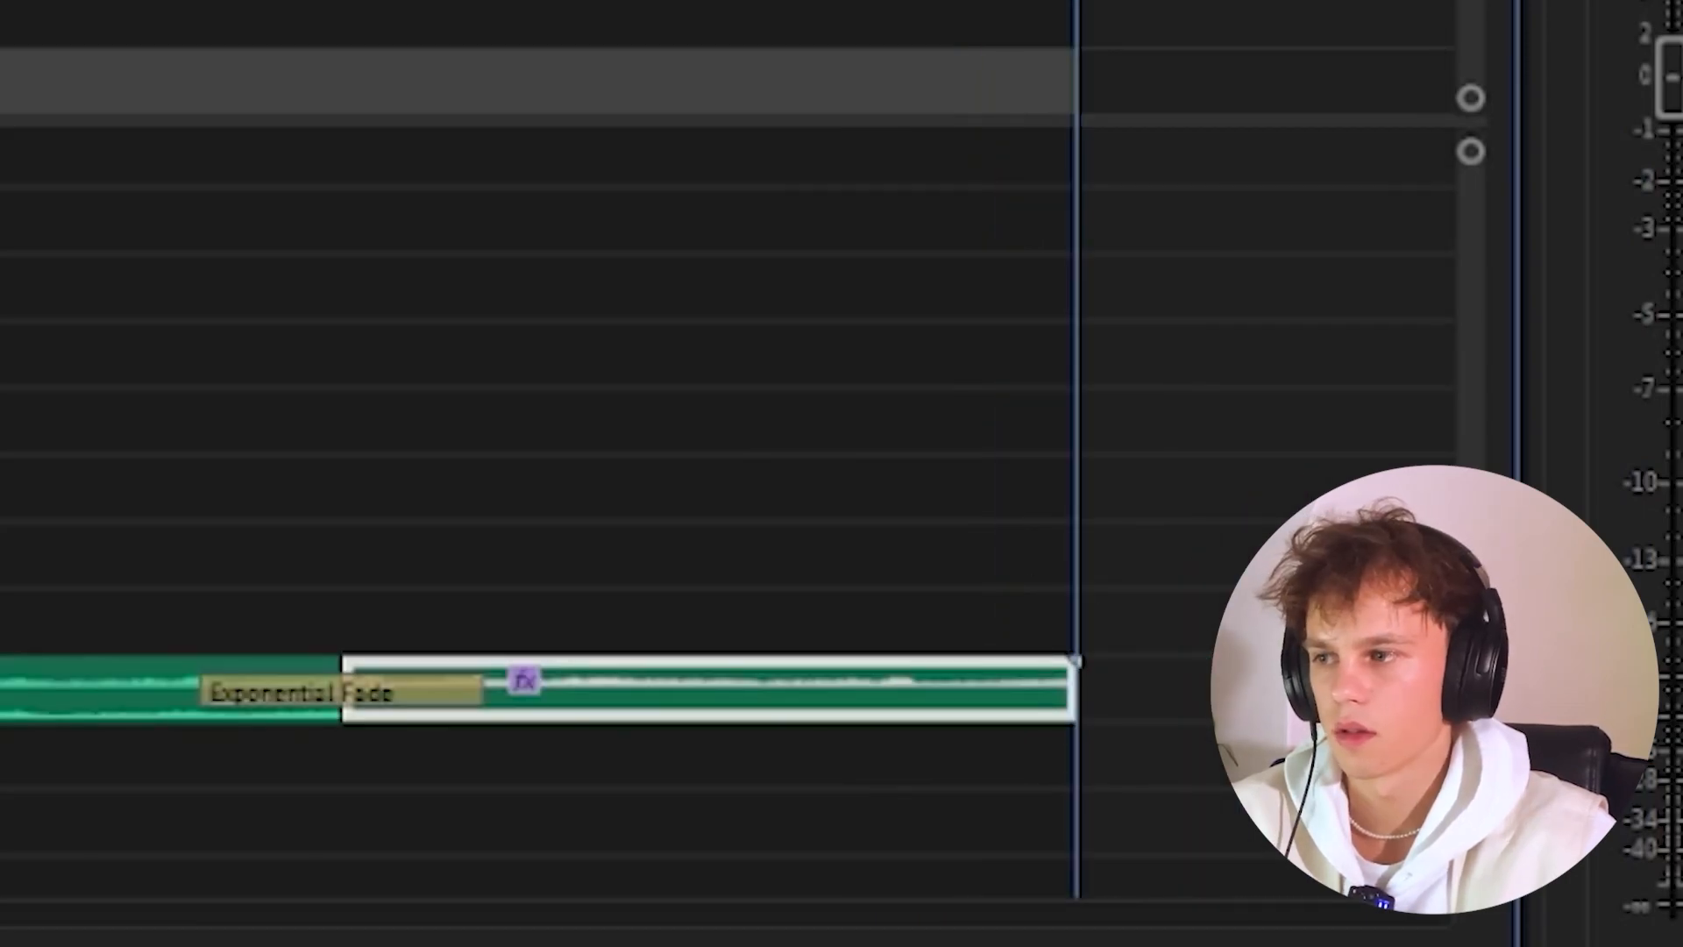